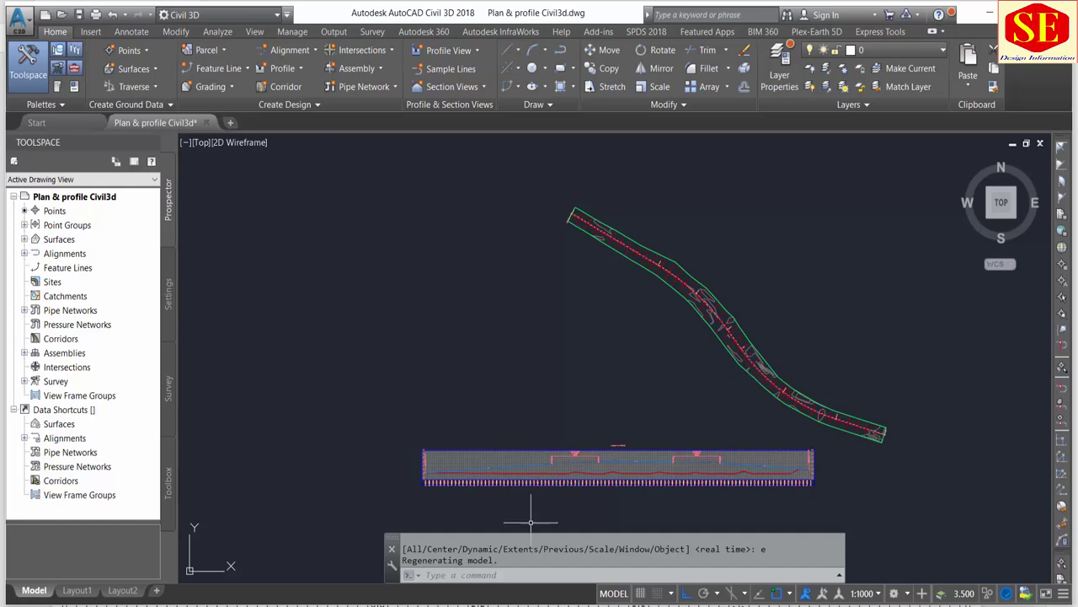
# - Show the Typical.pdf main-road cross-section A1–A1 with its layer thicknesses
pyautogui.scroll(2, 621, 487)
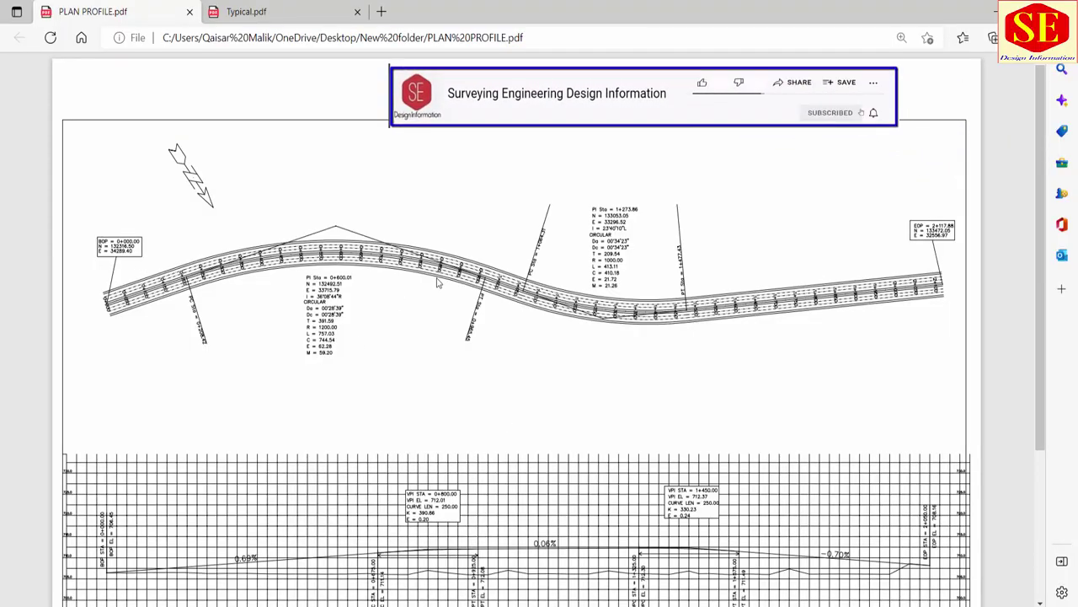
pyautogui.scroll(-2, 437, 282)
pyautogui.scroll(-1, 437, 283)
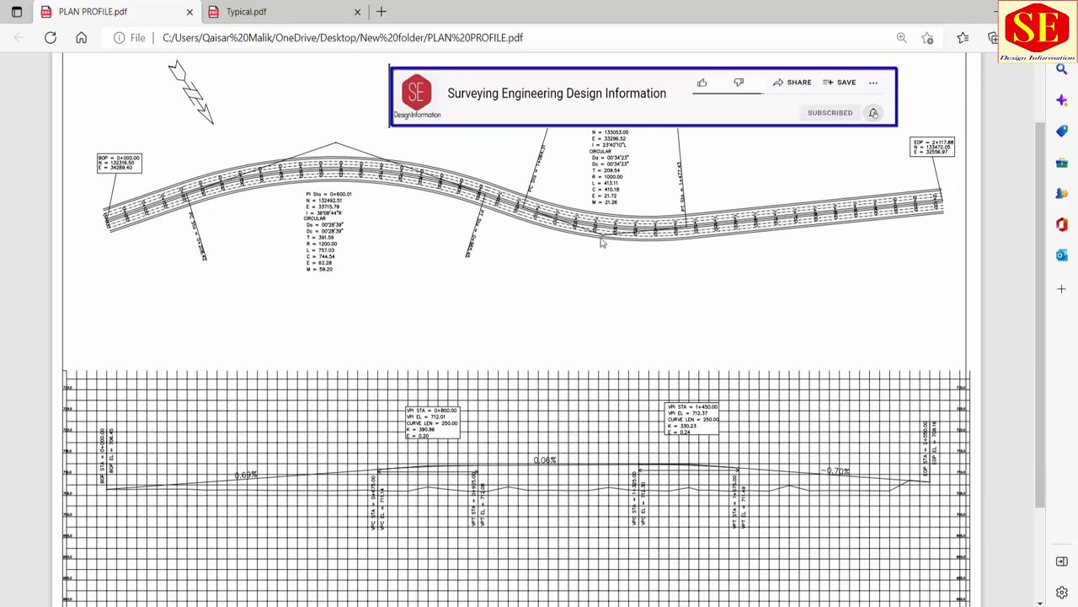
pyautogui.click(246, 11)
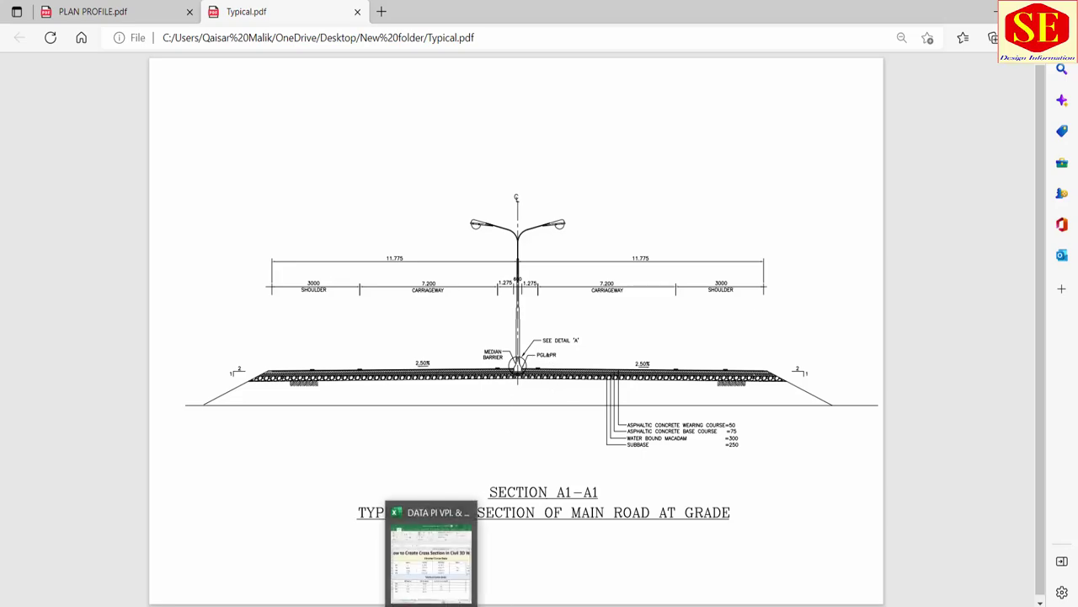
# - Bring up the NSL Civil 3D Format sheet in Excel, scrolled to the top
pyautogui.click(429, 552)
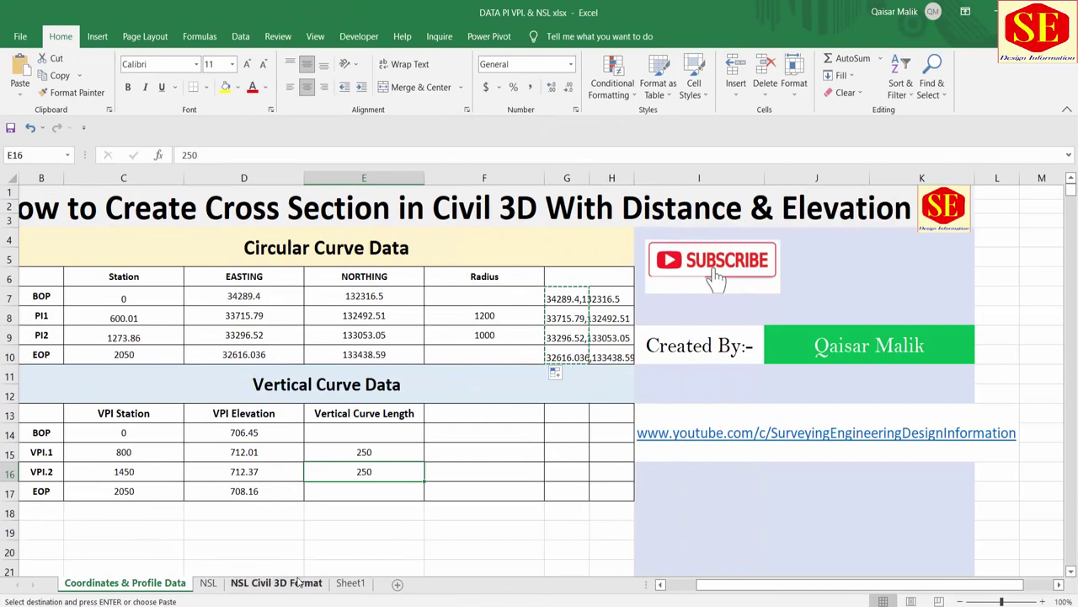
pyautogui.click(297, 583)
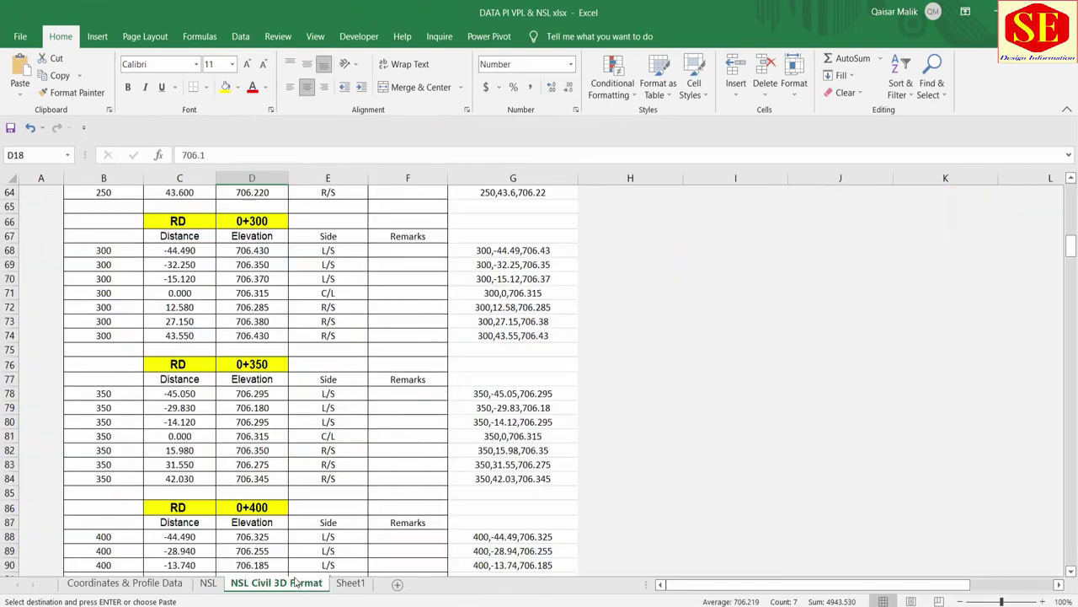
pyautogui.scroll(6, 308, 307)
pyautogui.scroll(9, 326, 305)
pyautogui.scroll(6, 325, 306)
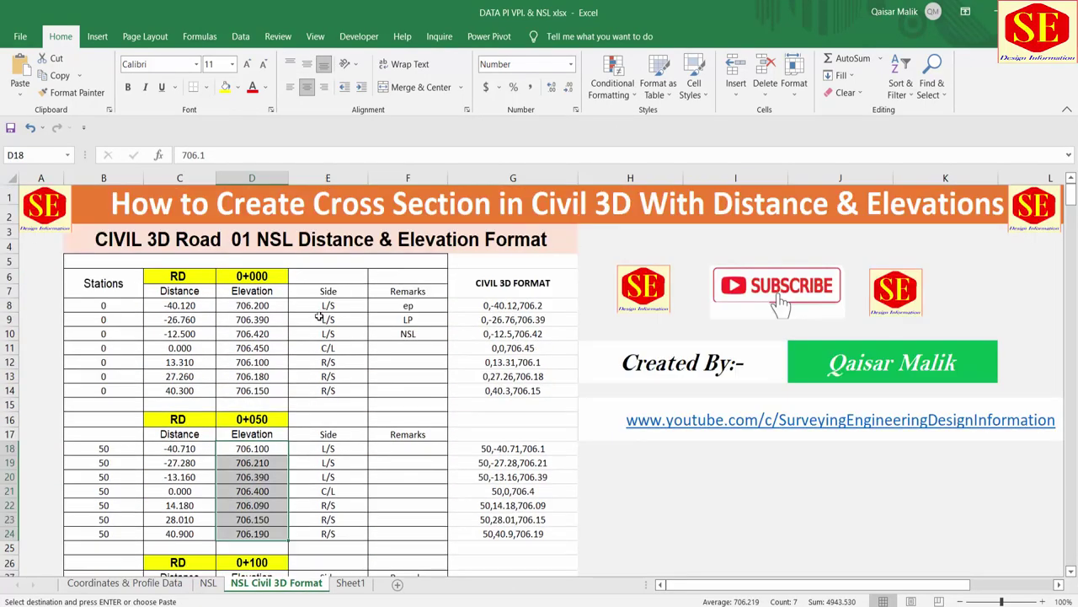
# - Select the RD 0+000 Distance and Elevation values
pyautogui.moveTo(173, 293); pyautogui.dragTo(179, 391)
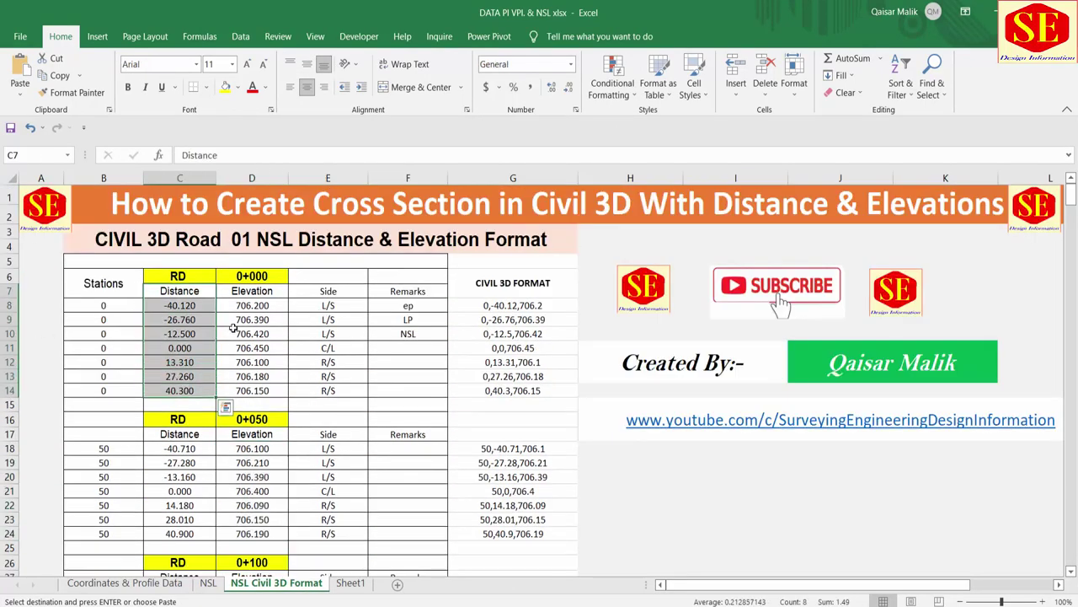
pyautogui.moveTo(260, 290); pyautogui.dragTo(252, 376)
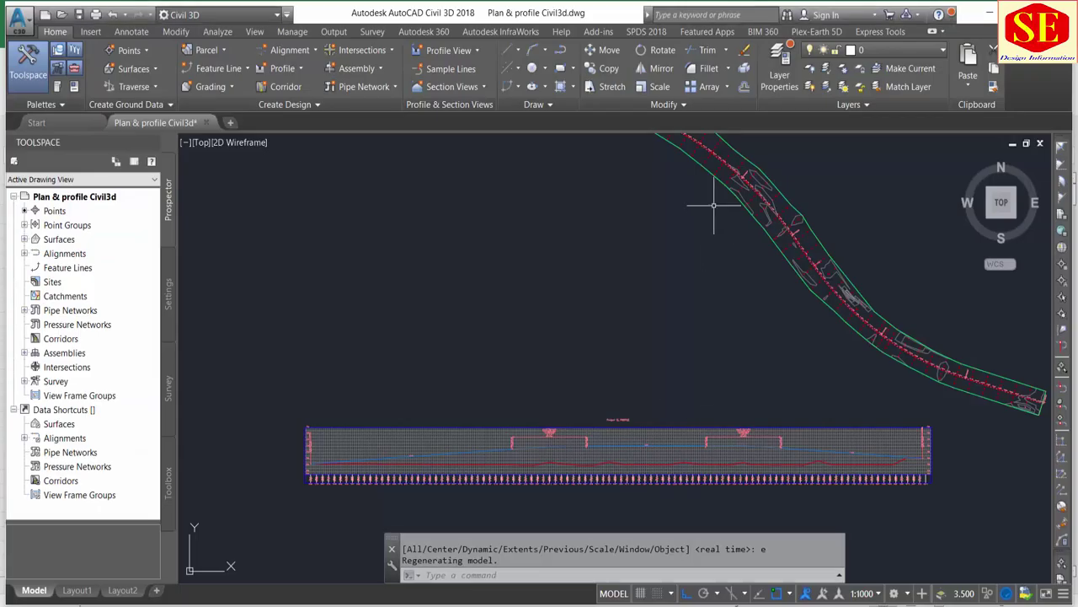
pyautogui.scroll(3, 609, 368)
pyautogui.scroll(3, 637, 331)
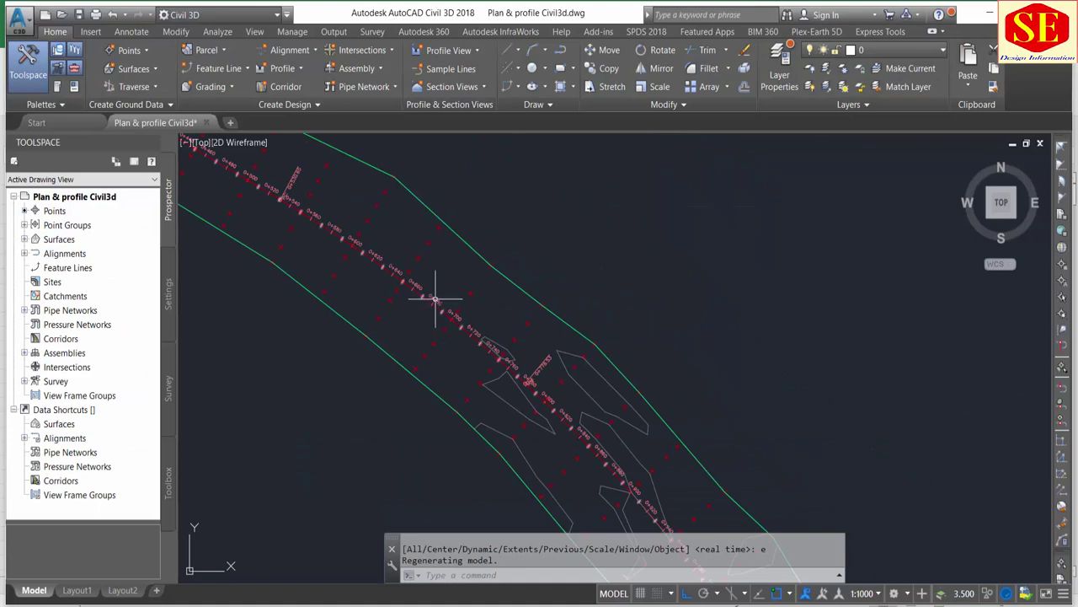
pyautogui.scroll(2, 584, 378)
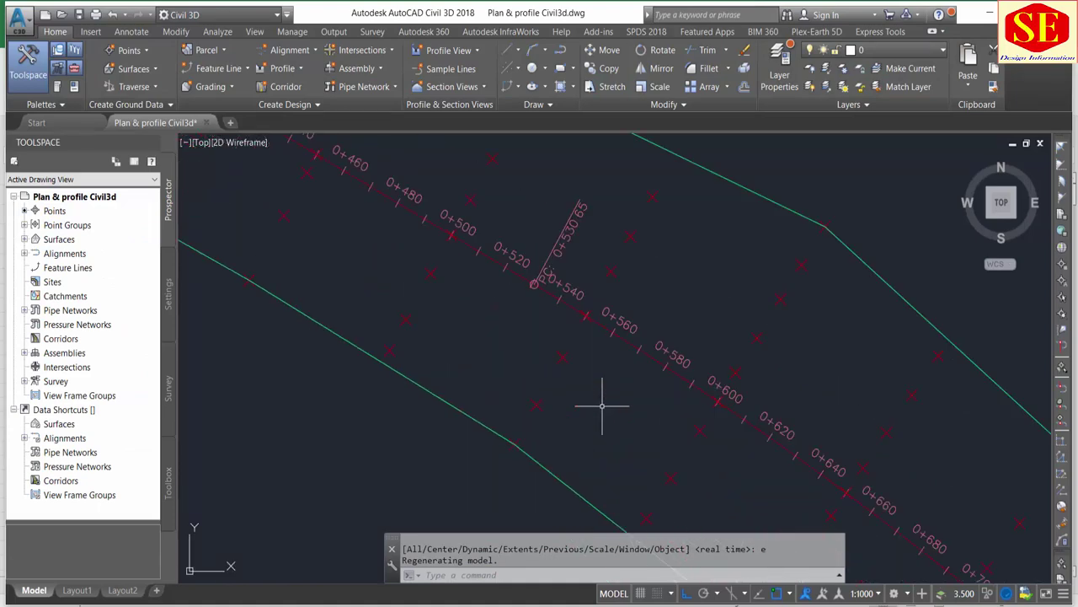
pyautogui.scroll(2, 601, 404)
pyautogui.scroll(-5, 637, 232)
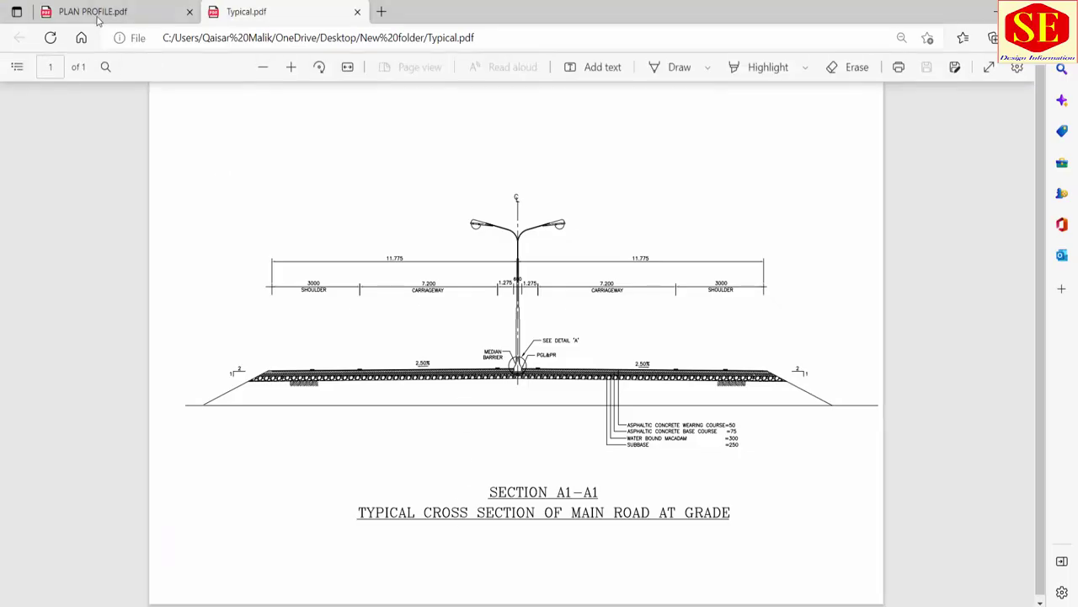
pyautogui.click(93, 12)
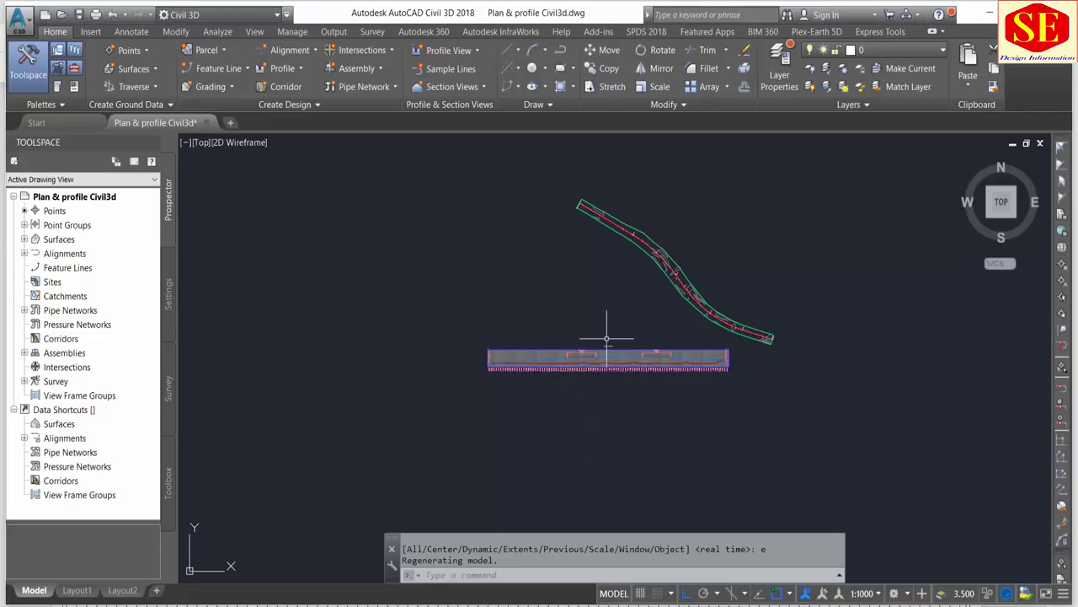
pyautogui.scroll(5, 596, 334)
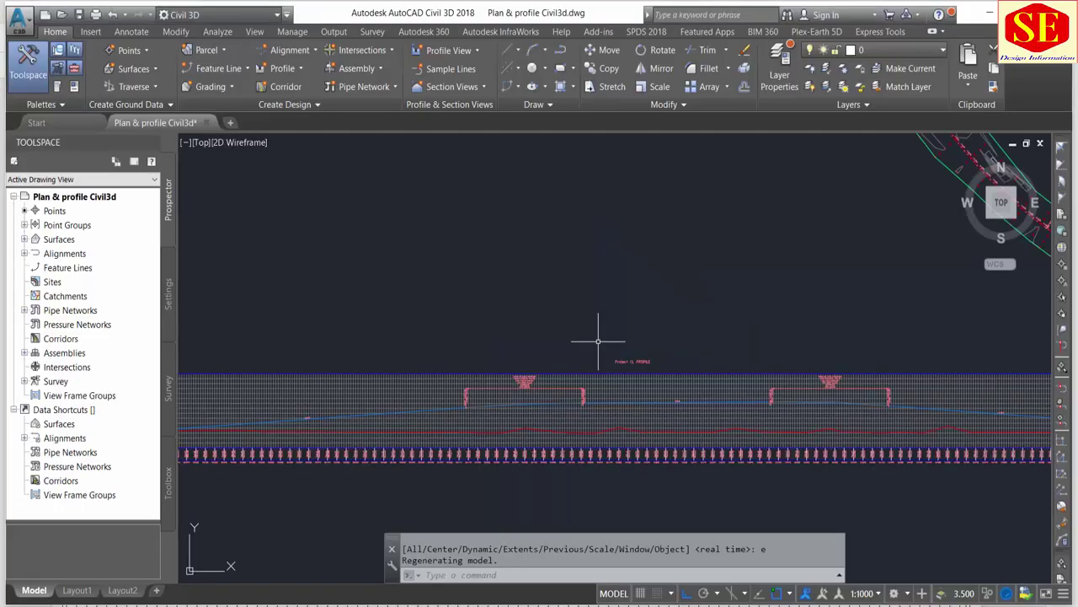
pyautogui.scroll(-4, 449, 369)
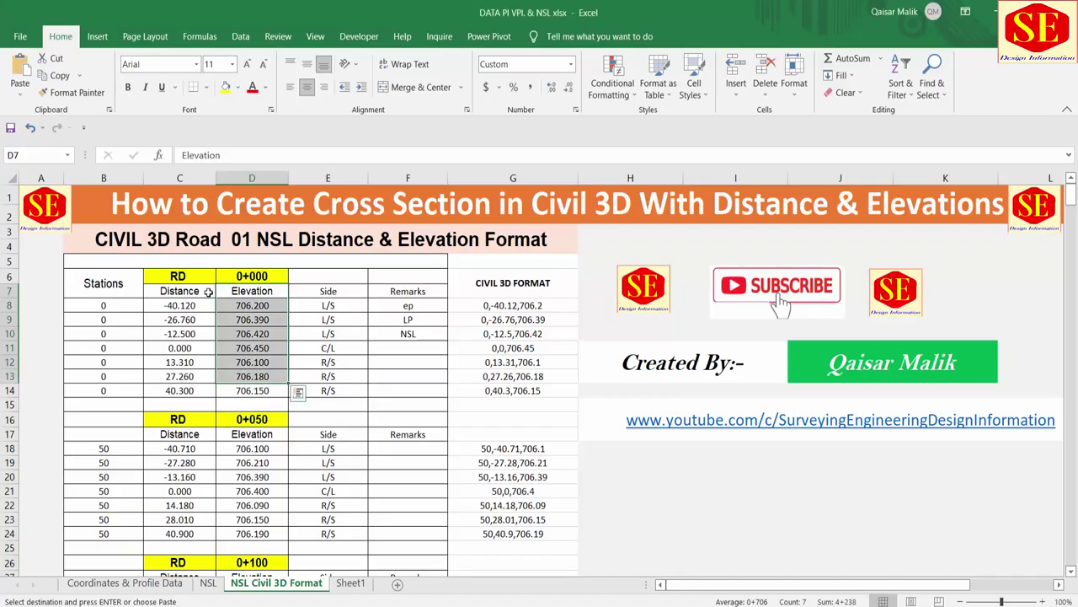
pyautogui.click(203, 305)
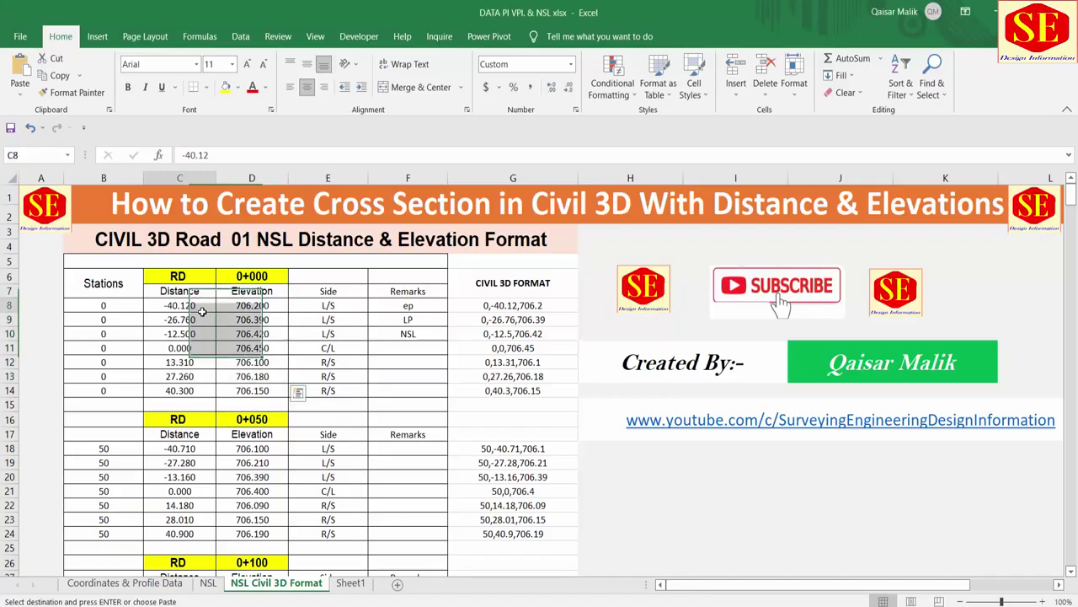
pyautogui.click(257, 319)
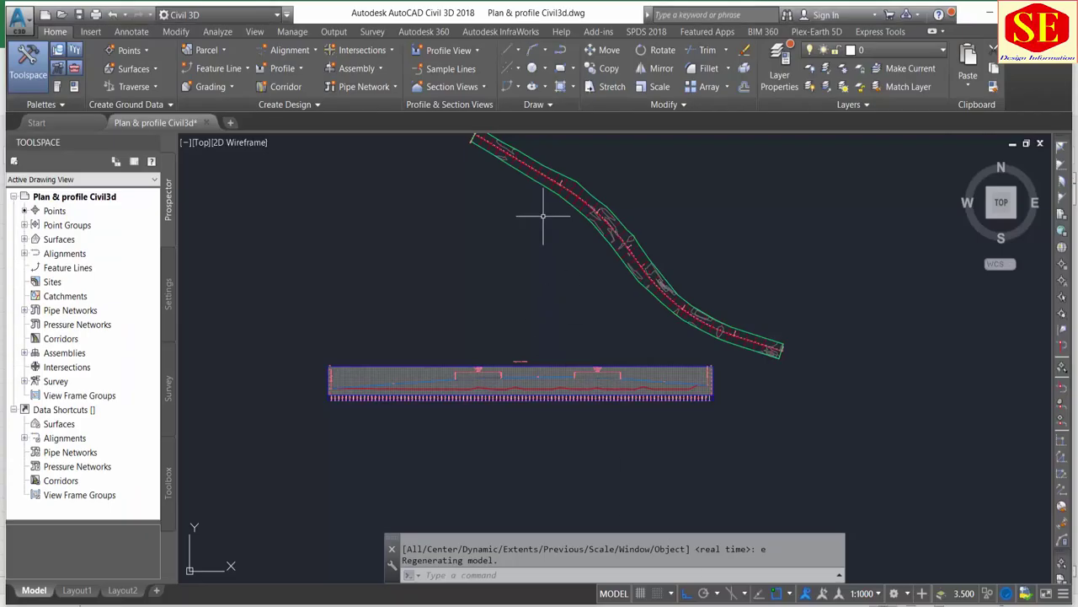
pyautogui.scroll(2, 612, 244)
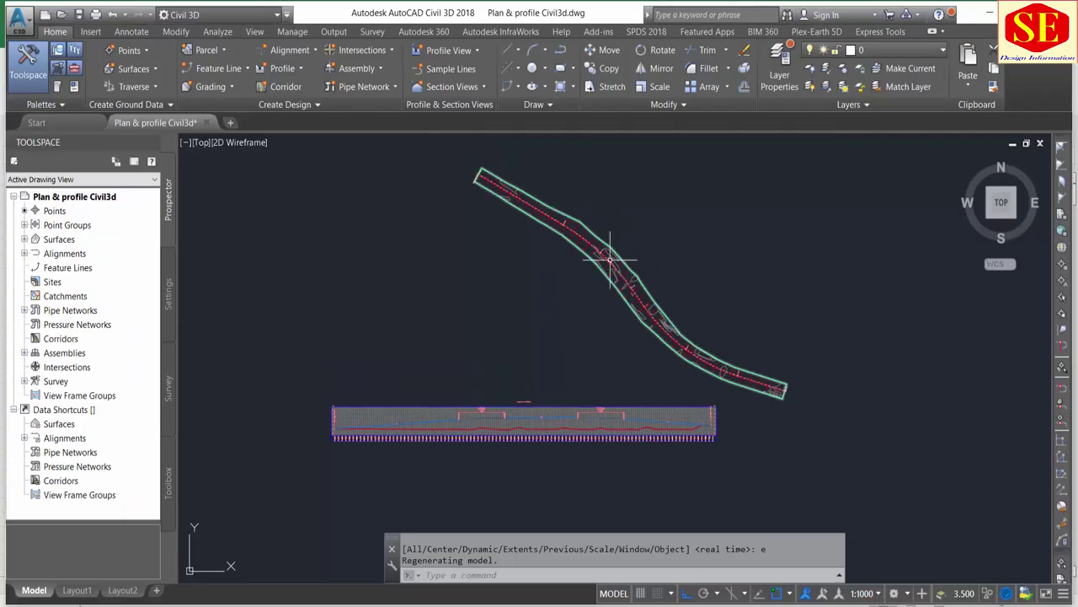
pyautogui.scroll(2, 608, 246)
pyautogui.moveTo(373, 481); pyautogui.dragTo(422, 421, button='middle')
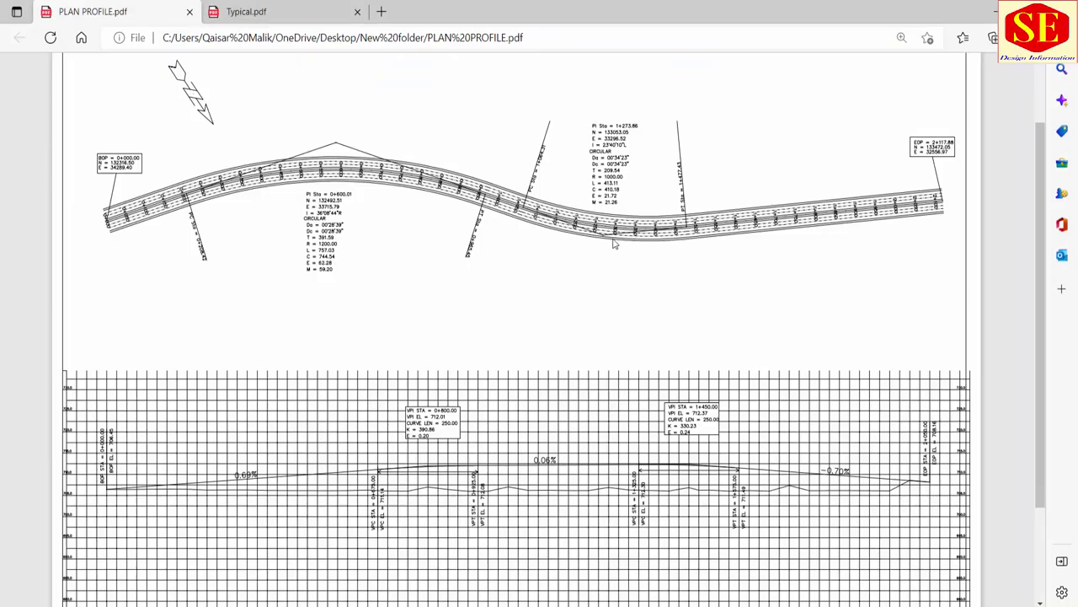
# - Look over the Typical.pdf cross-section, then return to the Civil 3D drawing
pyautogui.click(296, 13)
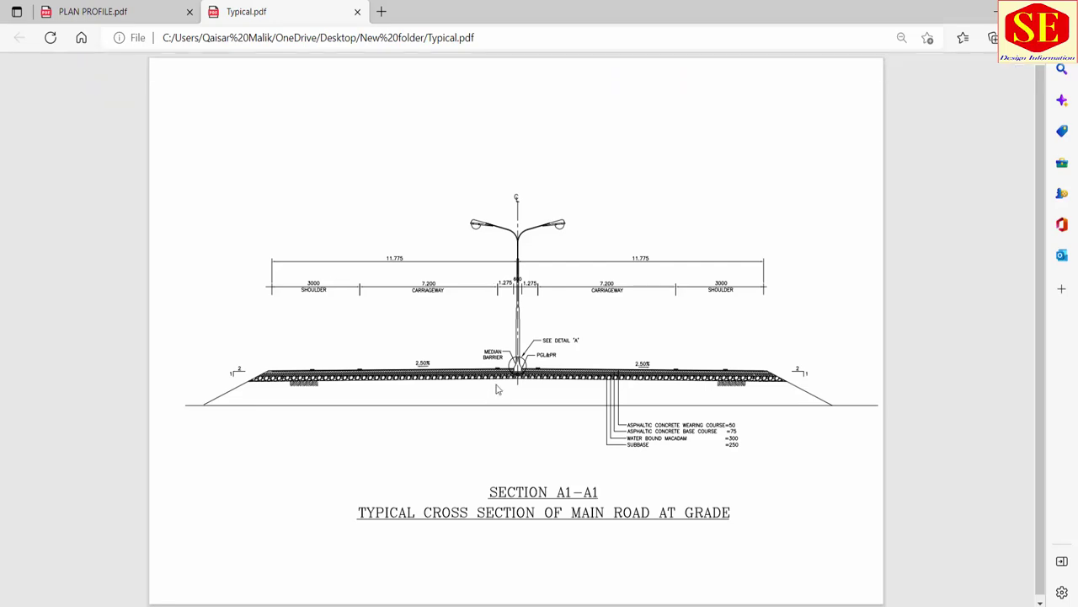
pyautogui.hotkey('alt', 'Tab')
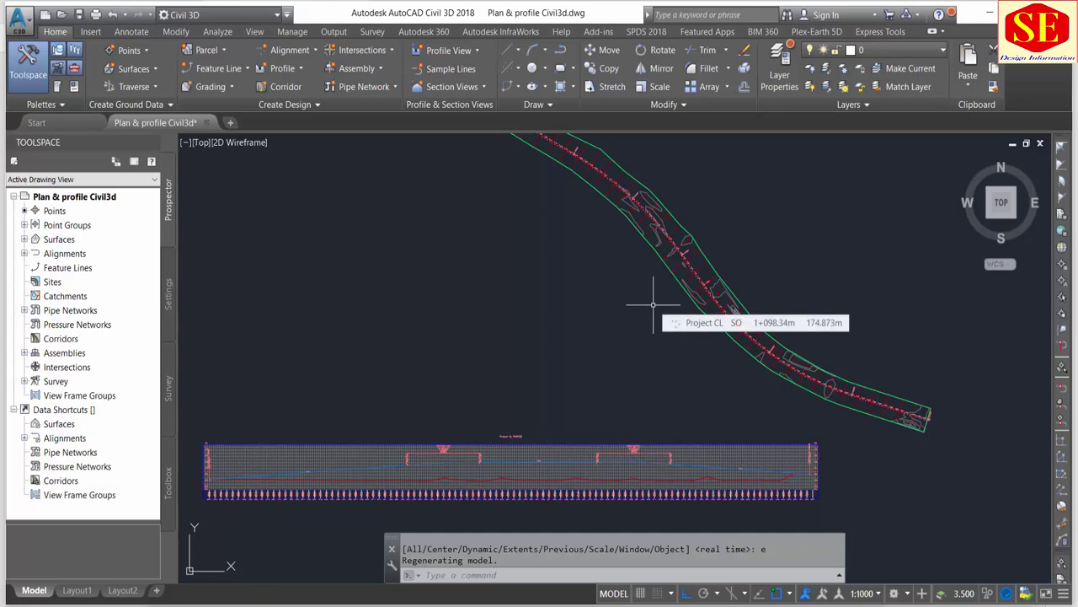
# - Switch from Civil 3D back to PLAN PROFILE.pdf in Edge
pyautogui.hotkey('alt', 'Tab')
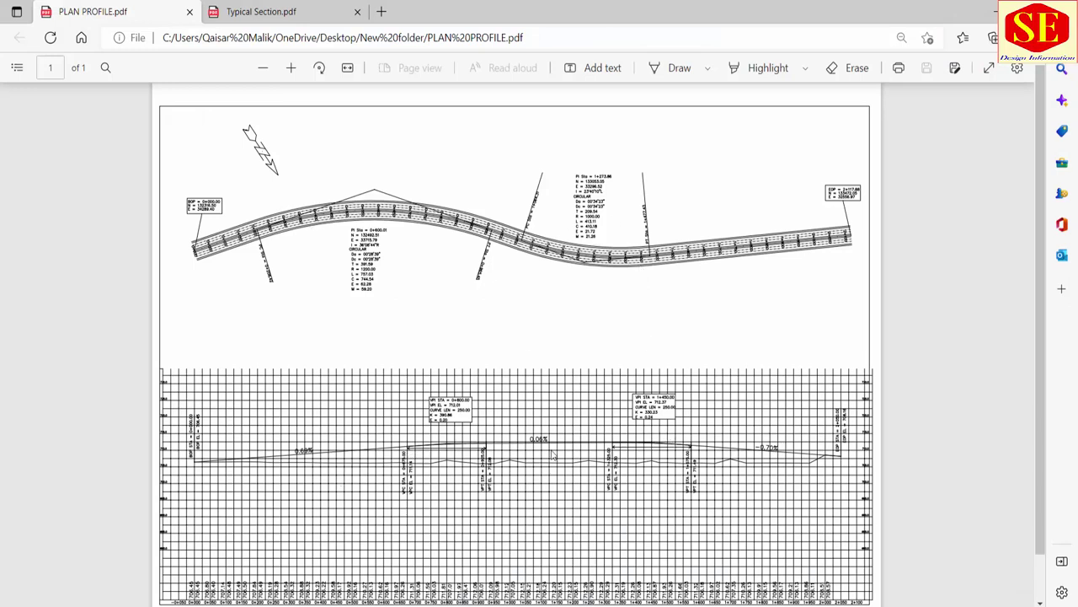
# - Zoom in on the Typical Section.pdf cross-section, then switch to the Excel sheet
pyautogui.click(273, 17)
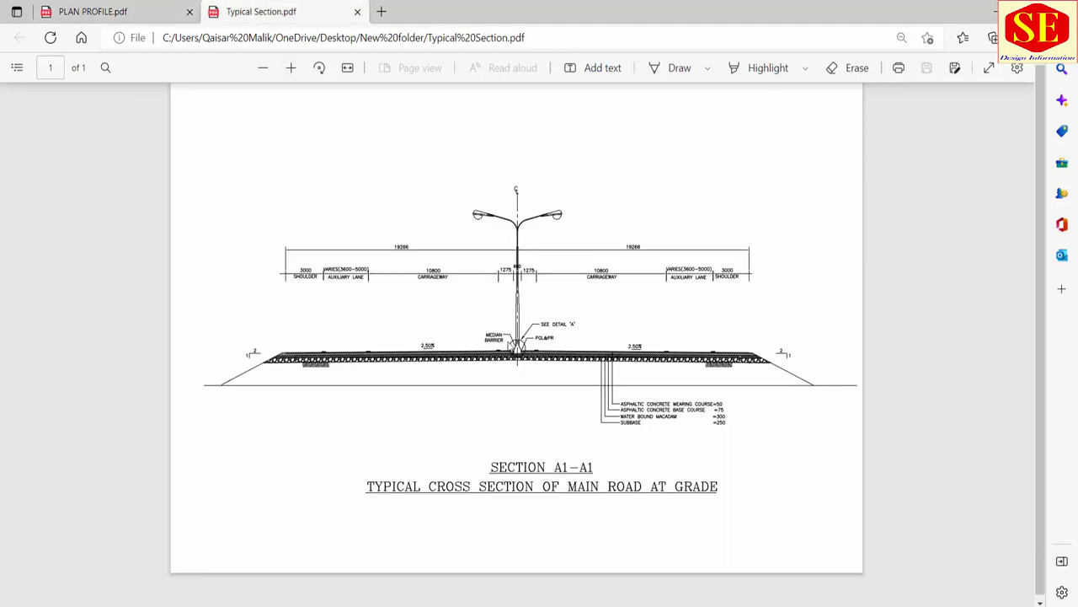
pyautogui.keyDown('ctrl'); pyautogui.scroll(1, 536, 348); pyautogui.keyUp('ctrl')
pyautogui.keyDown('ctrl'); pyautogui.scroll(1, 548, 357); pyautogui.keyUp('ctrl')
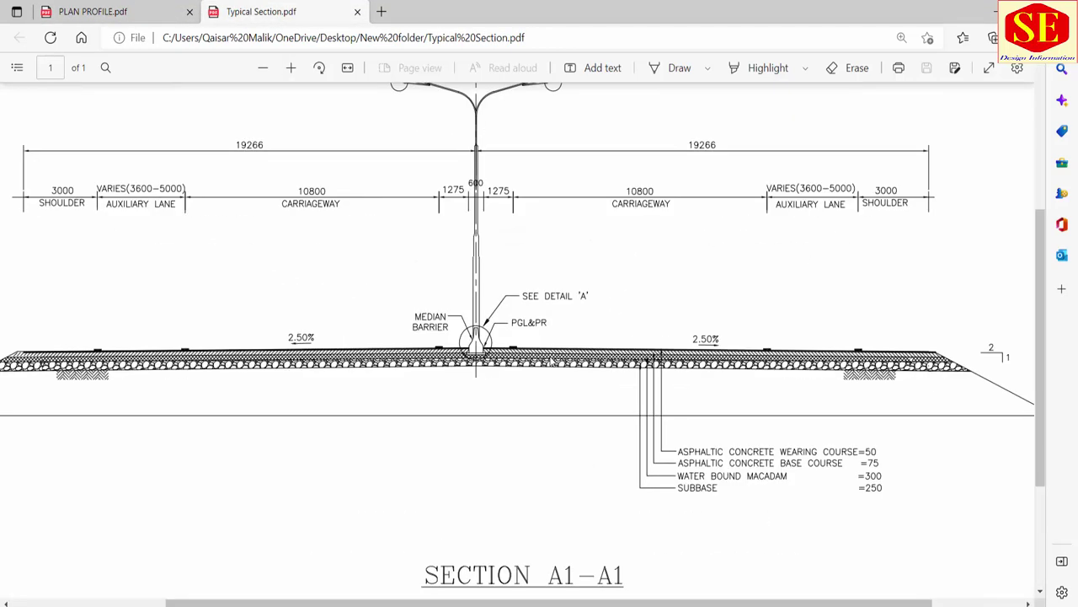
pyautogui.scroll(-2, 548, 299)
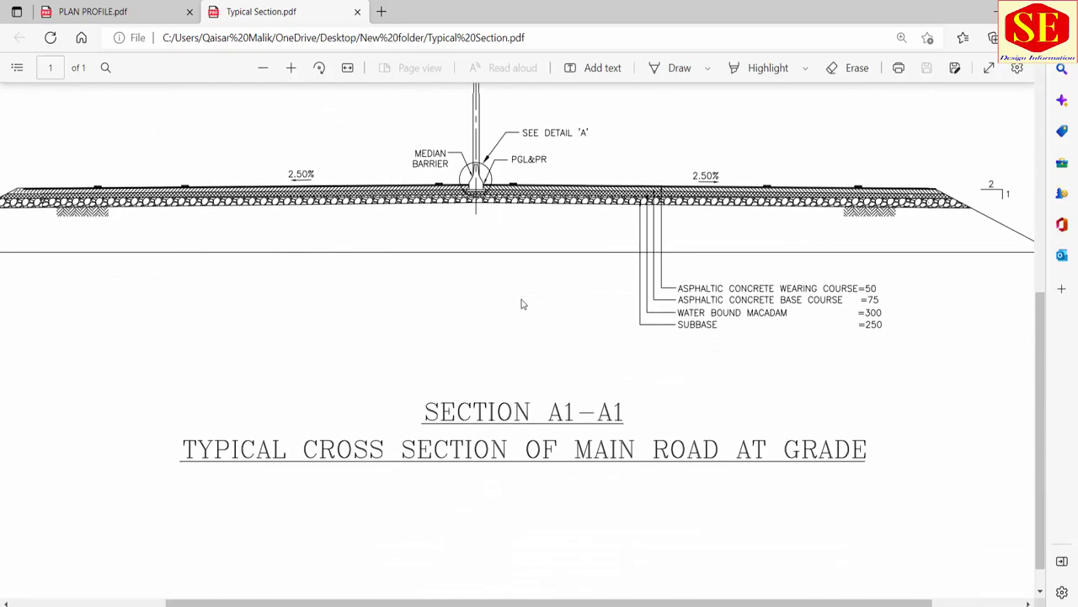
pyautogui.keyDown('ctrl'); pyautogui.scroll(-1, 555, 363); pyautogui.keyUp('ctrl')
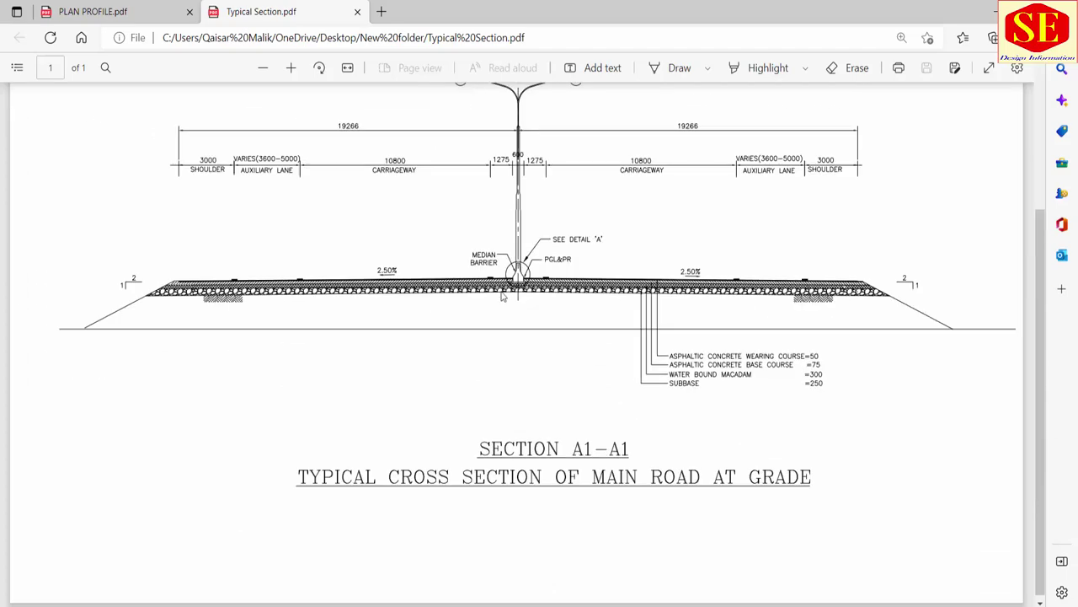
pyautogui.hotkey('alt', 'Tab')
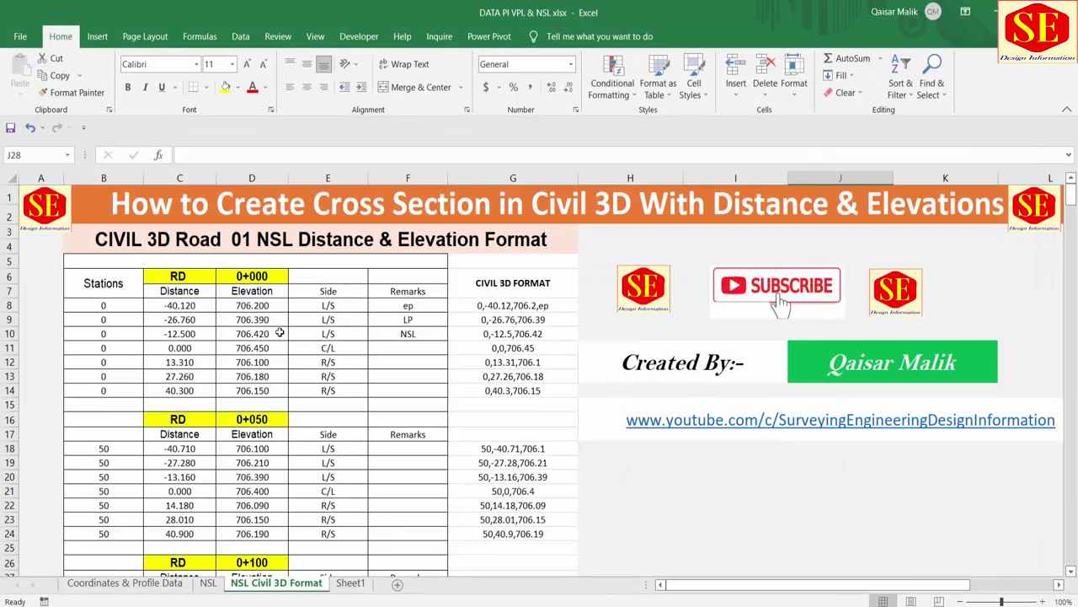
# - Check the RD 0+000 distances C8:C14 and elevations D8:D13
pyautogui.click(179, 294)
pyautogui.click(236, 307)
pyautogui.click(174, 313)
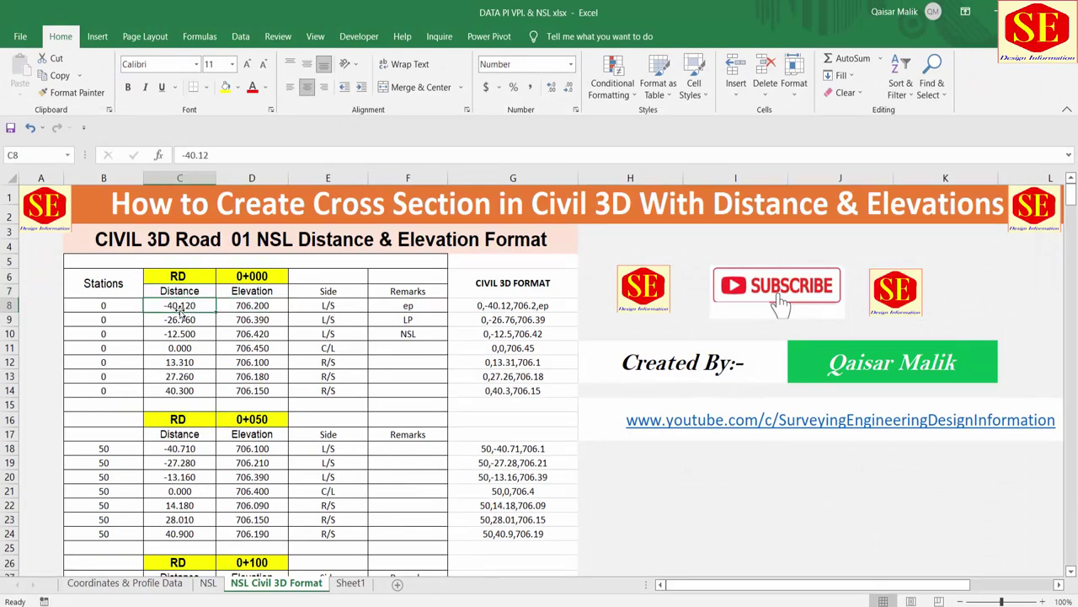
pyautogui.click(242, 309)
pyautogui.moveTo(177, 310); pyautogui.dragTo(180, 393)
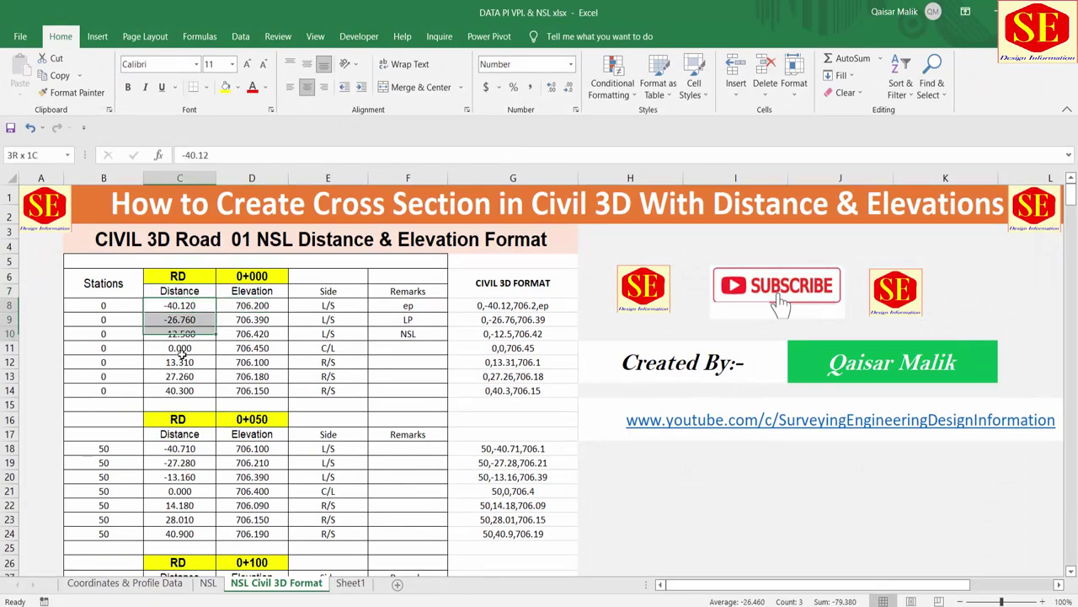
pyautogui.click(250, 305)
pyautogui.moveTo(253, 321); pyautogui.dragTo(252, 376)
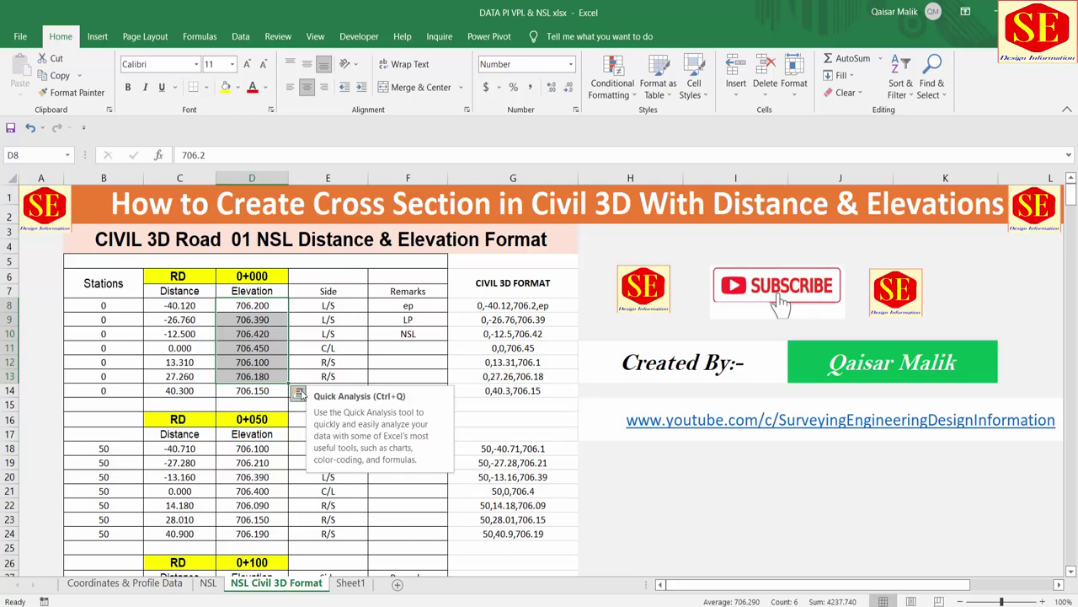
pyautogui.click(512, 389)
pyautogui.moveTo(179, 304); pyautogui.dragTo(193, 417)
pyautogui.moveTo(251, 290); pyautogui.dragTo(251, 389)
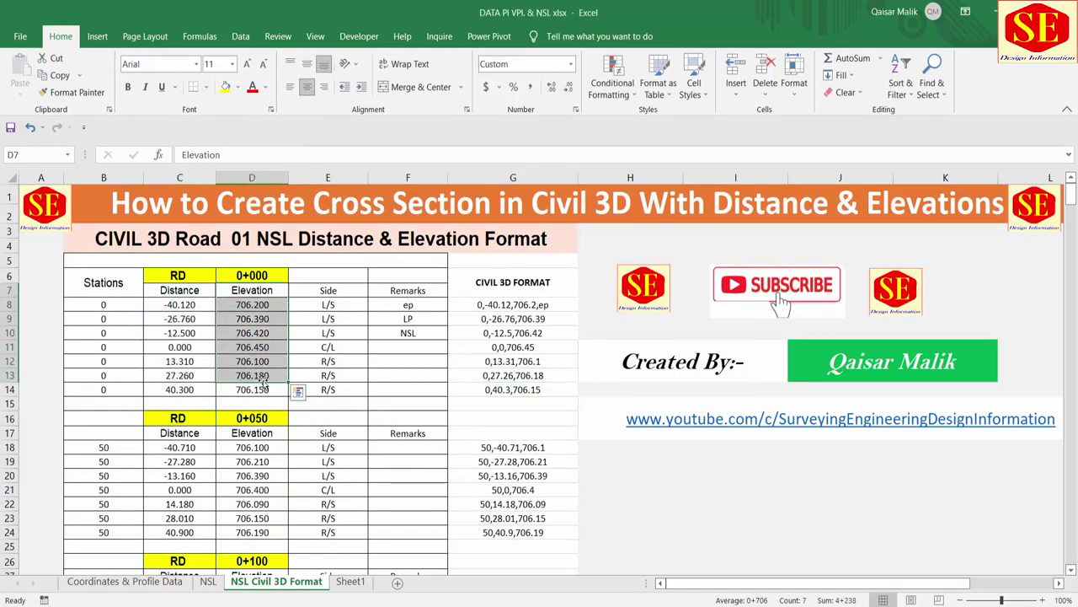
pyautogui.scroll(-5, 233, 312)
pyautogui.scroll(5, 224, 497)
# - Select the station values of the 0+000, 0+050 and 0+100 blocks
pyautogui.click(108, 305)
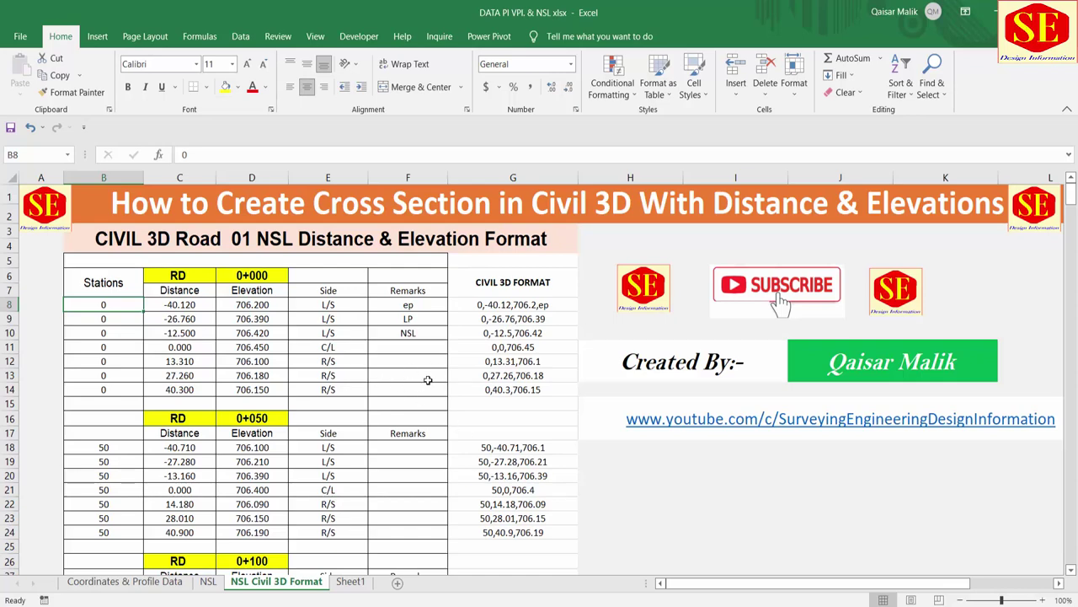
pyautogui.moveTo(107, 311)
pyautogui.mouseDown()
pyautogui.moveTo(113, 305)
pyautogui.moveTo(108, 389)
pyautogui.mouseUp()
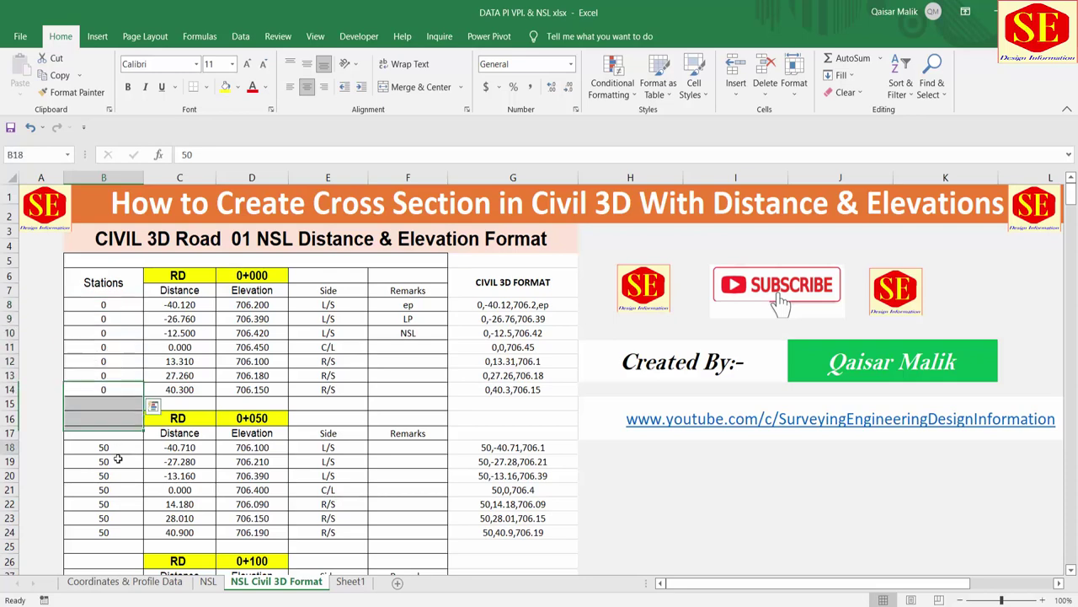
pyautogui.moveTo(105, 447); pyautogui.dragTo(121, 532)
pyautogui.scroll(-1, 118, 506)
pyautogui.scroll(-4, 109, 422)
pyautogui.moveTo(105, 364); pyautogui.dragTo(106, 435)
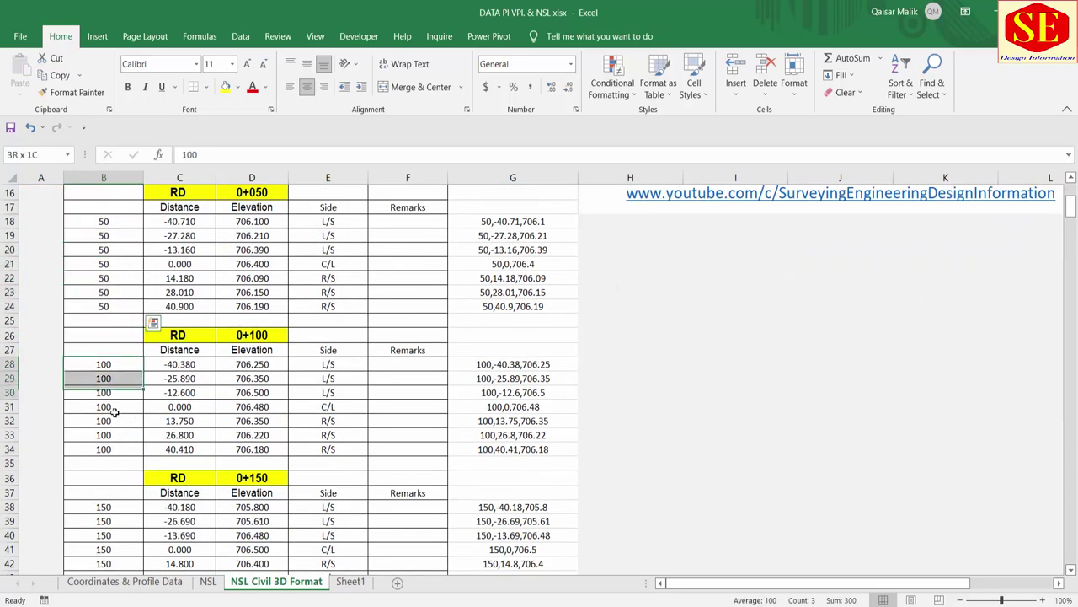
pyautogui.moveTo(108, 365); pyautogui.dragTo(126, 461)
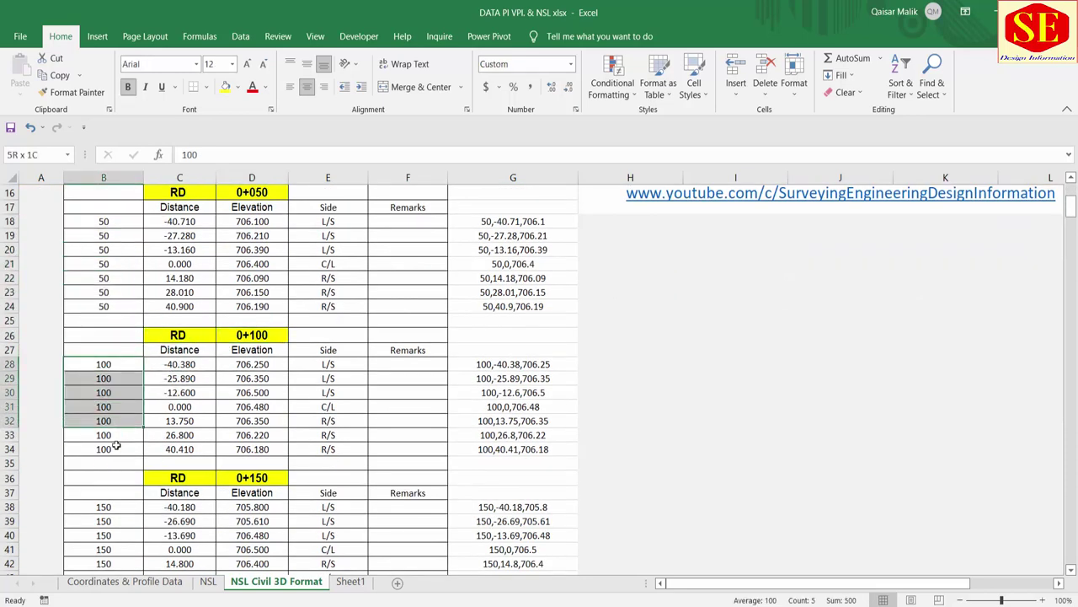
pyautogui.scroll(5, 362, 393)
# - Replace G8 with the formula =B8&","&C8&","&D8, joining station, distance and elevation
pyautogui.click(433, 308)
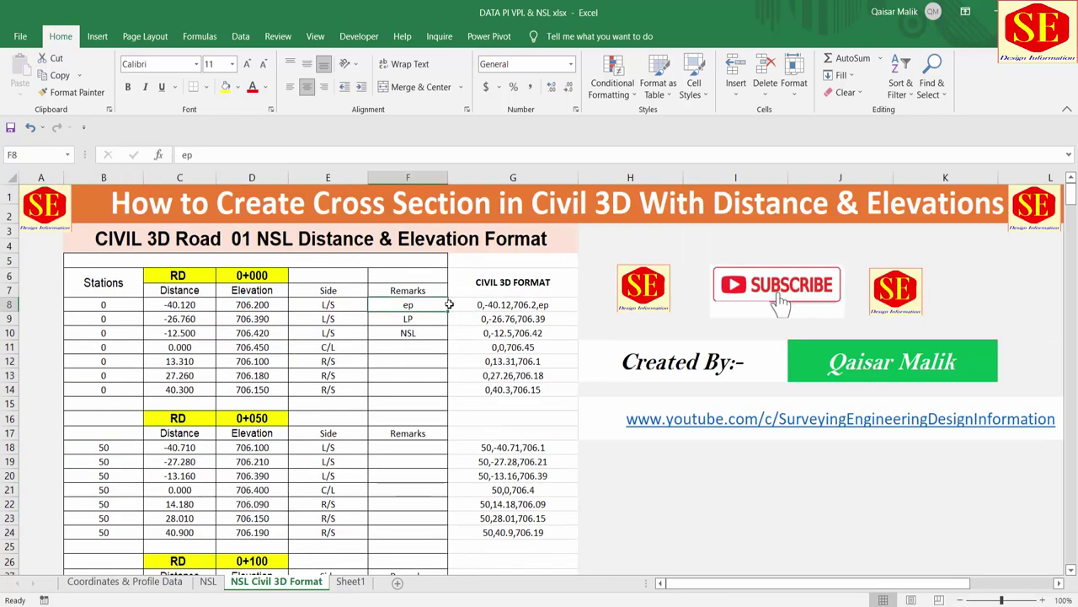
pyautogui.doubleClick(512, 305)
pyautogui.press('Escape')
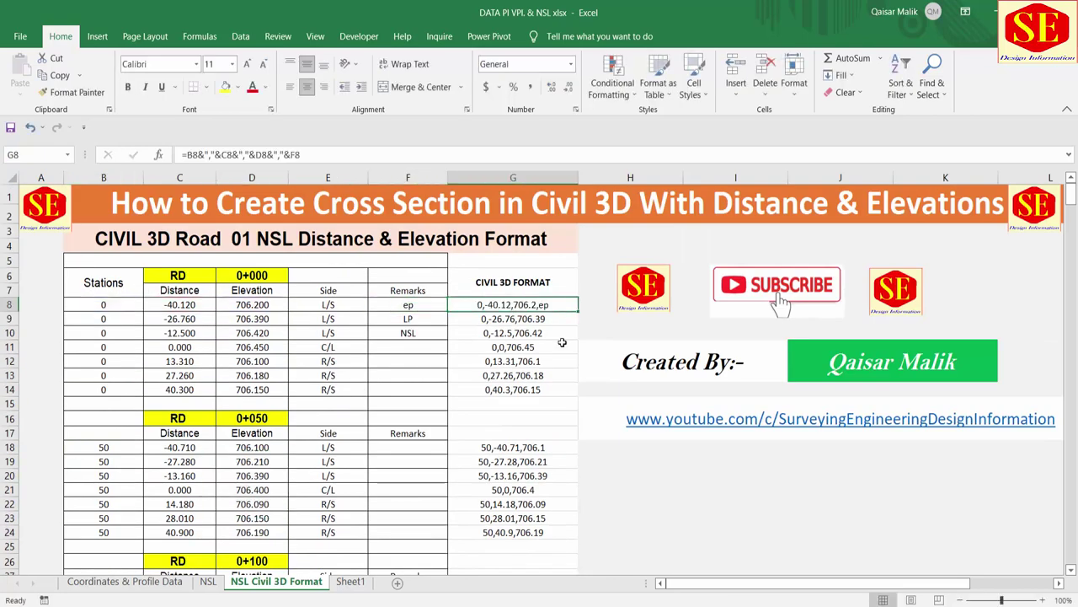
pyautogui.write('=')
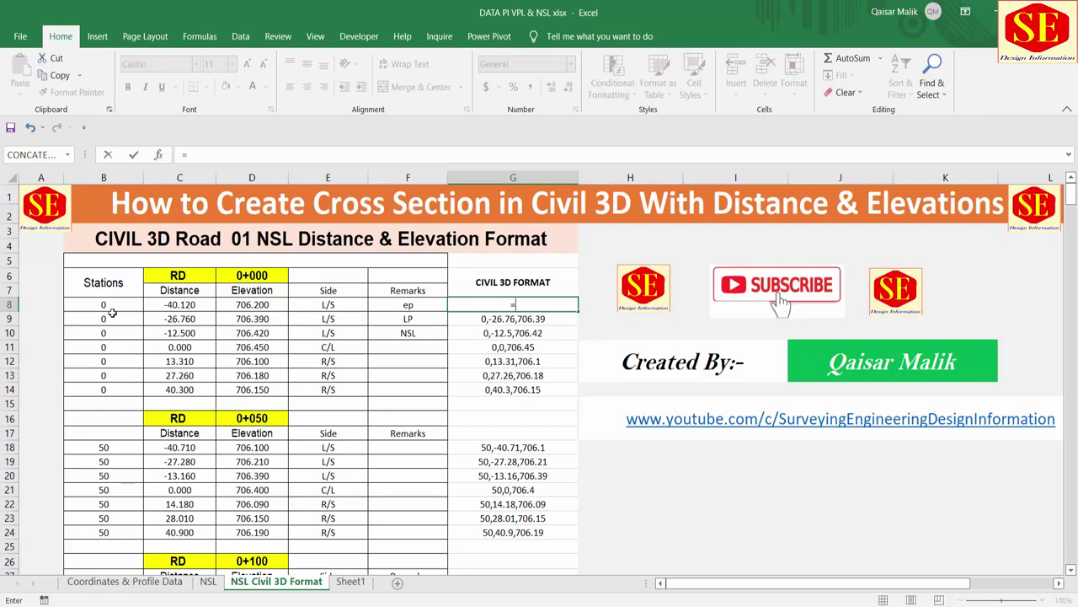
pyautogui.click(112, 307)
pyautogui.write('&')
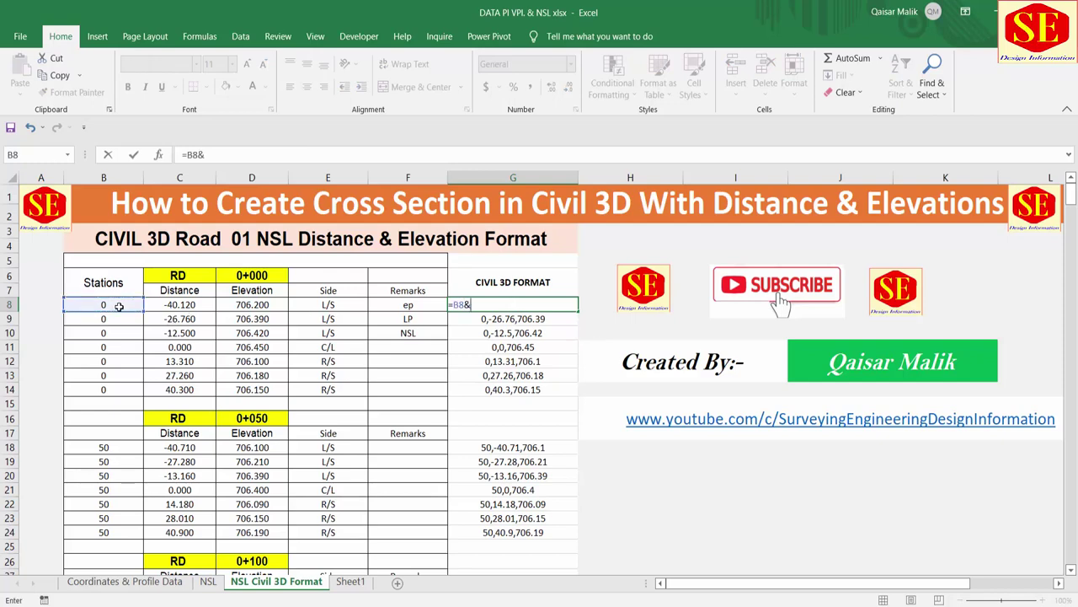
pyautogui.write('","&')
pyautogui.click(180, 306)
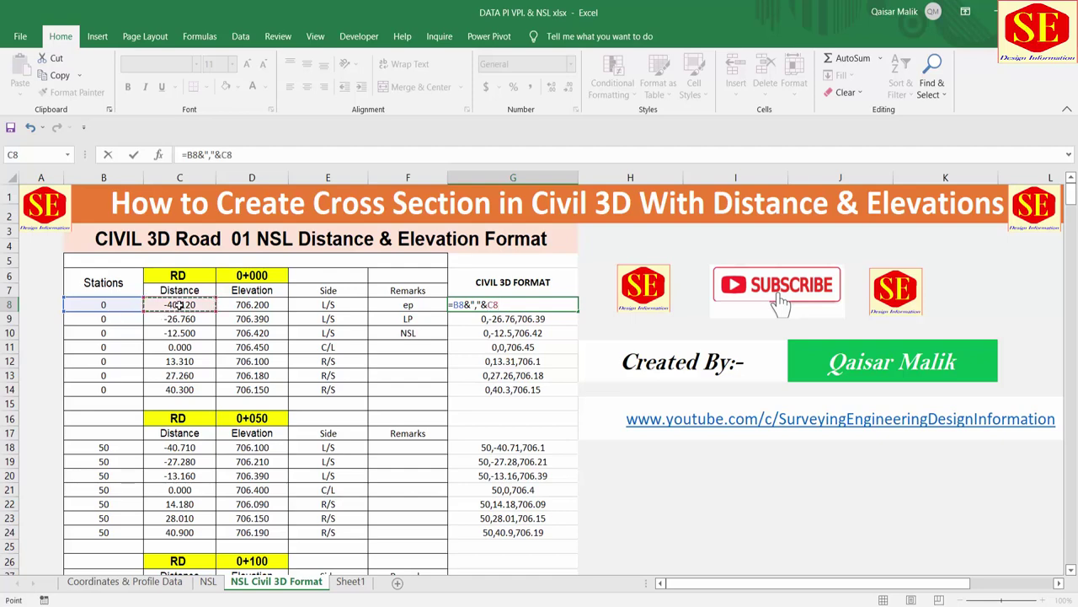
pyautogui.write('&"')
pyautogui.write(',"&')
pyautogui.click(242, 306)
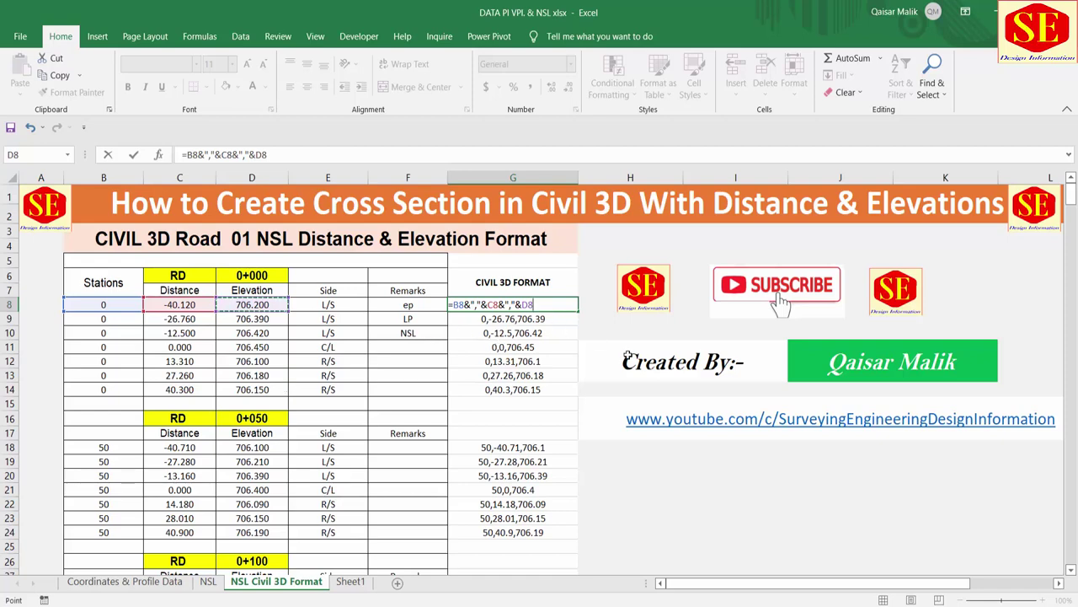
pyautogui.press('Return')
# - Fill the G8 formula down to G14 and paste it into G18
pyautogui.click(570, 306)
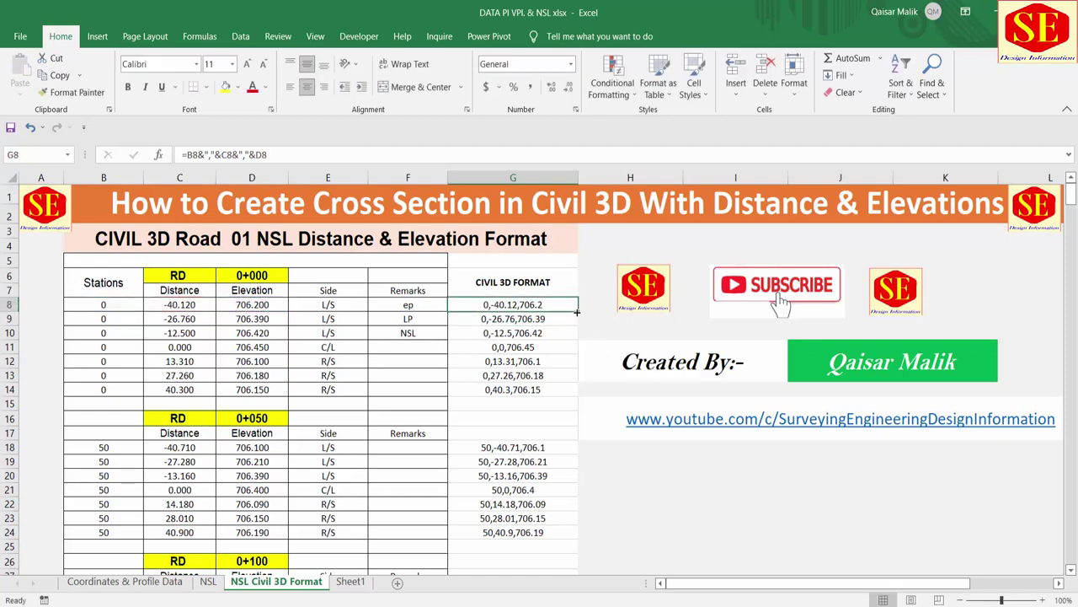
pyautogui.moveTo(578, 311); pyautogui.dragTo(578, 394)
pyautogui.click(531, 305)
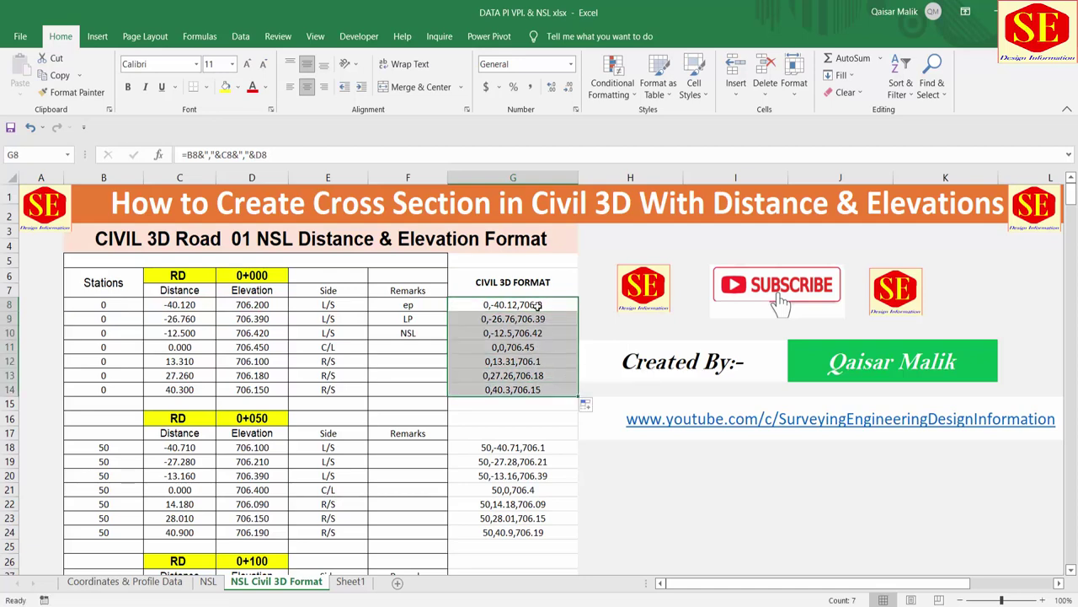
pyautogui.rightClick(535, 305)
pyautogui.click(557, 296)
pyautogui.rightClick(508, 447)
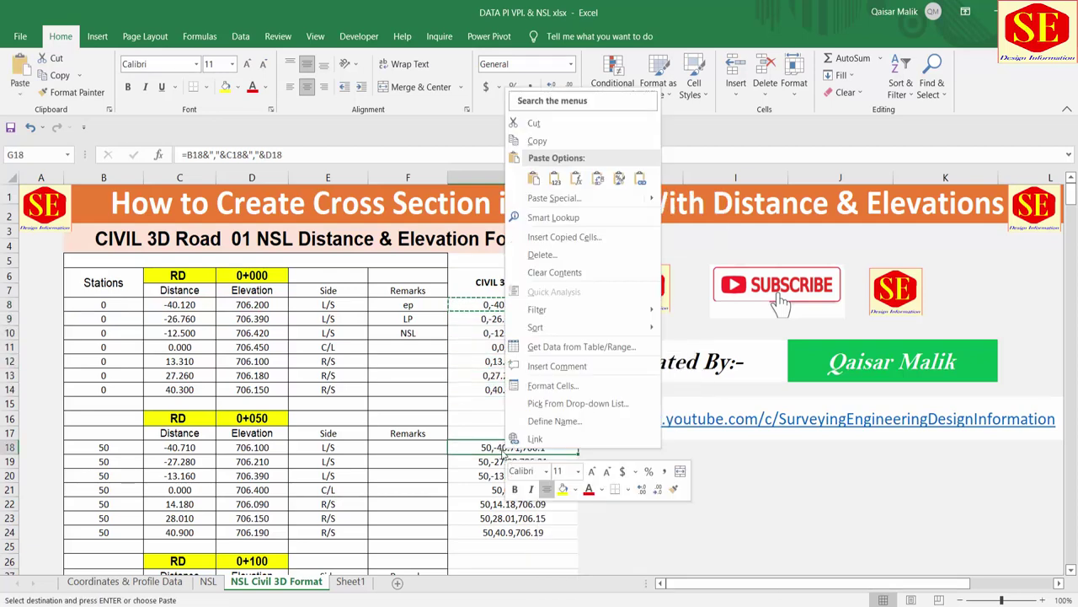
pyautogui.click(536, 179)
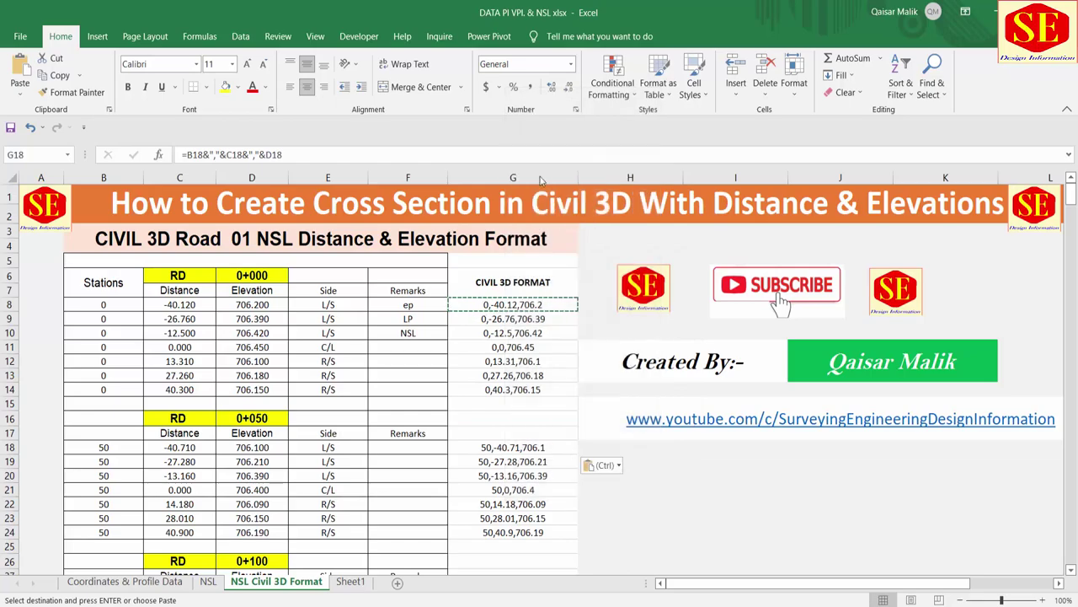
# - Select the column G cells further down, through row 462
pyautogui.scroll(-4, 522, 352)
pyautogui.scroll(-5, 522, 353)
pyautogui.moveTo(514, 334); pyautogui.dragTo(577, 558)
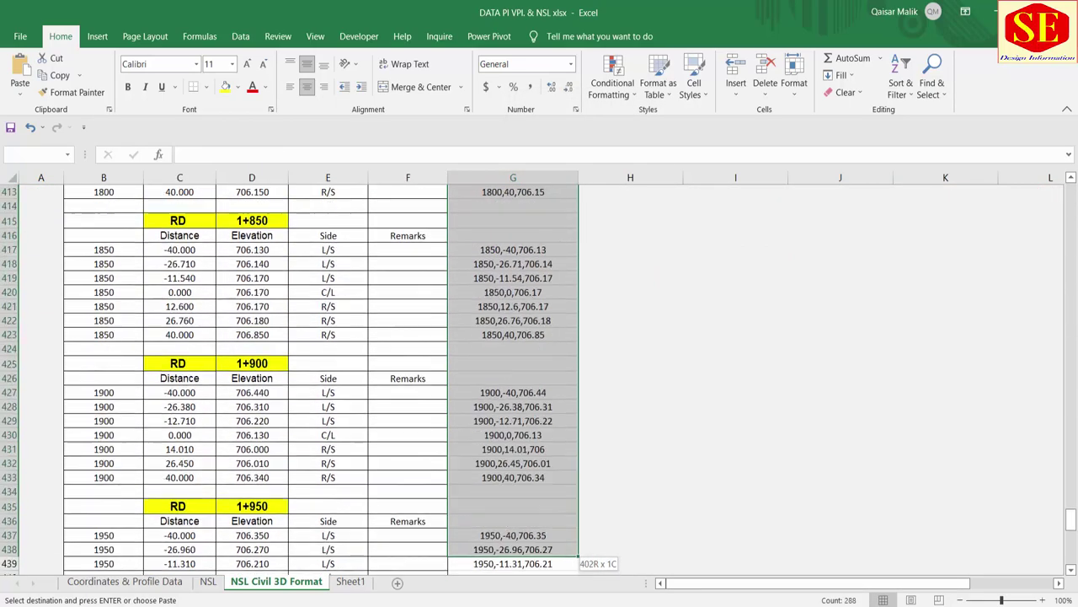
pyautogui.moveTo(579, 560); pyautogui.dragTo(576, 552)
# - Select and copy the CIVIL 3D FORMAT column G8:G463
pyautogui.moveTo(1072, 550); pyautogui.dragTo(1069, 233)
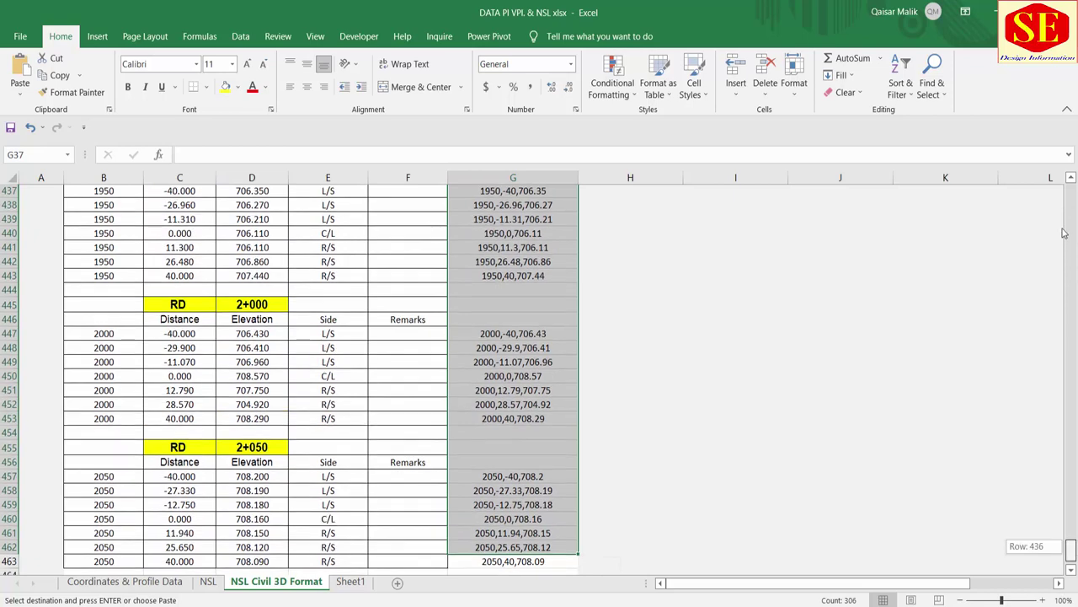
pyautogui.scroll(5, 470, 303)
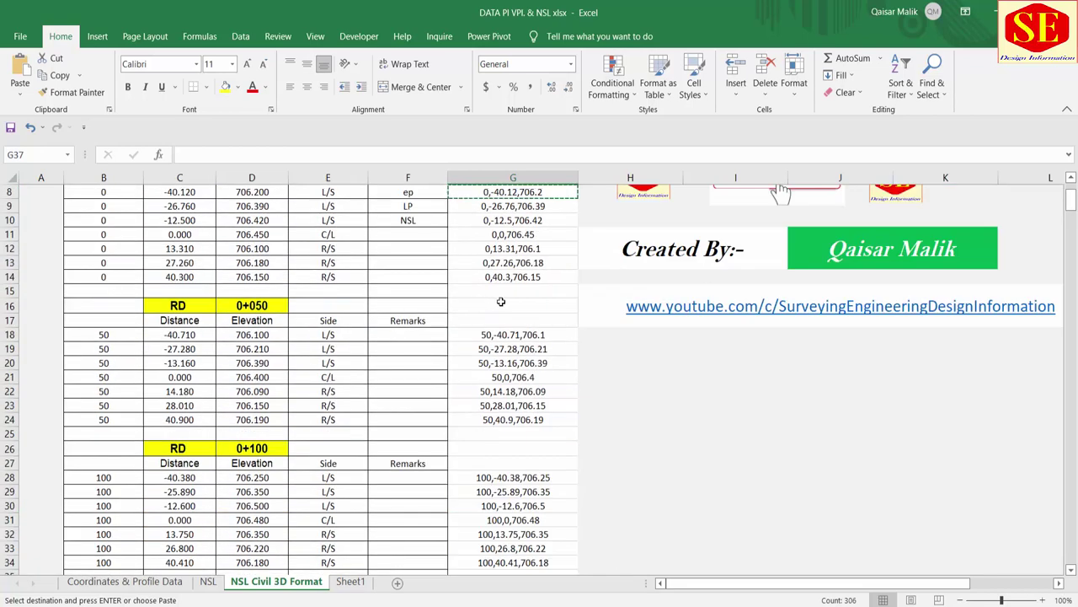
pyautogui.scroll(2, 471, 302)
pyautogui.click(514, 304)
pyautogui.press('Down')
pyautogui.press('Down')
pyautogui.press('Down')
pyautogui.doubleClick(520, 305)
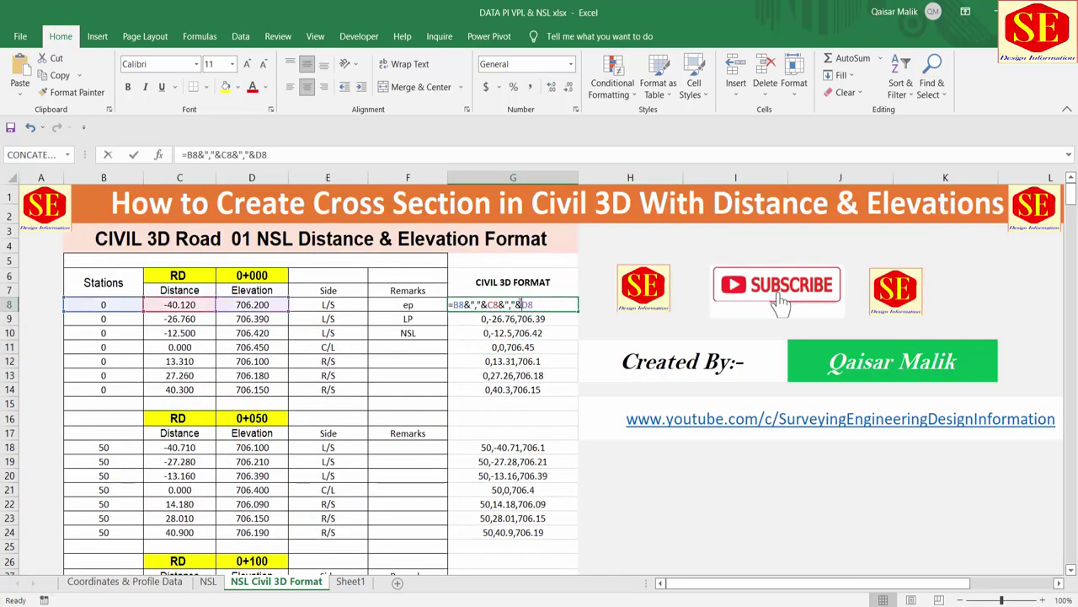
pyautogui.press('Escape')
pyautogui.moveTo(520, 304); pyautogui.dragTo(580, 562)
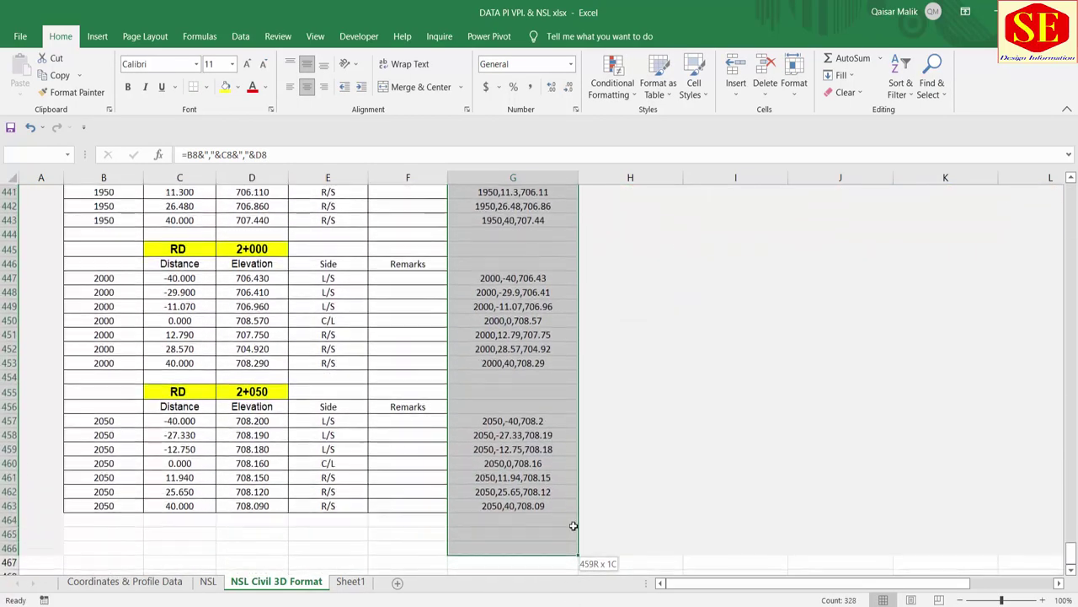
pyautogui.moveTo(580, 561); pyautogui.dragTo(573, 508)
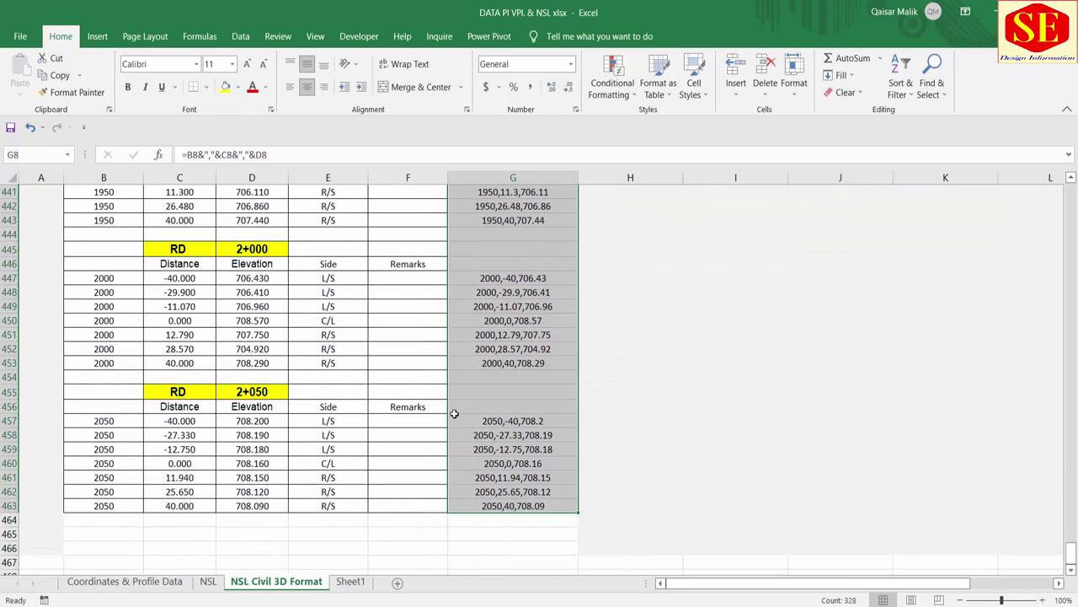
pyautogui.rightClick(500, 421)
pyautogui.click(556, 108)
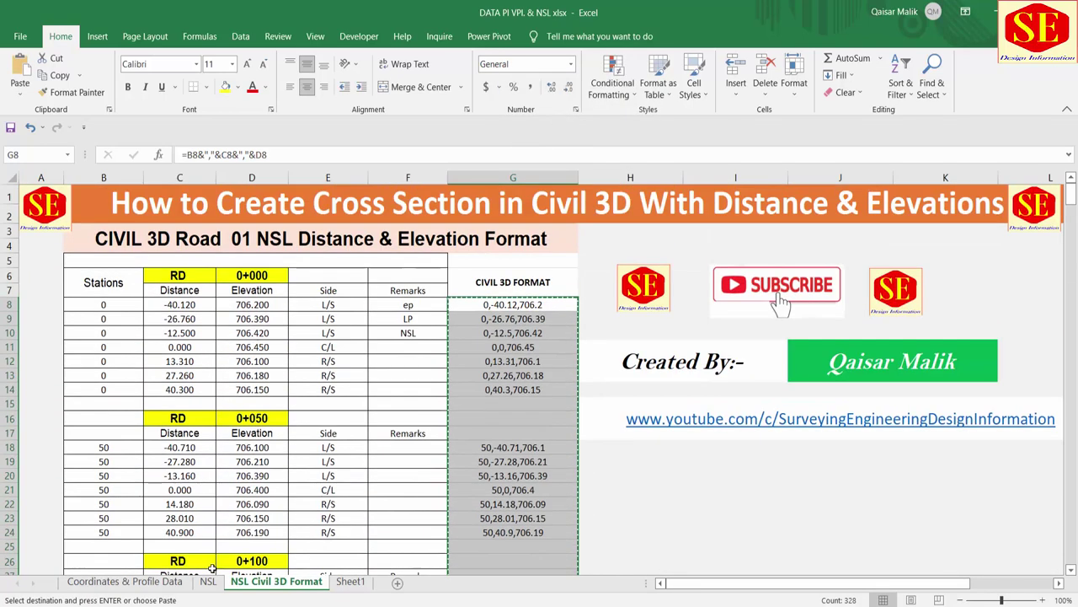
# - Clear all of Sheet1's old coordinate list
pyautogui.click(349, 581)
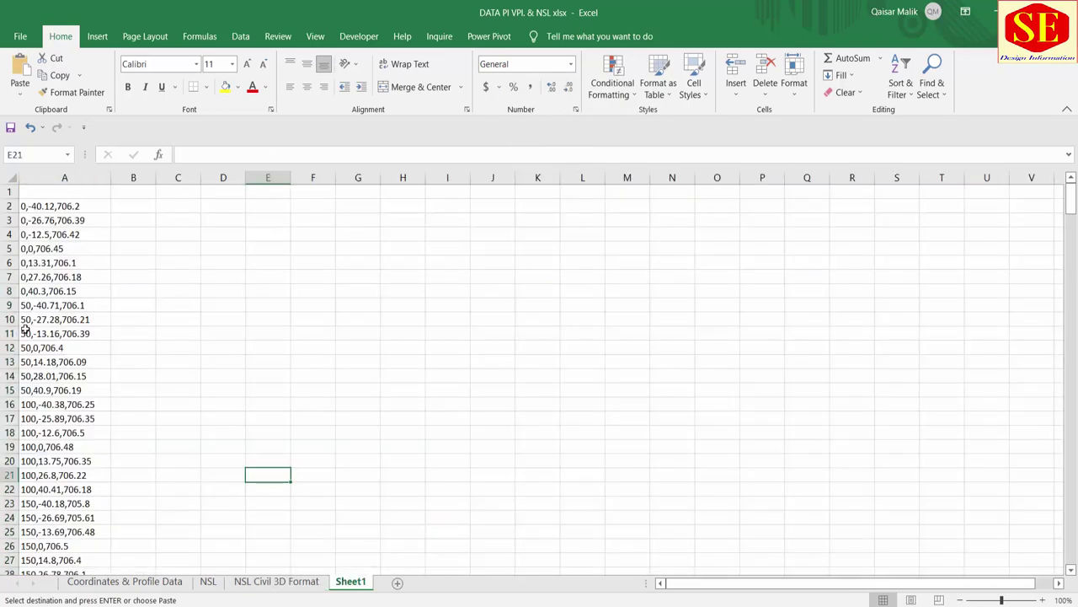
pyautogui.click(13, 176)
pyautogui.press('Delete')
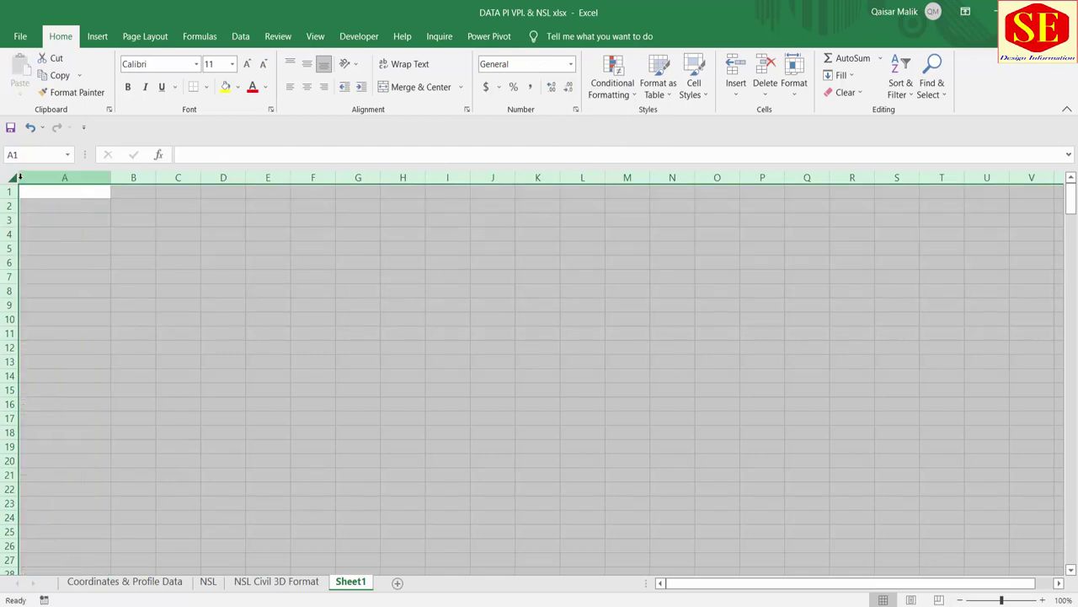
pyautogui.click(57, 194)
pyautogui.rightClick(57, 193)
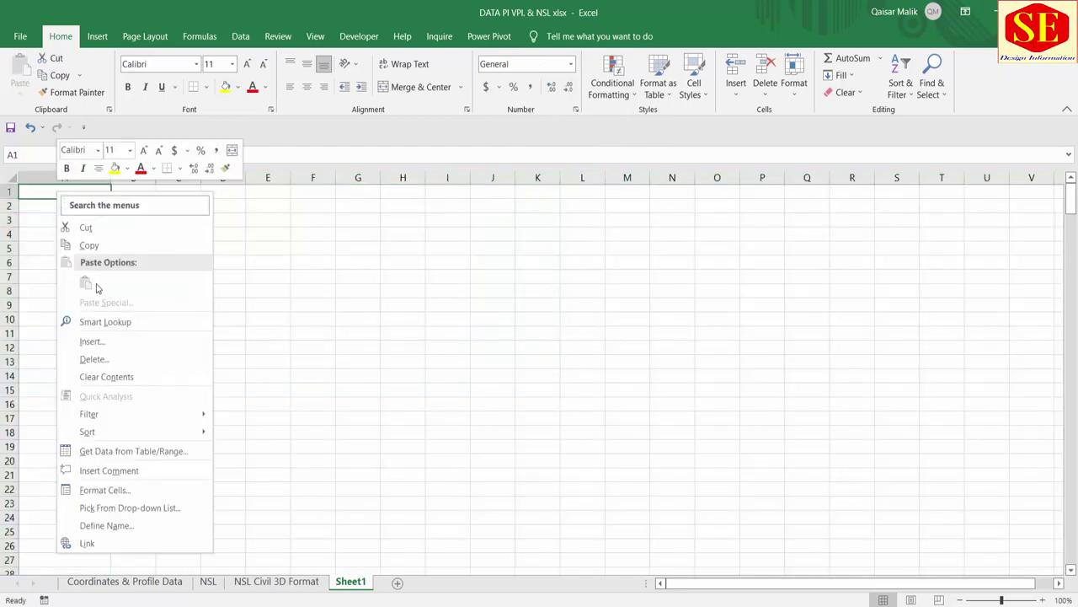
pyautogui.press('Escape')
# - Copy the format column again and bring up paste options at Sheet1 cell A1
pyautogui.click(276, 582)
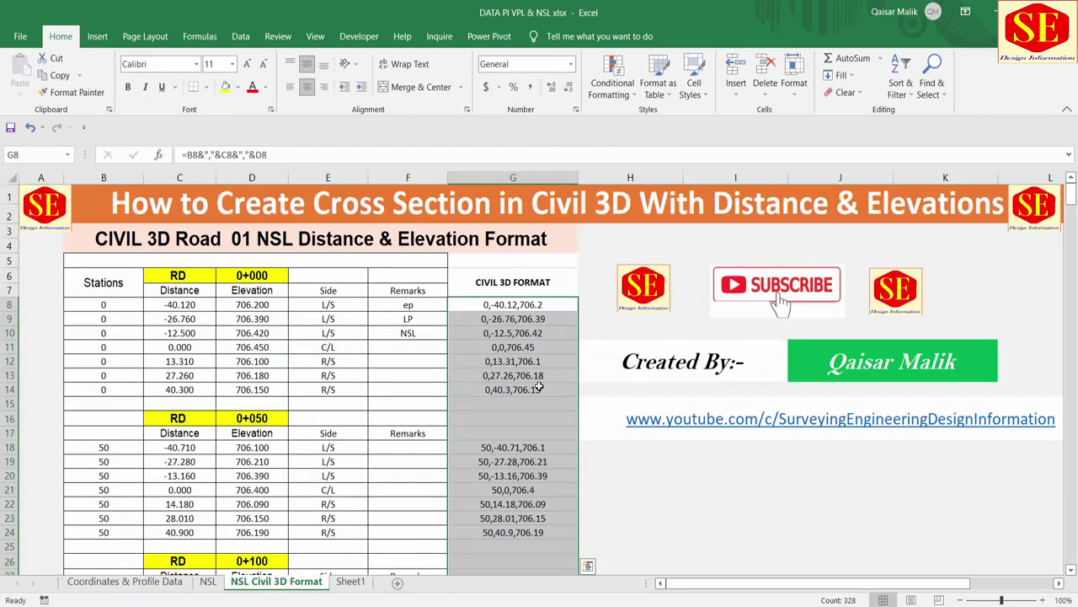
pyautogui.rightClick(536, 387)
pyautogui.click(563, 71)
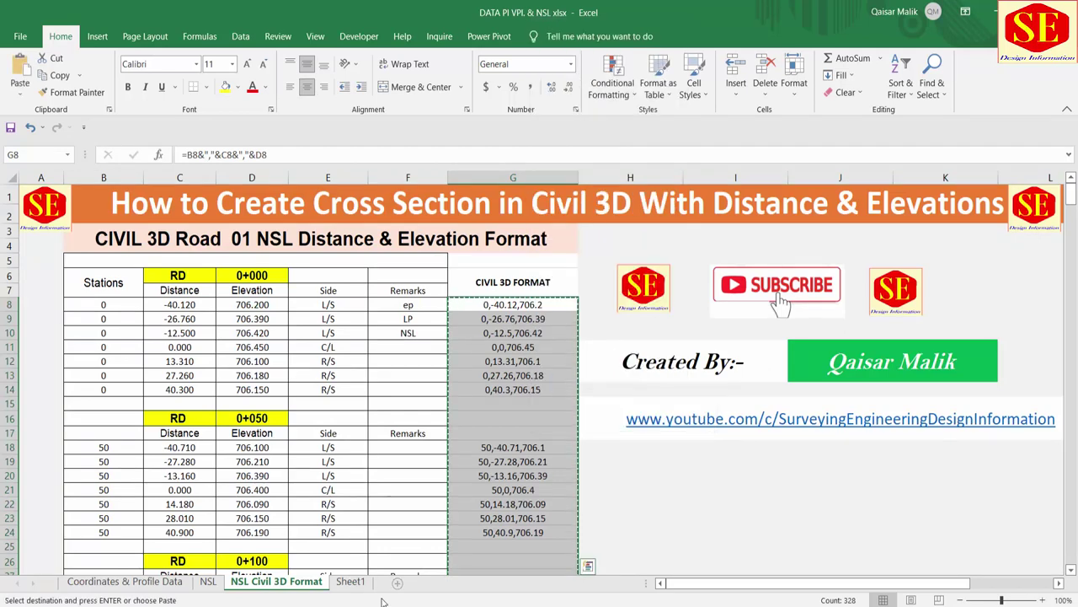
pyautogui.click(350, 581)
pyautogui.rightClick(64, 193)
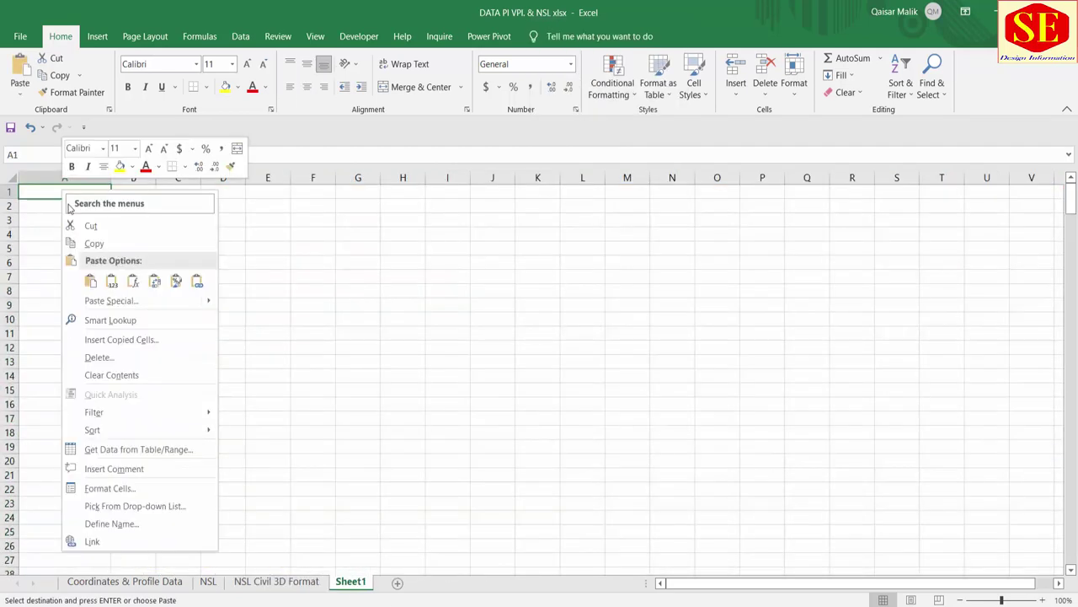
# - Paste the station,offset,elevation strings into column A and select A1 down to row 456
pyautogui.click(112, 284)
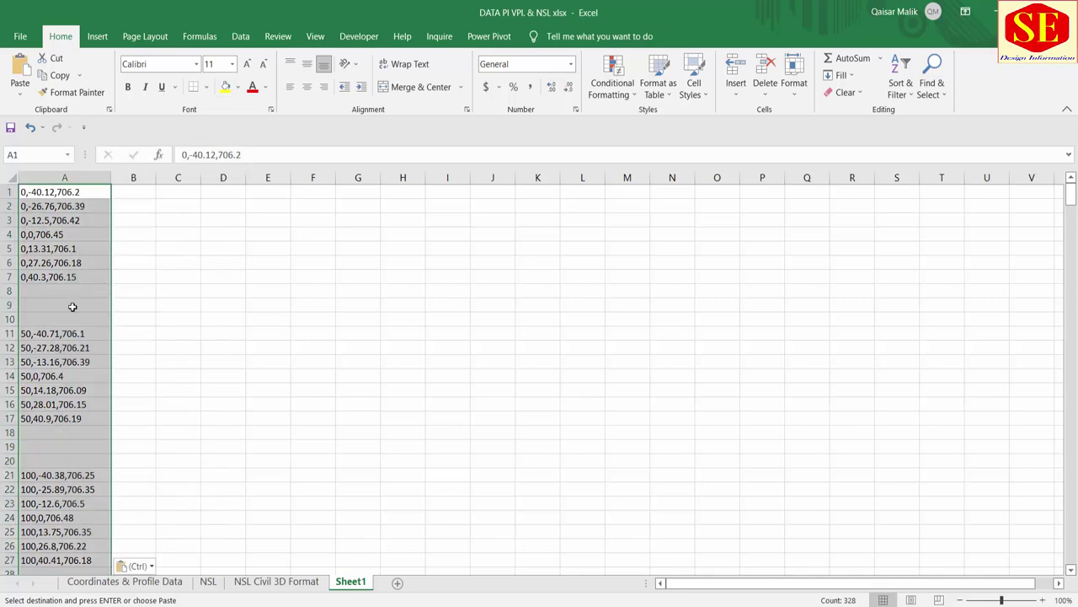
pyautogui.scroll(-4, 53, 476)
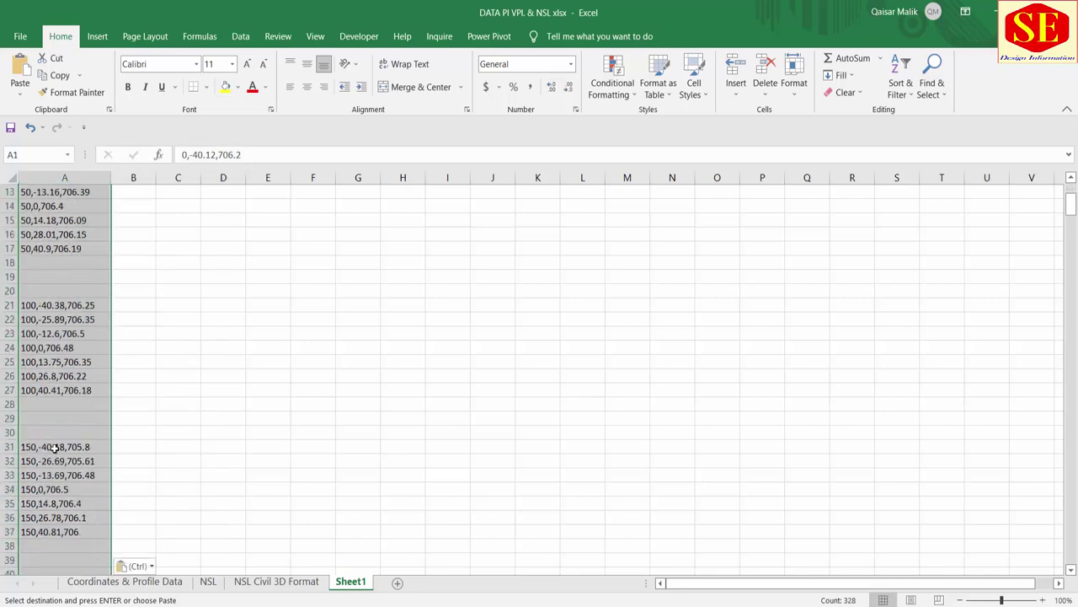
pyautogui.scroll(-6, 44, 421)
pyautogui.scroll(-7, 45, 417)
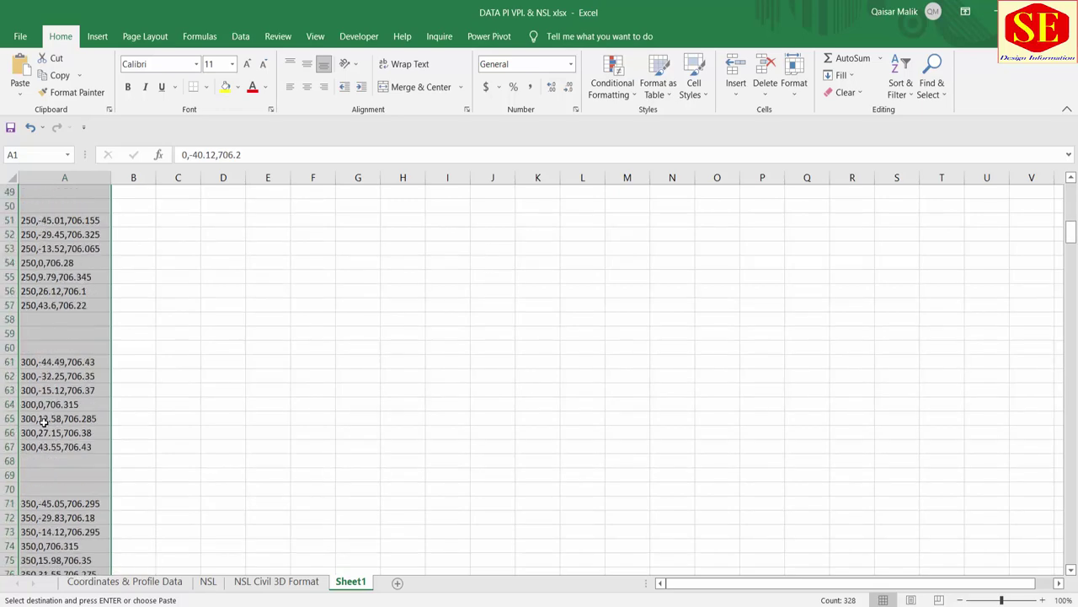
pyautogui.scroll(7, 45, 412)
pyautogui.scroll(9, 47, 409)
pyautogui.click(190, 263)
pyautogui.scroll(1, 126, 236)
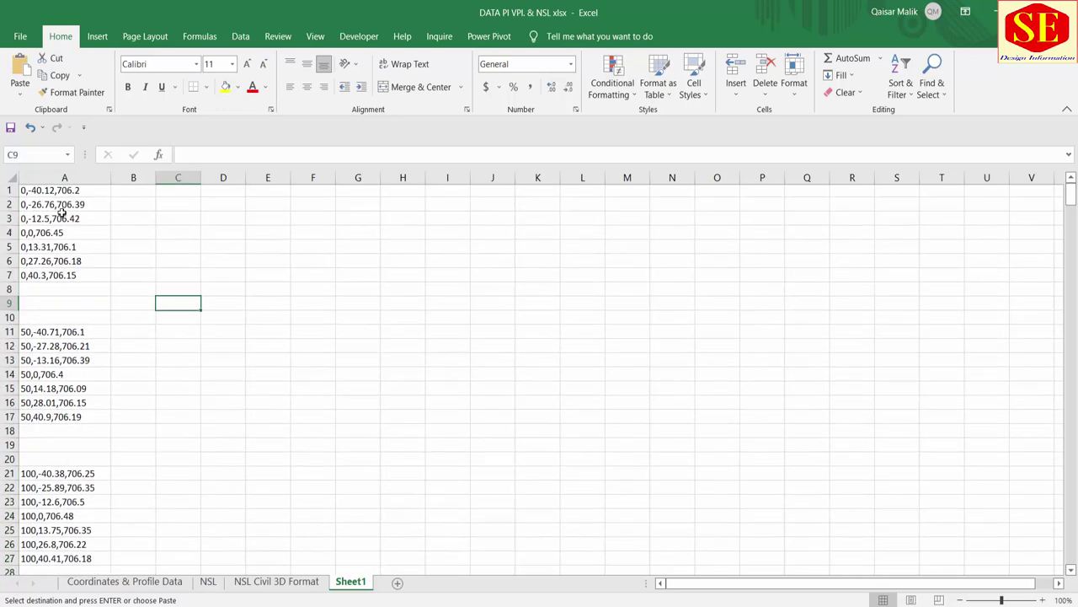
pyautogui.moveTo(67, 191); pyautogui.dragTo(92, 569)
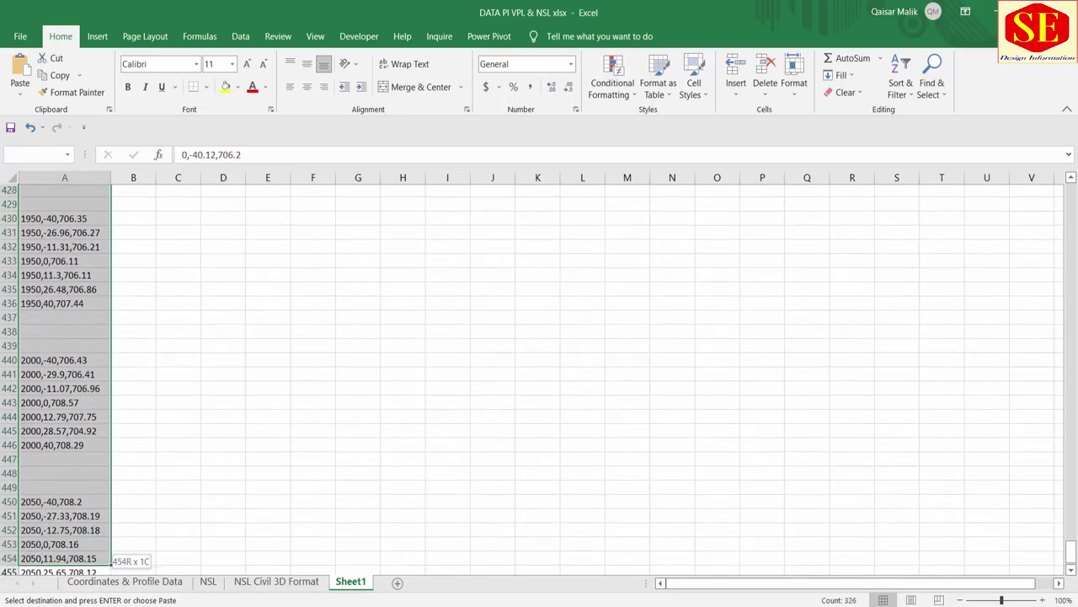
pyautogui.moveTo(93, 569); pyautogui.dragTo(26, 547)
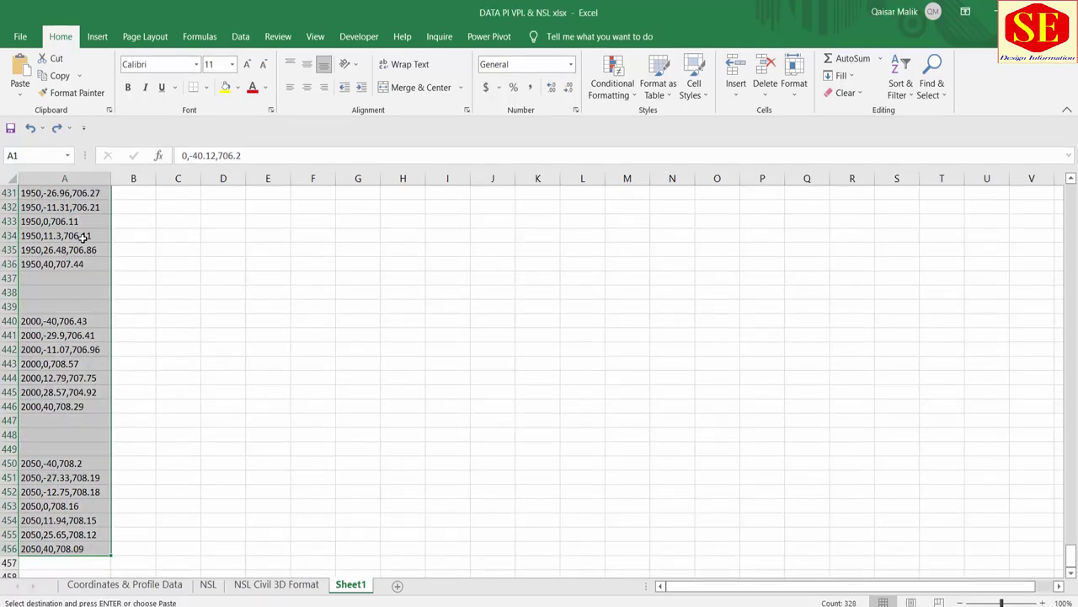
# - Select all blank cells in the list with Go To Special > Blanks
pyautogui.hotkey('ctrl', 'g')
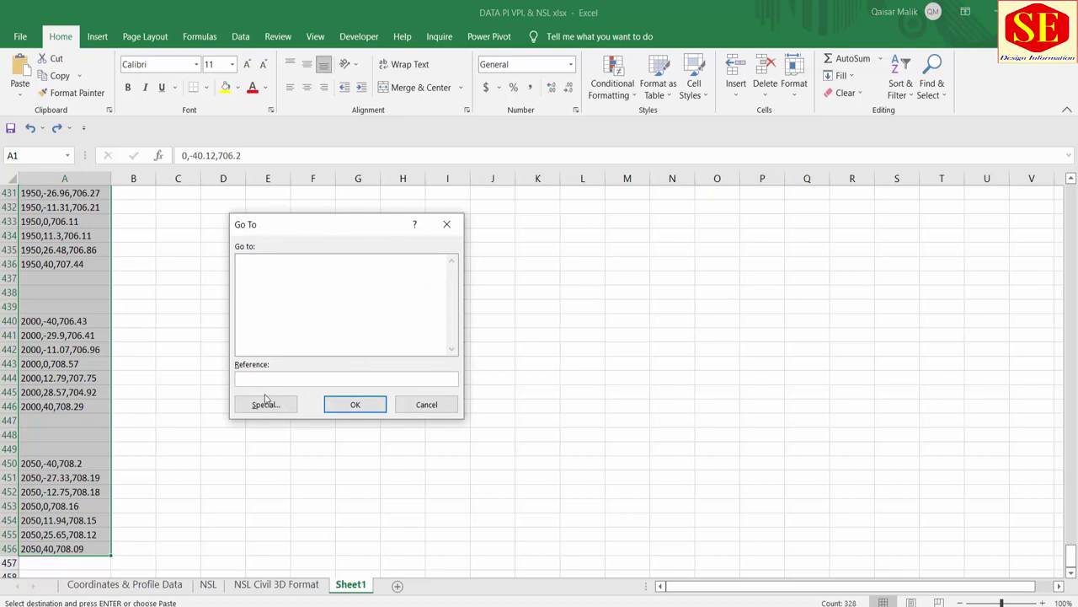
pyautogui.click(267, 406)
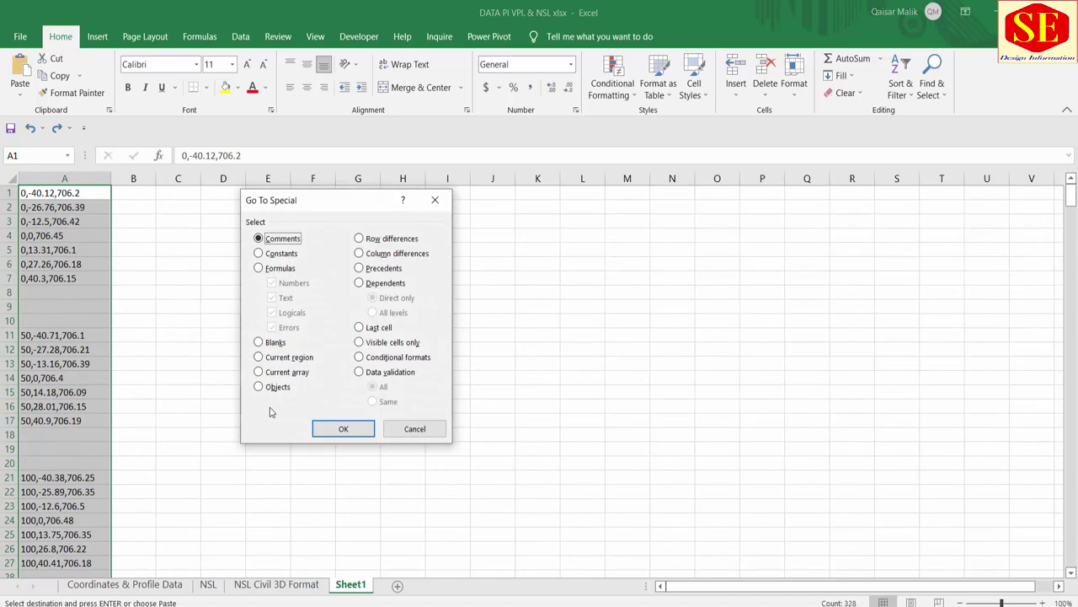
pyautogui.click(271, 343)
pyautogui.click(341, 430)
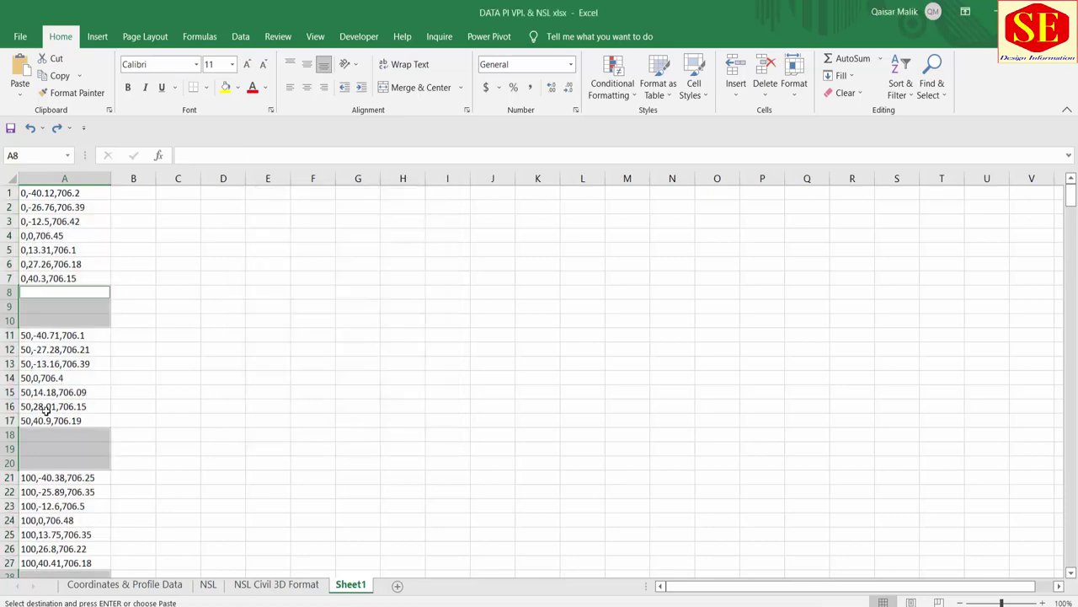
pyautogui.scroll(-10, 73, 402)
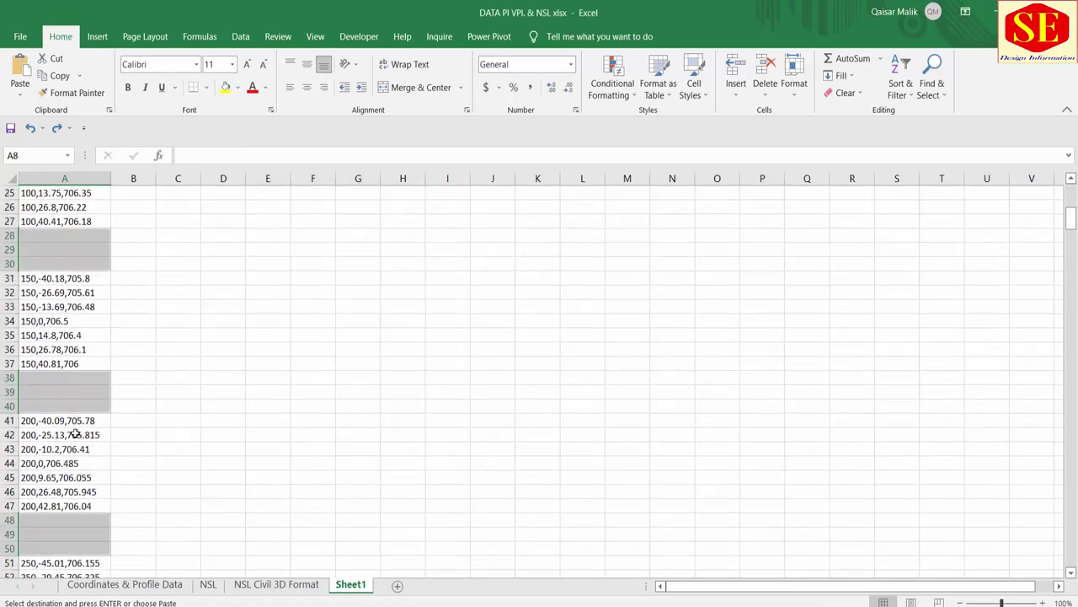
pyautogui.scroll(10, 73, 433)
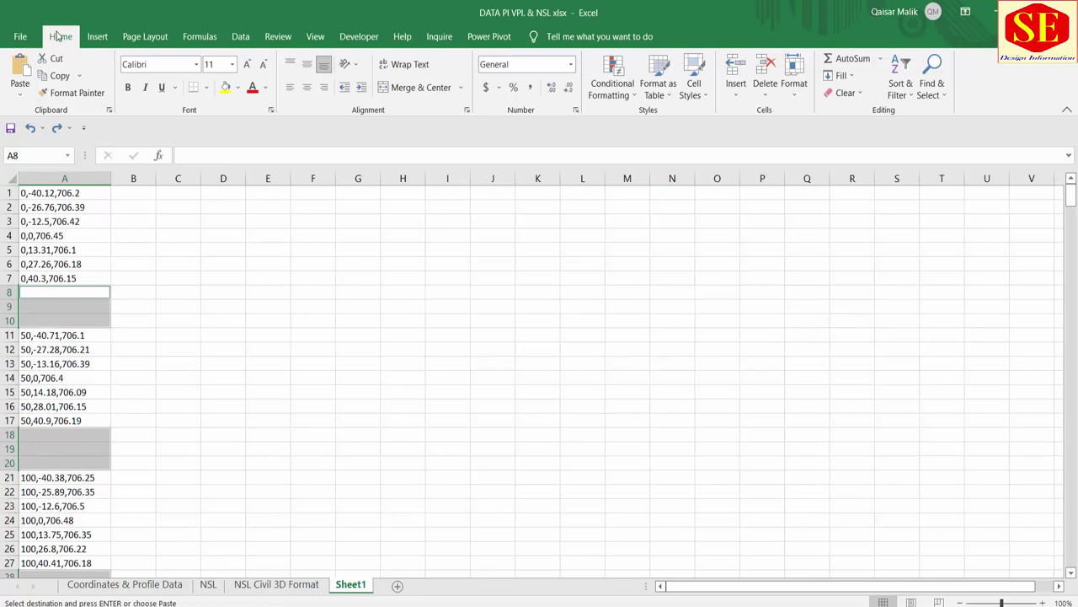
# - Delete the blank cells' entire sheet rows so column A is continuous
pyautogui.click(765, 95)
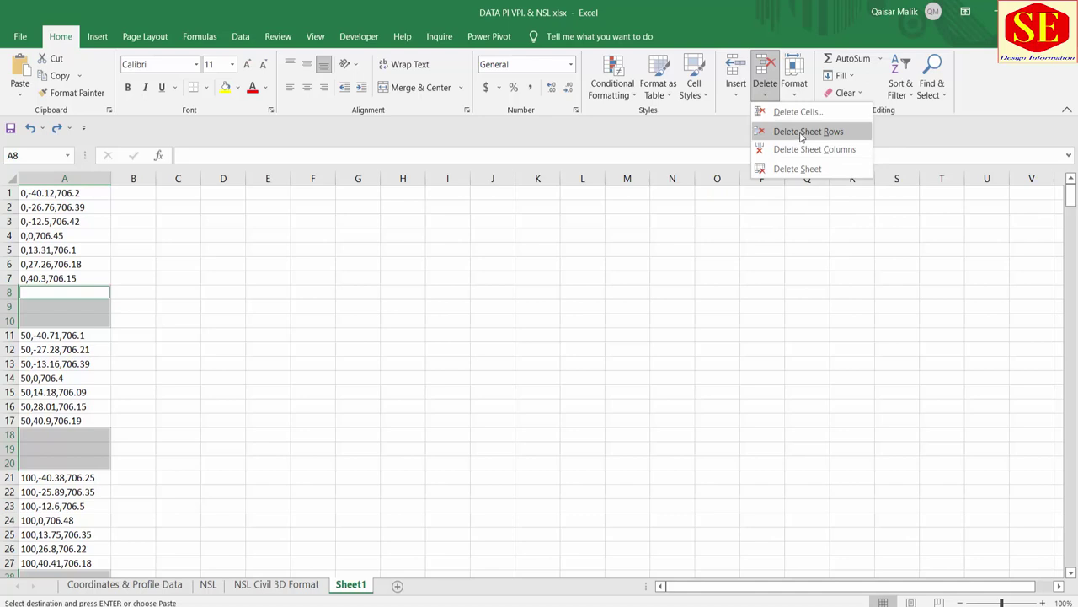
pyautogui.click(831, 133)
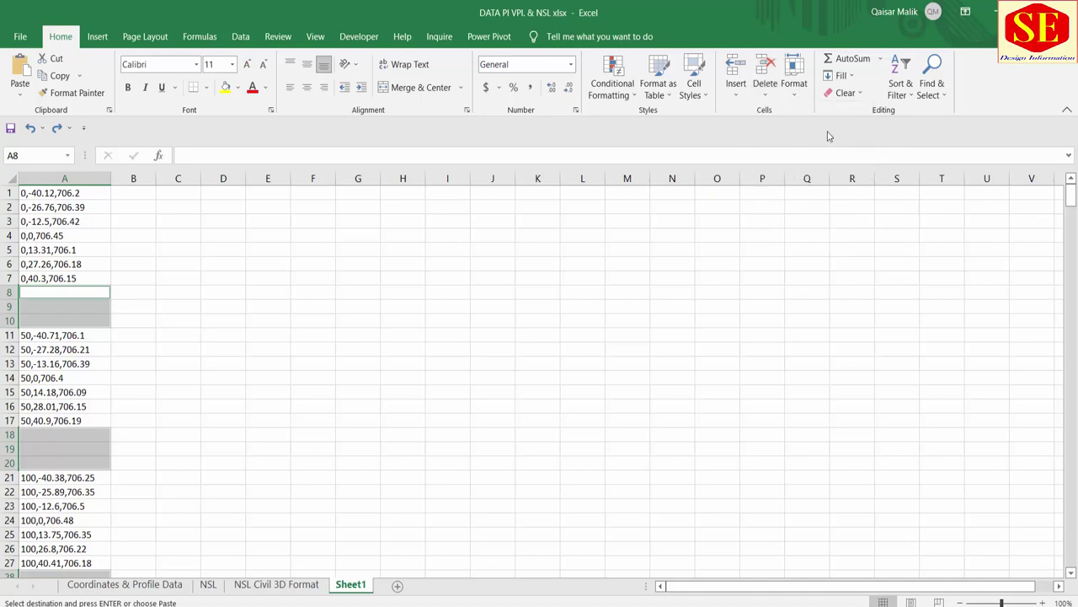
pyautogui.click(222, 420)
pyautogui.scroll(-6, 36, 239)
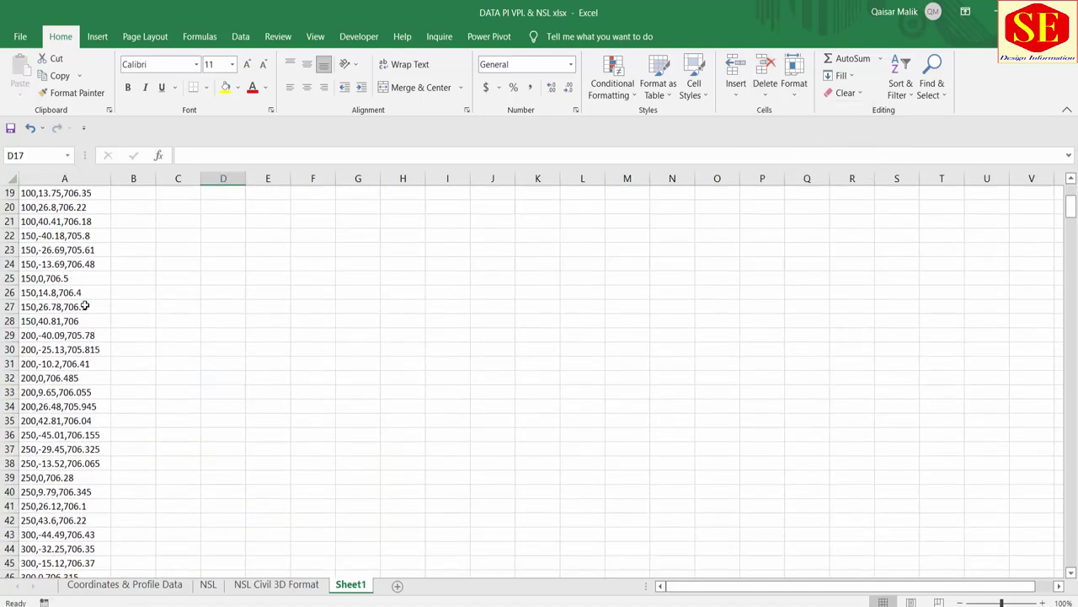
pyautogui.scroll(-6, 84, 308)
pyautogui.scroll(-6, 85, 332)
pyautogui.scroll(14, 85, 325)
pyautogui.scroll(4, 82, 292)
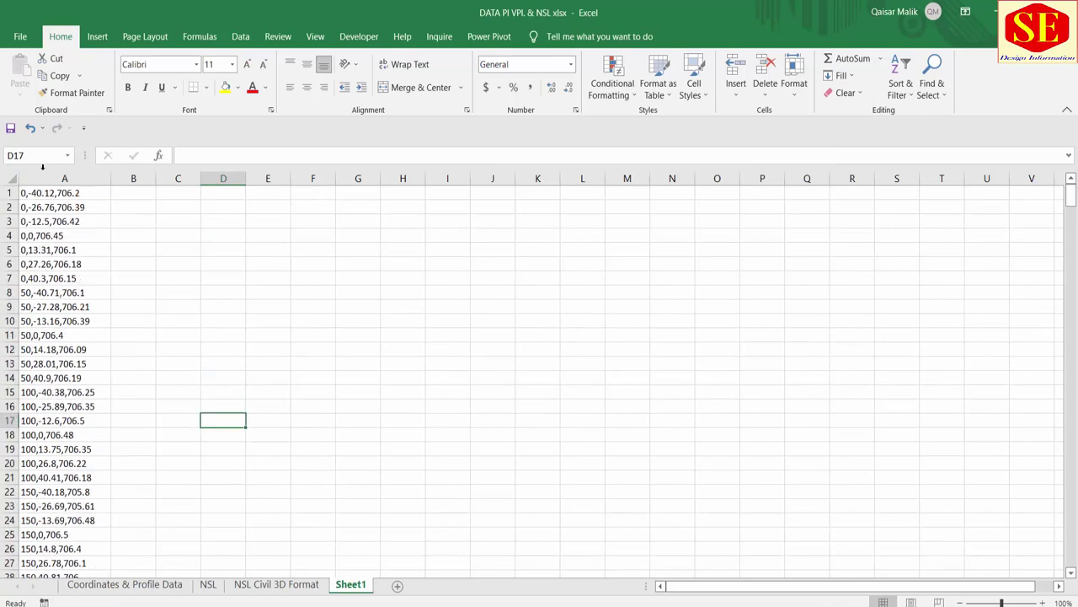
# - Copy all 328 coordinate entries in column A, then bring up the New folder window
pyautogui.moveTo(44, 192); pyautogui.dragTo(67, 563)
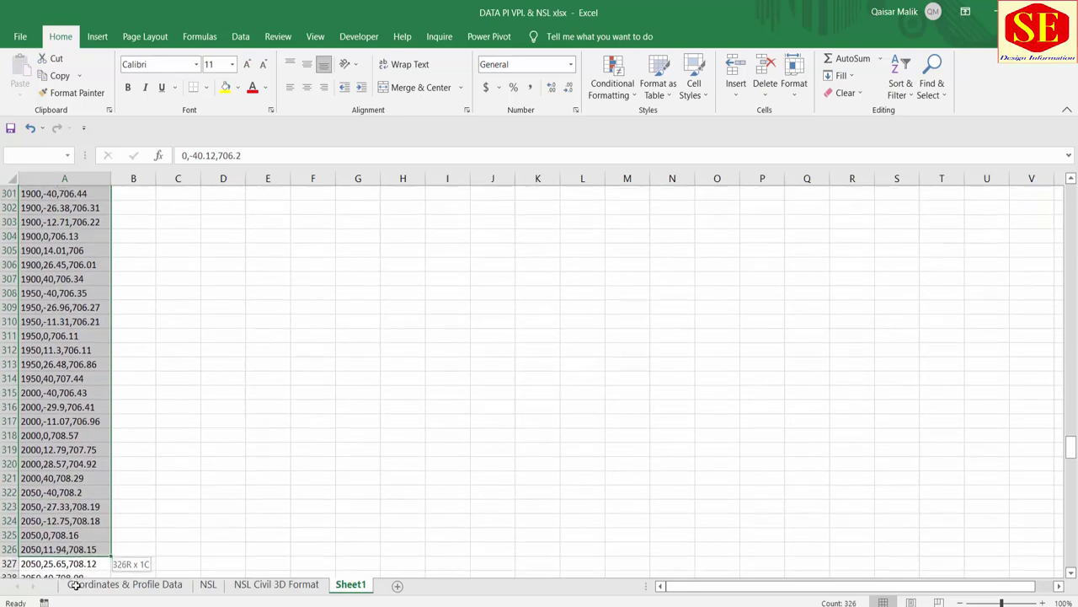
pyautogui.rightClick(69, 556)
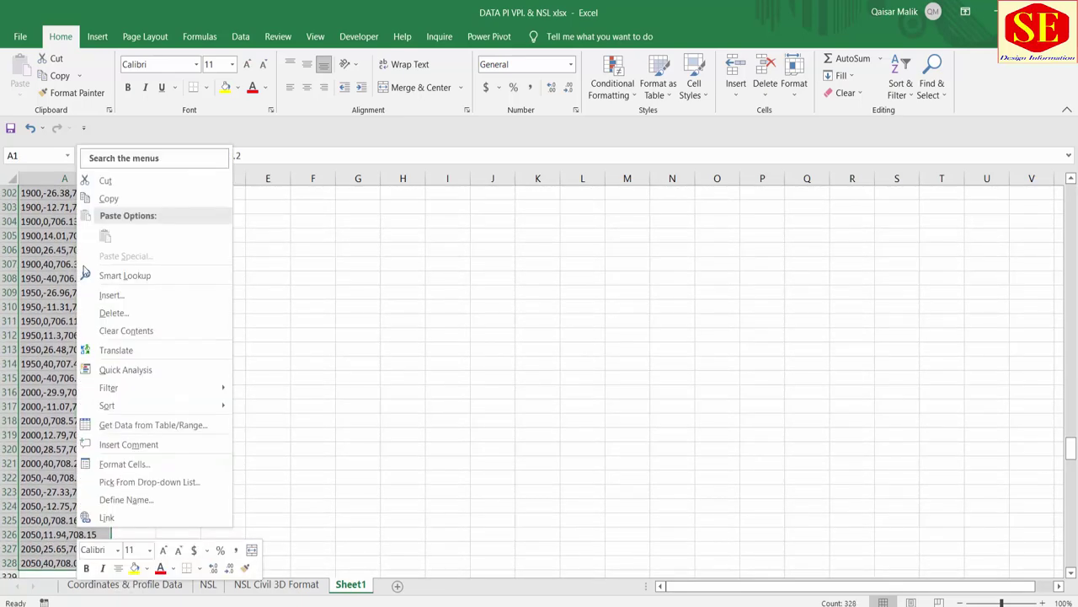
pyautogui.click(101, 197)
pyautogui.scroll(5, 427, 440)
pyautogui.hotkey('ctrl', 'Home')
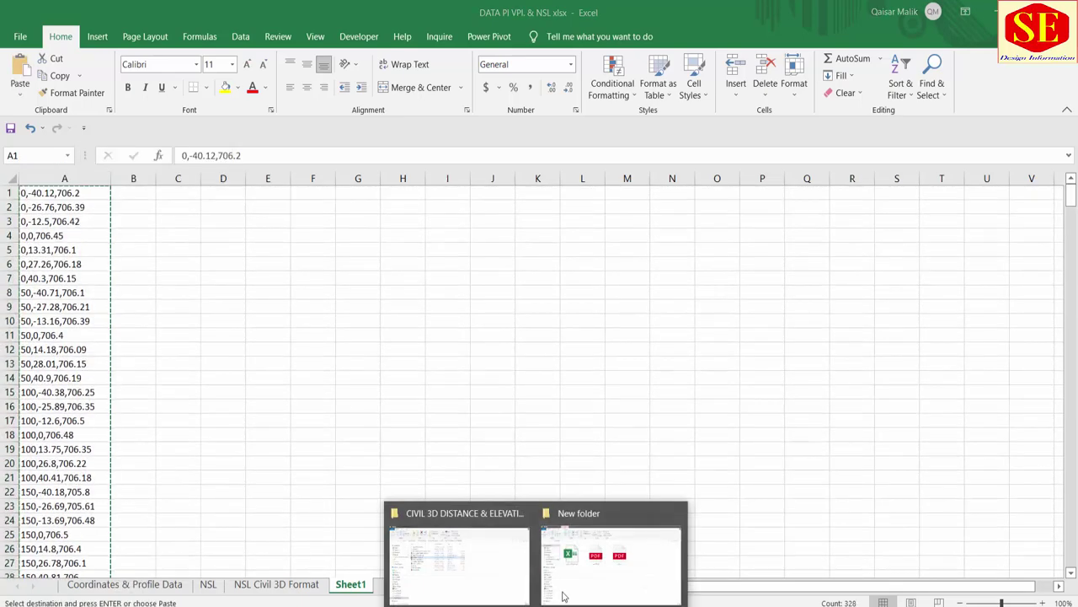
pyautogui.click(590, 573)
# - Create a new text document named XYZ in New folder
pyautogui.rightClick(828, 236)
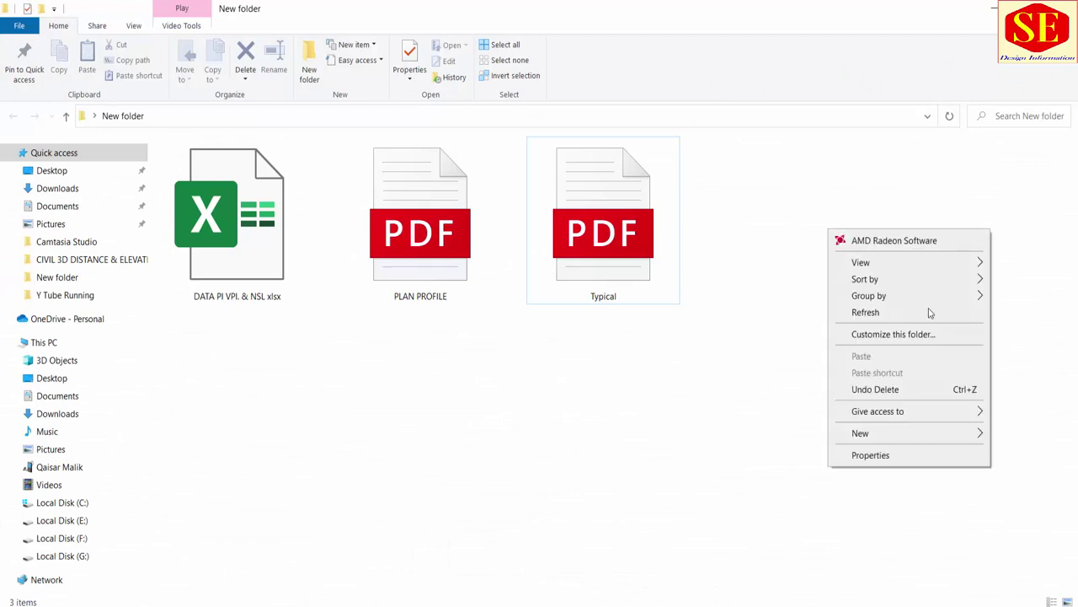
pyautogui.moveTo(860, 433)
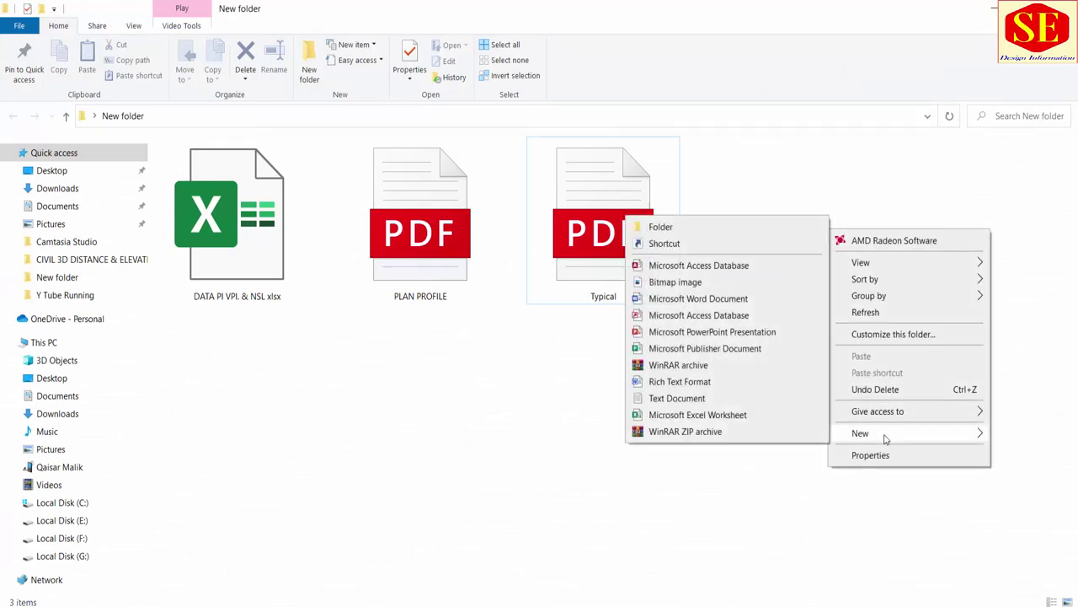
pyautogui.click(730, 398)
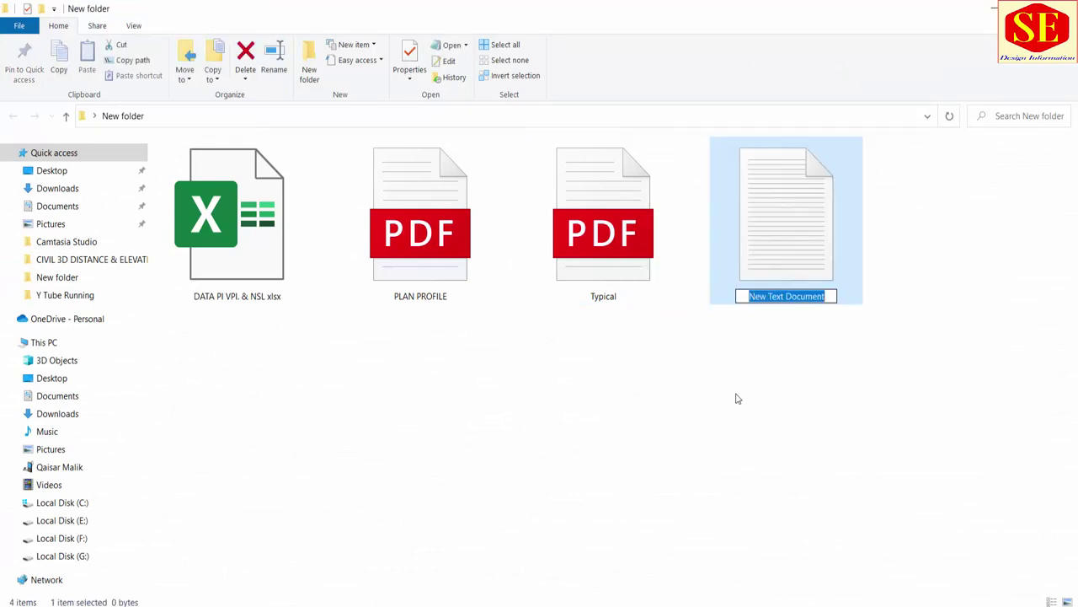
pyautogui.write('x')
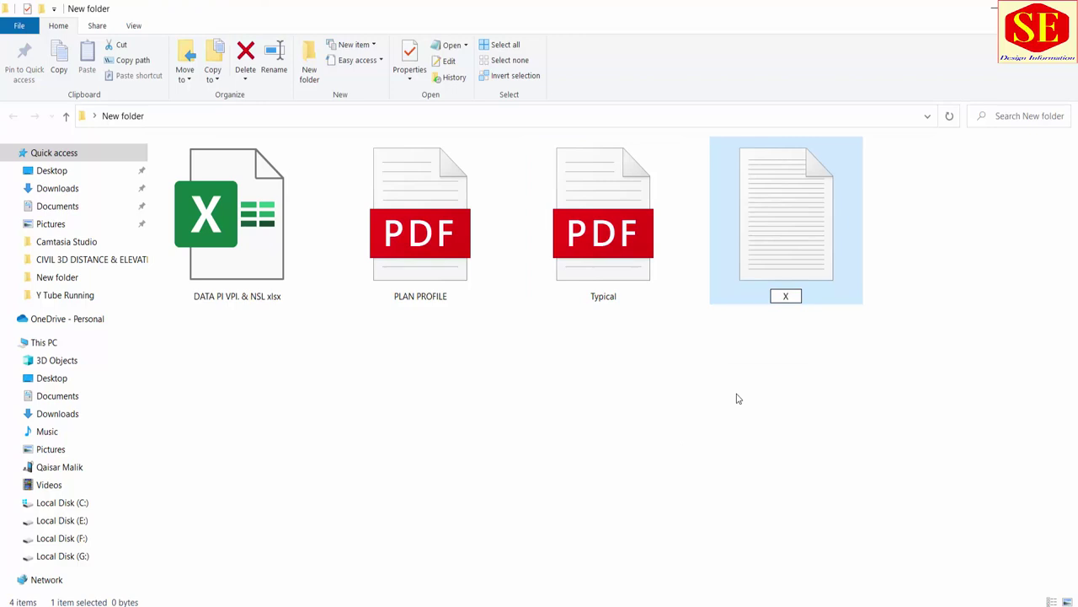
pyautogui.write('YZ')
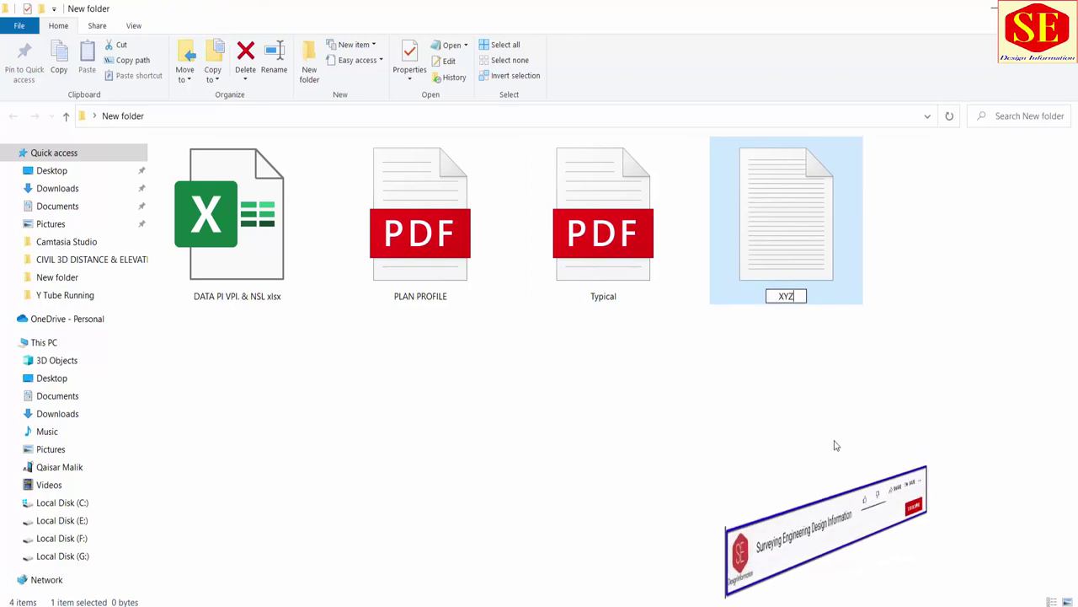
pyautogui.press('Return')
# - Paste the copied coordinate list into XYZ and save it in Notepad
pyautogui.doubleClick(783, 242)
pyautogui.rightClick(414, 235)
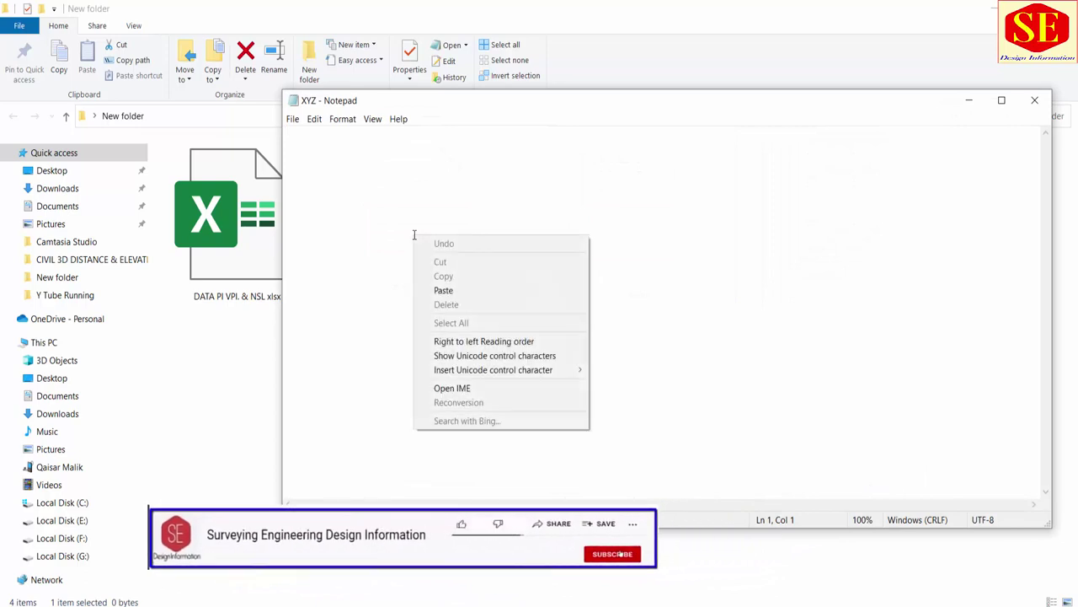
pyautogui.click(442, 290)
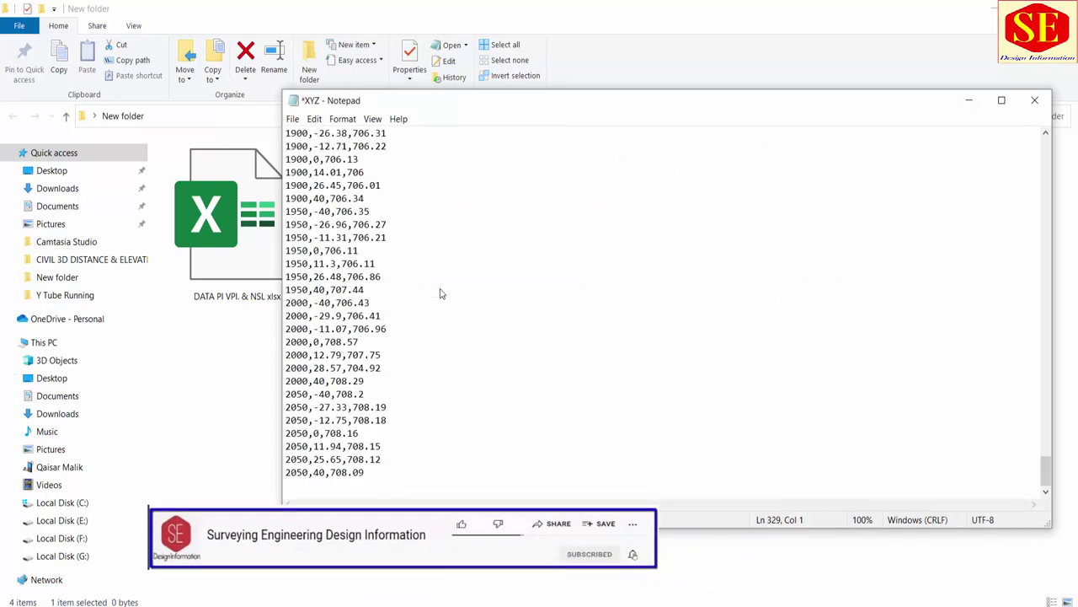
pyautogui.click(292, 118)
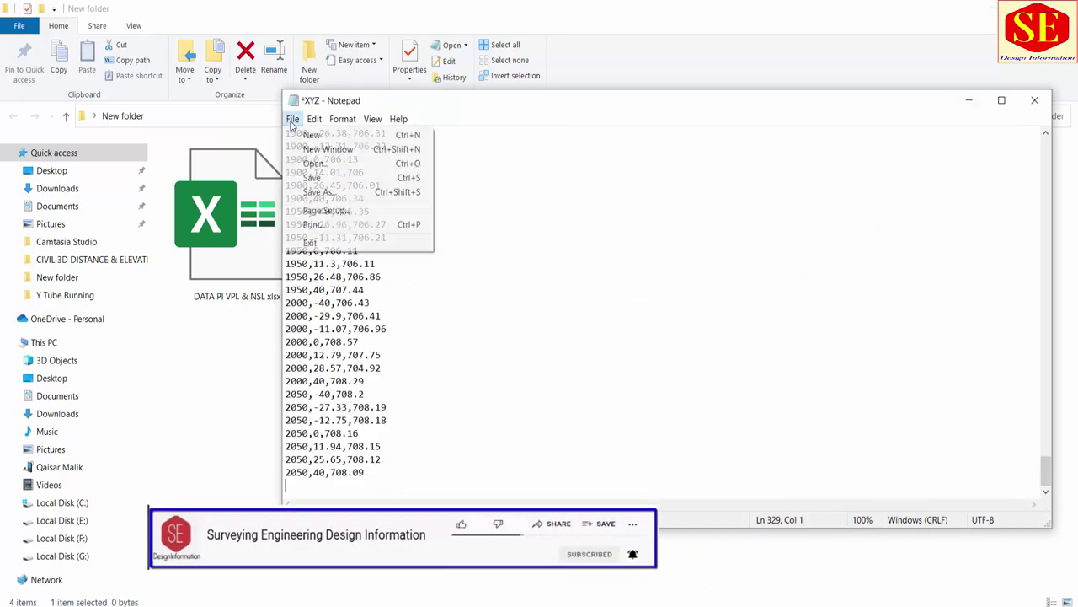
pyautogui.click(308, 177)
pyautogui.scroll(2, 345, 316)
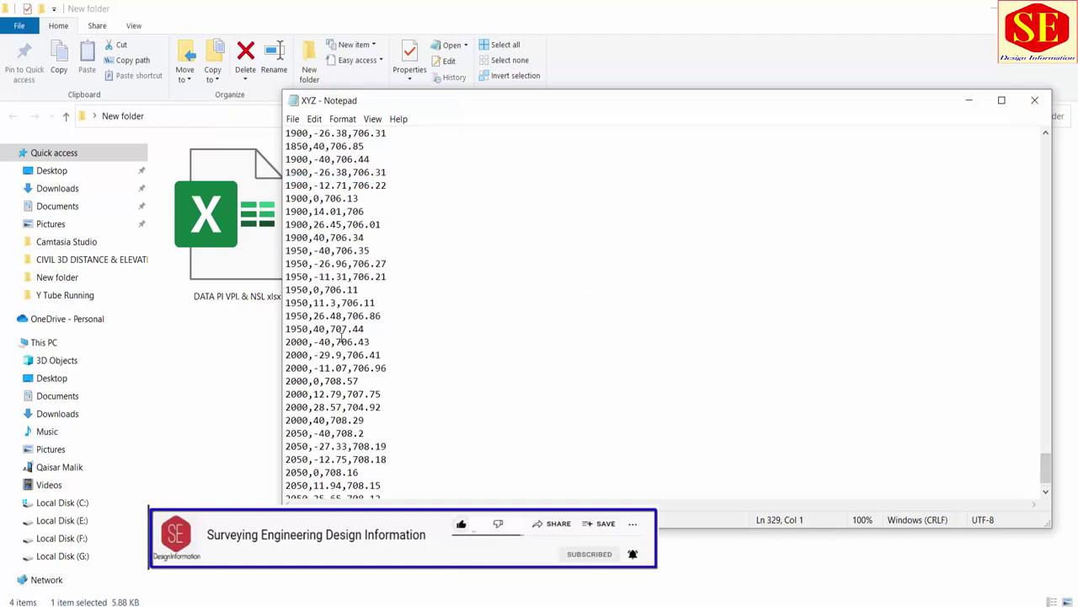
pyautogui.scroll(12, 345, 316)
pyautogui.scroll(7, 345, 316)
pyautogui.scroll(14, 347, 309)
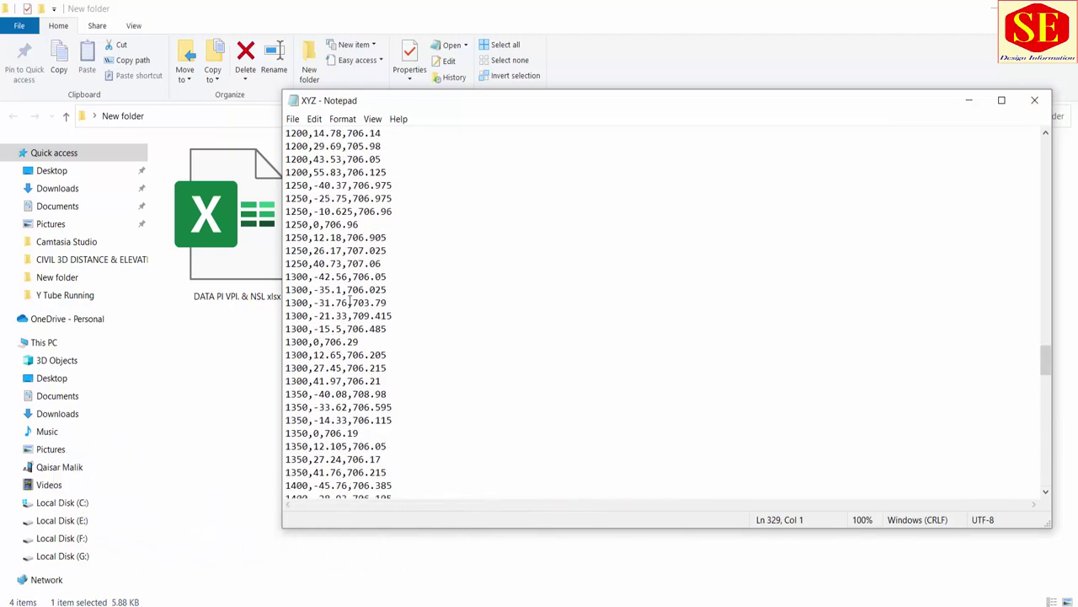
# - Close Notepad, review PLAN PROFILE.pdf in Edge, then return to the Excel workbook
pyautogui.click(1034, 101)
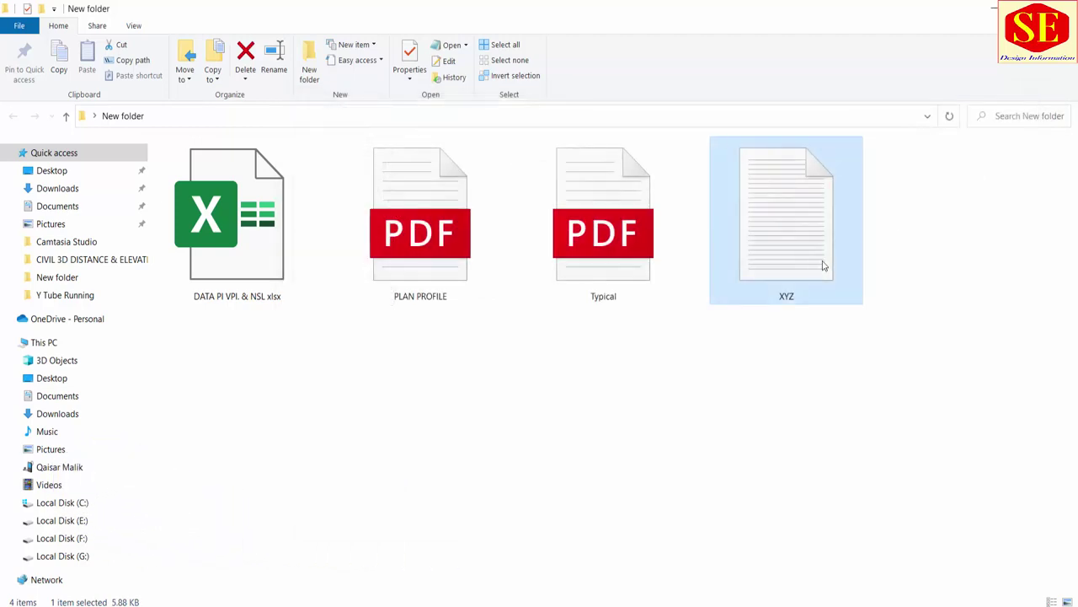
pyautogui.click(400, 278)
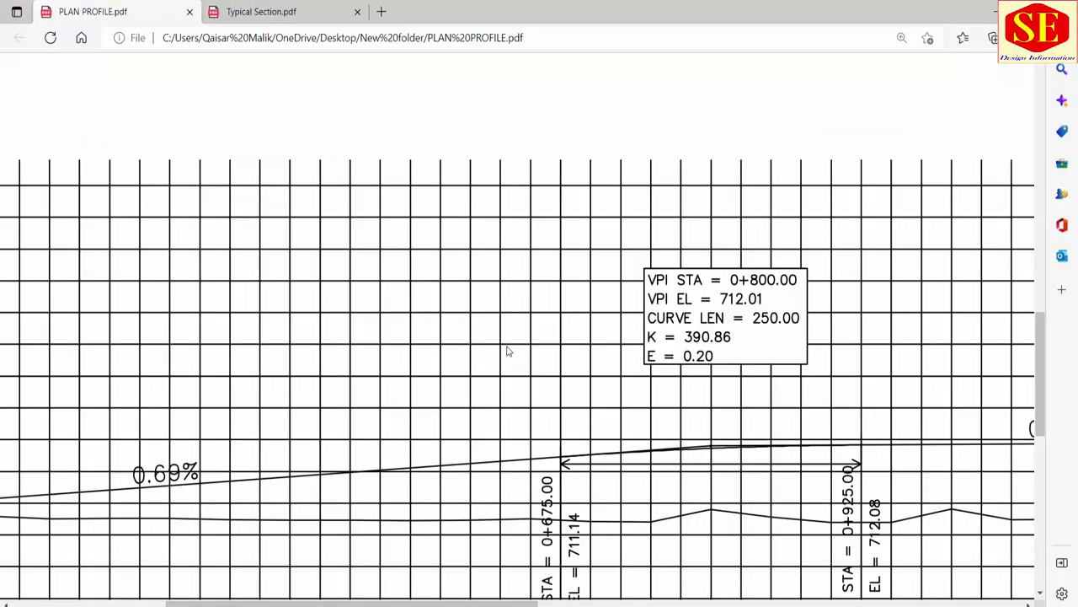
pyautogui.keyDown('ctrl'); pyautogui.scroll(-5, 508, 351); pyautogui.keyUp('ctrl')
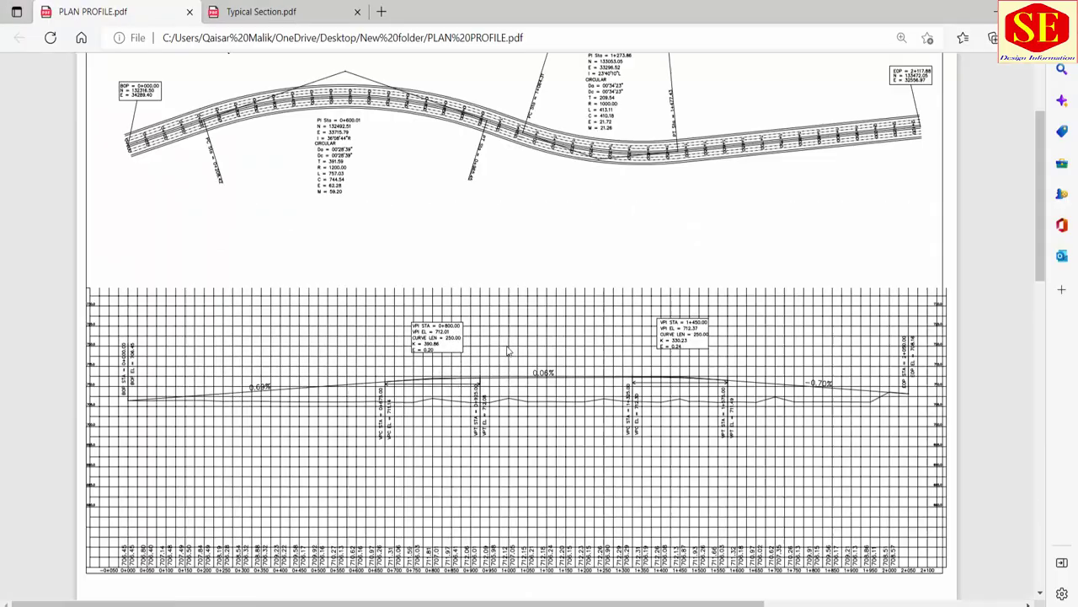
pyautogui.scroll(2, 291, 181)
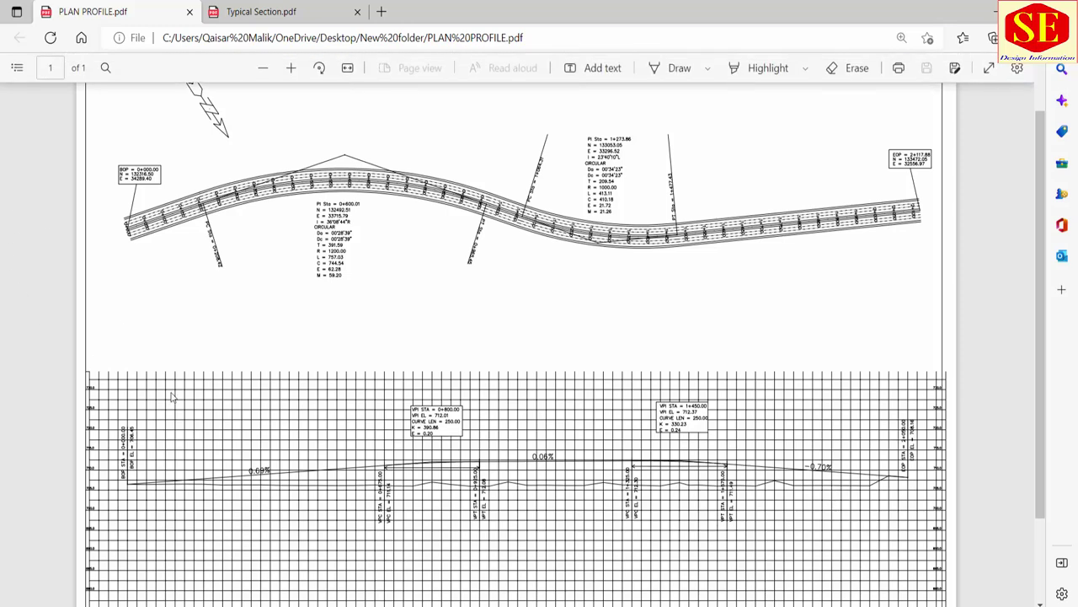
pyautogui.hotkey('alt', 'Tab')
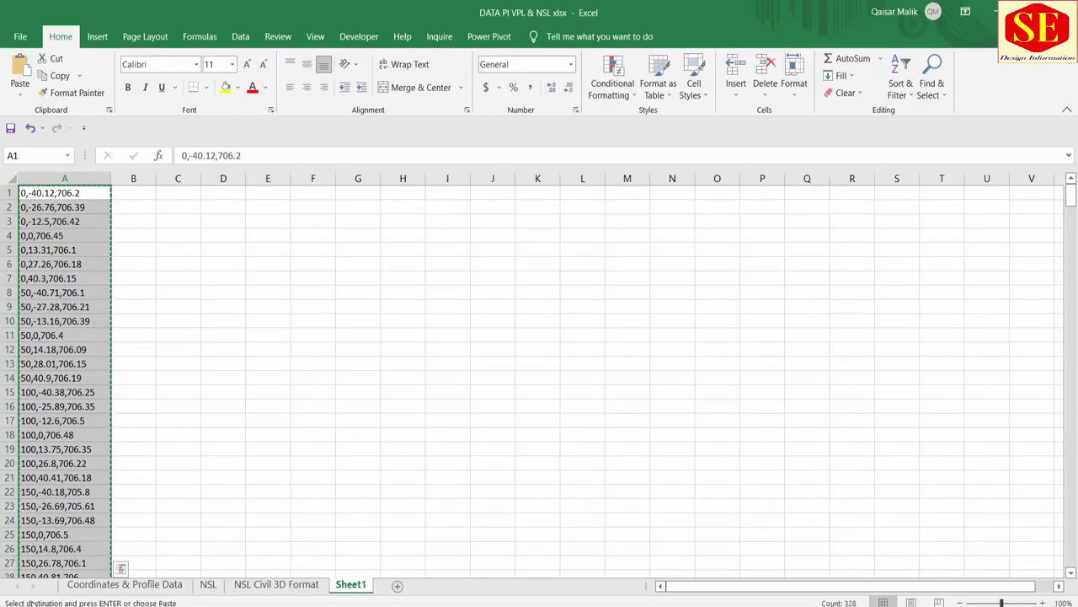
# - Show the Coordinates & Profile Data sheet at D9 in a smaller window over the PDF
pyautogui.click(122, 584)
pyautogui.click(331, 335)
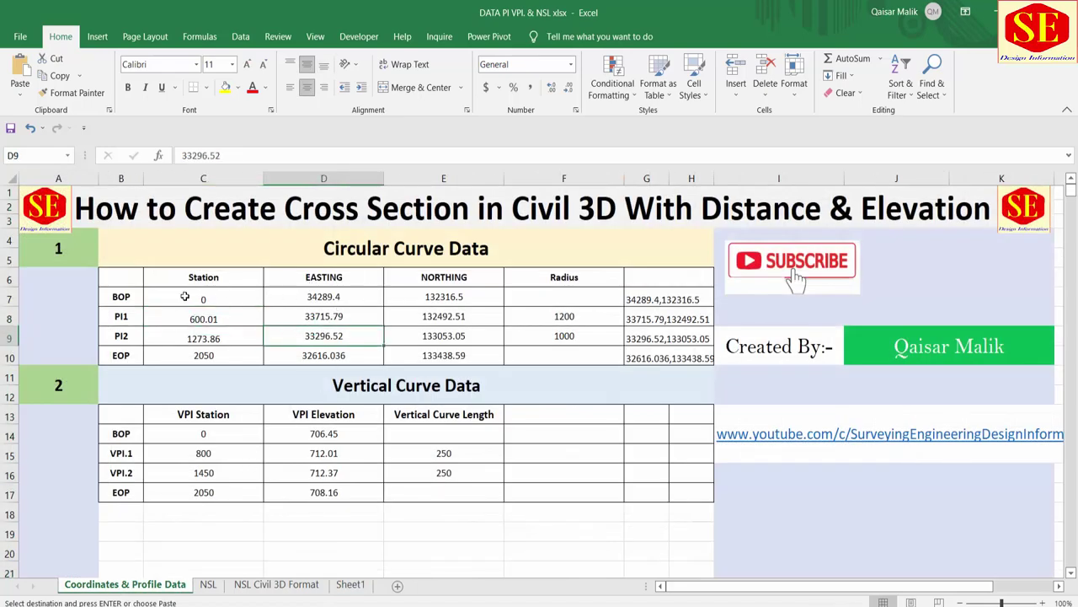
pyautogui.moveTo(569, 17); pyautogui.dragTo(367, 92)
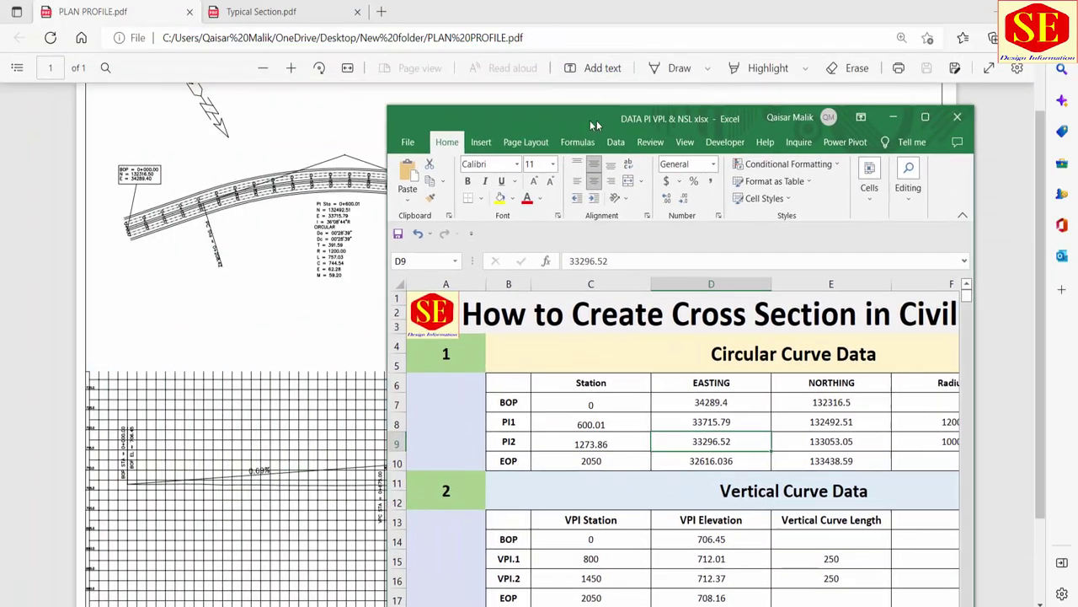
# - Move Excel to the right and bring the PDF's BOP and PI labels into view
pyautogui.moveTo(258, 84); pyautogui.dragTo(636, 121)
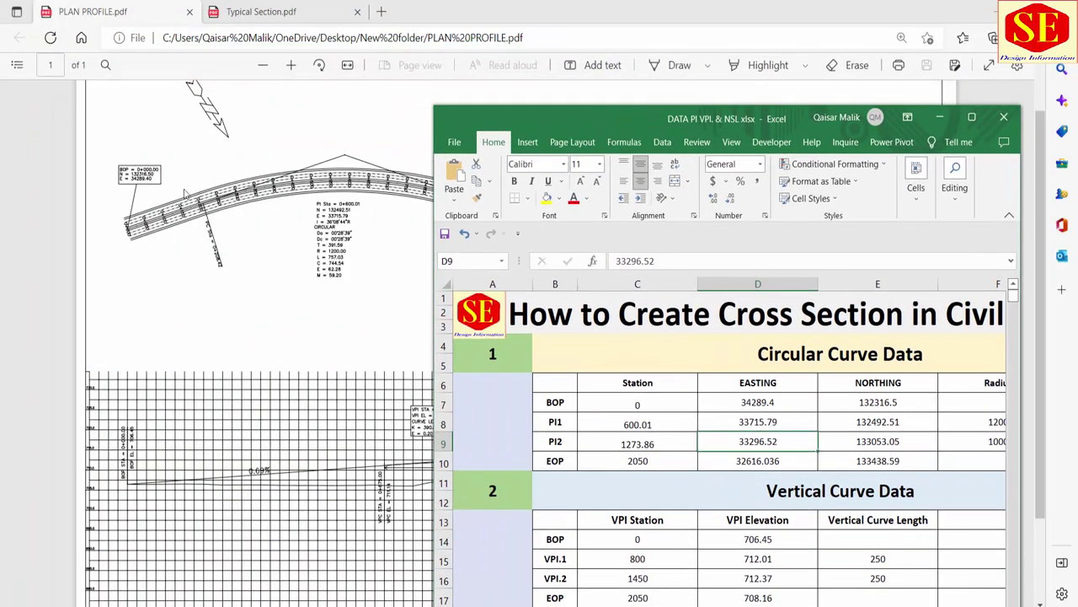
pyautogui.keyDown('ctrl'); pyautogui.scroll(2, 123, 180); pyautogui.keyUp('ctrl')
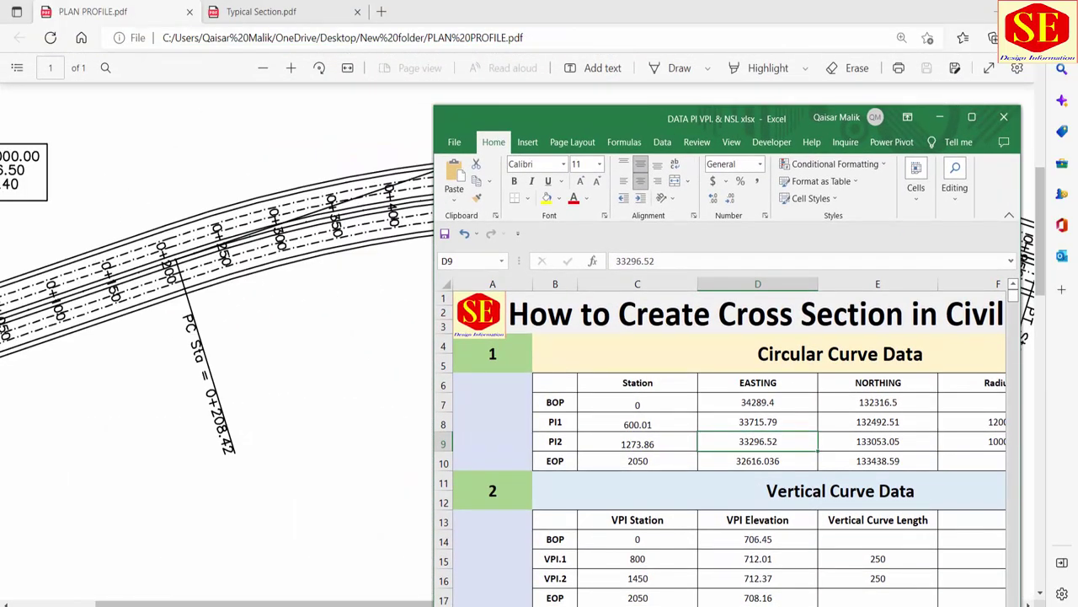
pyautogui.moveTo(626, 127); pyautogui.dragTo(631, 57)
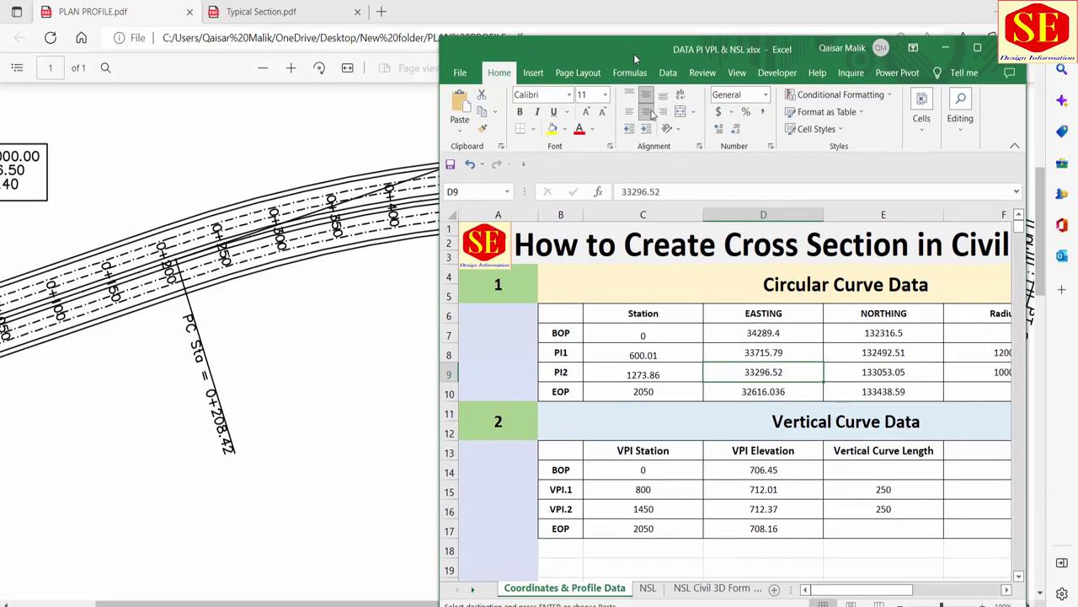
pyautogui.click(265, 470)
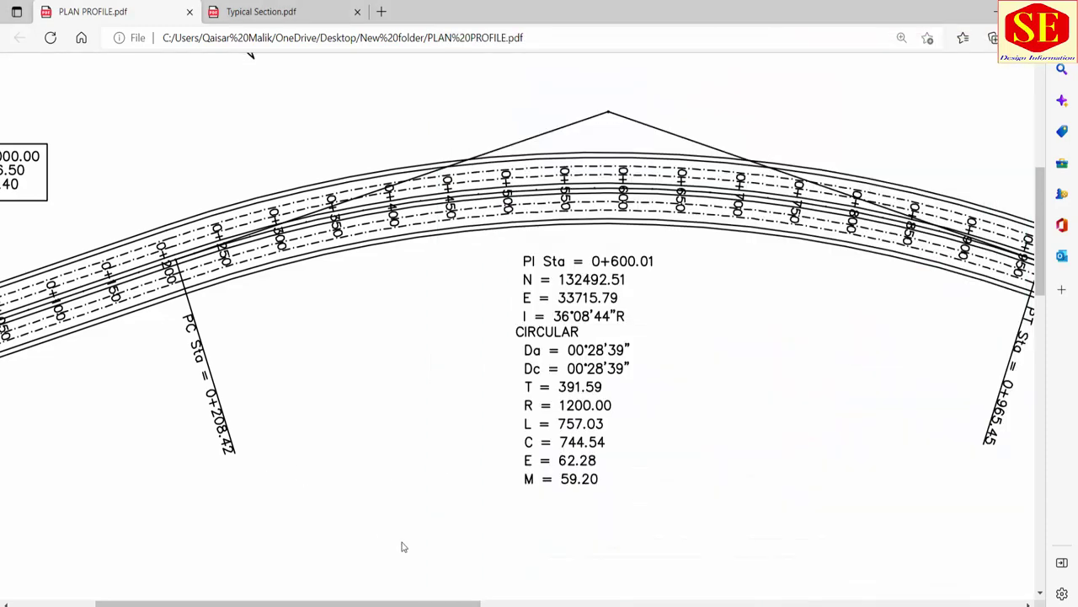
pyautogui.moveTo(476, 602); pyautogui.dragTo(381, 601)
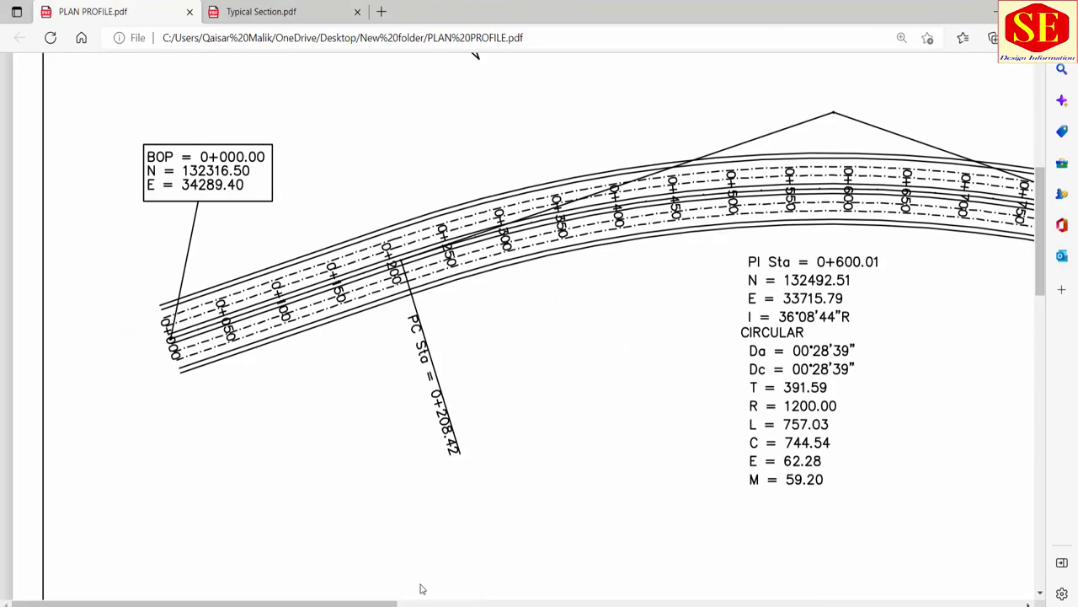
pyautogui.hotkey('alt', 'Tab')
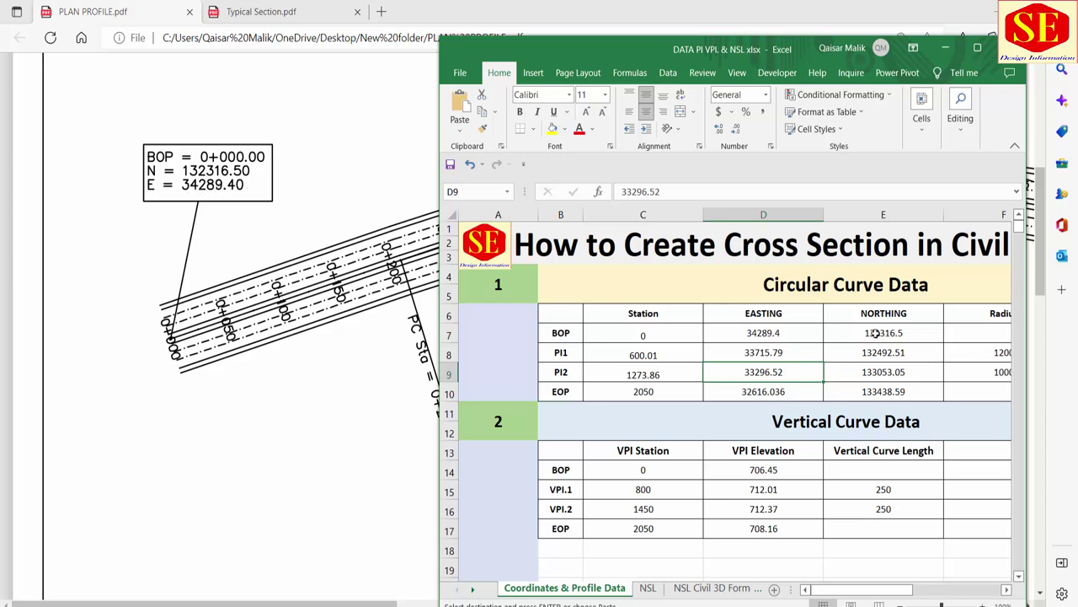
pyautogui.moveTo(206, 184)
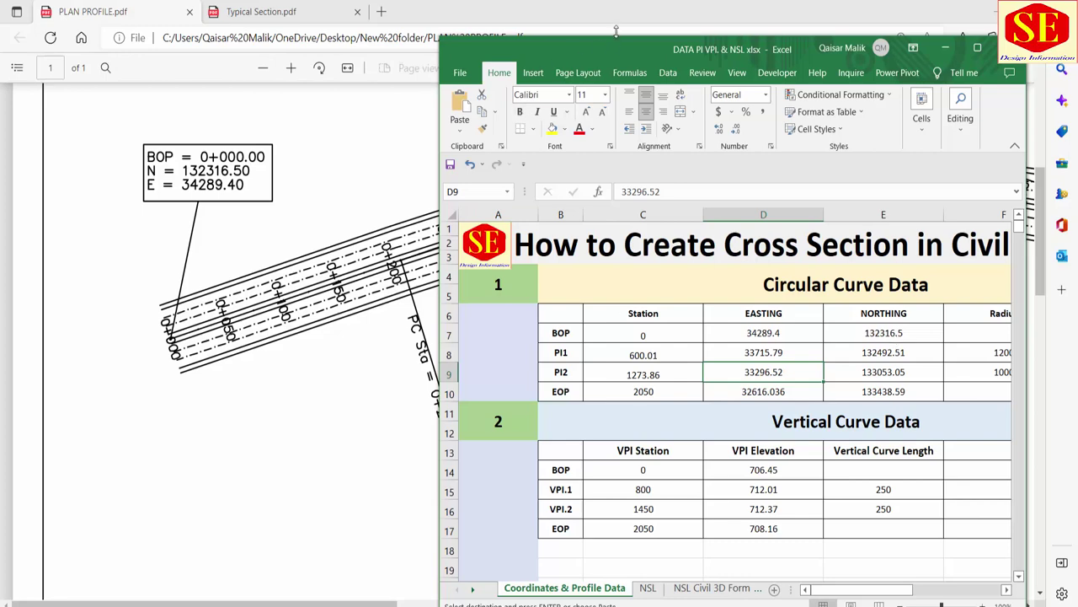
# - Move the workbook aside to compare the PDF's PI curve data
pyautogui.moveTo(616, 31); pyautogui.dragTo(219, 78)
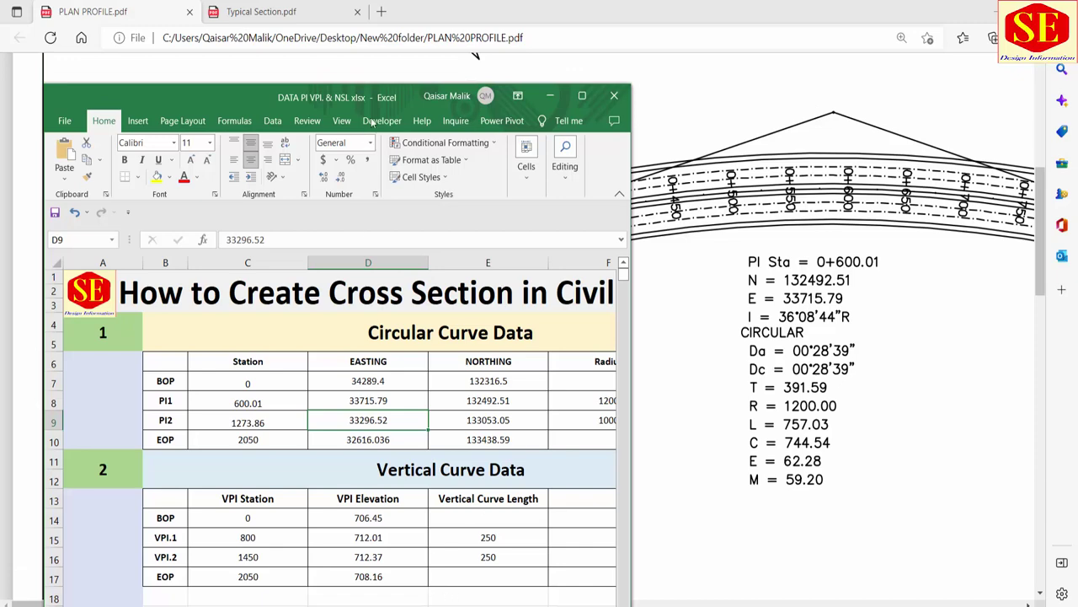
pyautogui.moveTo(240, 97); pyautogui.dragTo(227, 52)
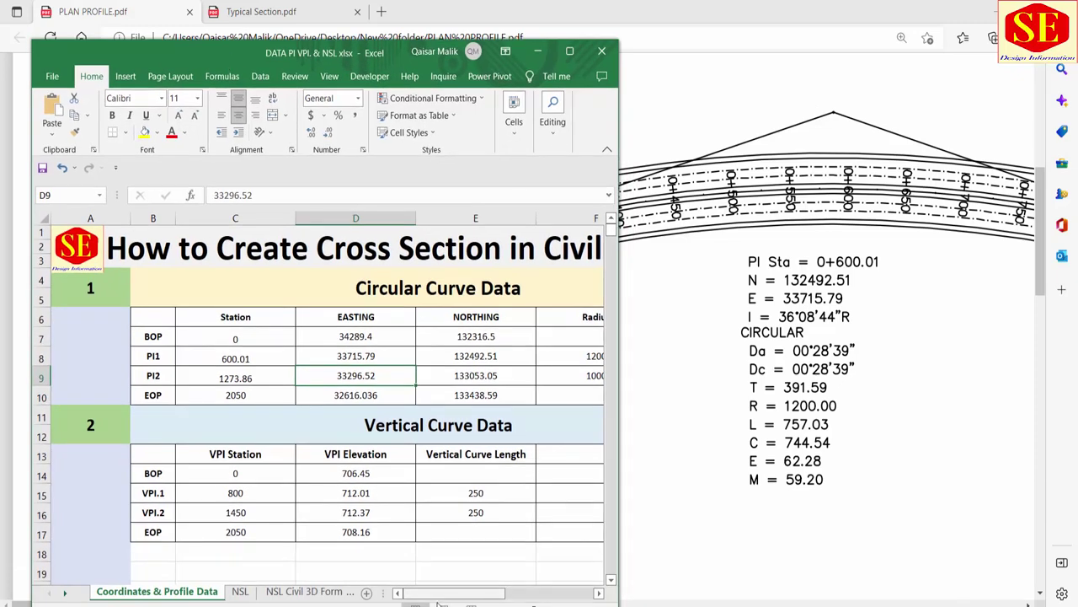
pyautogui.hscroll(1, 488, 471)
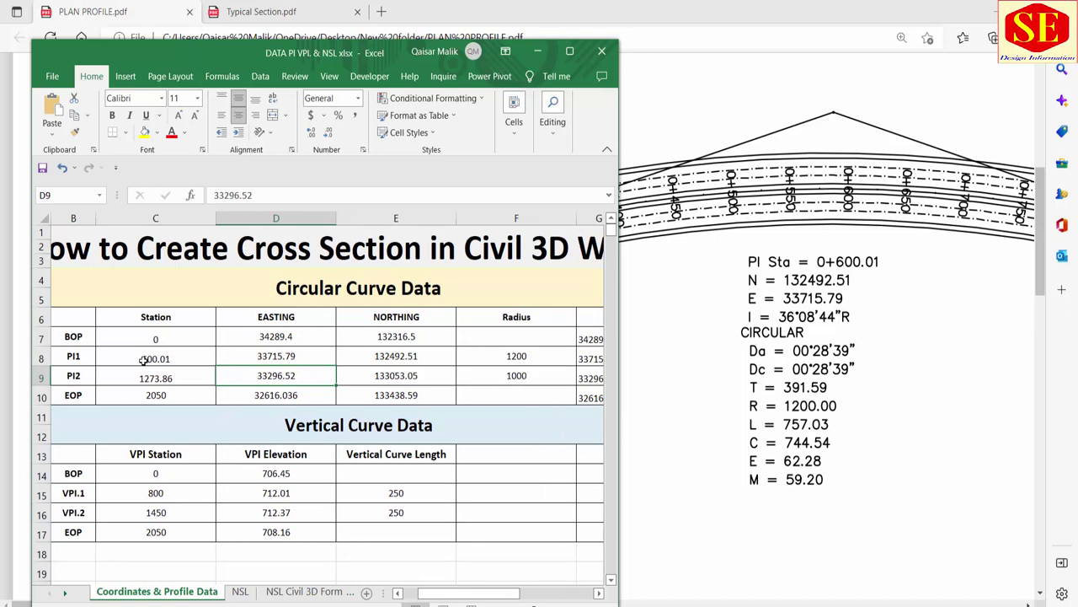
pyautogui.click(693, 289)
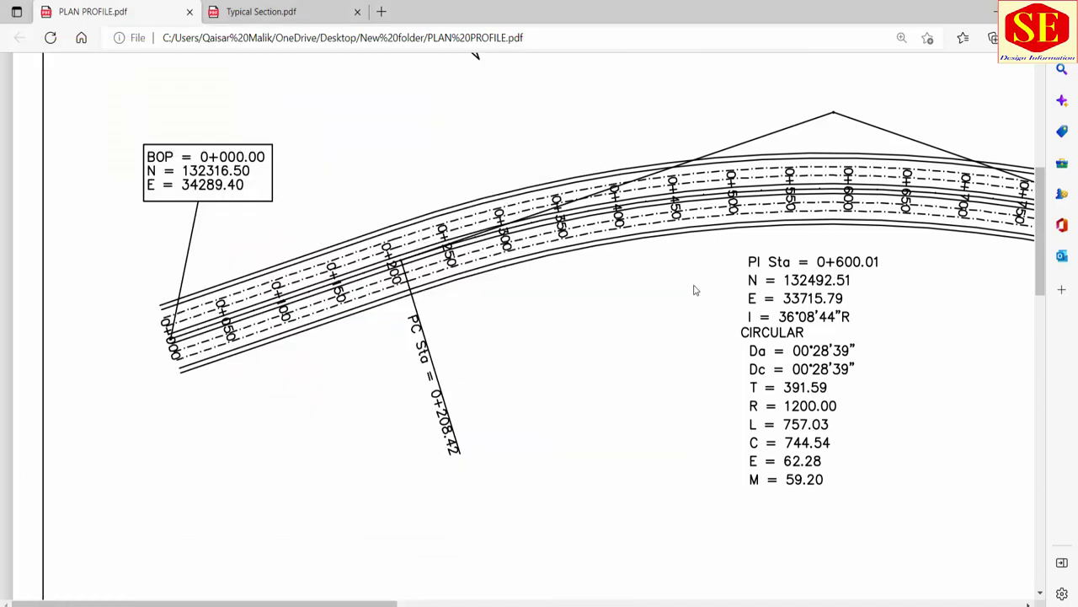
pyautogui.keyDown('ctrl'); pyautogui.scroll(-3, 440, 388); pyautogui.keyUp('ctrl')
pyautogui.keyDown('ctrl'); pyautogui.scroll(2, 440, 387); pyautogui.keyUp('ctrl')
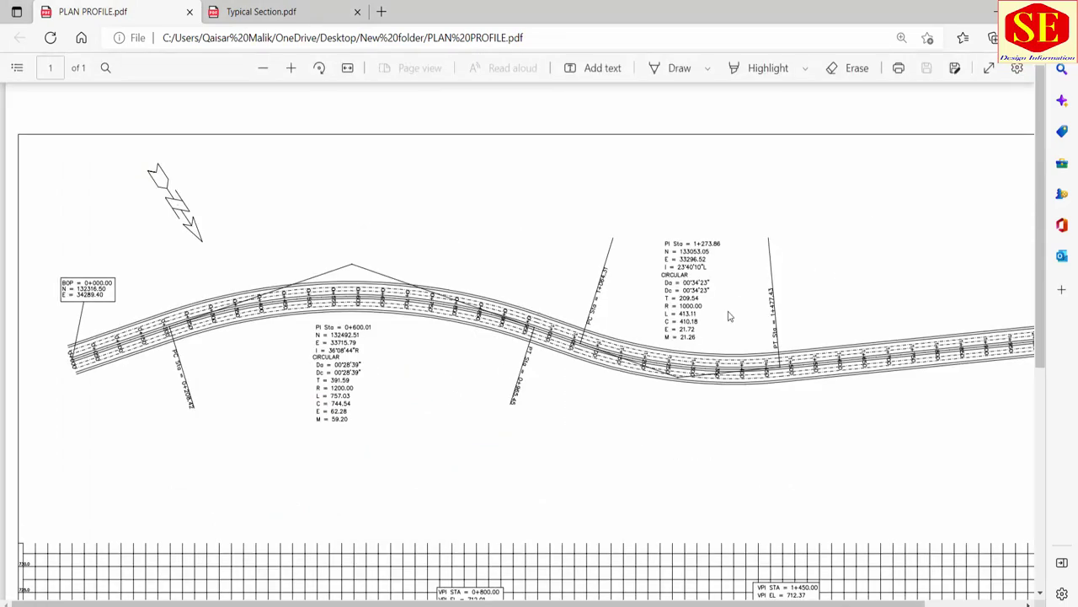
pyautogui.keyDown('ctrl'); pyautogui.scroll(-1, 730, 317); pyautogui.keyUp('ctrl')
# - Highlight the four eastings, northings, BOP–EOP labels and two curve radii in the spreadsheet
pyautogui.click(455, 600)
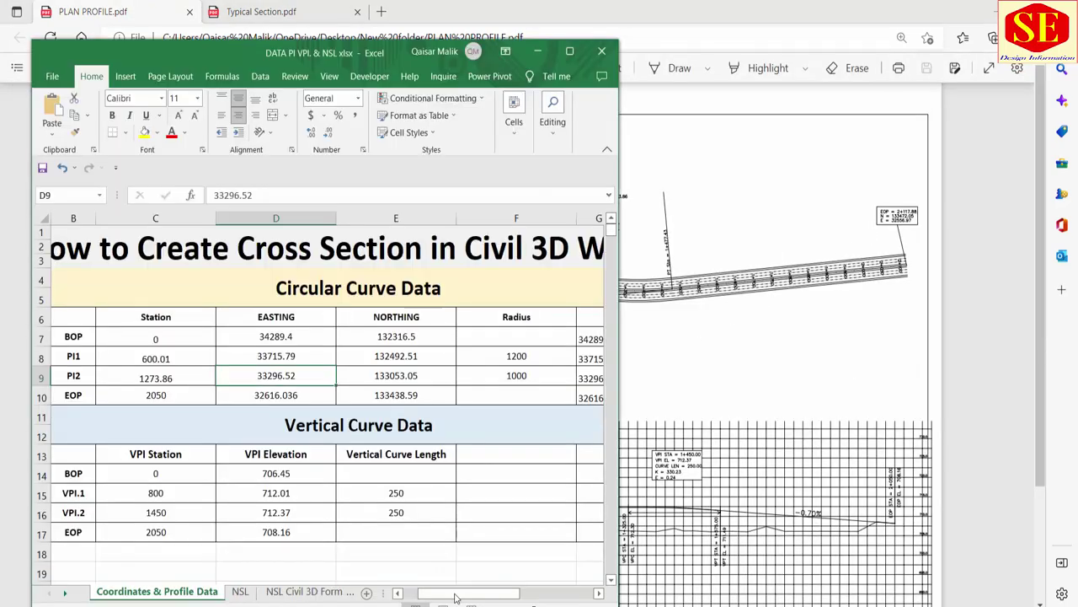
pyautogui.moveTo(254, 342); pyautogui.dragTo(269, 394)
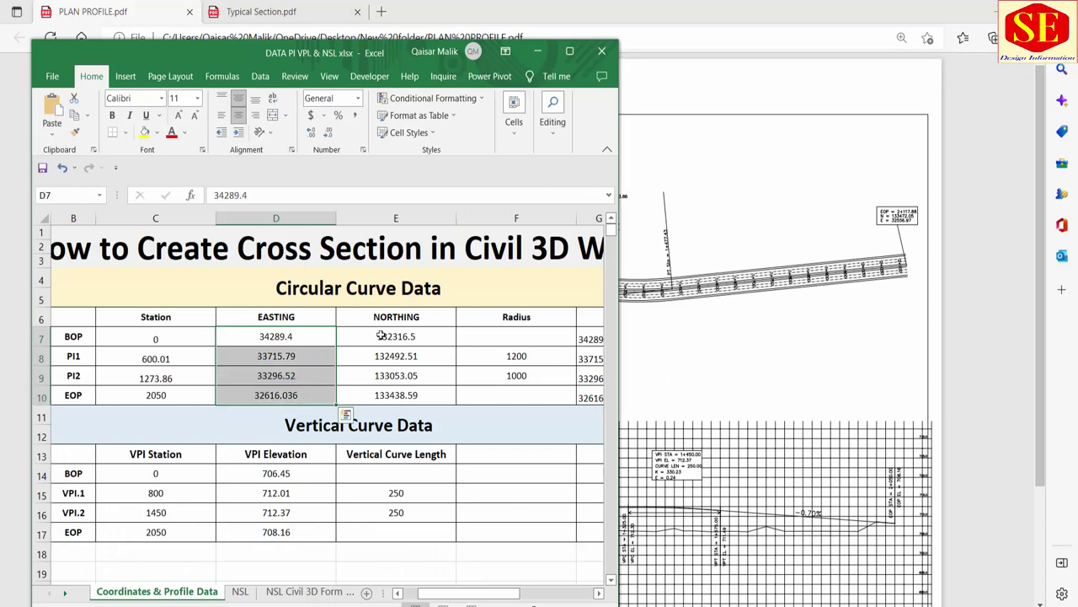
pyautogui.moveTo(386, 335); pyautogui.dragTo(396, 394)
pyautogui.moveTo(91, 340); pyautogui.dragTo(75, 396)
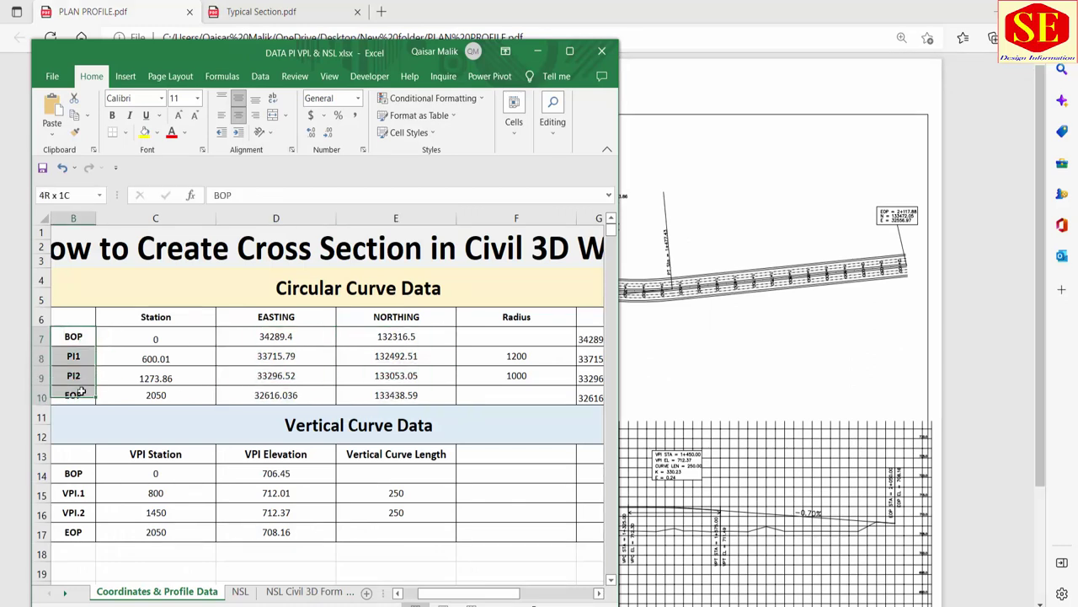
pyautogui.click(73, 395)
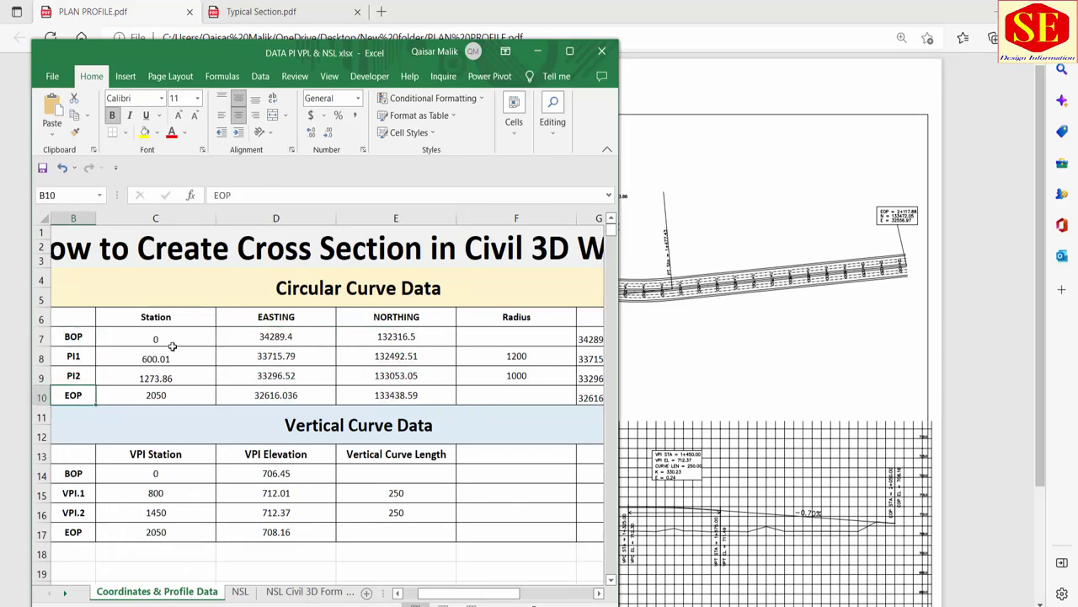
pyautogui.moveTo(549, 361); pyautogui.dragTo(549, 375)
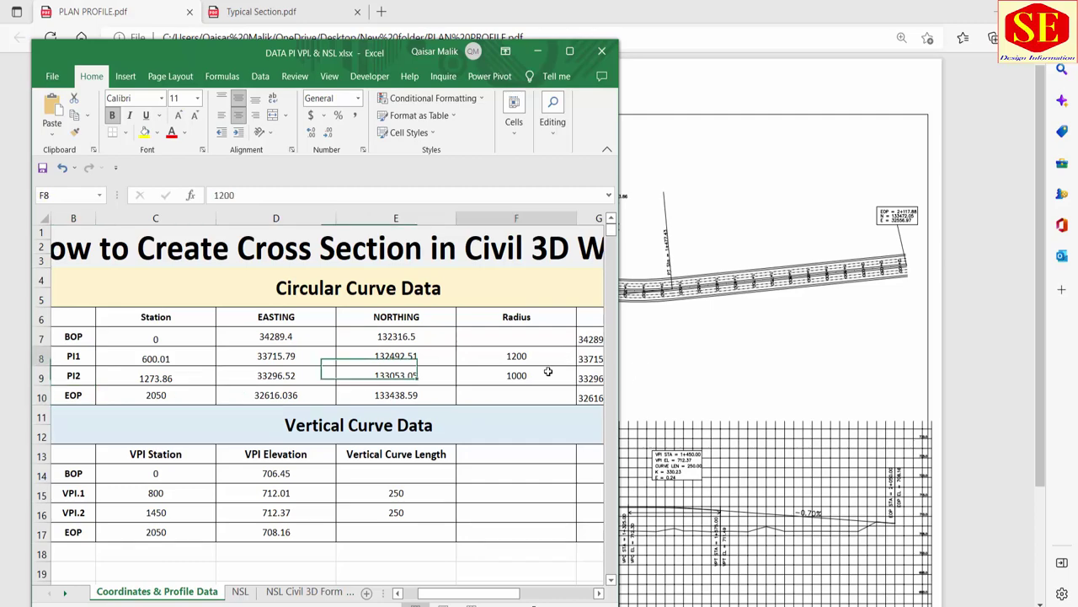
pyautogui.click(829, 345)
# - Zoom the PDF to the VPI labels and check the BOP VPI station and elevation 706.45
pyautogui.scroll(-3, 679, 376)
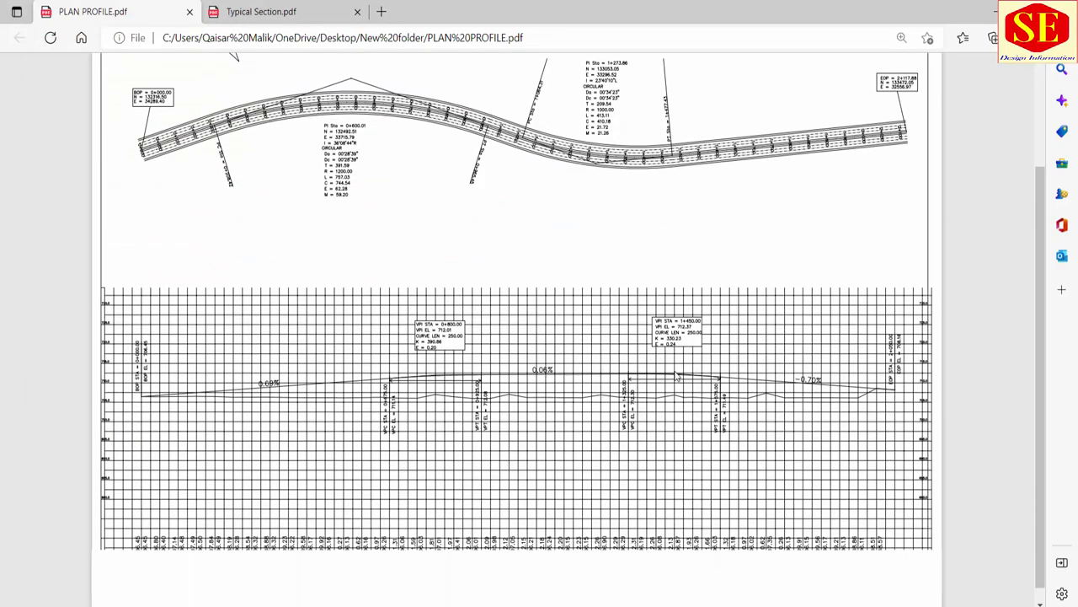
pyautogui.keyDown('ctrl'); pyautogui.scroll(2, 132, 388); pyautogui.keyUp('ctrl')
pyautogui.keyDown('ctrl'); pyautogui.scroll(3, 123, 379); pyautogui.keyUp('ctrl')
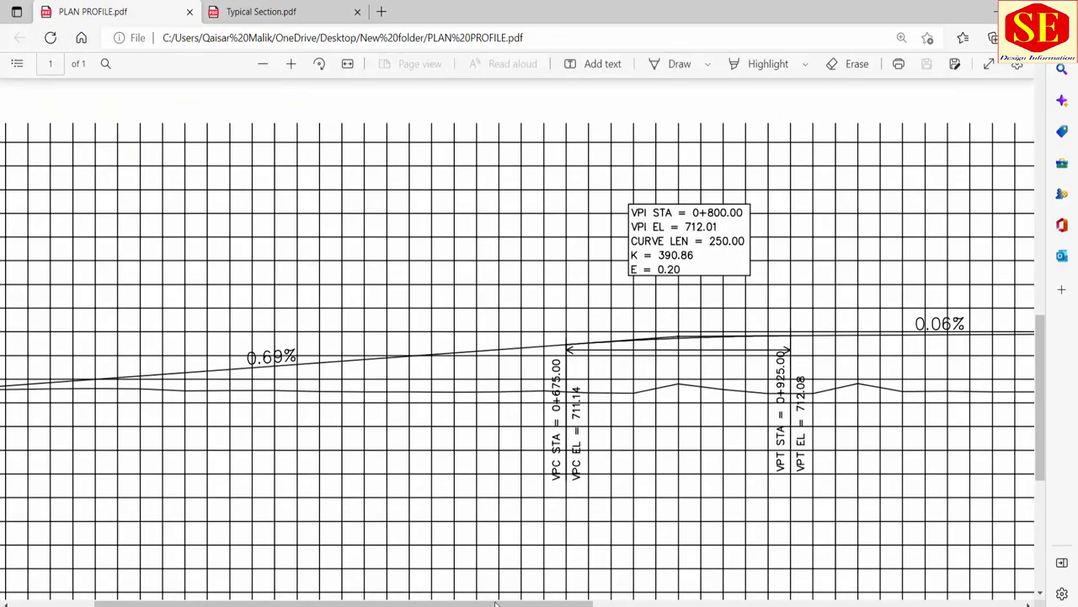
pyautogui.hscroll(-3, 123, 380)
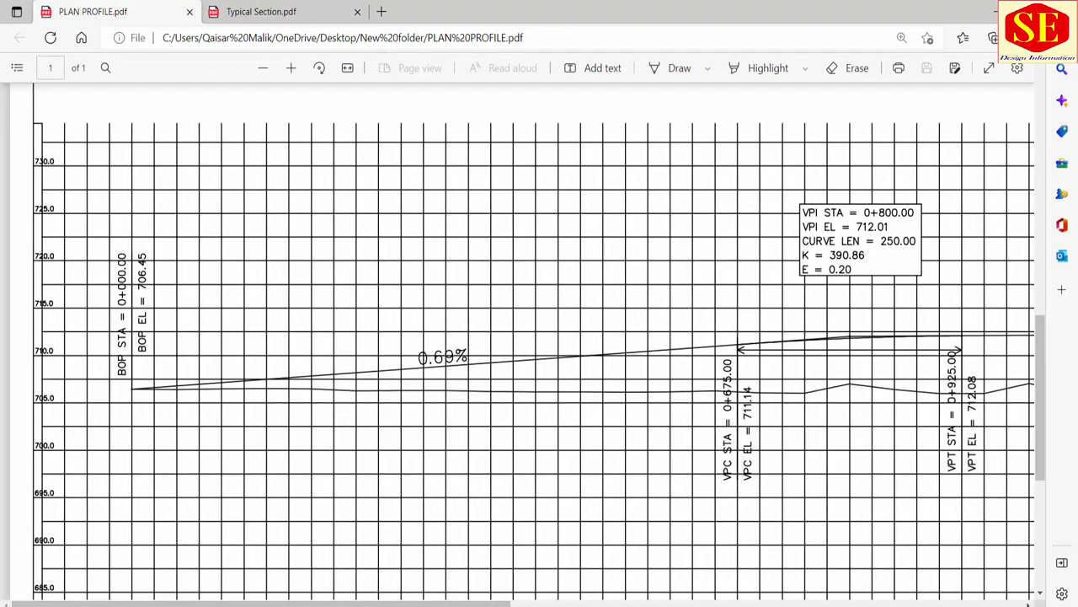
pyautogui.hotkey('alt', 'Tab')
pyautogui.click(136, 479)
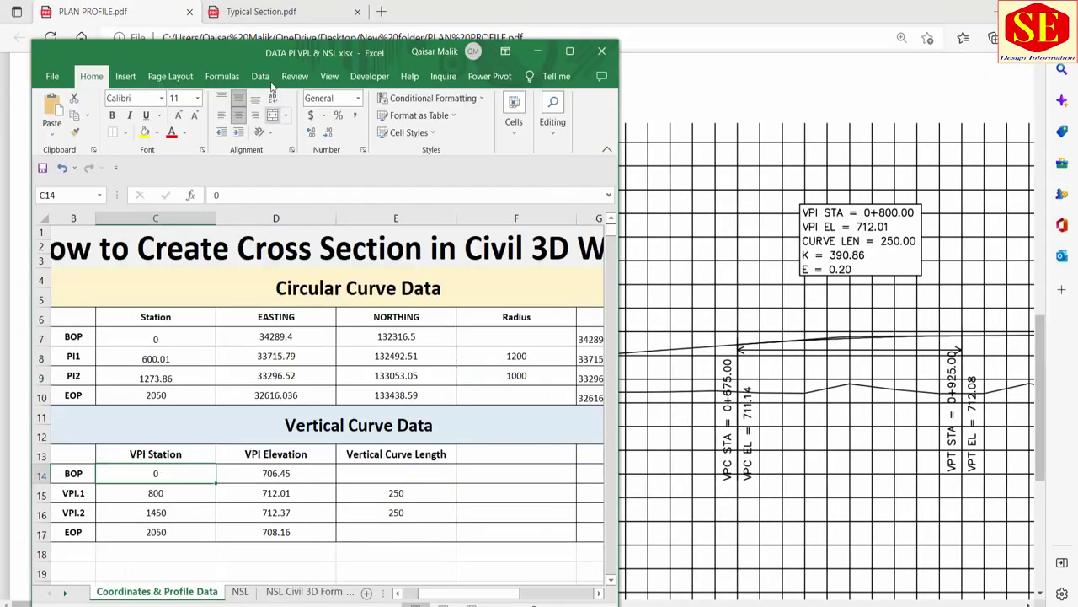
pyautogui.moveTo(248, 53); pyautogui.dragTo(616, 74)
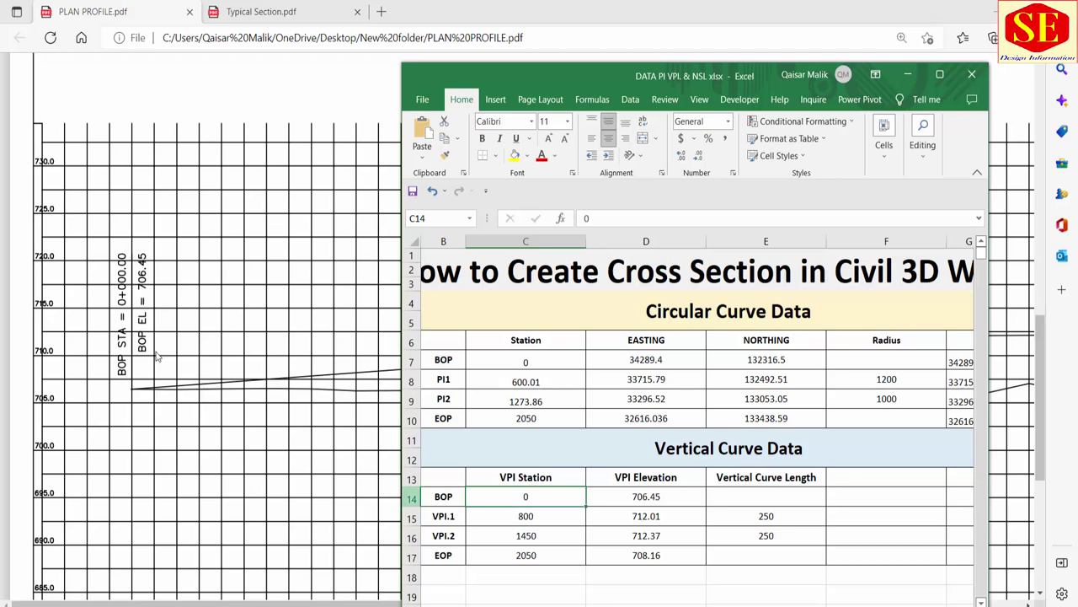
pyautogui.click(650, 501)
pyautogui.click(445, 518)
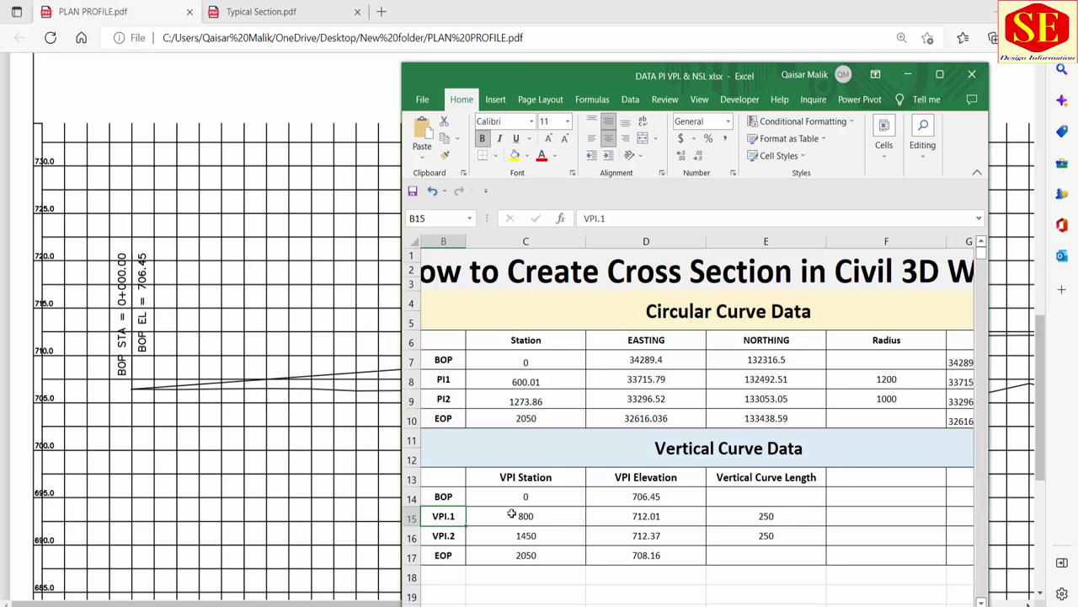
# - Compare VPI.1 elevation 712.01, curve length 250 and VPI.2 station 1450 against the profile
pyautogui.moveTo(620, 83); pyautogui.dragTo(325, 112)
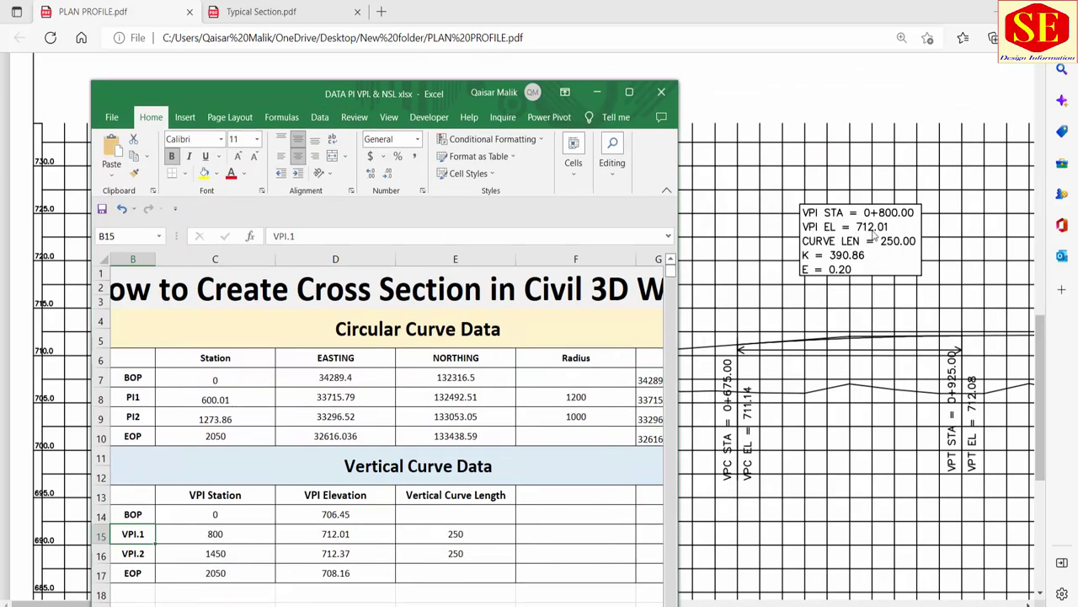
pyautogui.click(354, 536)
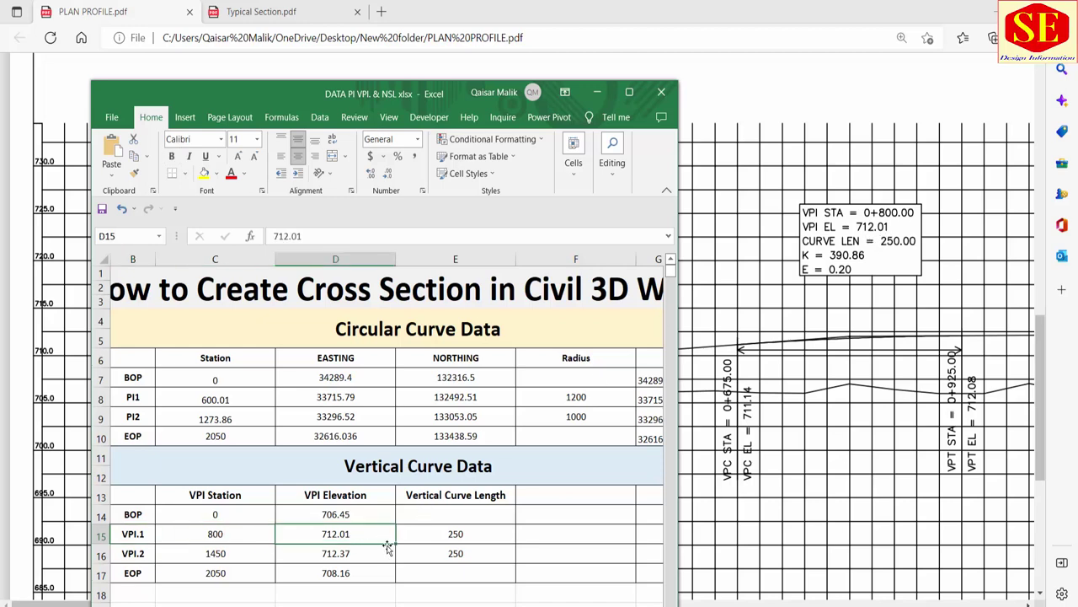
pyautogui.click(455, 534)
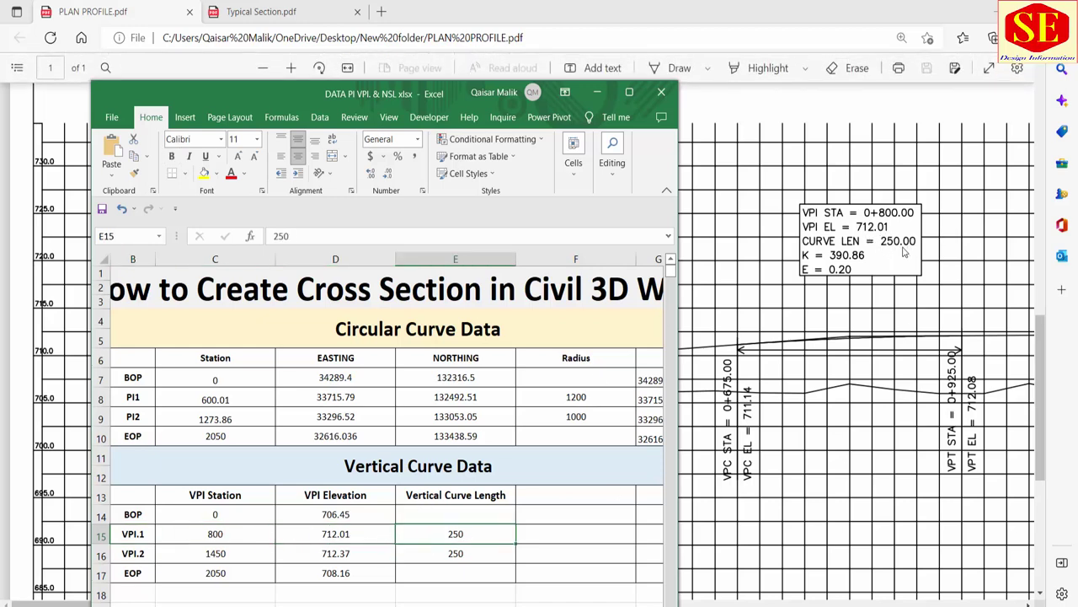
pyautogui.click(209, 558)
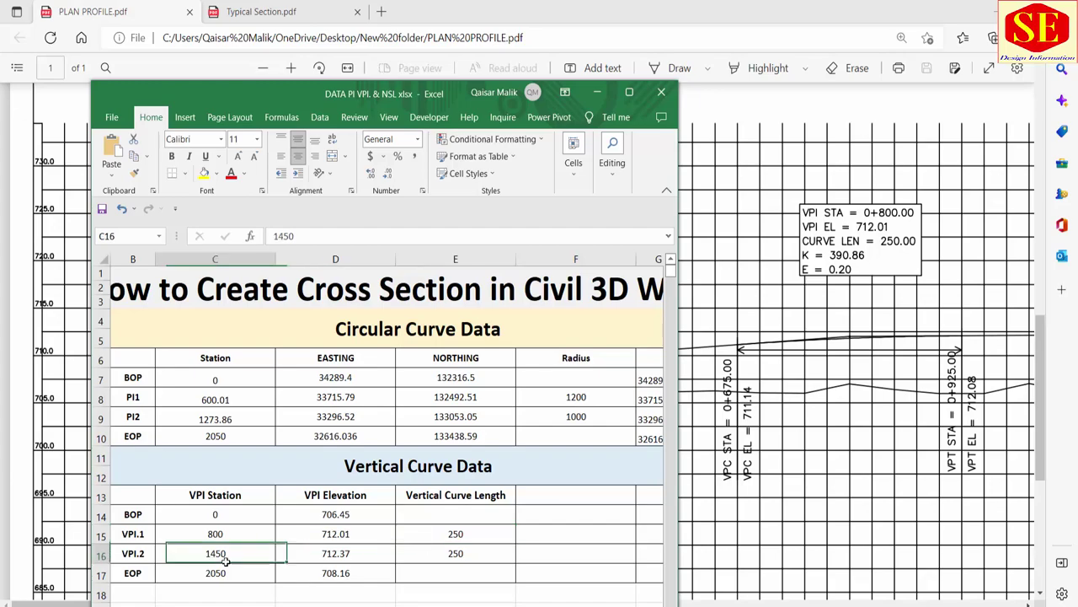
pyautogui.click(731, 437)
pyautogui.keyDown('ctrl'); pyautogui.scroll(-1, 702, 459); pyautogui.keyUp('ctrl')
pyautogui.keyDown('ctrl'); pyautogui.scroll(-2, 699, 459); pyautogui.keyUp('ctrl')
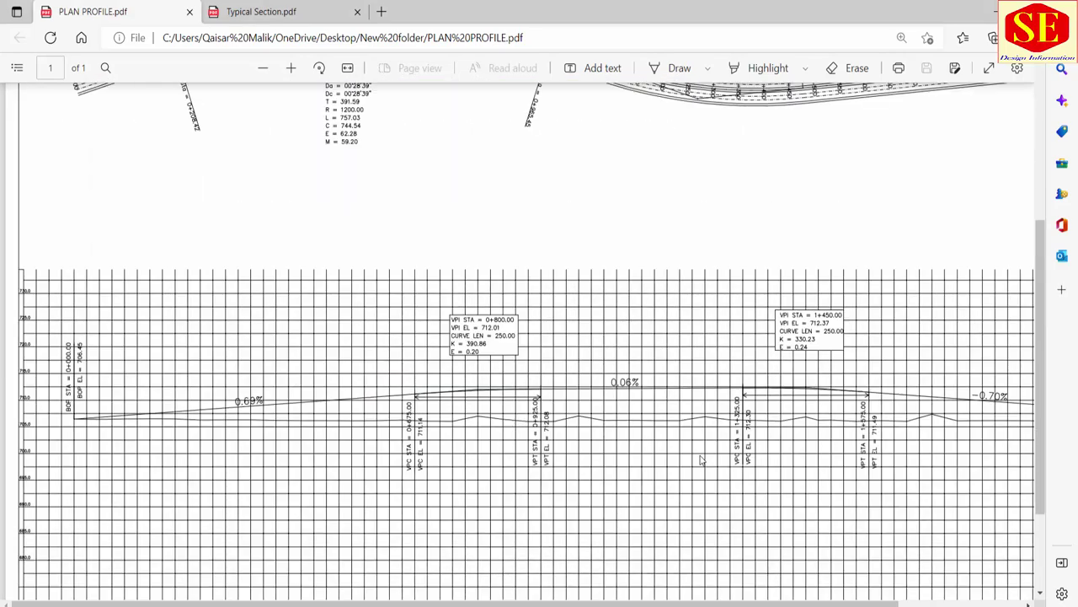
pyautogui.keyDown('ctrl'); pyautogui.scroll(-2, 766, 378); pyautogui.keyUp('ctrl')
pyautogui.keyDown('ctrl'); pyautogui.scroll(3, 737, 366); pyautogui.keyUp('ctrl')
pyautogui.keyDown('ctrl'); pyautogui.scroll(2, 509, 356); pyautogui.keyUp('ctrl')
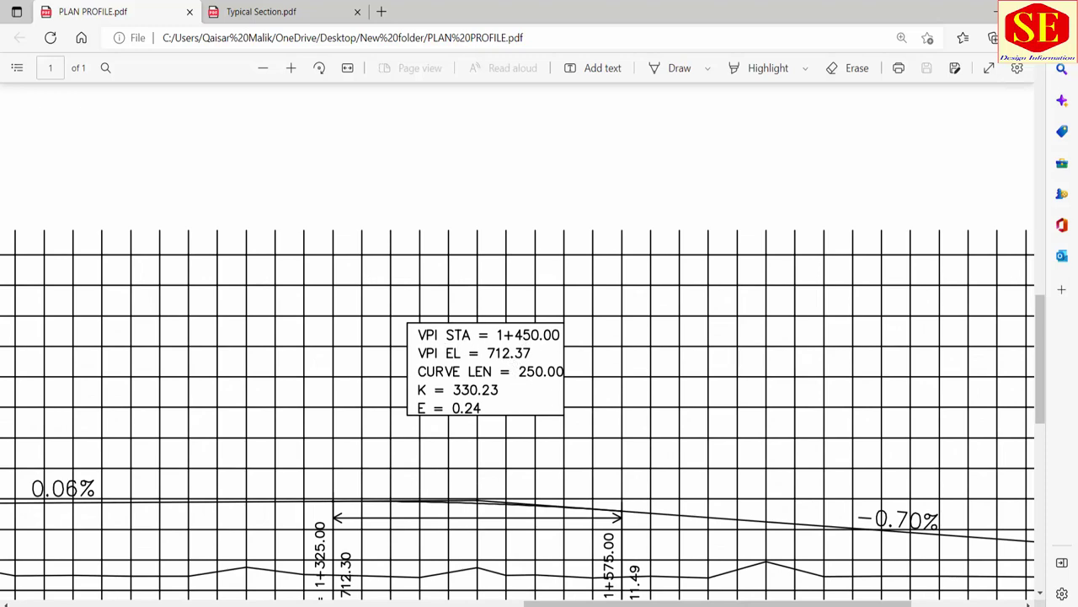
pyautogui.hotkey('alt', 'Tab')
pyautogui.scroll(-1, 379, 535)
# - Maximize the workbook and clear the old values in G7:G10
pyautogui.click(363, 490)
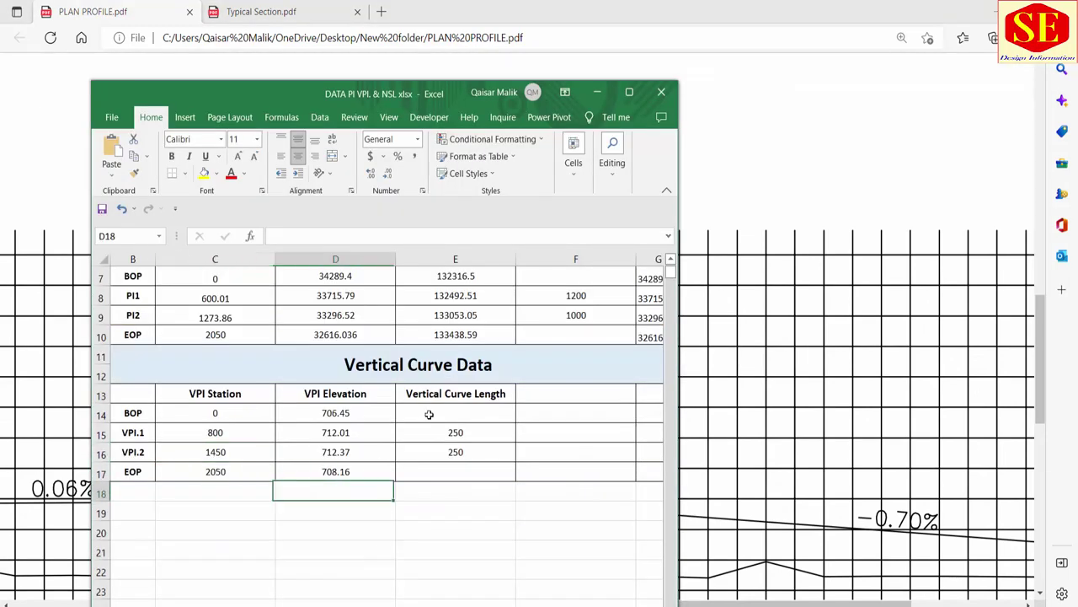
pyautogui.click(629, 92)
pyautogui.click(175, 455)
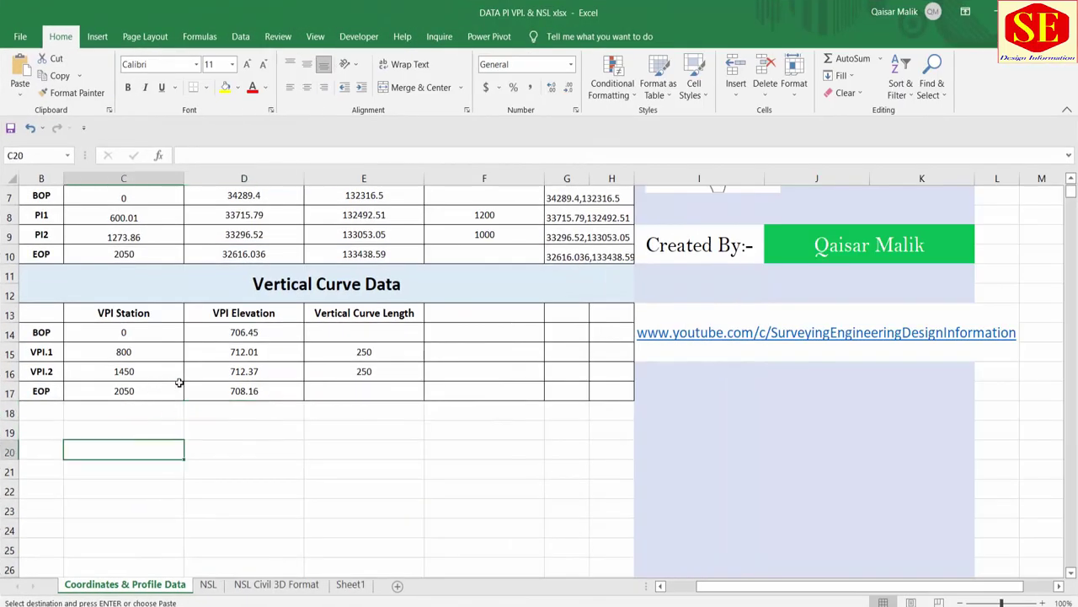
pyautogui.scroll(2, 228, 442)
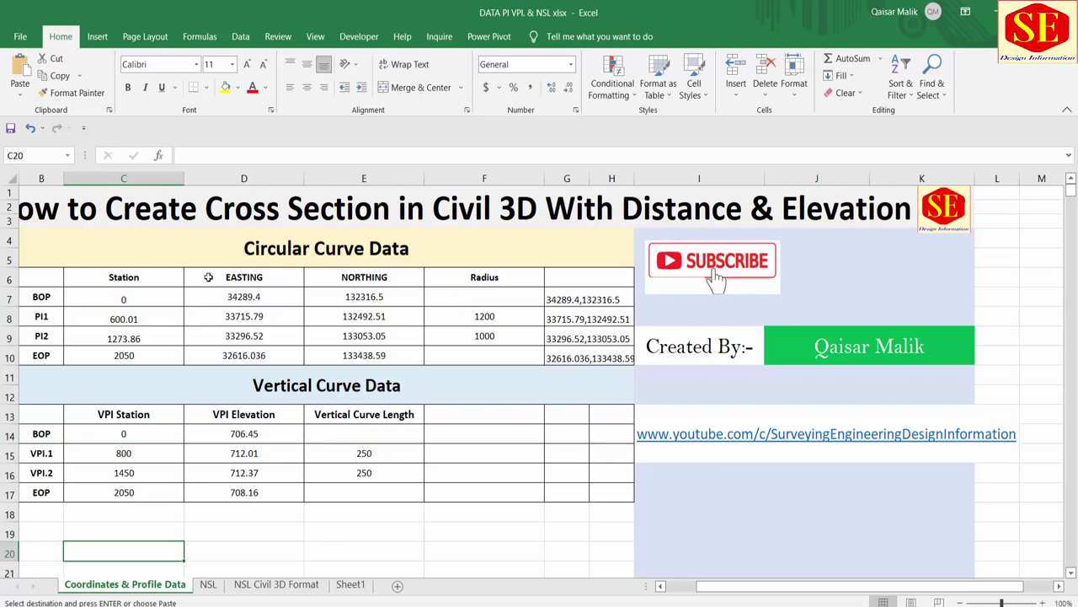
pyautogui.moveTo(573, 304); pyautogui.dragTo(567, 358)
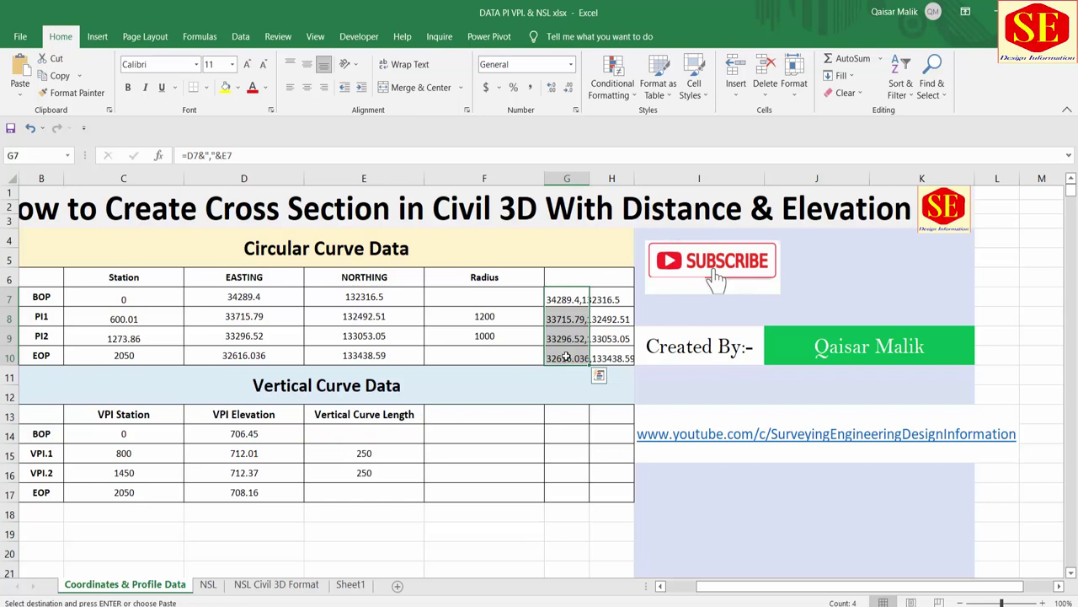
pyautogui.press('Delete')
# - Enter =D7&","&E7 in G7 to join easting and northing
pyautogui.click(561, 310)
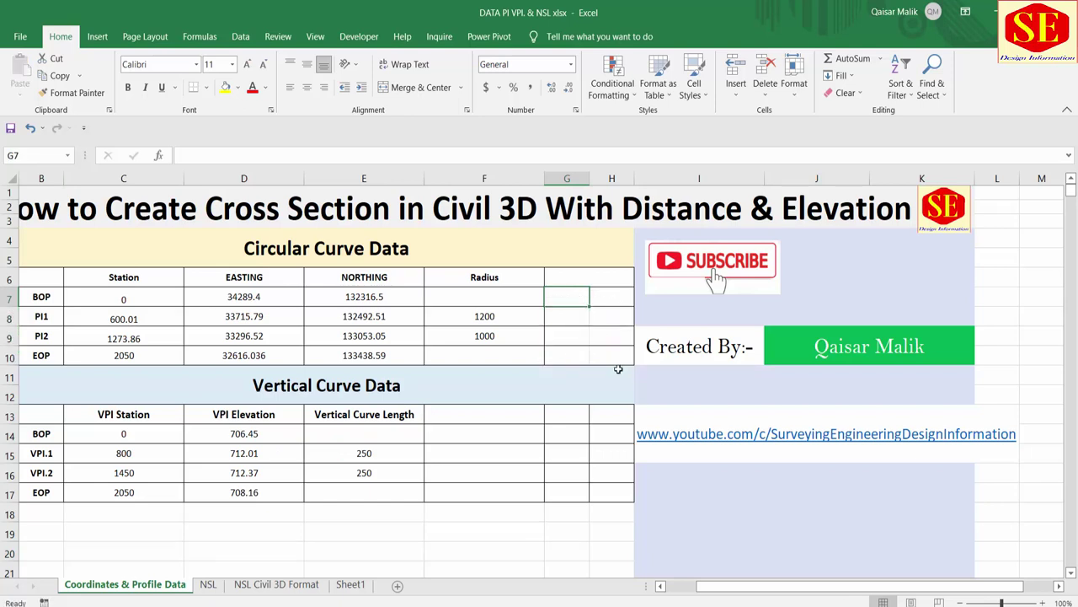
pyautogui.write('=')
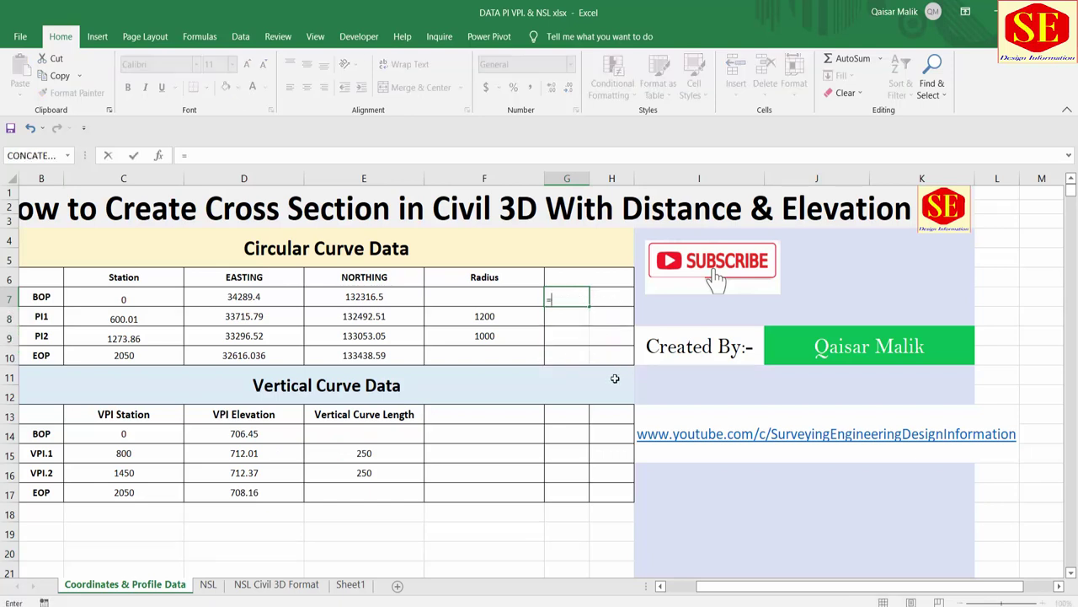
pyautogui.click(254, 300)
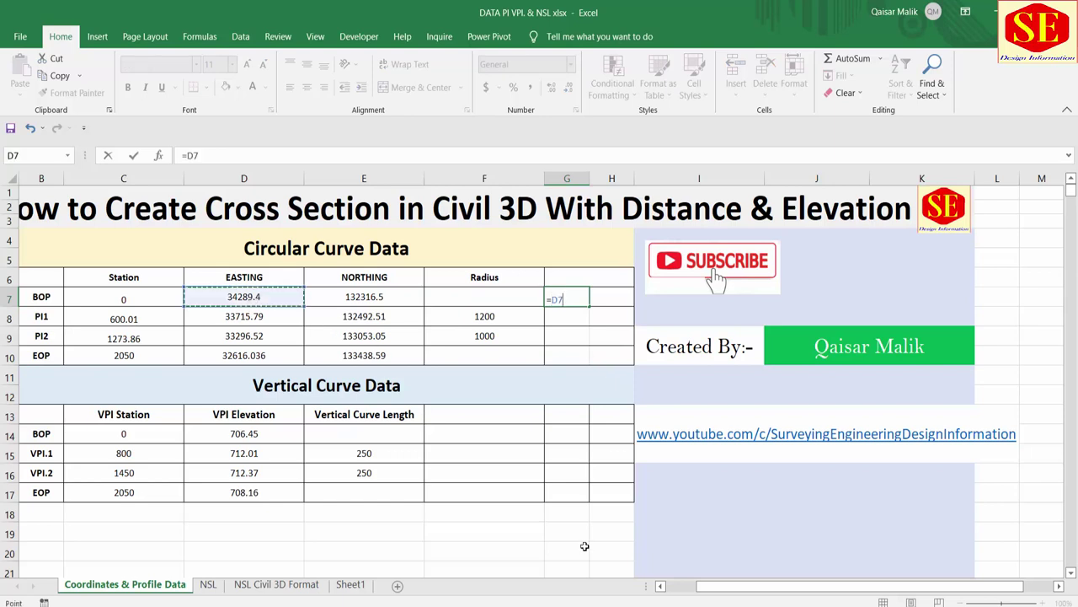
pyautogui.write('&","&')
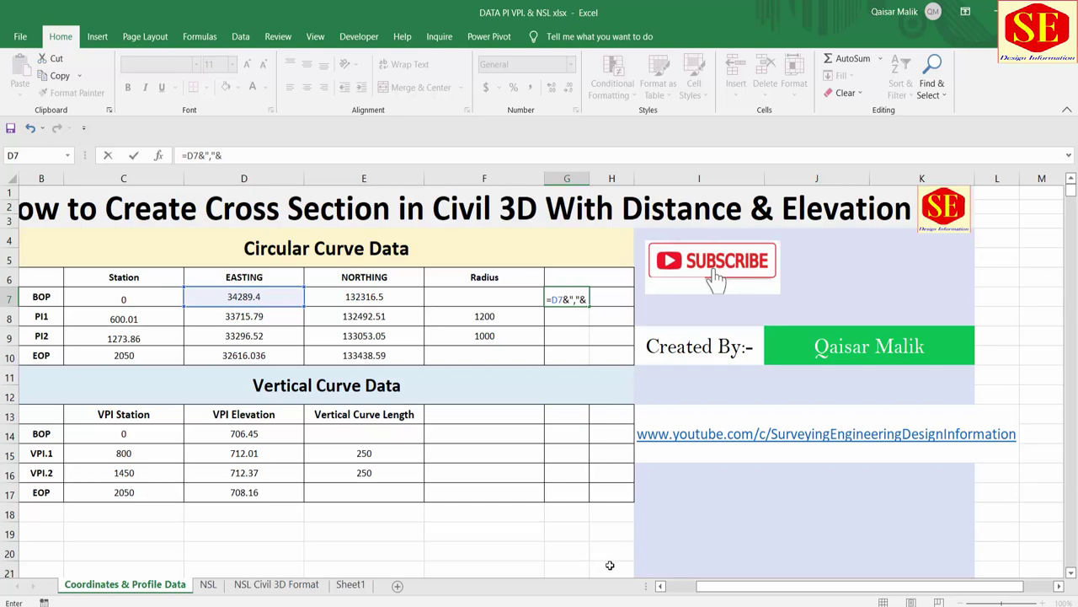
pyautogui.click(364, 295)
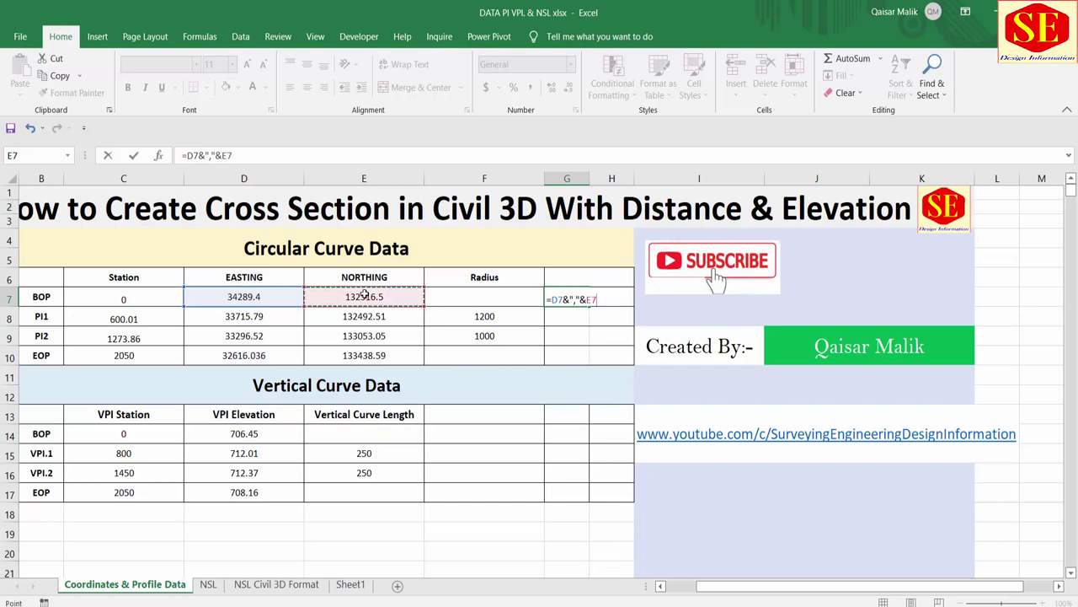
pyautogui.press('Return')
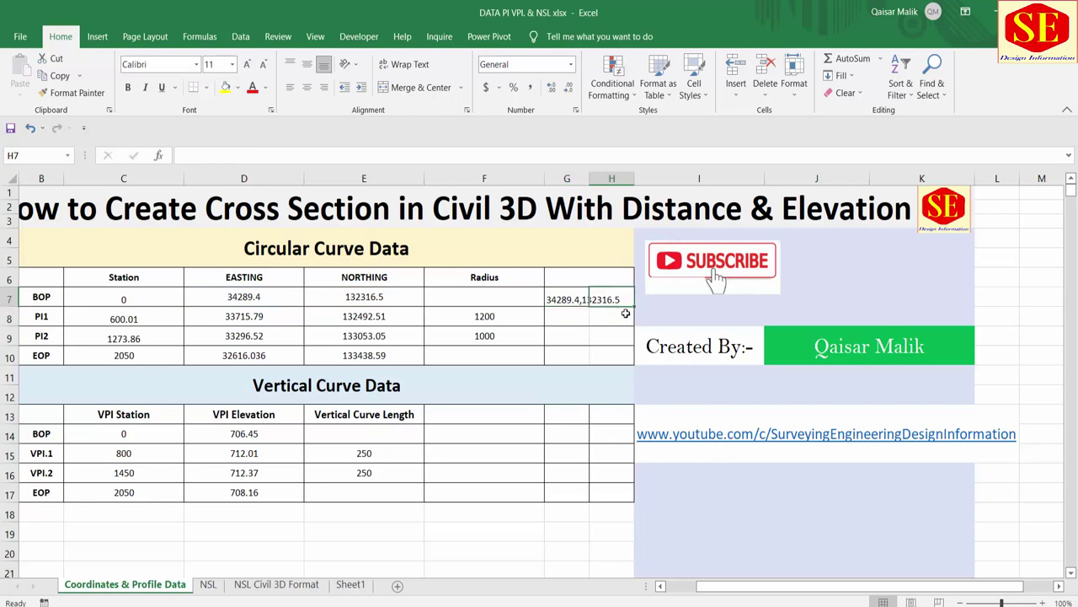
# - Fill the formula down to G10 and copy G7:G10
pyautogui.click(582, 299)
pyautogui.moveTo(589, 309); pyautogui.dragTo(589, 358)
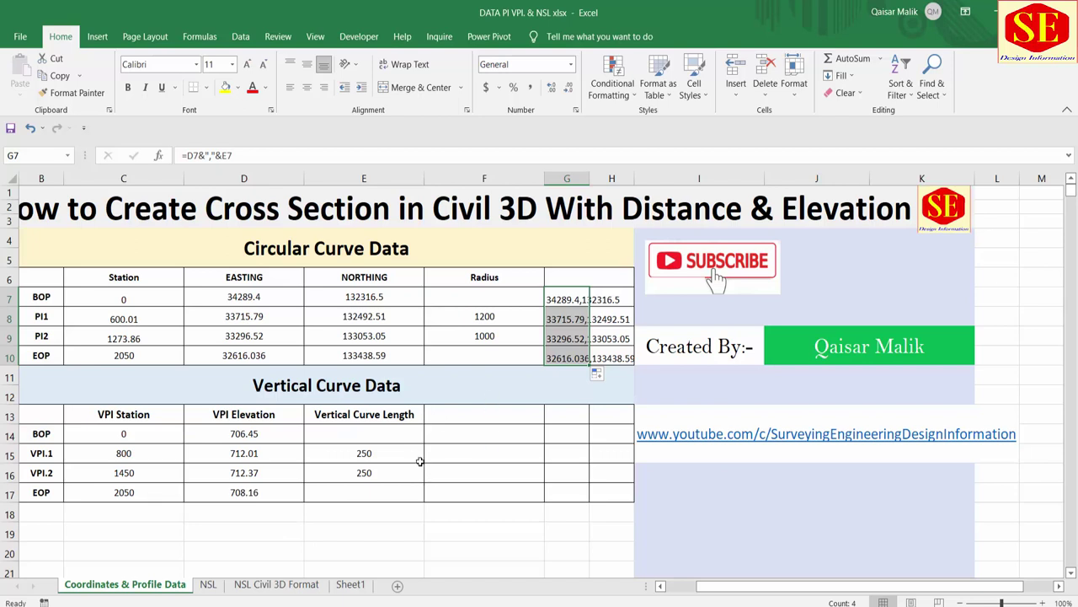
pyautogui.moveTo(566, 300); pyautogui.dragTo(564, 354)
pyautogui.rightClick(571, 305)
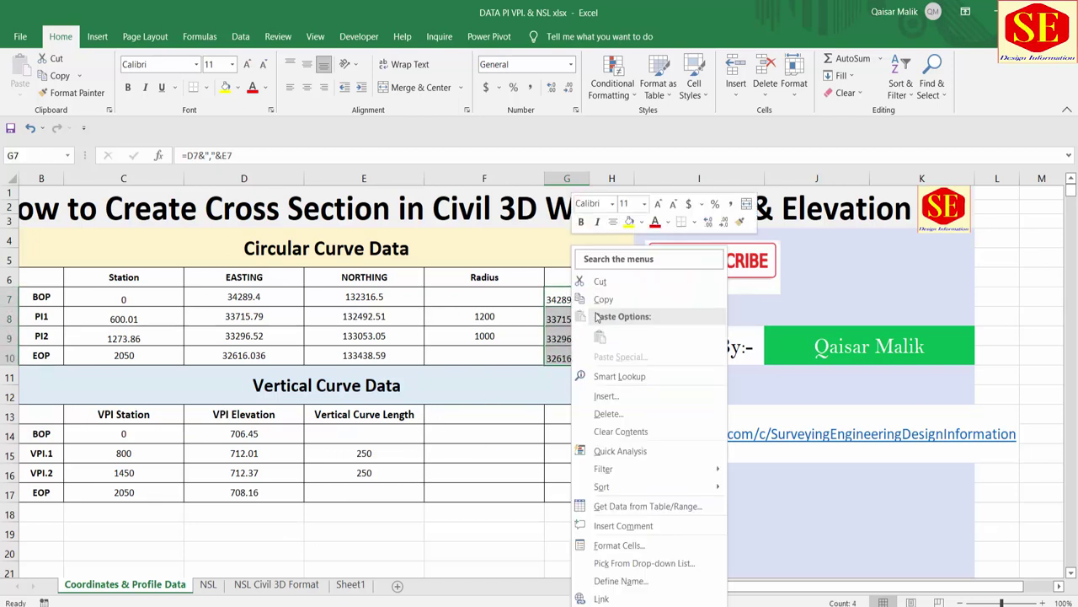
pyautogui.click(603, 299)
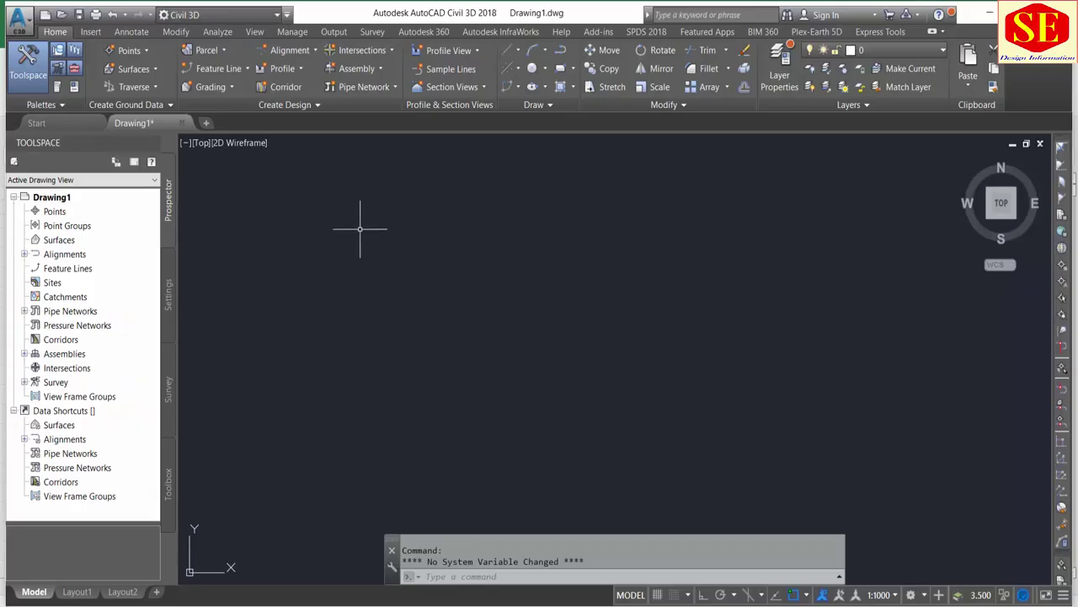
# - Draw a polyline (PL) by pasting the four BOP, PI1, PI2, EOP coordinates
pyautogui.write('pl')
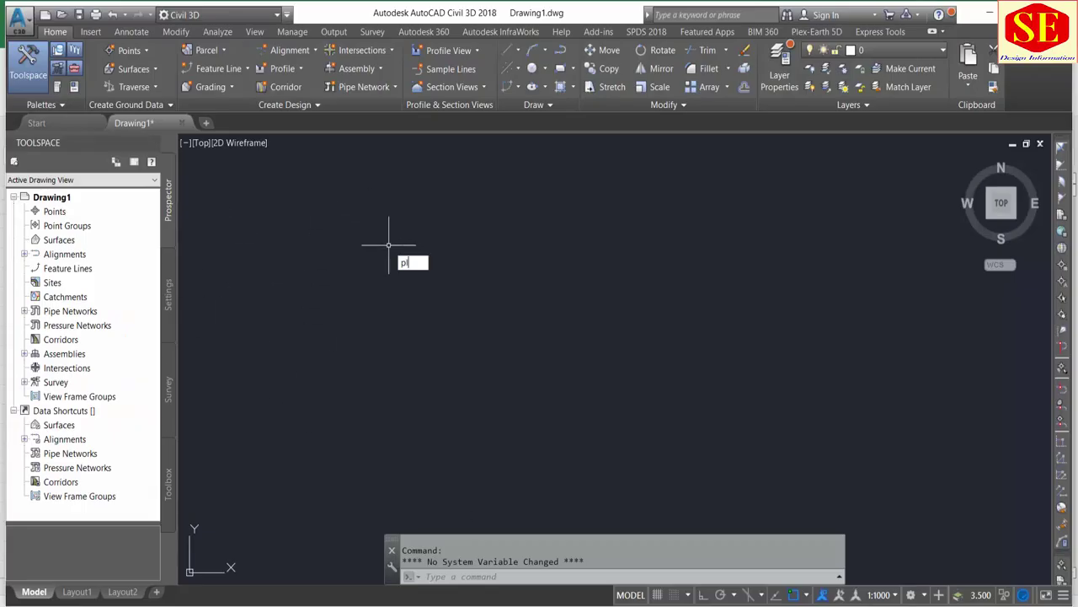
pyautogui.press('Return')
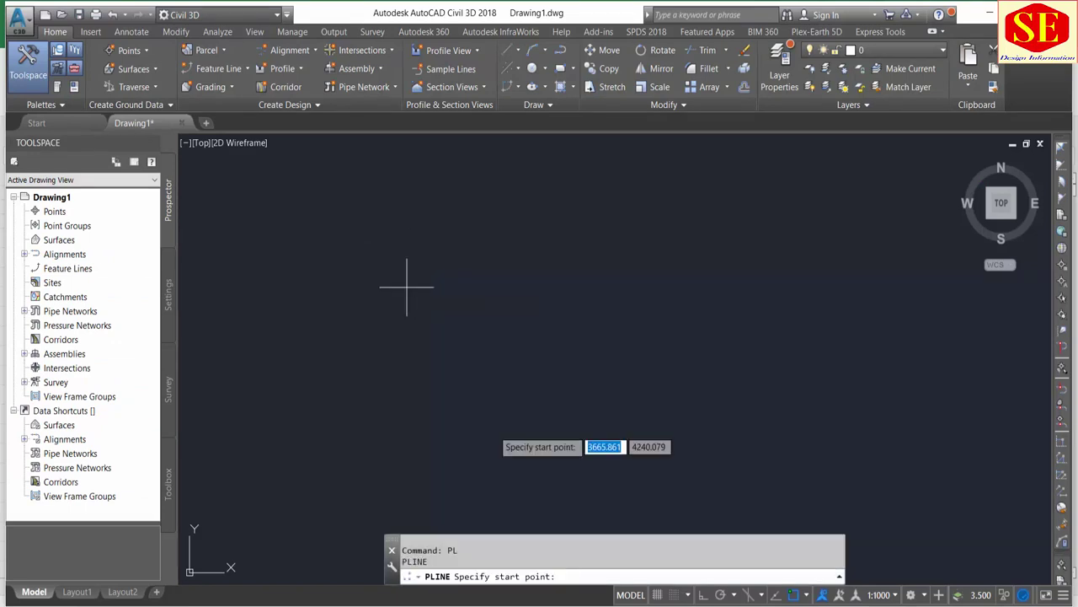
pyautogui.rightClick(576, 578)
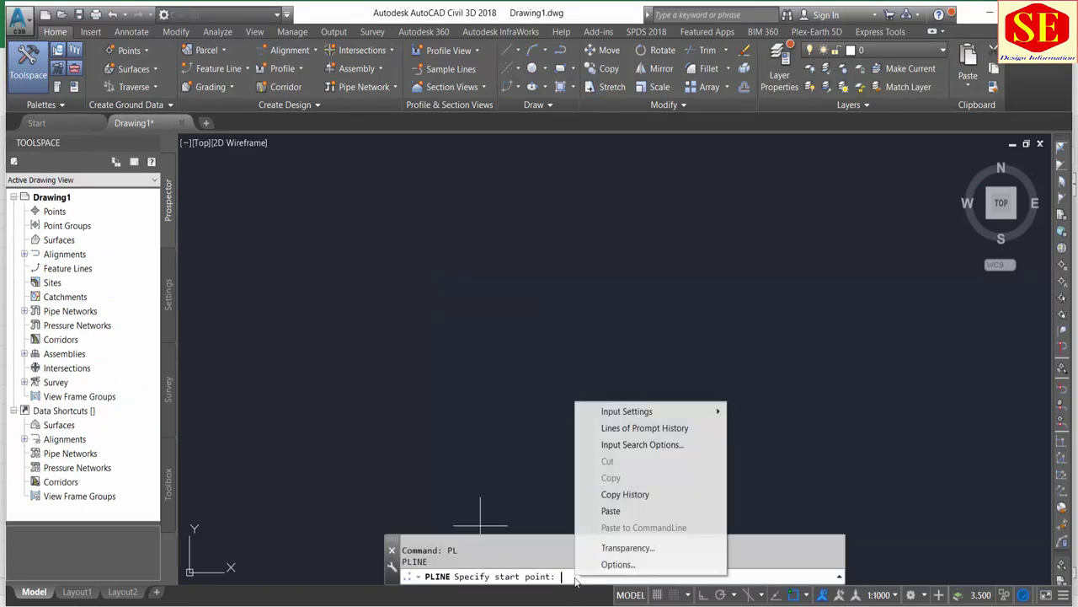
pyautogui.click(607, 509)
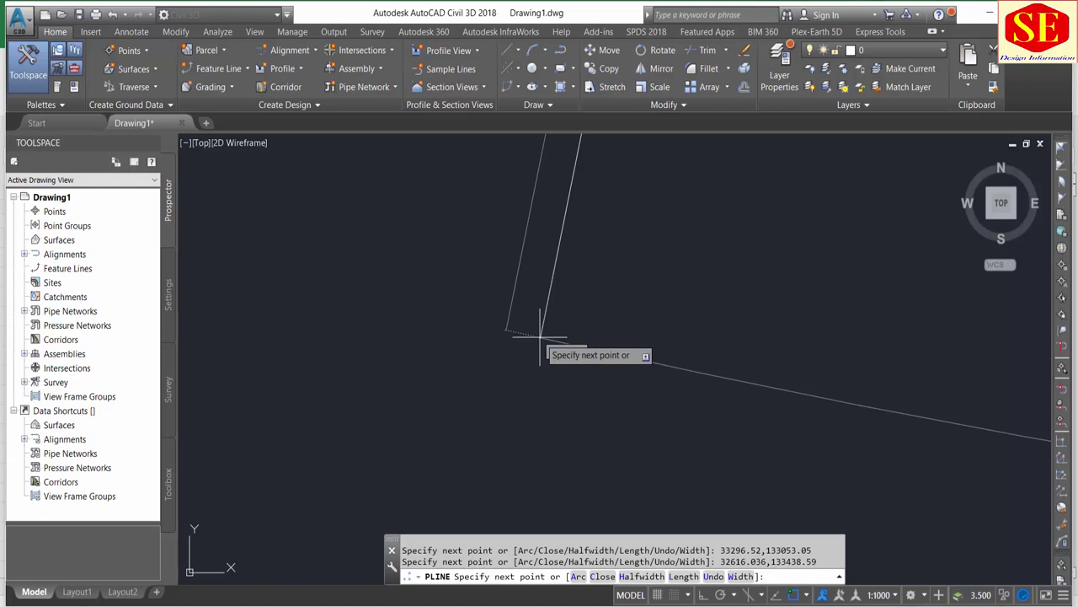
pyautogui.press('Escape')
# - Zoom to extents so the whole polyline shows
pyautogui.write('z')
pyautogui.press('Return')
pyautogui.write('e')
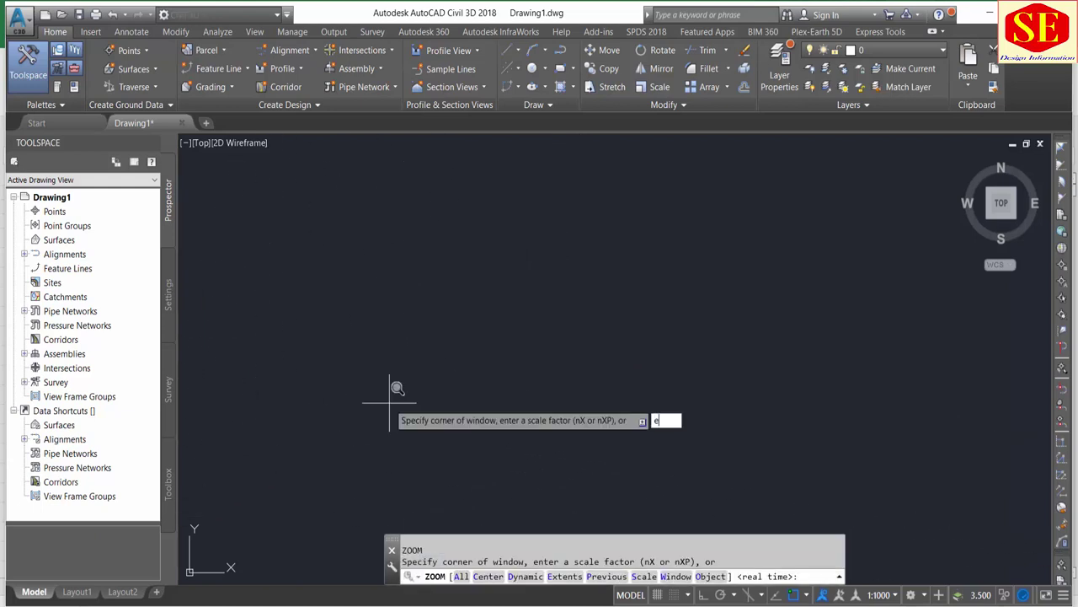
pyautogui.press('Return')
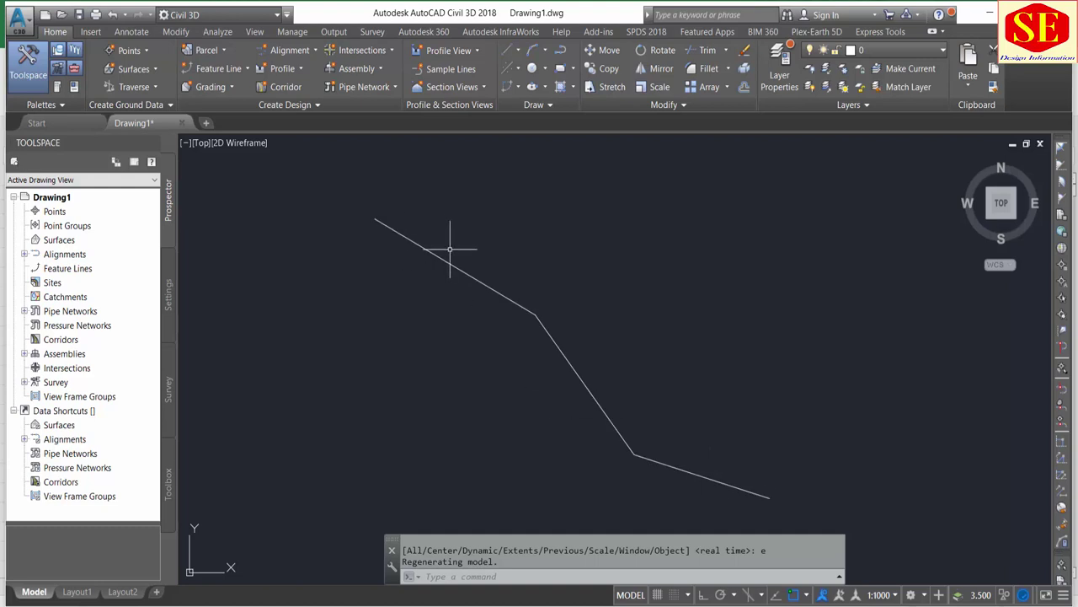
pyautogui.click(315, 52)
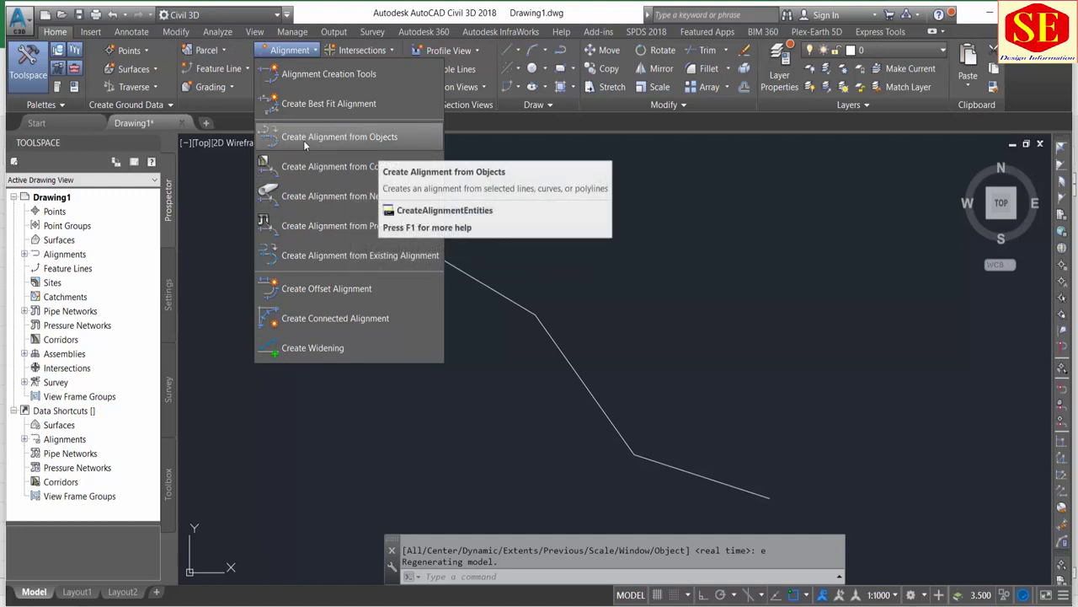
pyautogui.moveTo(340, 136)
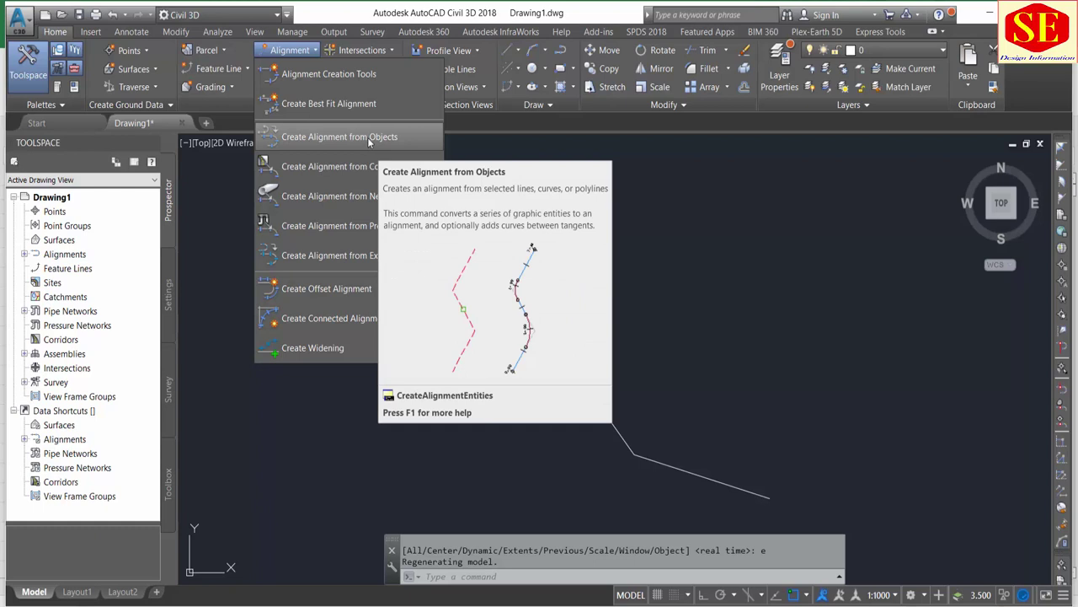
# - Create an alignment from the polyline and accept its direction
pyautogui.click(369, 138)
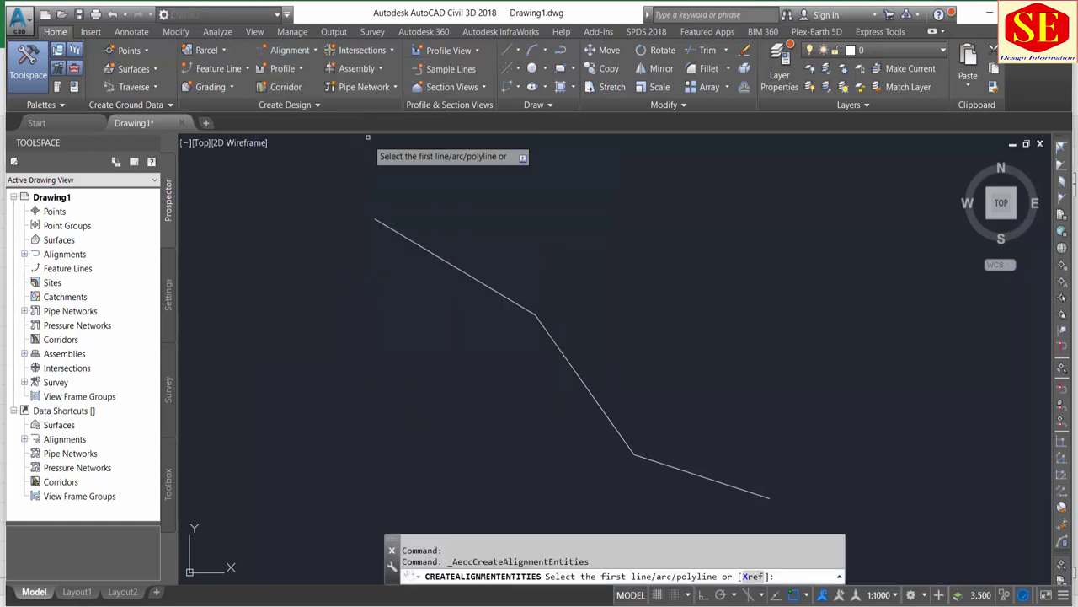
pyautogui.click(376, 221)
pyautogui.press('Return')
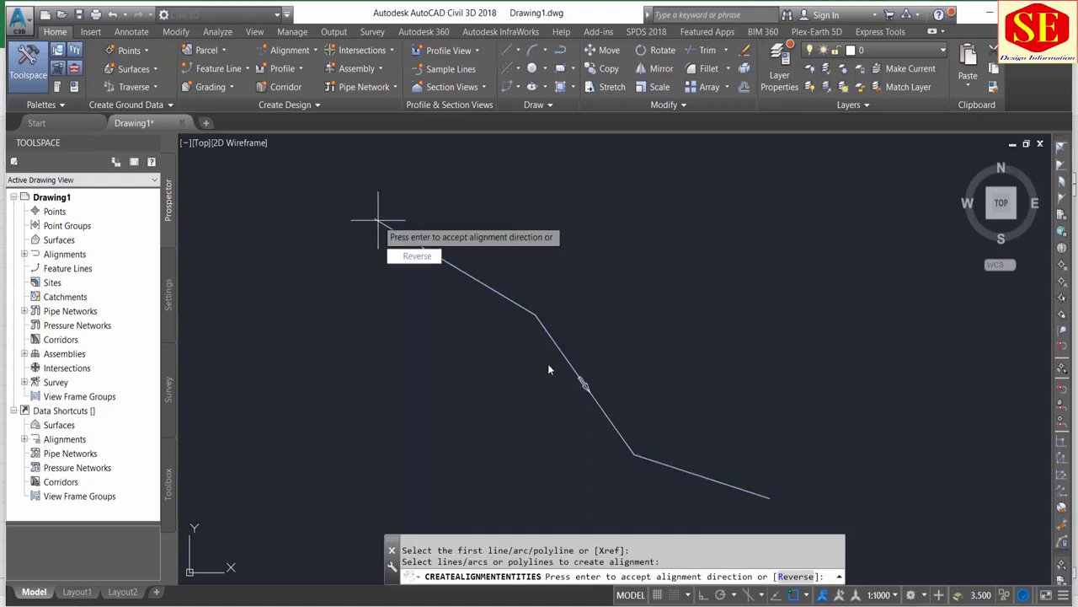
pyautogui.rightClick(474, 352)
pyautogui.click(478, 358)
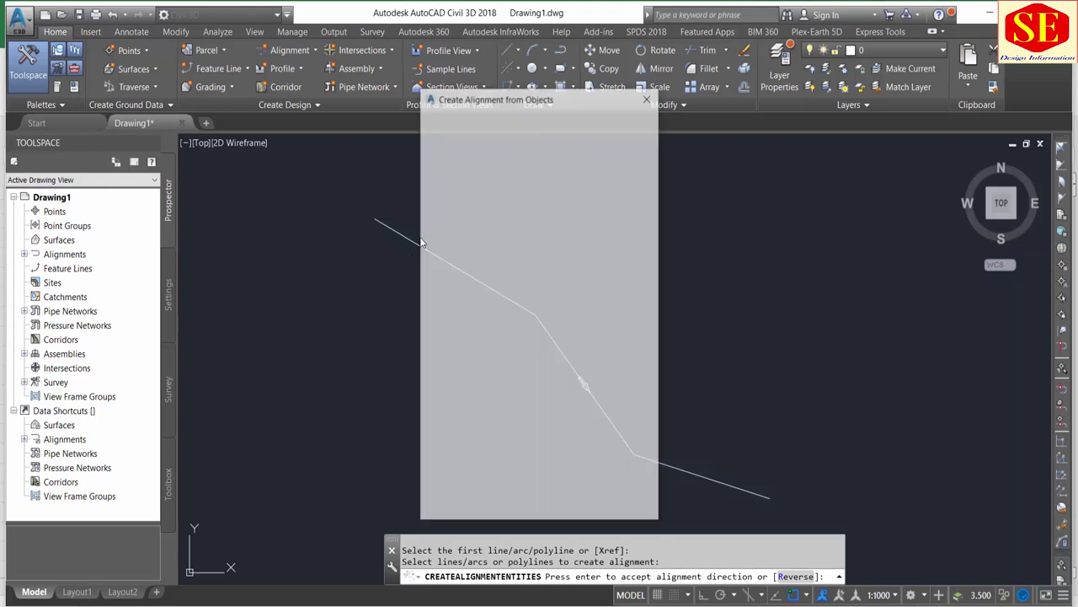
# - Name the alignment Project CL with Existing style and All Labels, and create it
pyautogui.click(463, 133)
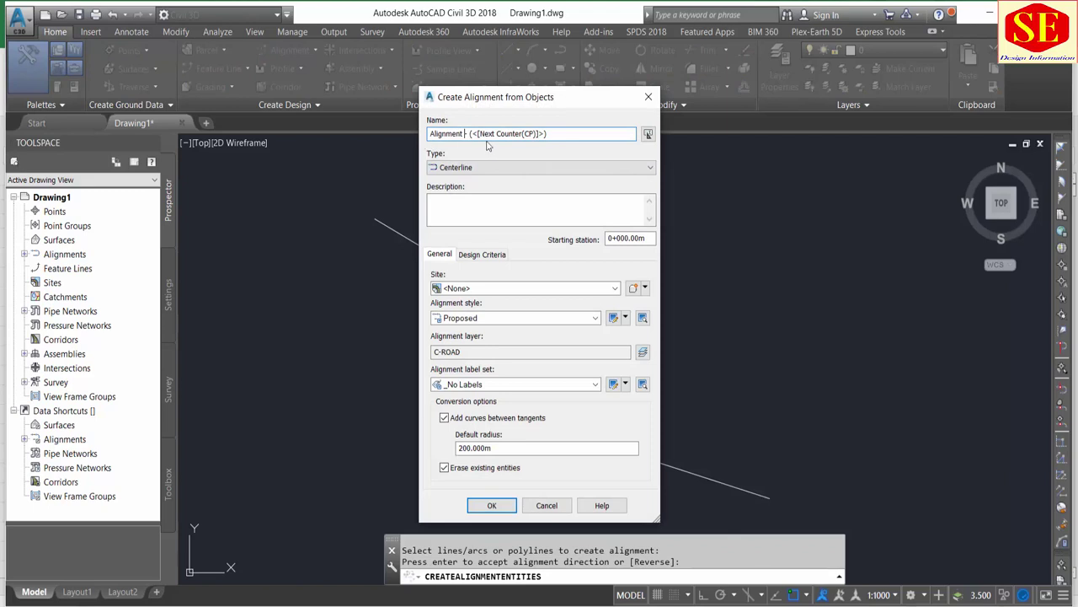
pyautogui.moveTo(561, 134); pyautogui.dragTo(377, 130)
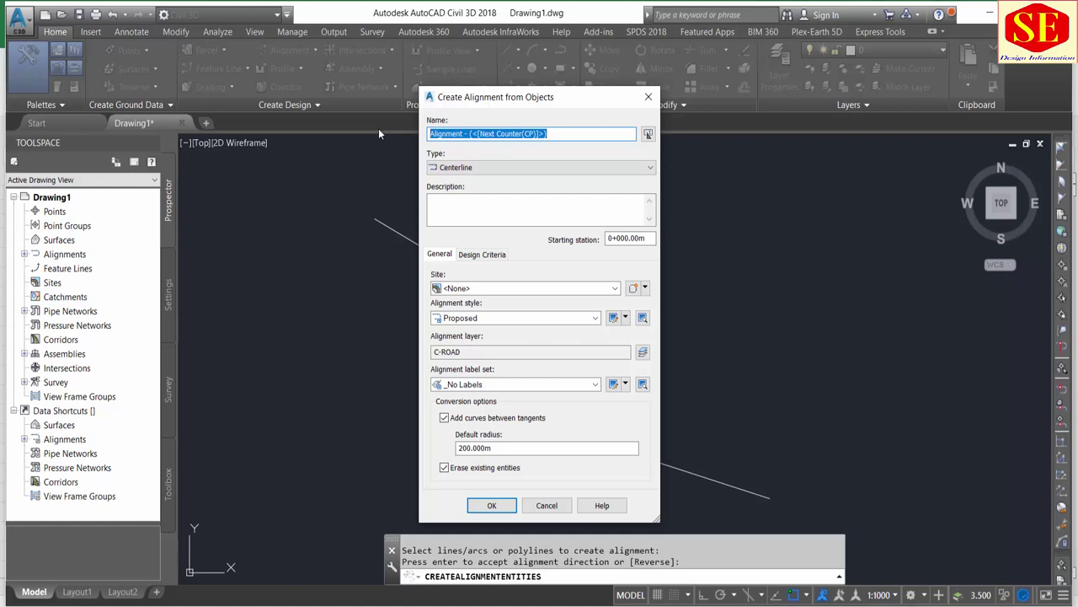
pyautogui.write('Pr')
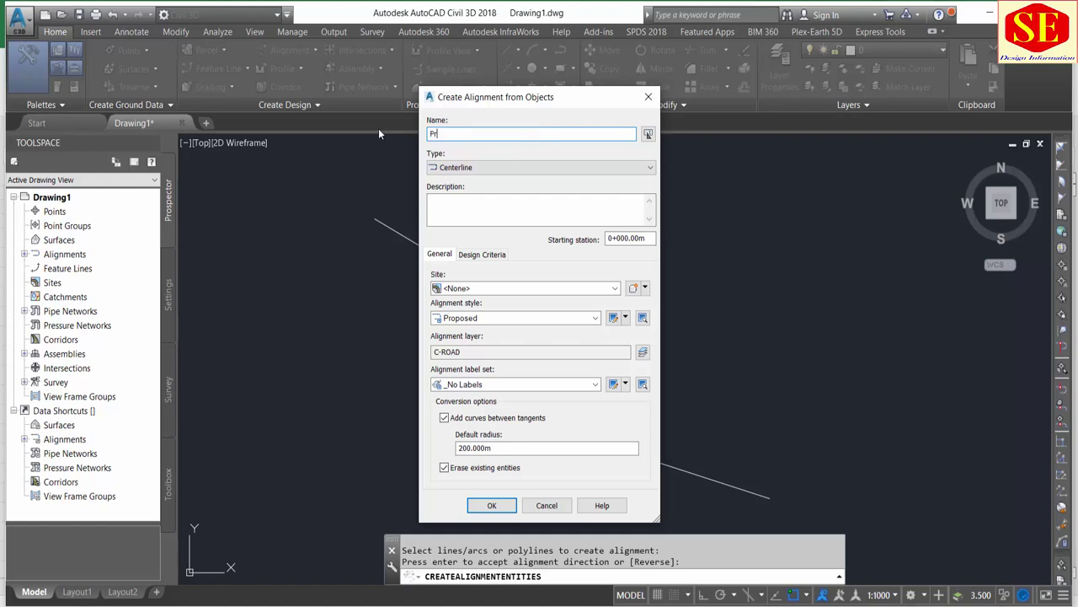
pyautogui.write('oject ')
pyautogui.write('C')
pyautogui.write('L')
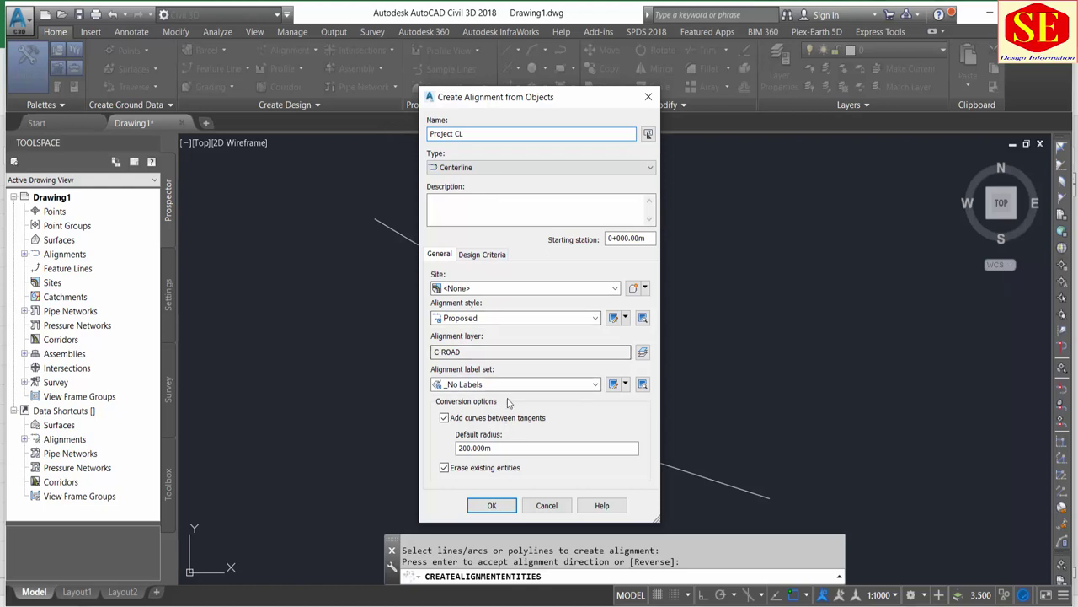
pyautogui.click(509, 317)
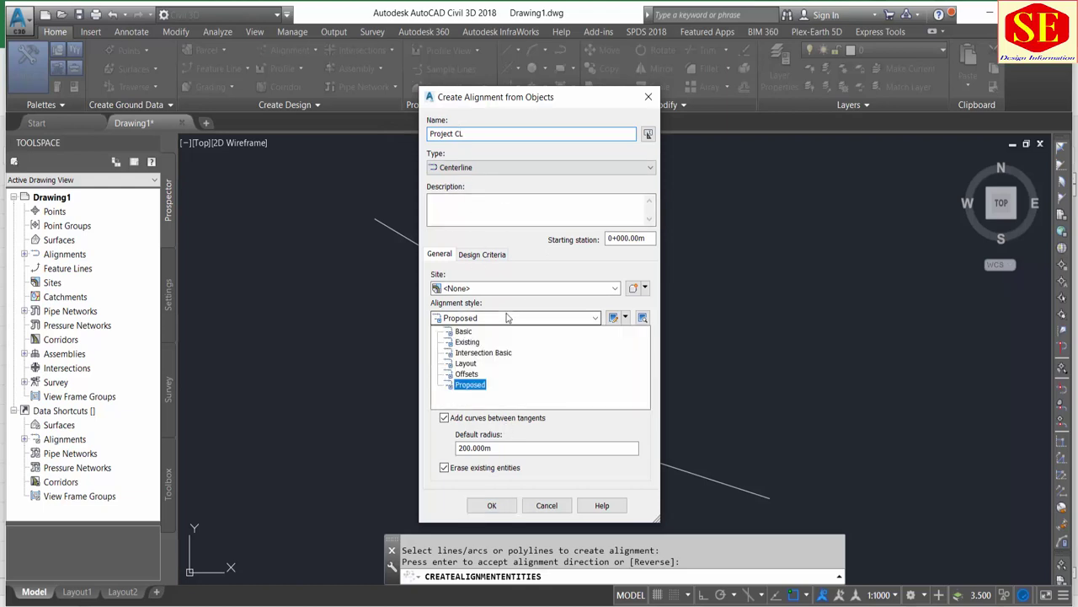
pyautogui.click(469, 343)
pyautogui.click(493, 385)
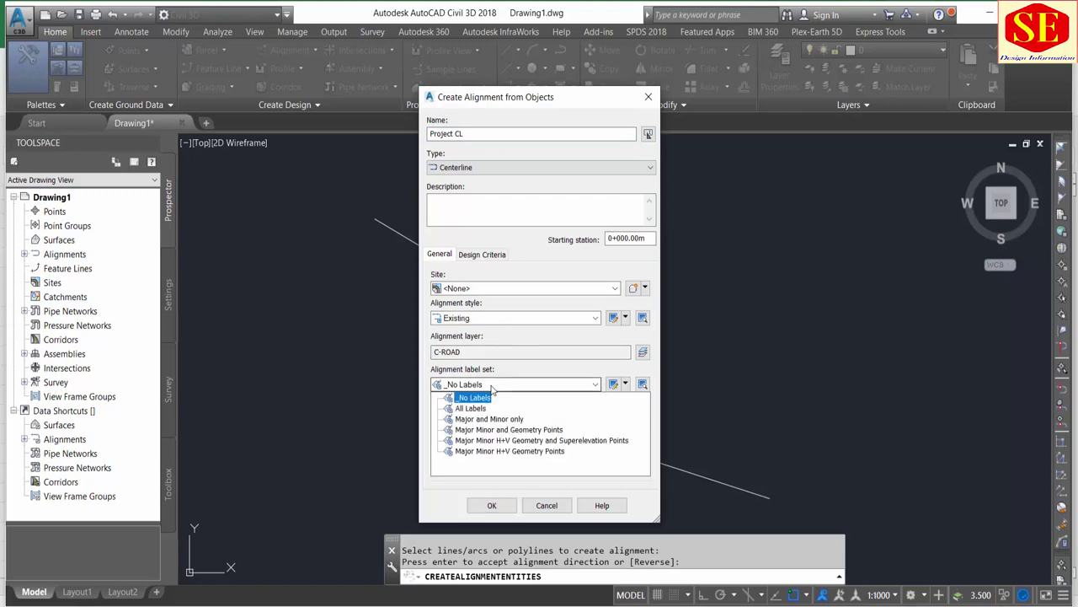
pyautogui.click(518, 408)
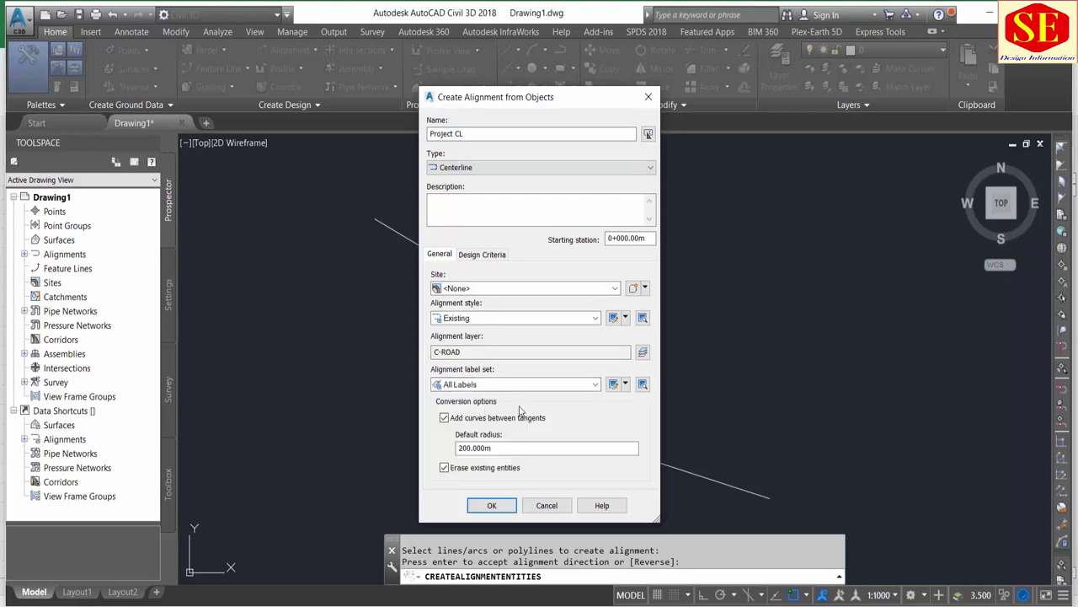
pyautogui.click(485, 447)
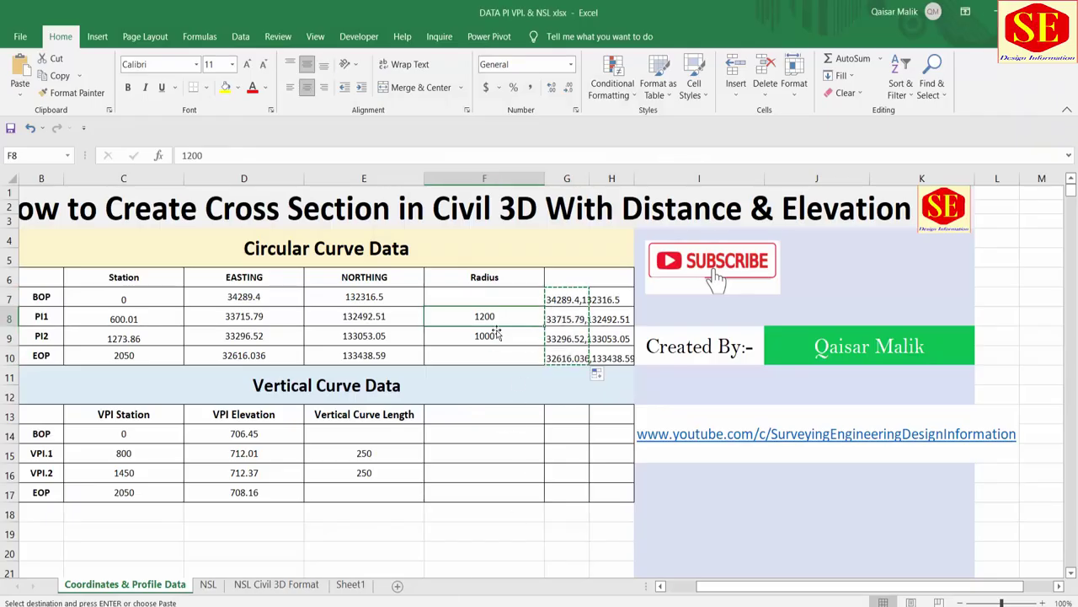
pyautogui.click(497, 337)
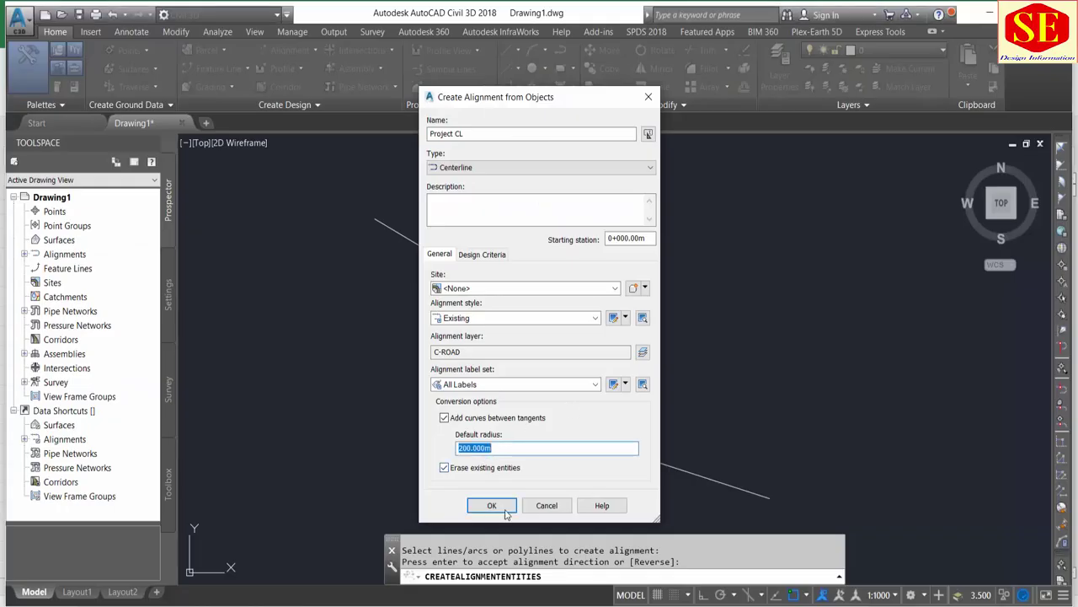
pyautogui.click(506, 509)
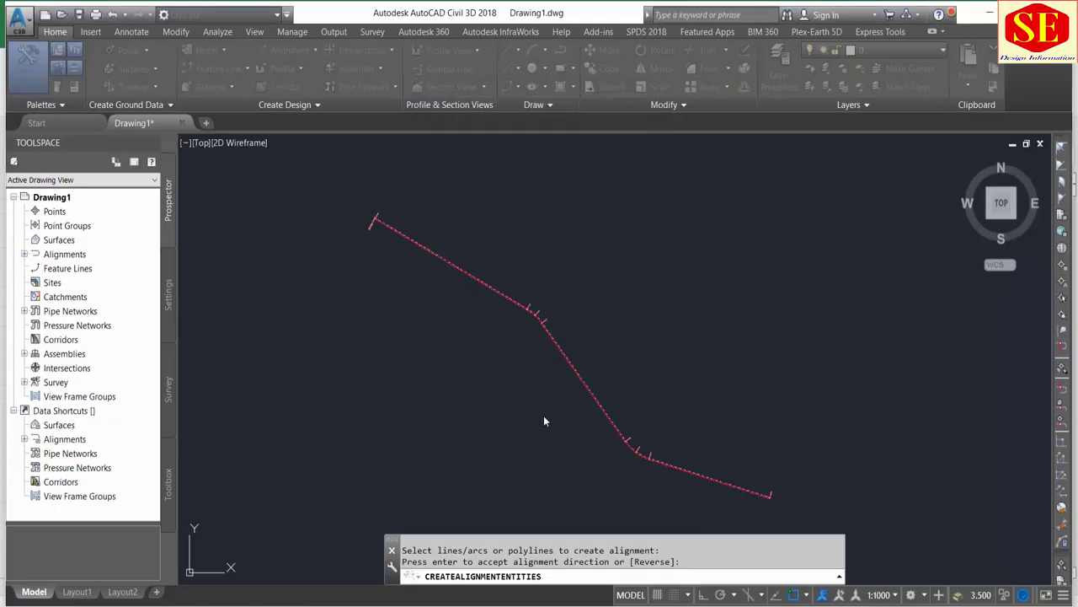
# - Check Project CL's stations and curve points along the line, then finish the command
pyautogui.scroll(2, 530, 308)
pyautogui.scroll(3, 523, 294)
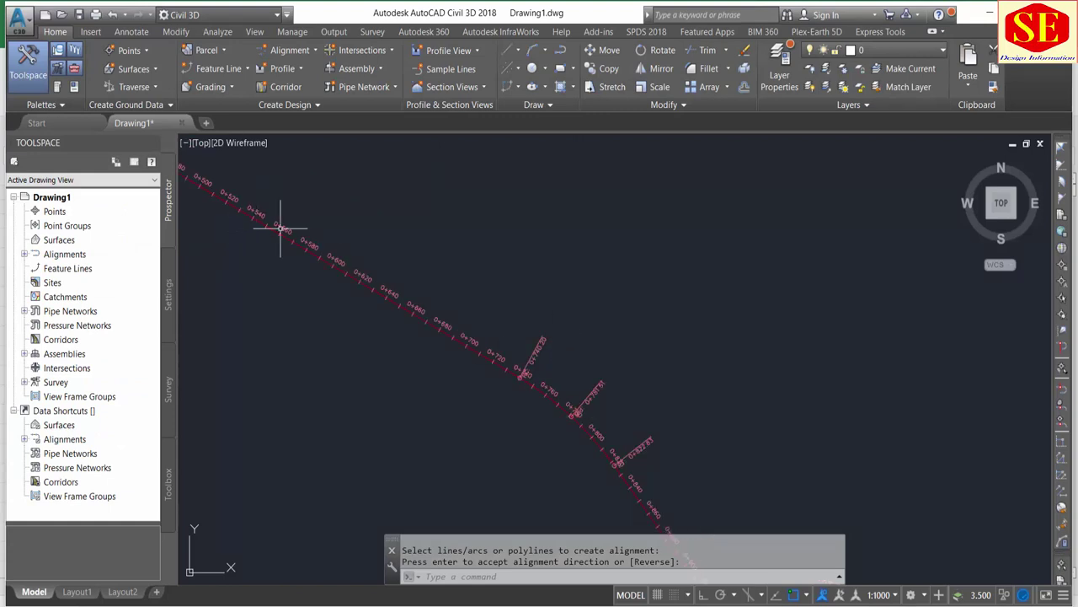
pyautogui.moveTo(280, 227)
pyautogui.mouseDown(button='middle')
pyautogui.moveTo(593, 392)
pyautogui.moveTo(513, 344)
pyautogui.moveTo(802, 513)
pyautogui.mouseUp(button='middle')
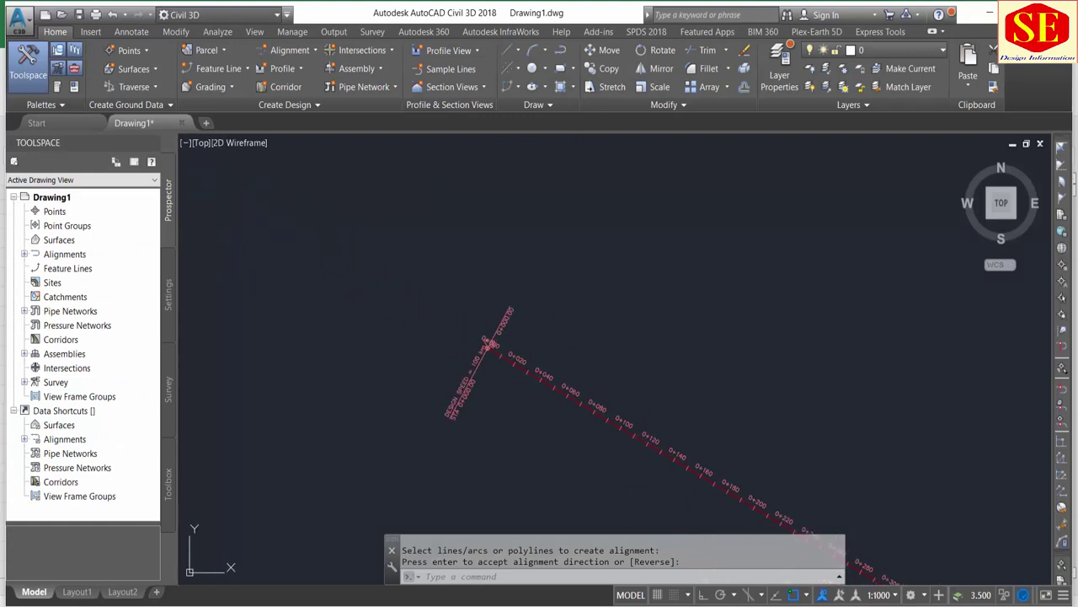
pyautogui.scroll(3, 472, 308)
pyautogui.scroll(-3, 480, 282)
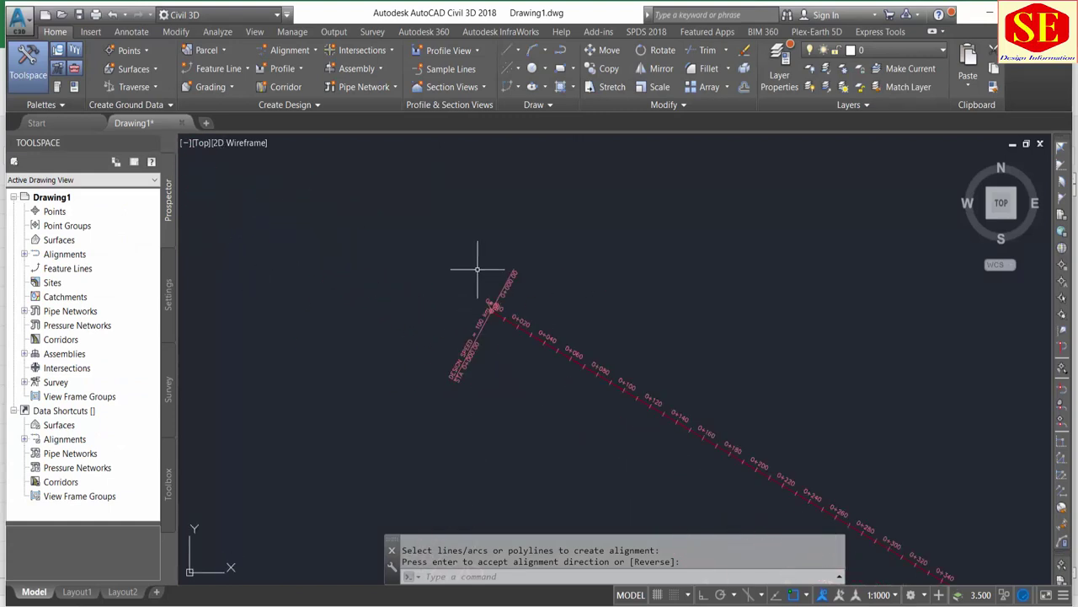
pyautogui.moveTo(662, 356); pyautogui.dragTo(194, 147, button='middle')
pyautogui.moveTo(712, 354); pyautogui.dragTo(385, 230, button='middle')
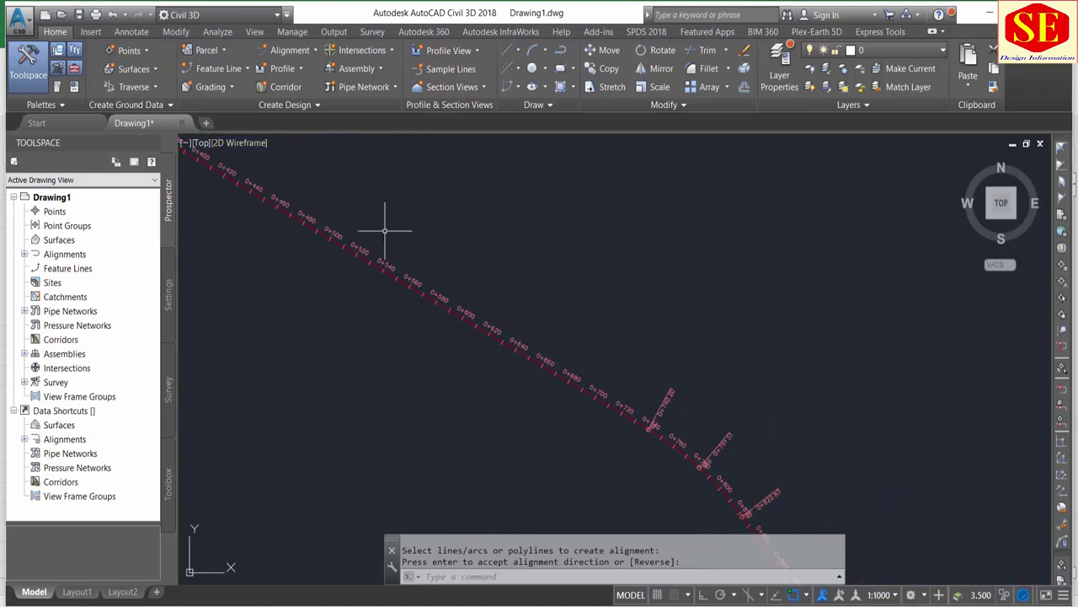
pyautogui.scroll(-2, 433, 212)
pyautogui.scroll(3, 534, 312)
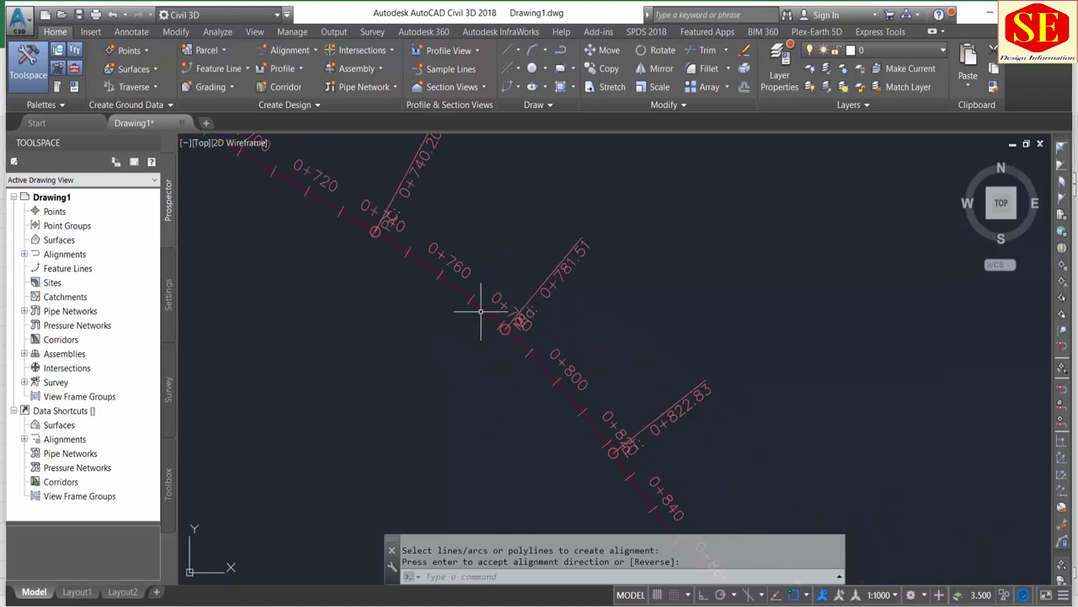
pyautogui.press('Return')
pyautogui.scroll(-1, 480, 312)
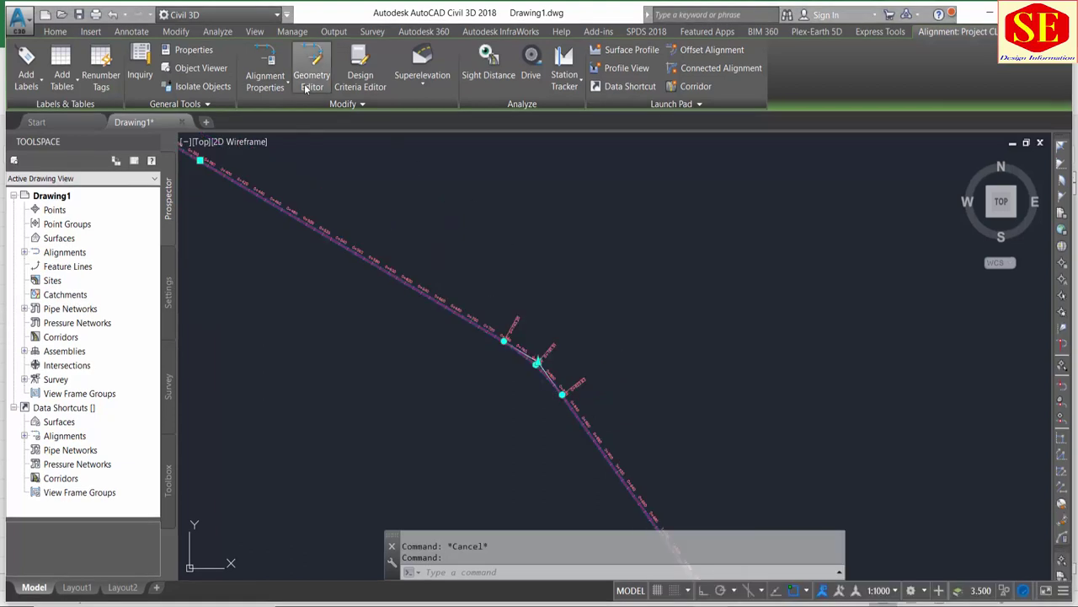
# - In the Geometry Editor grid view, set the first curve's radius to 1200 m
pyautogui.click(307, 76)
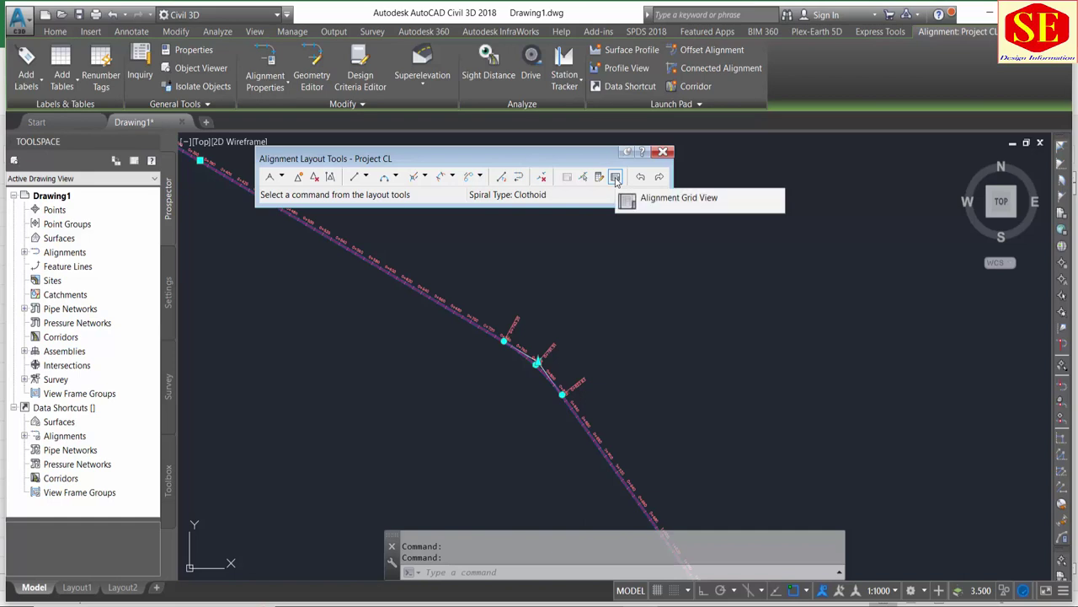
pyautogui.click(615, 177)
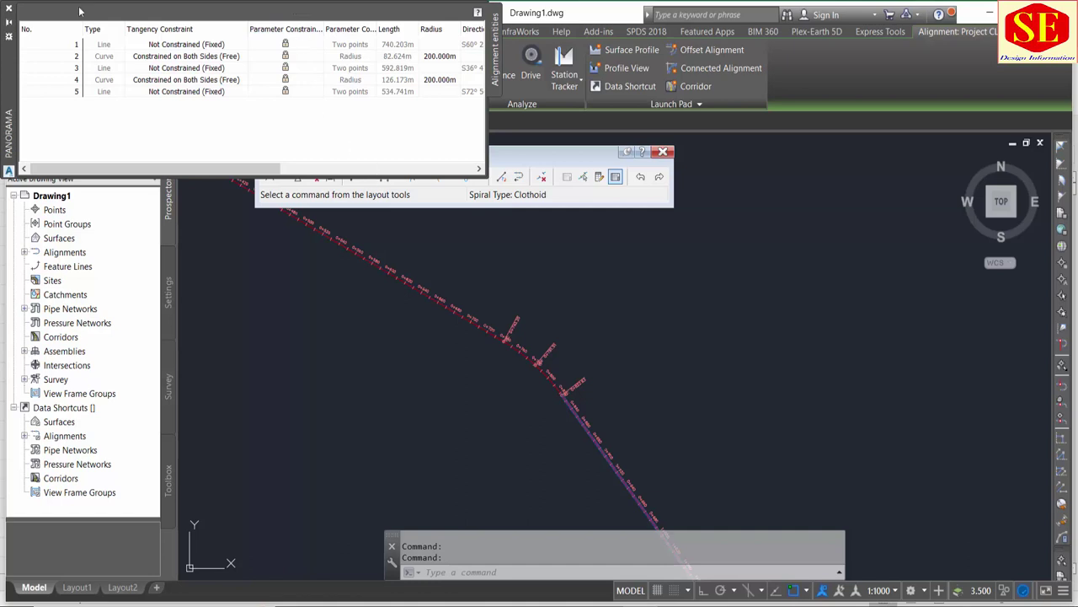
pyautogui.click(433, 57)
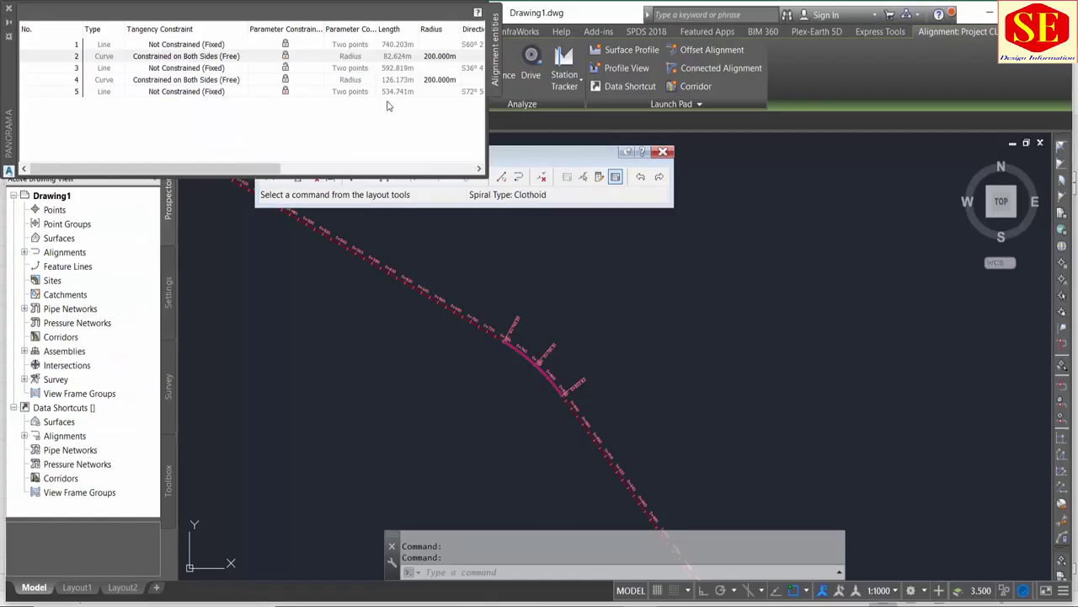
pyautogui.click(434, 56)
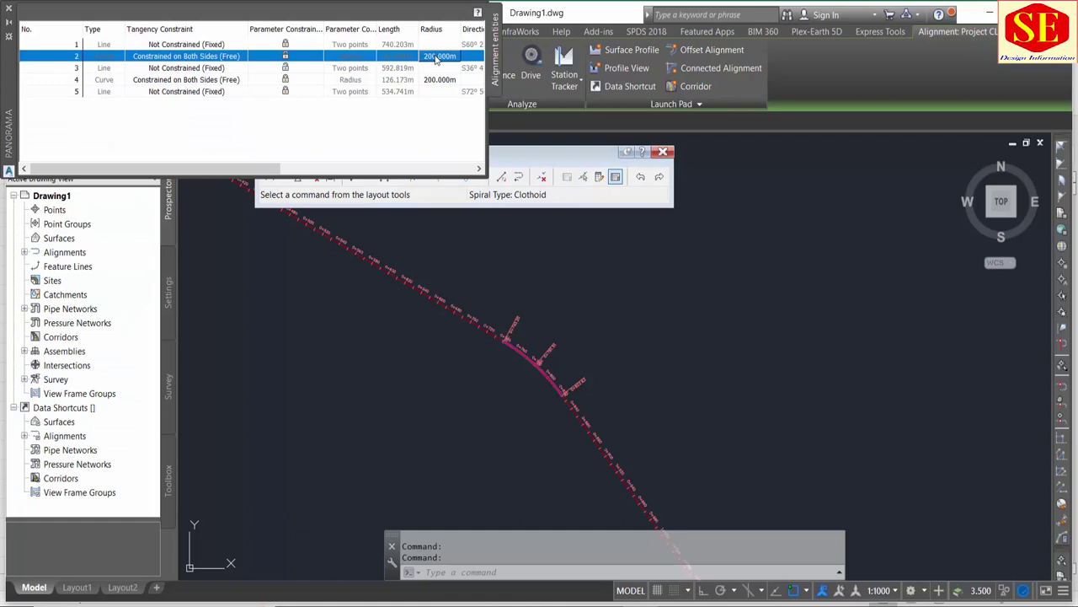
pyautogui.click(438, 56)
pyautogui.moveTo(454, 56); pyautogui.dragTo(393, 74)
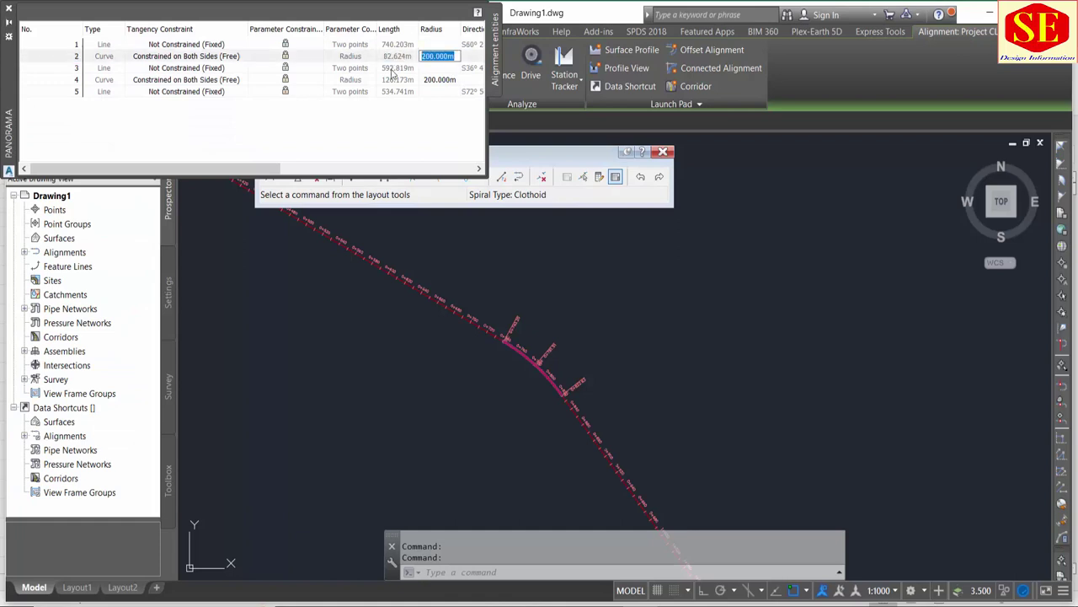
pyautogui.write('1200')
pyautogui.press('Return')
# - Set the second curve's radius to 1000 m and close the Panorama
pyautogui.click(437, 80)
pyautogui.click(439, 82)
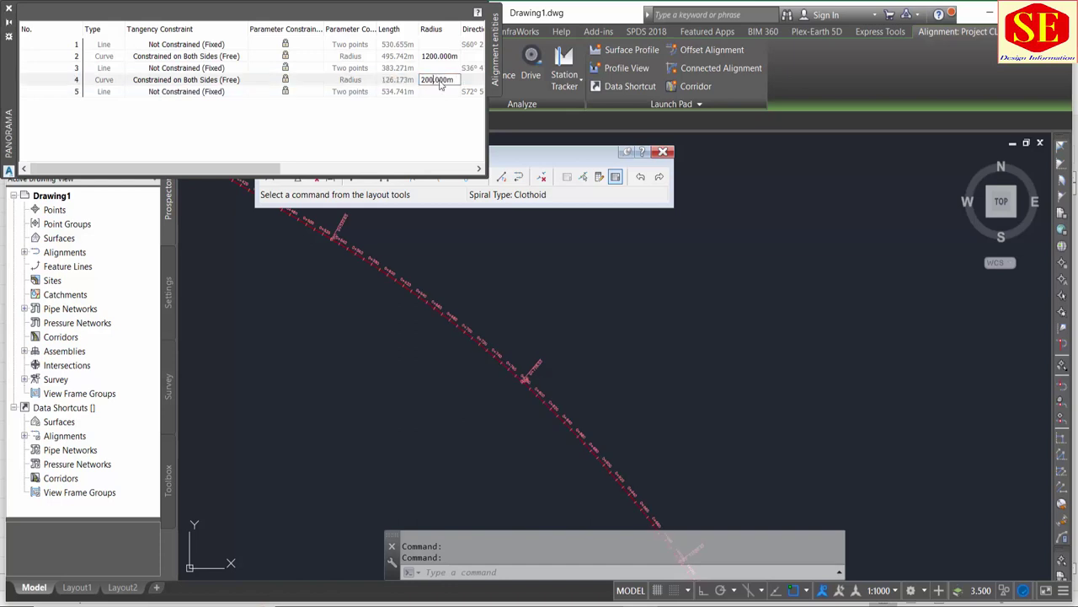
pyautogui.moveTo(459, 80); pyautogui.dragTo(407, 81)
pyautogui.write('1000')
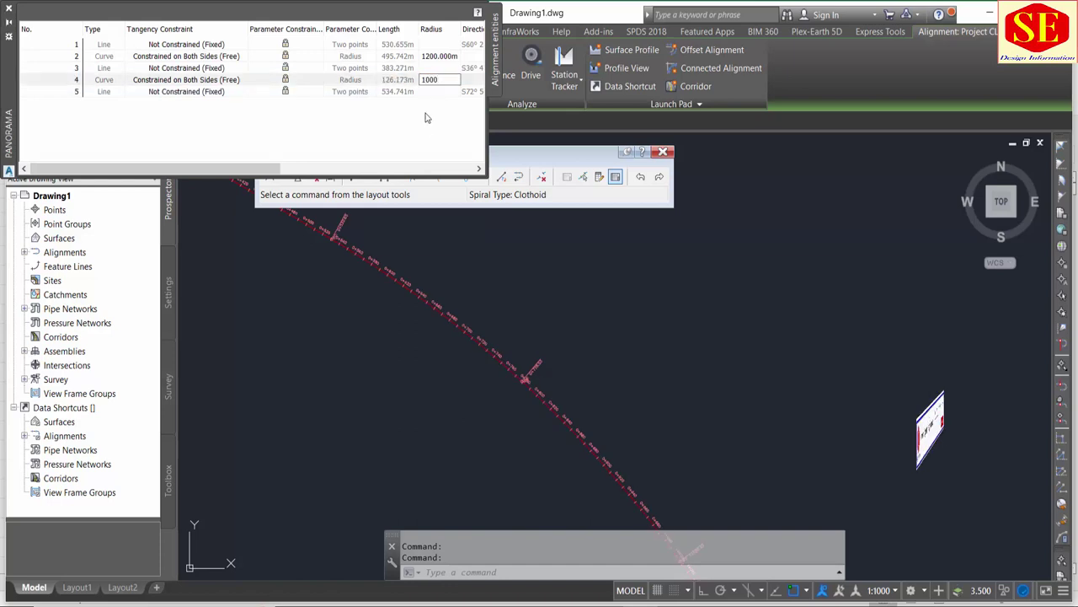
pyautogui.press('Return')
pyautogui.scroll(-2, 553, 295)
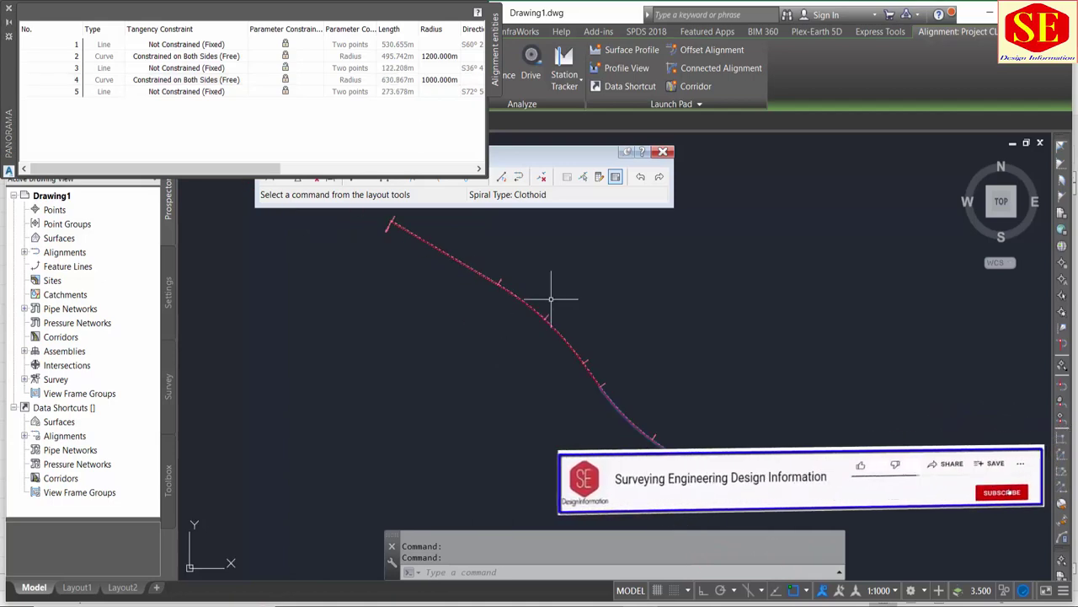
pyautogui.scroll(2, 501, 385)
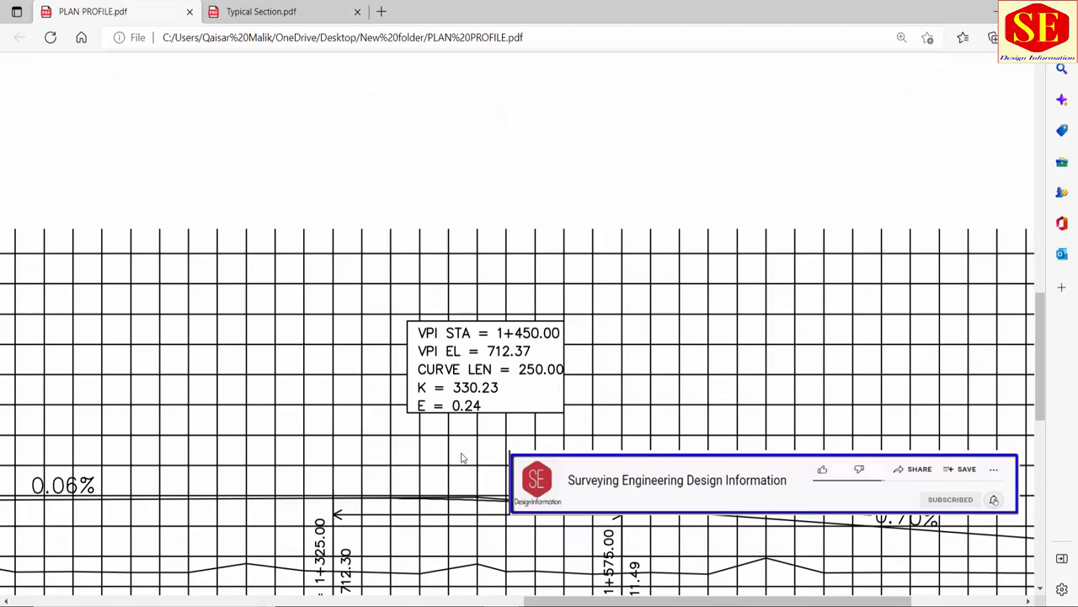
pyautogui.scroll(-3, 472, 438)
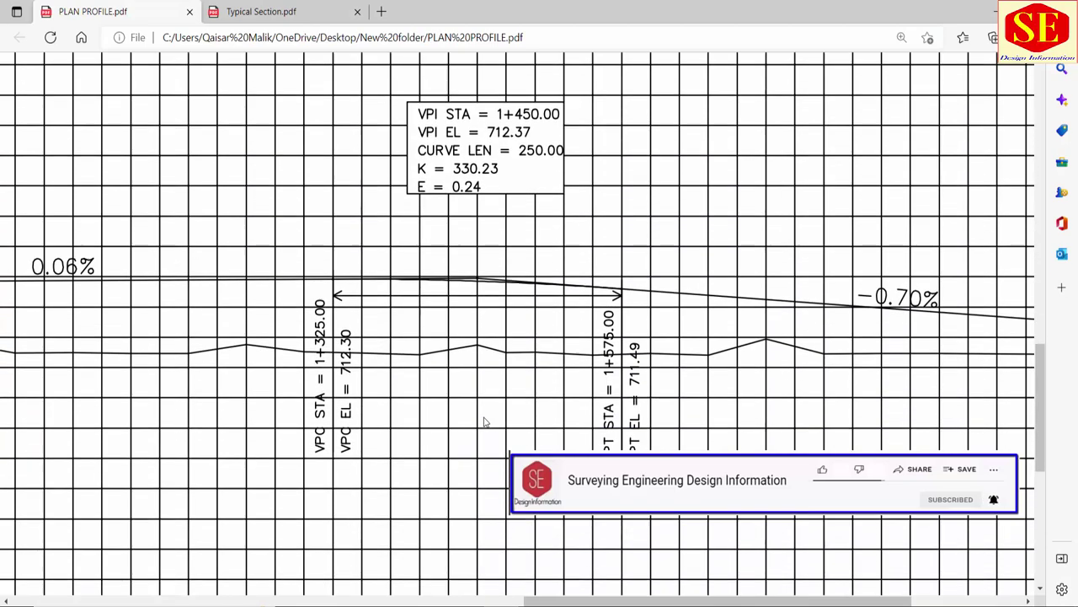
pyautogui.keyDown('ctrl'); pyautogui.scroll(-2, 481, 421); pyautogui.keyUp('ctrl')
pyautogui.scroll(2, 485, 421)
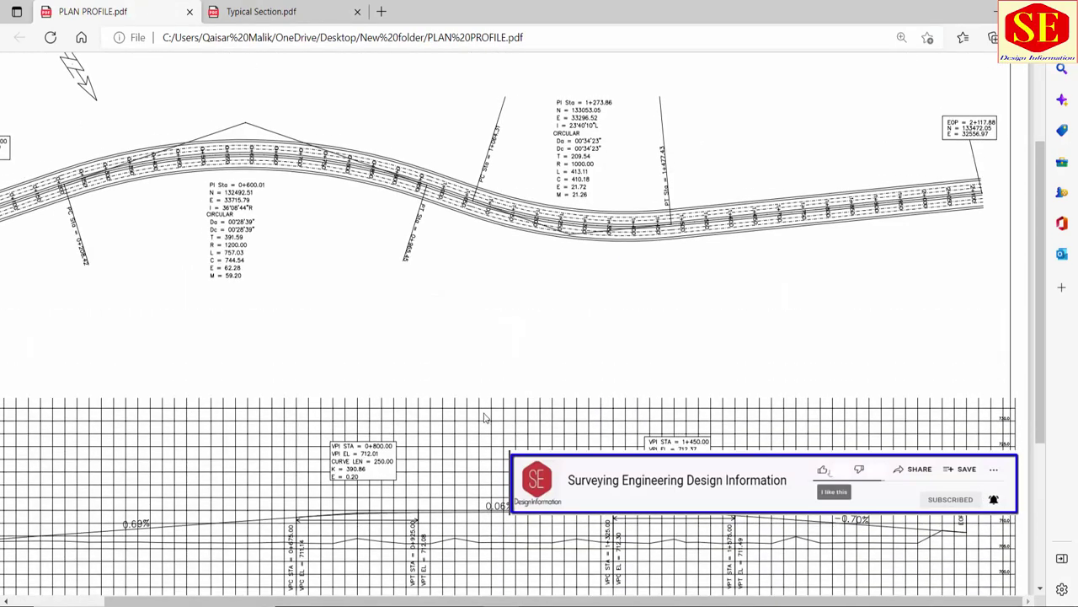
pyautogui.keyDown('ctrl'); pyautogui.scroll(-1, 486, 421); pyautogui.keyUp('ctrl')
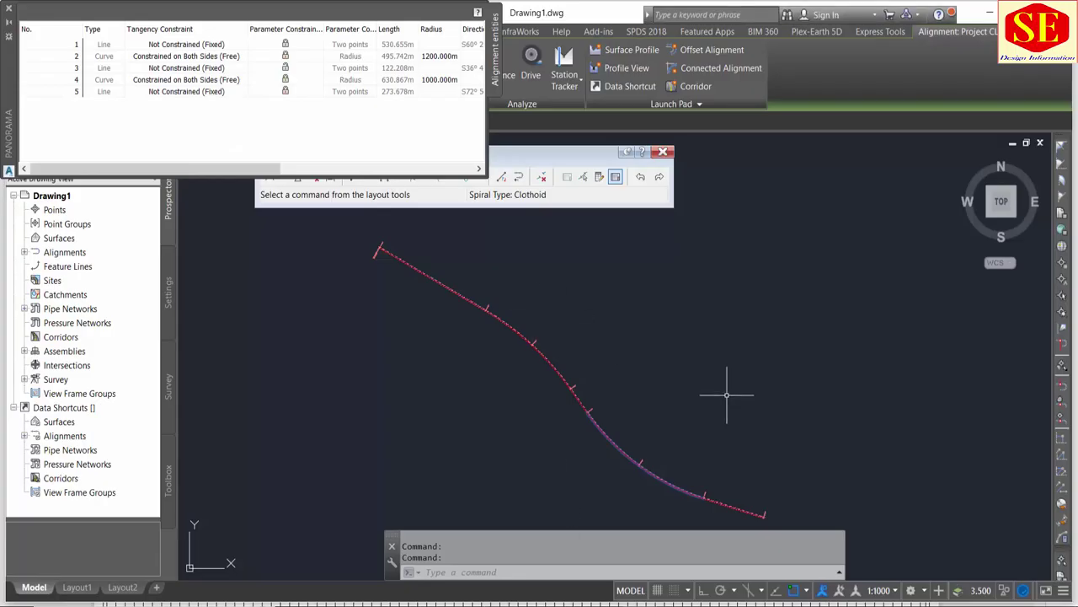
pyautogui.click(8, 12)
pyautogui.moveTo(558, 234)
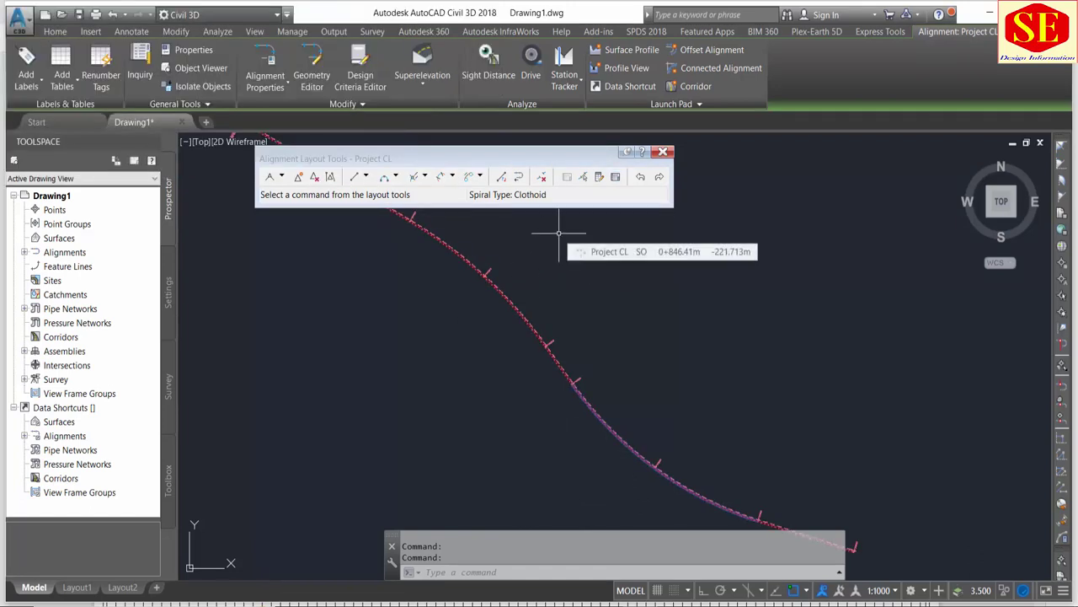
# - Check the station-offset-elevation list on Excel's NSL Civil 3D Format sheet
pyautogui.press('Escape')
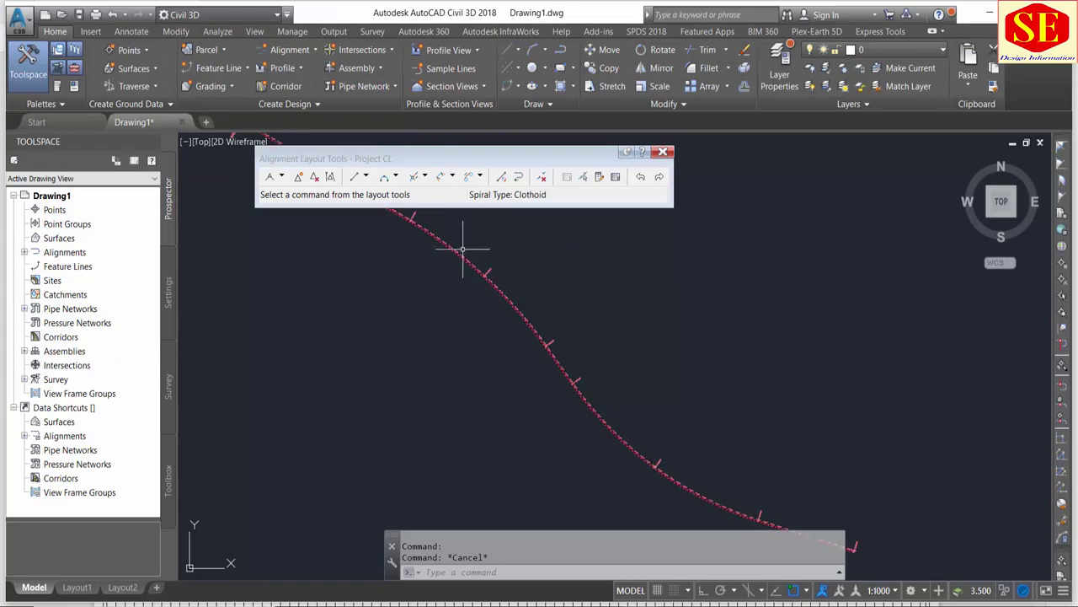
pyautogui.hotkey('alt', 'Tab')
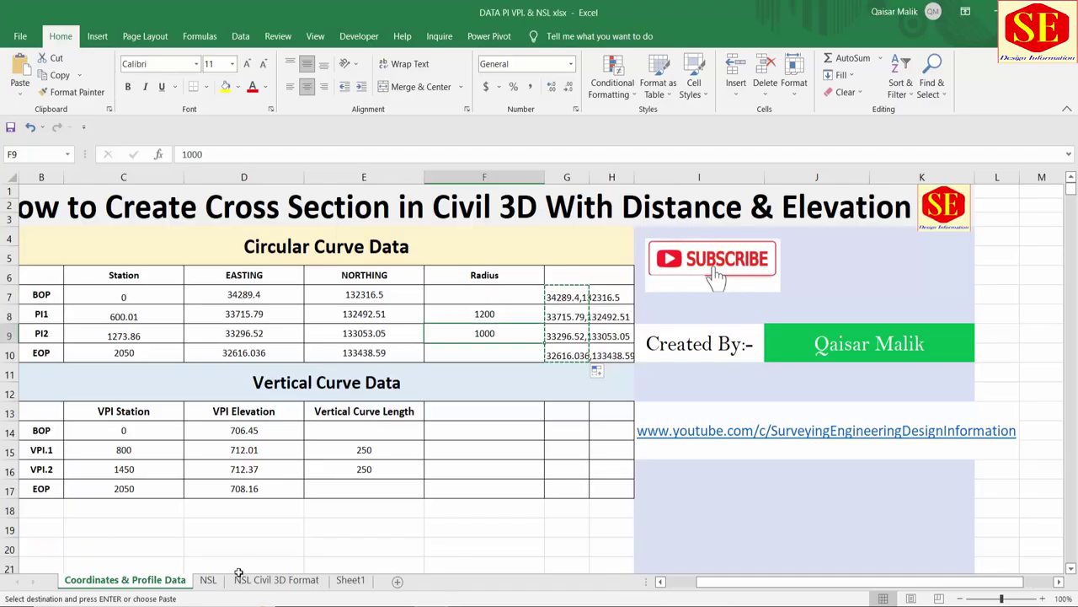
pyautogui.click(265, 582)
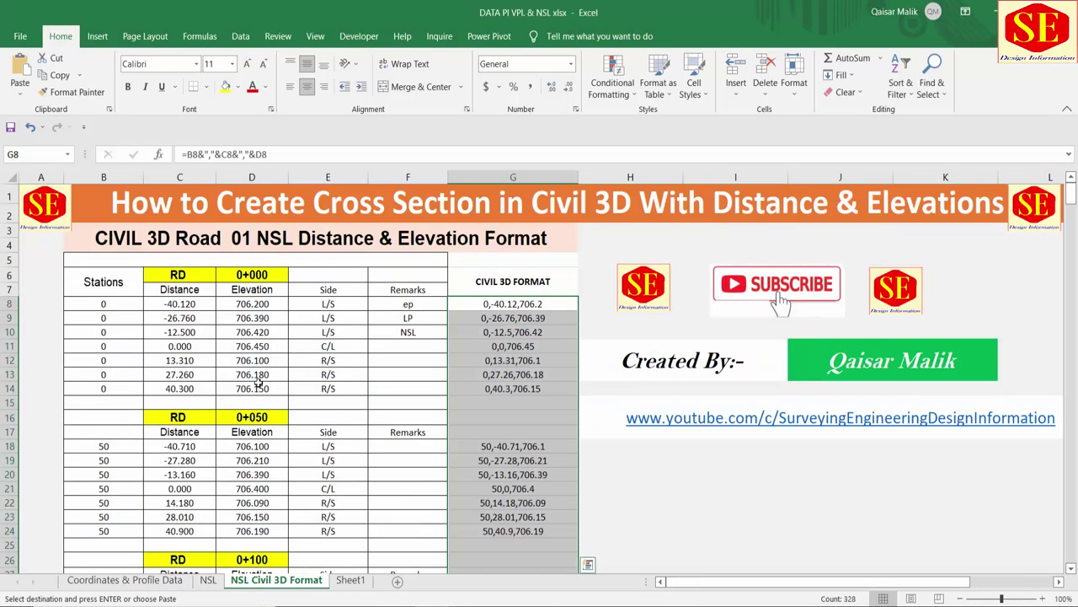
pyautogui.hotkey('alt', 'Tab')
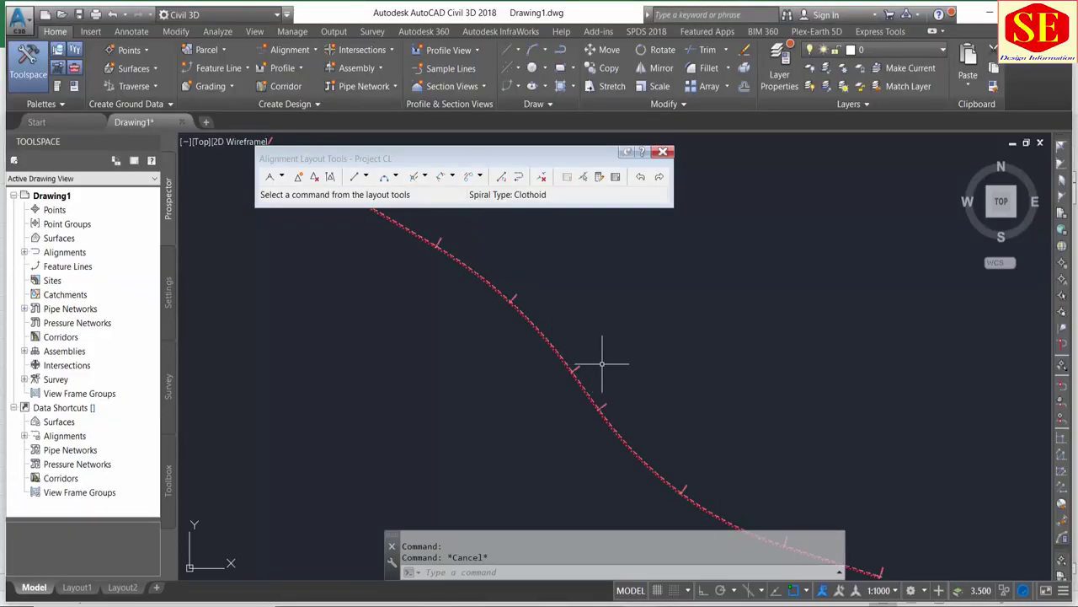
# - Close the Alignment Layout Tools and recentre the Project CL alignment in view
pyautogui.click(663, 152)
pyautogui.moveTo(501, 193); pyautogui.dragTo(574, 250, button='middle')
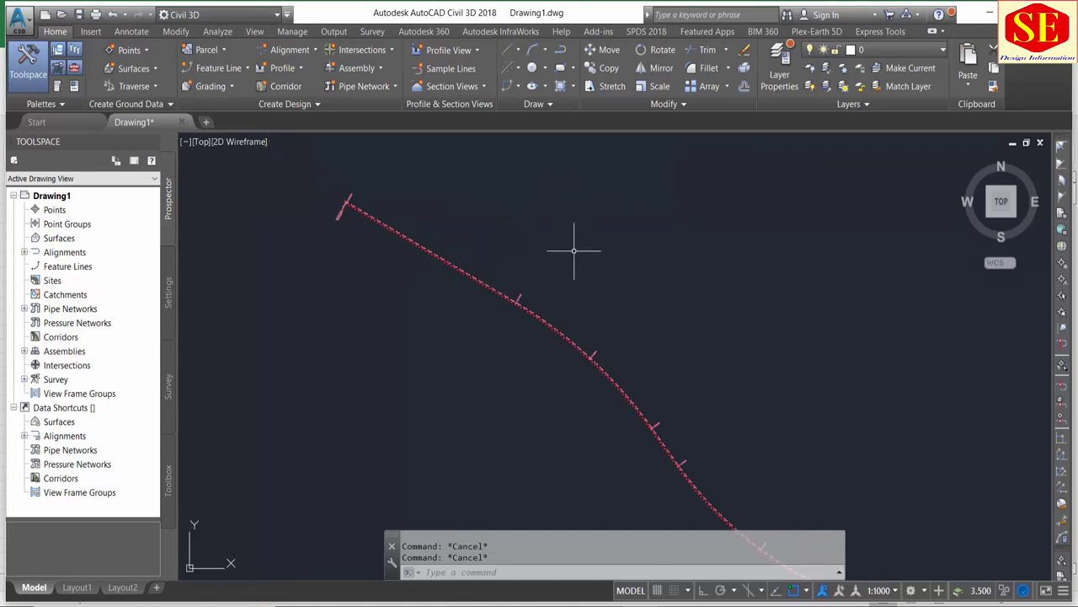
pyautogui.click(142, 51)
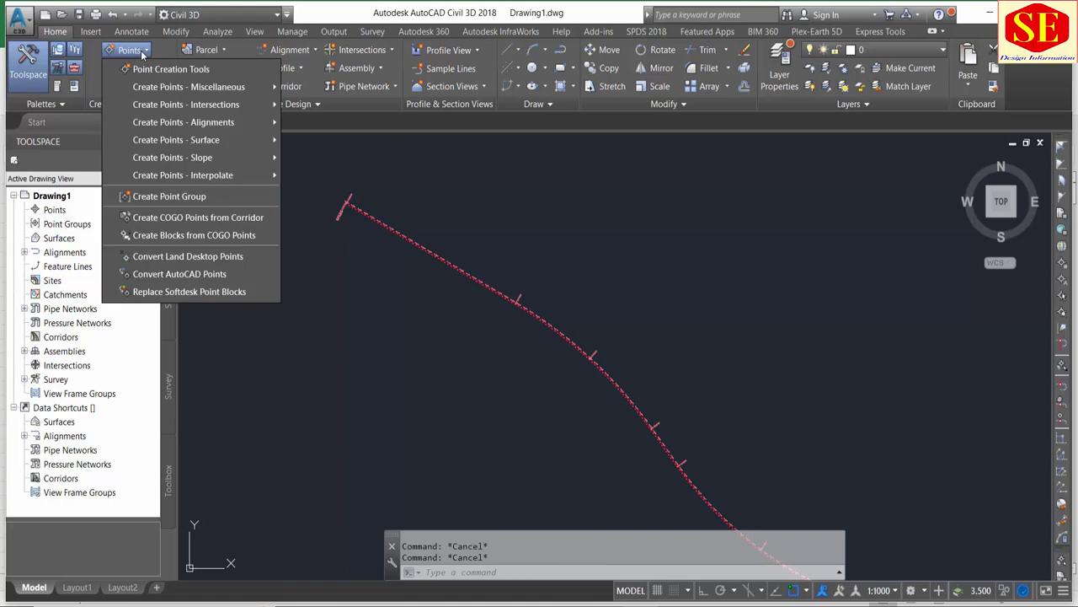
pyautogui.moveTo(183, 123)
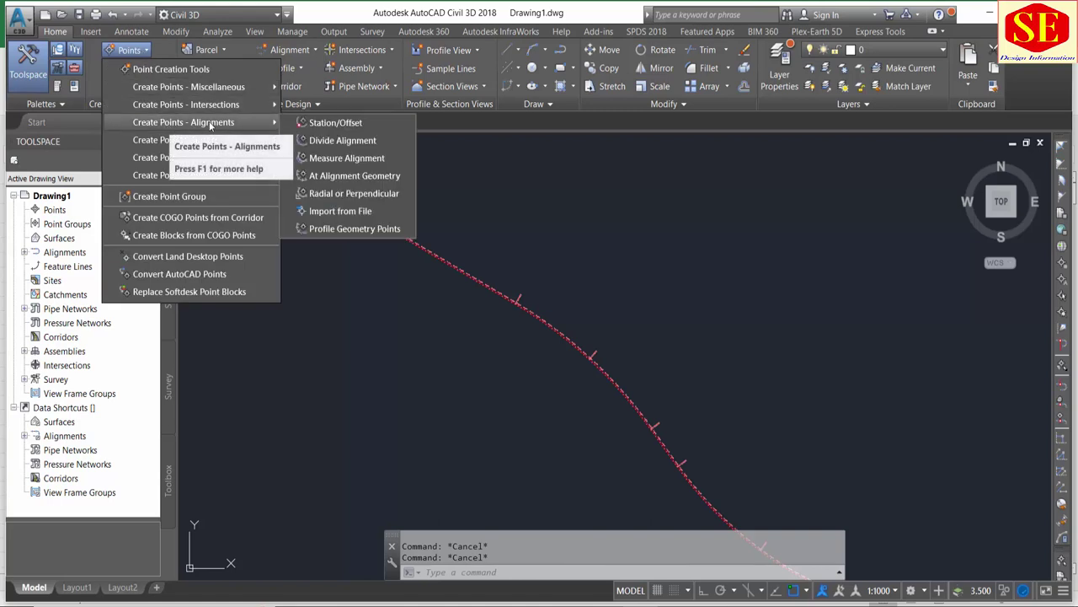
# - Pick the XYZ text file for alignment point import after previewing it in Notepad
pyautogui.click(334, 212)
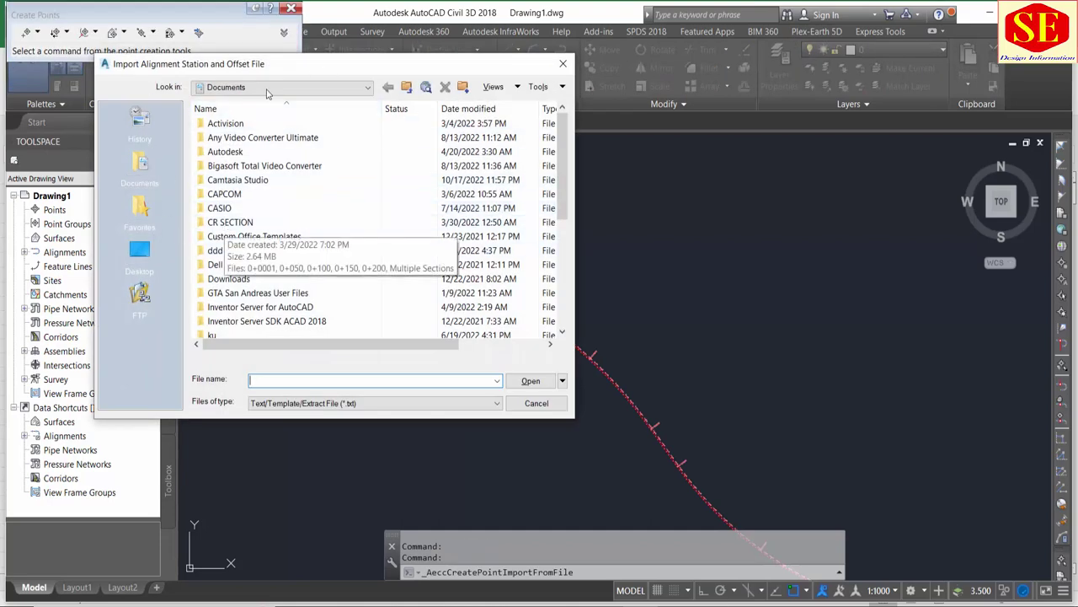
pyautogui.click(273, 89)
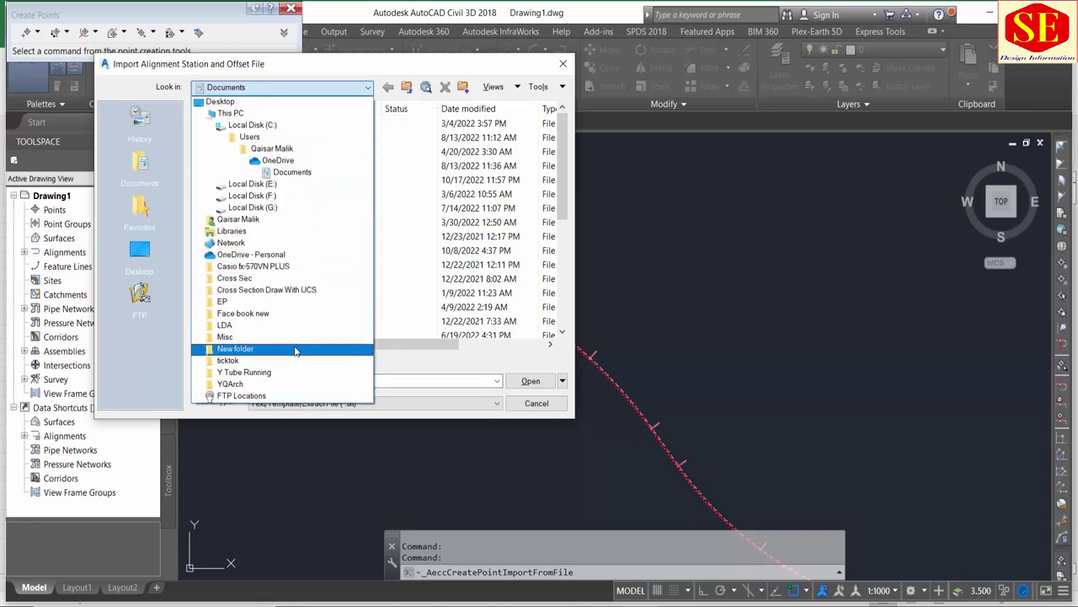
pyautogui.click(295, 349)
pyautogui.click(213, 124)
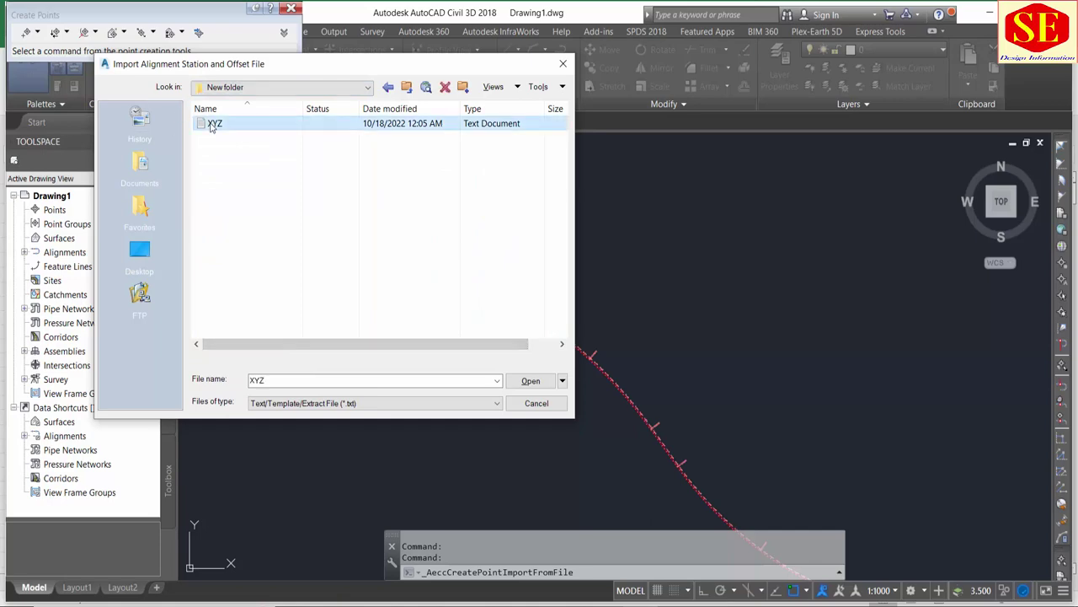
pyautogui.rightClick(212, 126)
pyautogui.click(243, 156)
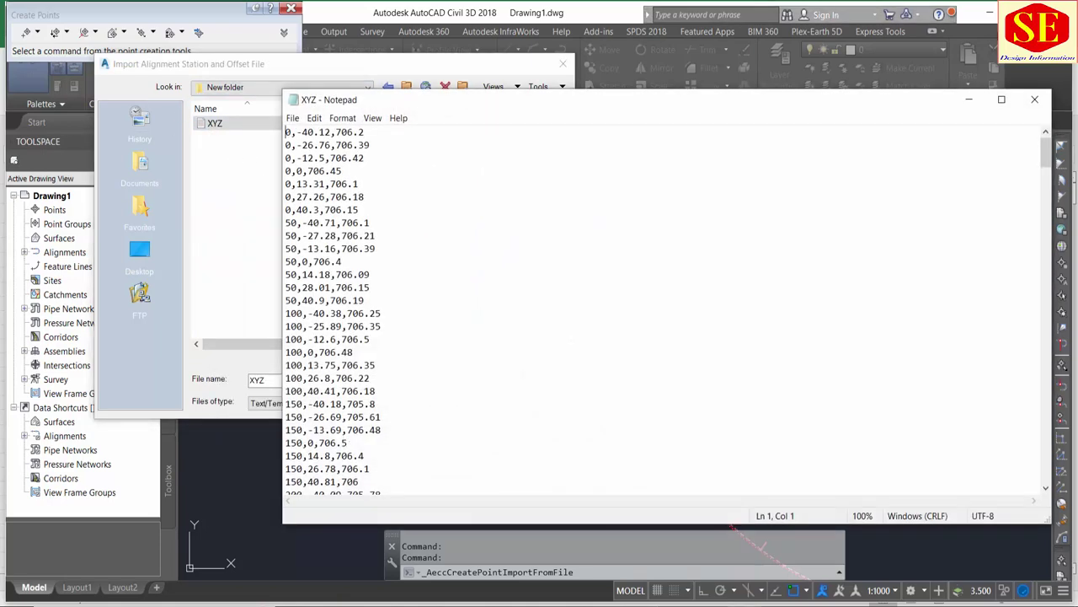
pyautogui.click(1035, 99)
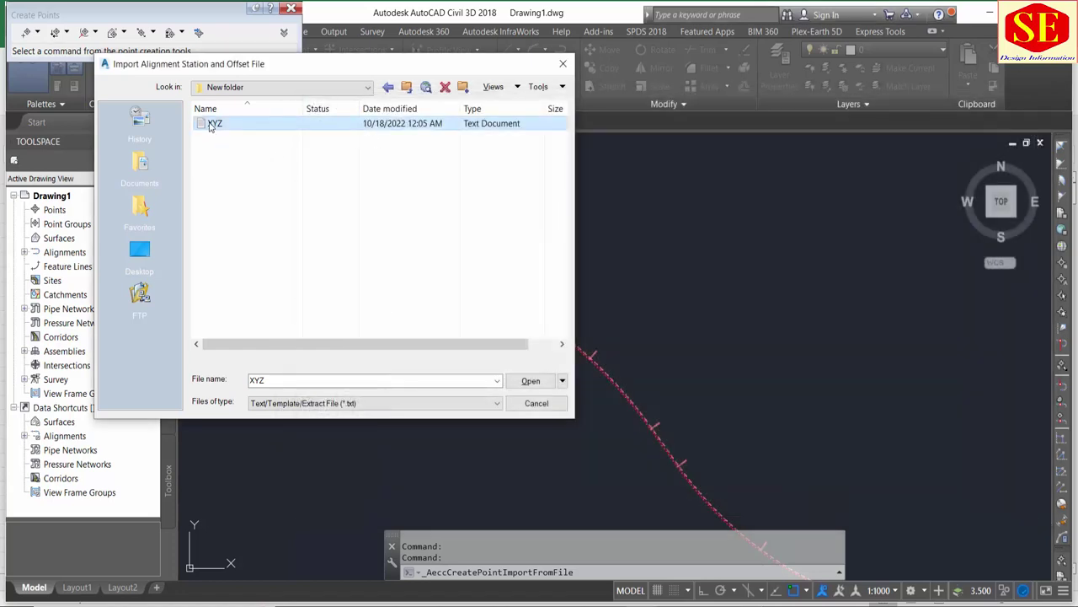
pyautogui.doubleClick(213, 124)
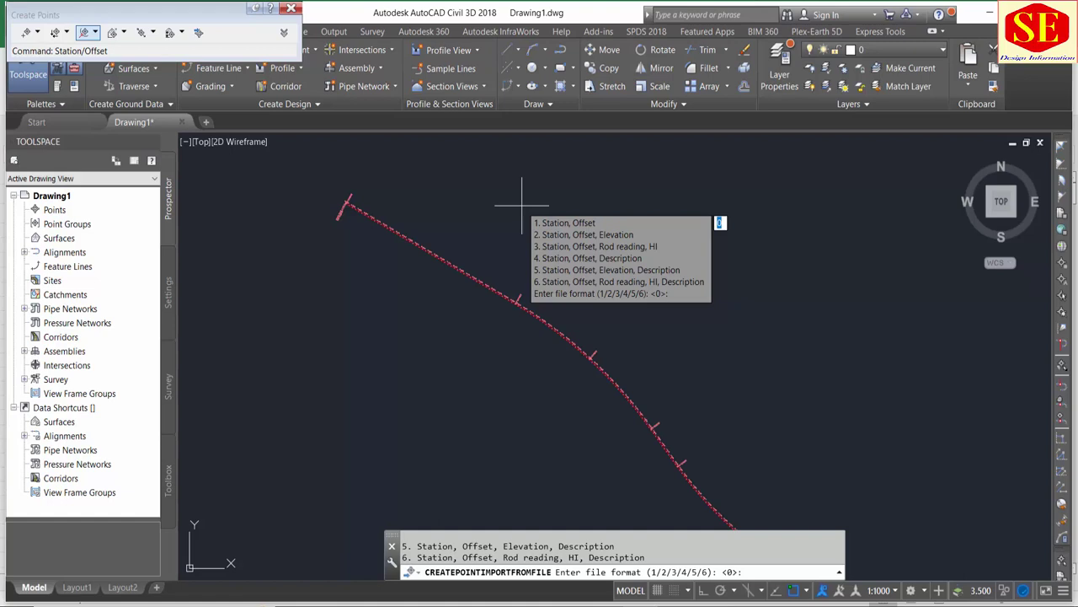
# - Import it as comma-delimited station-offset-elevation, keeping -99999 invalid indicators, referenced to Project CL
pyautogui.write('2')
pyautogui.press('Return')
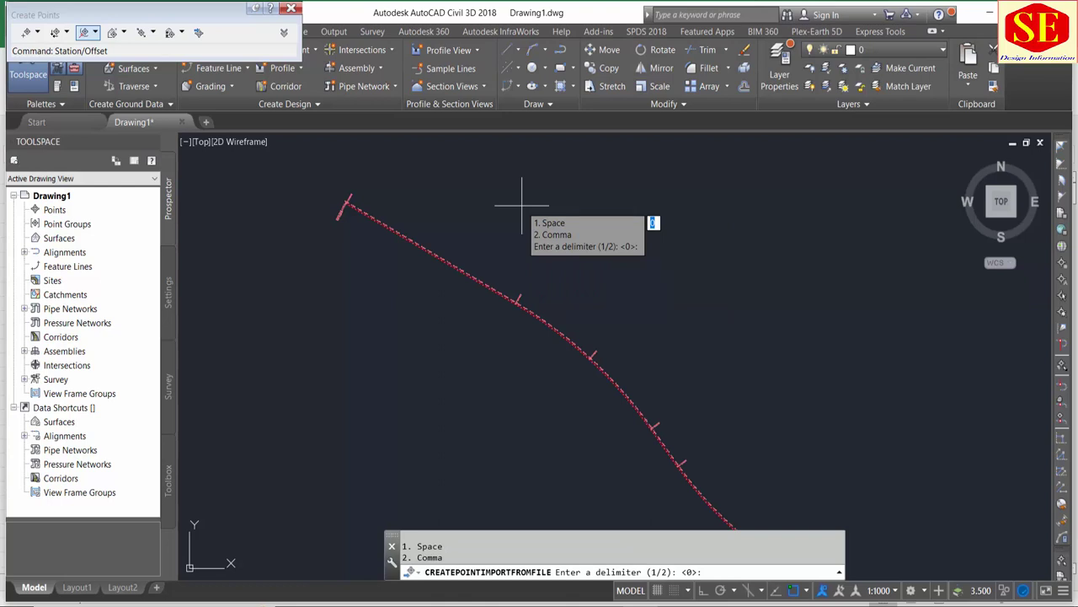
pyautogui.write('2')
pyautogui.press('Return')
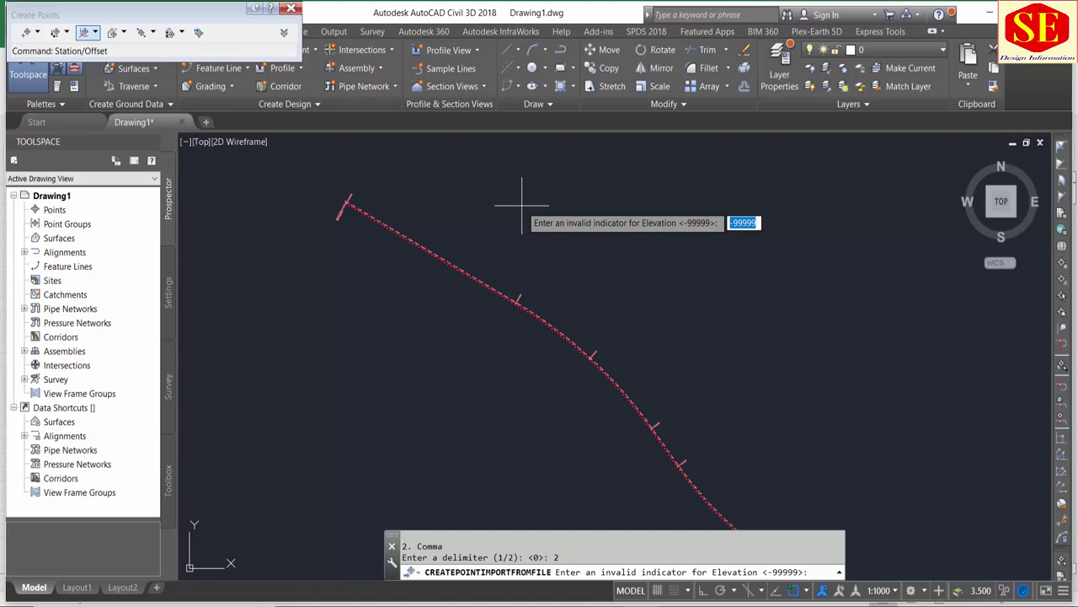
pyautogui.press('Return')
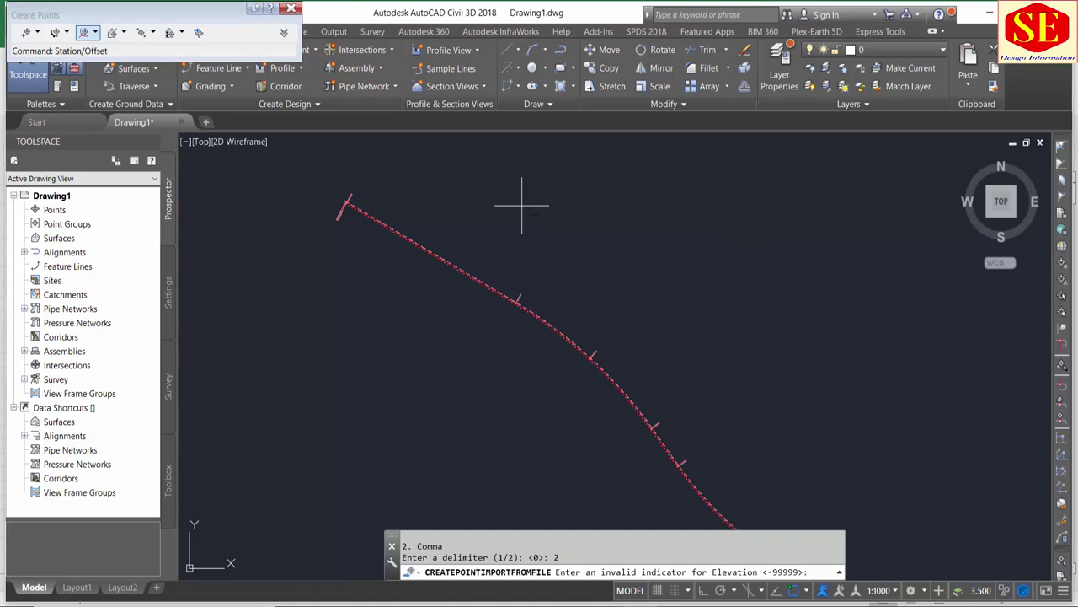
pyautogui.press('Return')
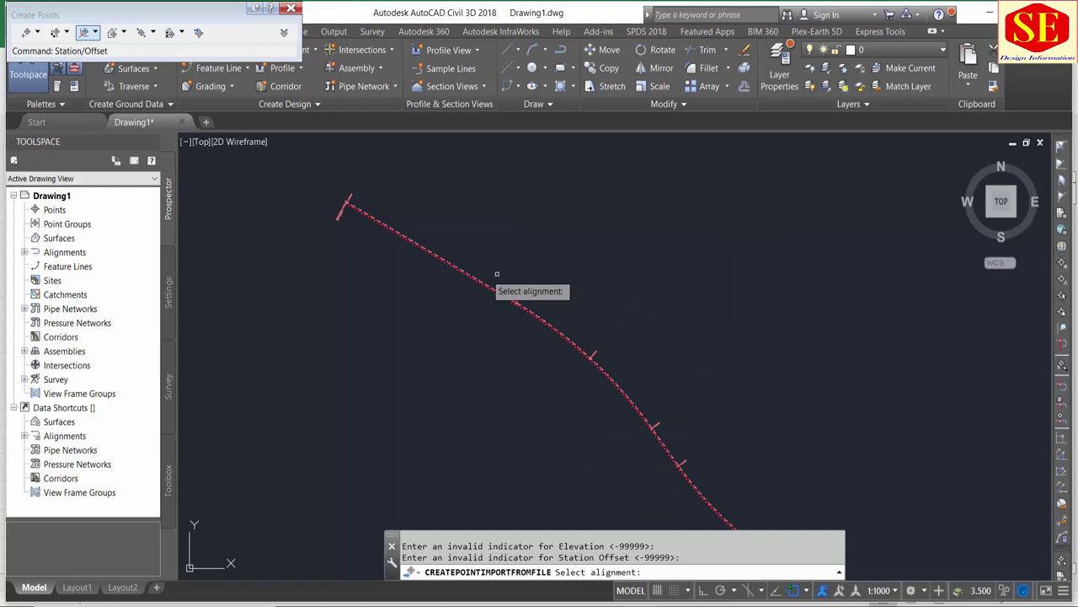
pyautogui.scroll(3, 484, 287)
pyautogui.scroll(2, 466, 271)
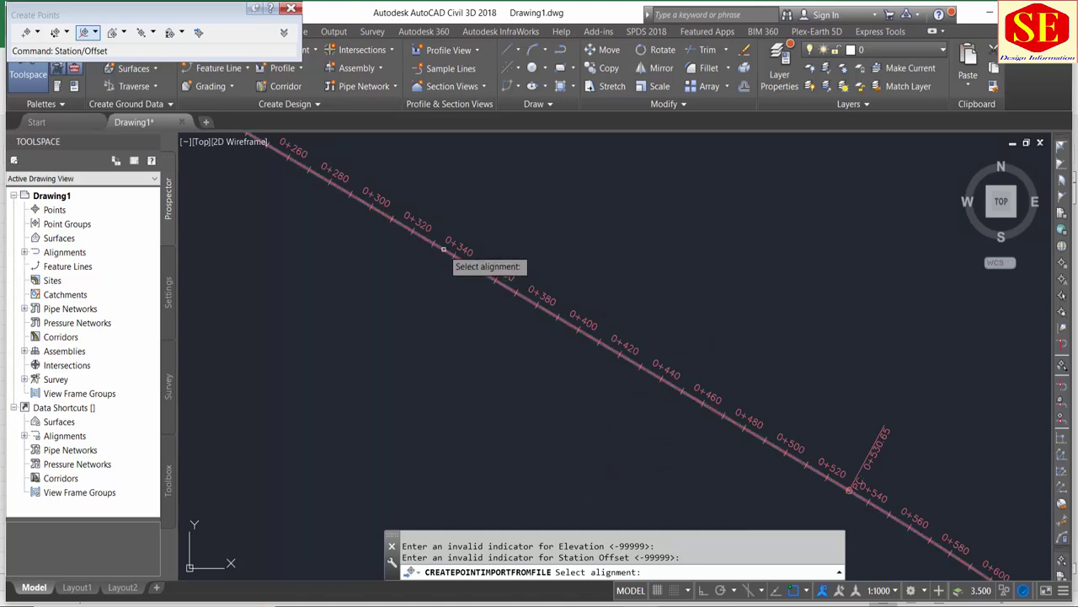
pyautogui.click(439, 250)
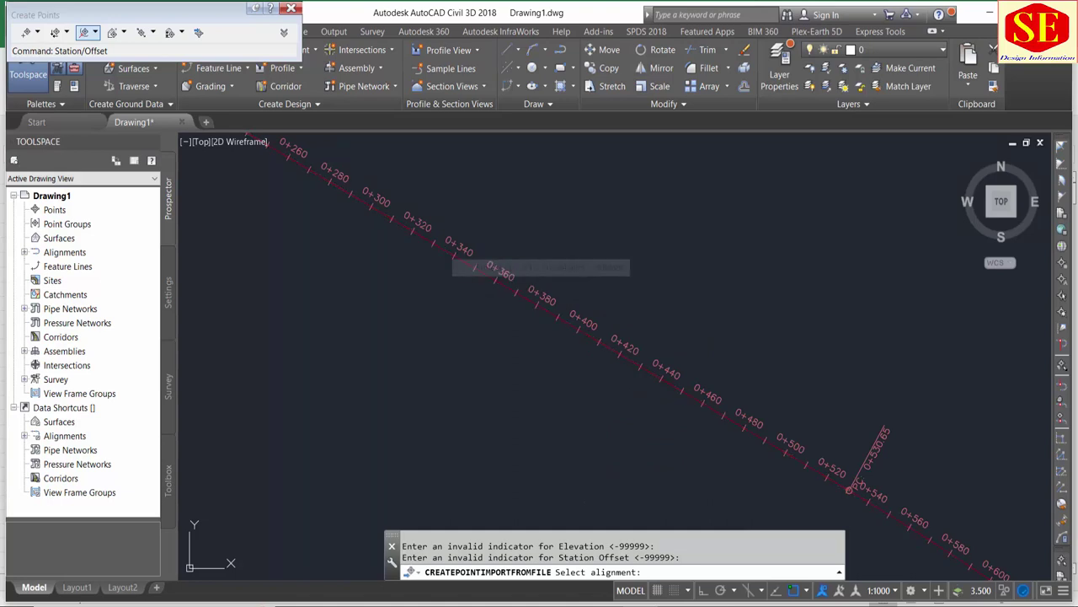
pyautogui.scroll(-3, 632, 301)
pyautogui.scroll(-2, 571, 278)
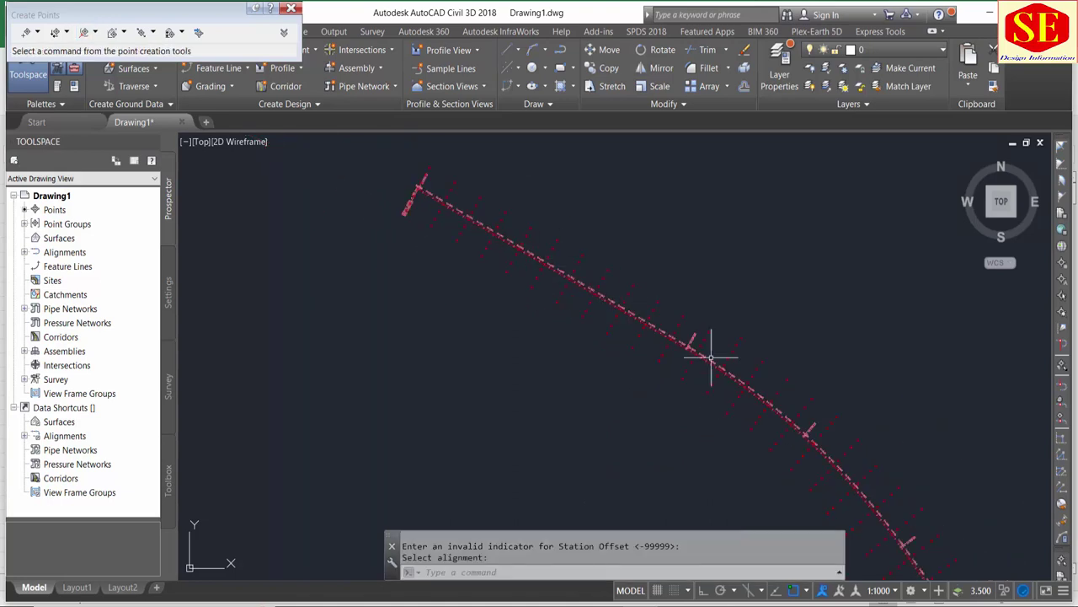
pyautogui.moveTo(710, 357); pyautogui.dragTo(619, 233, button='middle')
pyautogui.scroll(1, 841, 379)
pyautogui.moveTo(841, 378)
pyautogui.mouseDown(button='middle')
pyautogui.moveTo(562, 261)
pyautogui.moveTo(726, 379)
pyautogui.mouseUp(button='middle')
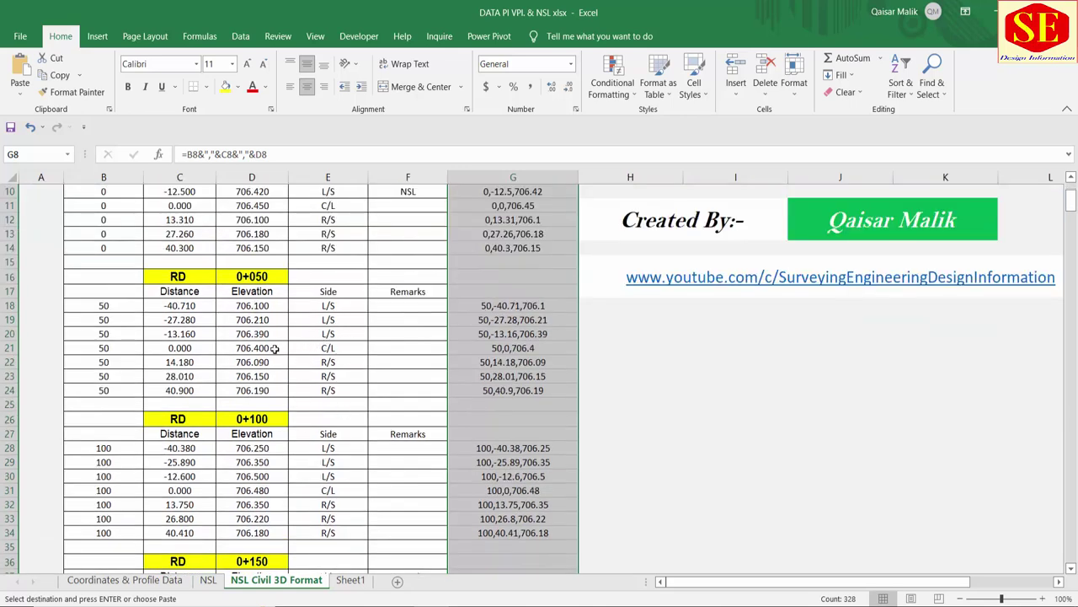
pyautogui.hotkey('ctrl', 'v')
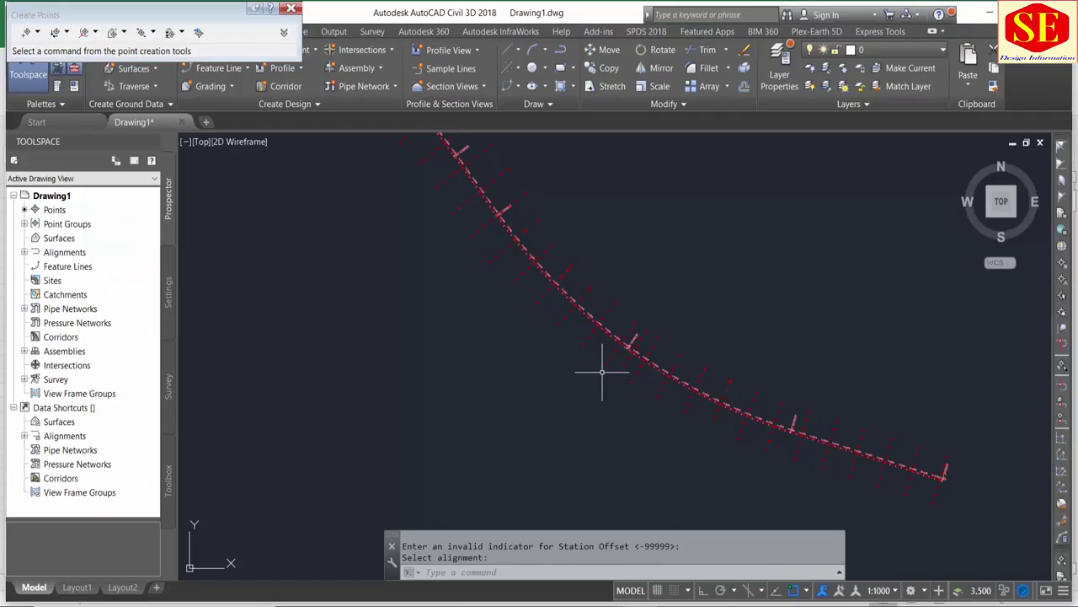
pyautogui.scroll(2, 559, 288)
pyautogui.scroll(2, 519, 232)
pyautogui.scroll(3, 500, 224)
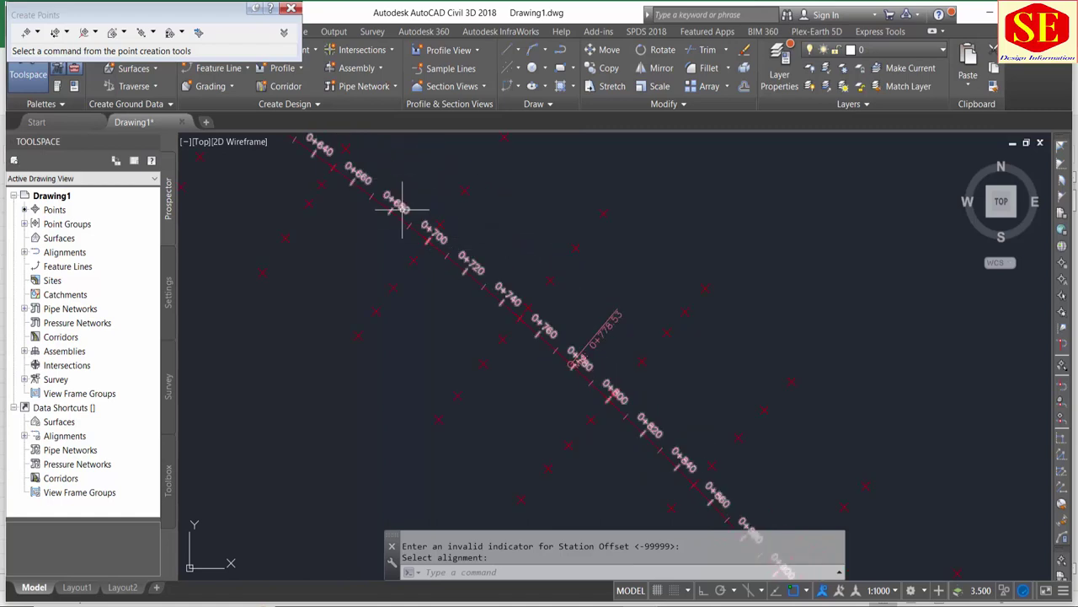
pyautogui.scroll(-2, 826, 470)
pyautogui.scroll(-2, 457, 357)
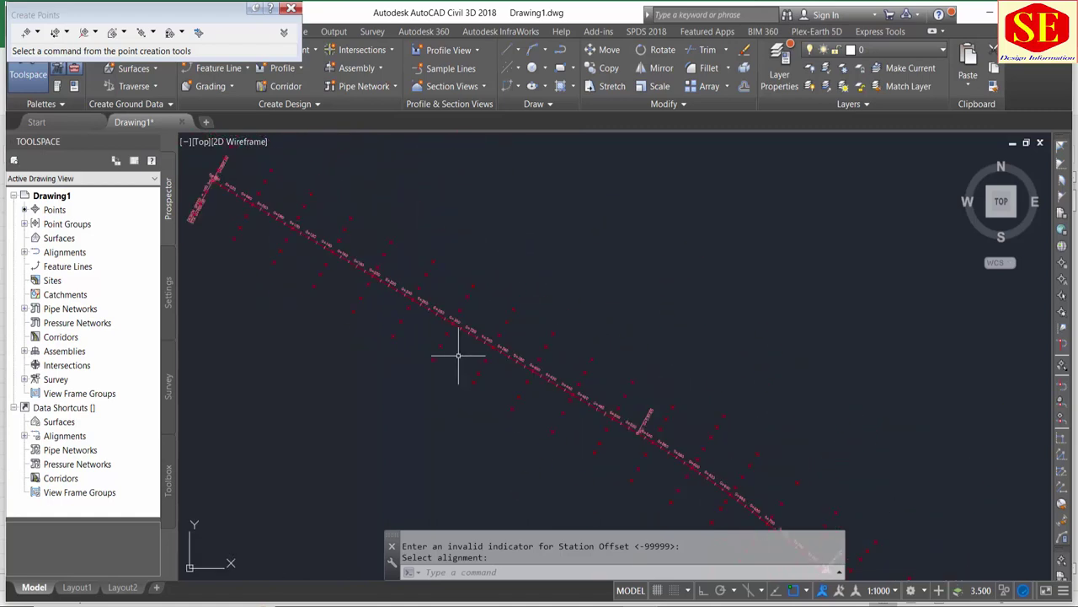
pyautogui.scroll(-1, 638, 366)
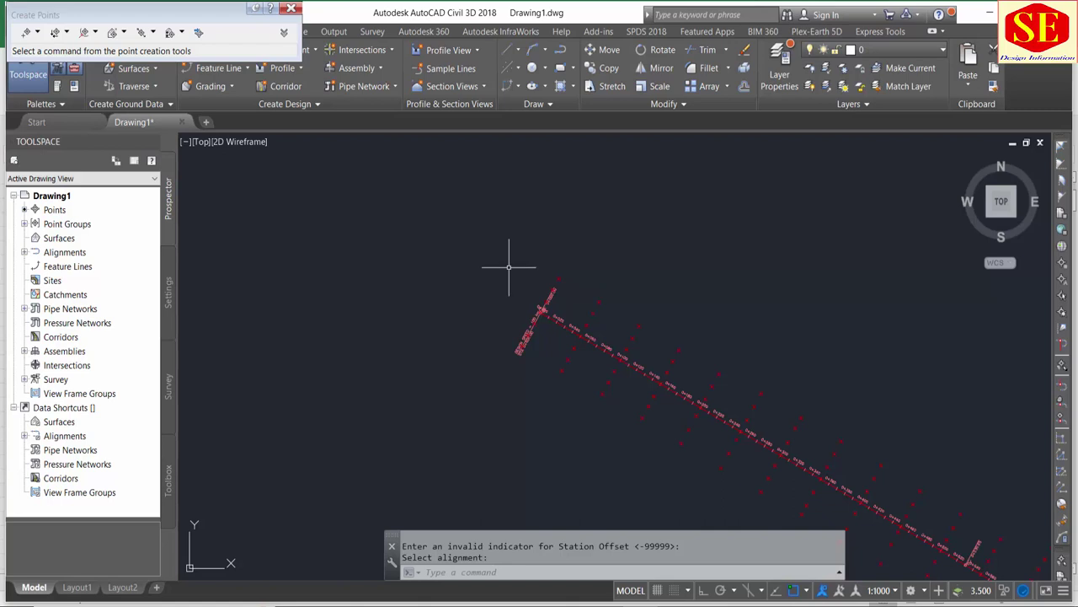
pyautogui.moveTo(662, 422); pyautogui.dragTo(441, 288, button='middle')
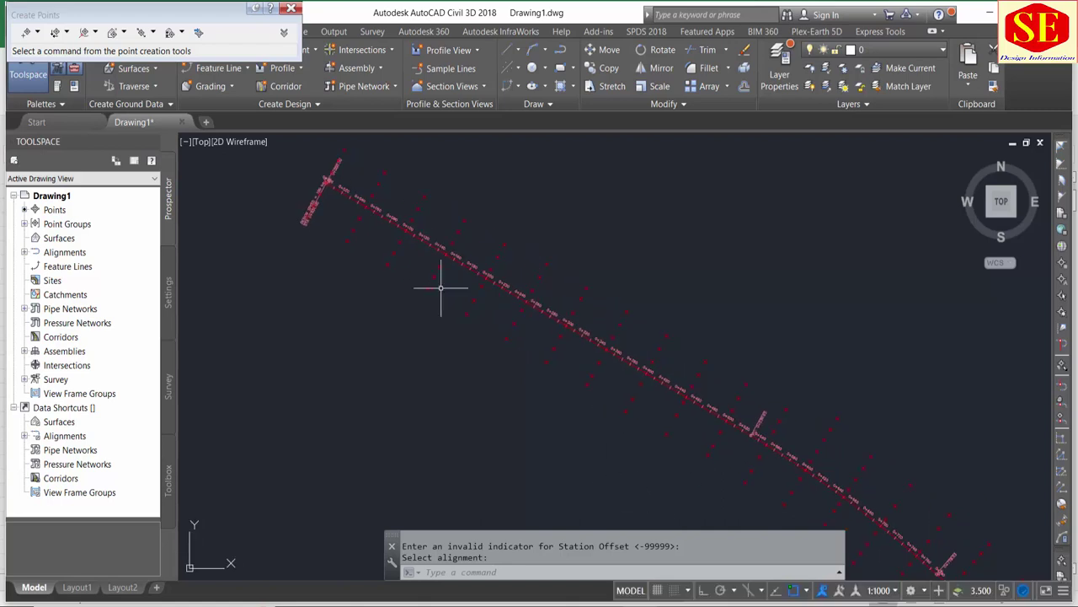
pyautogui.scroll(2, 809, 466)
pyautogui.scroll(-2, 724, 299)
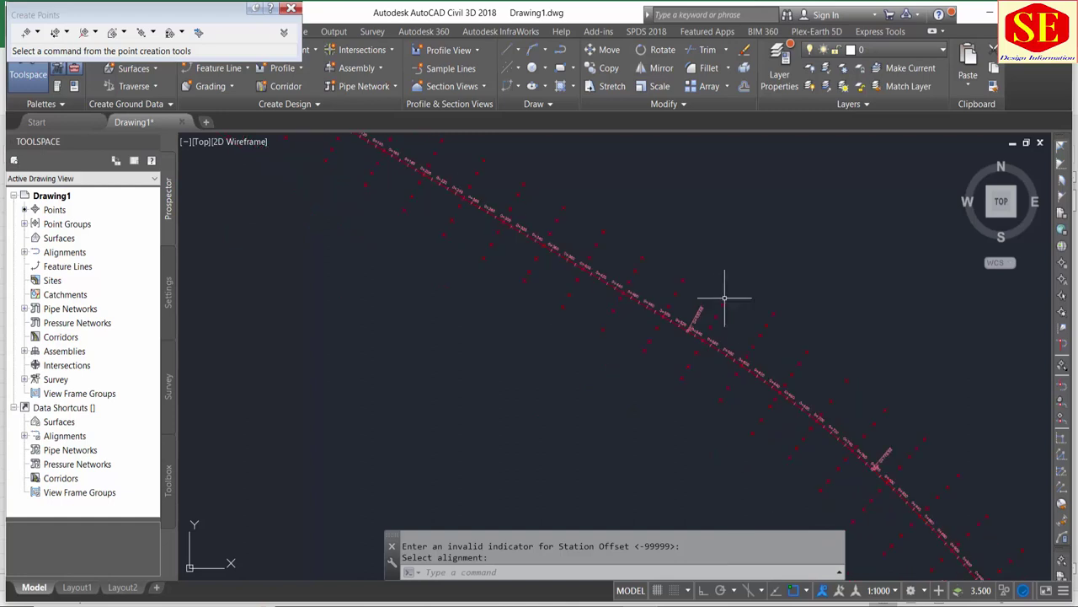
pyautogui.scroll(-3, 725, 298)
pyautogui.scroll(2, 829, 309)
pyautogui.scroll(-1, 700, 243)
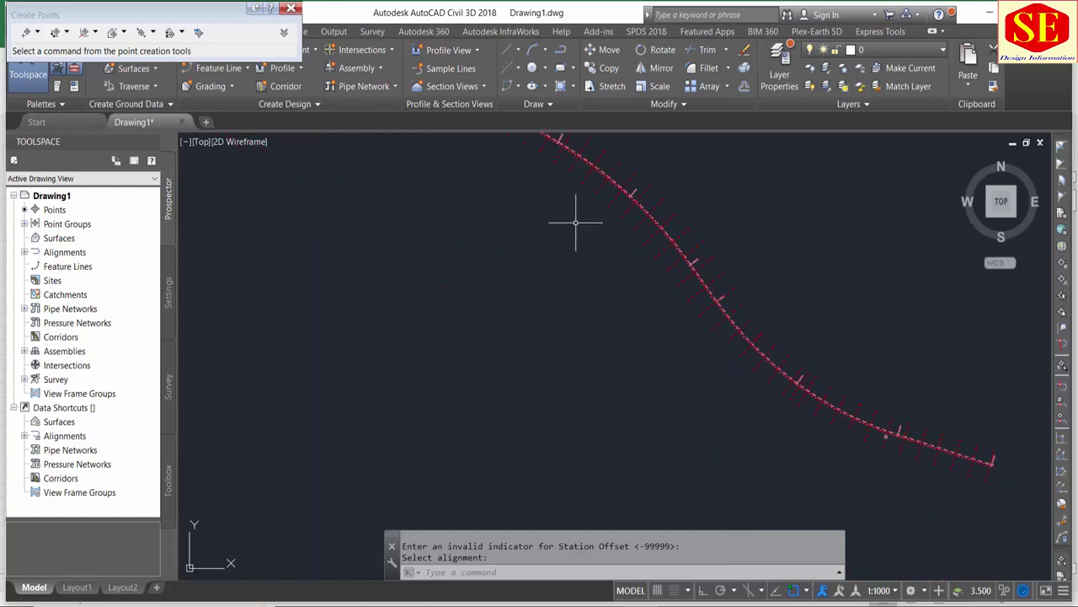
pyautogui.moveTo(576, 222); pyautogui.dragTo(620, 366, button='middle')
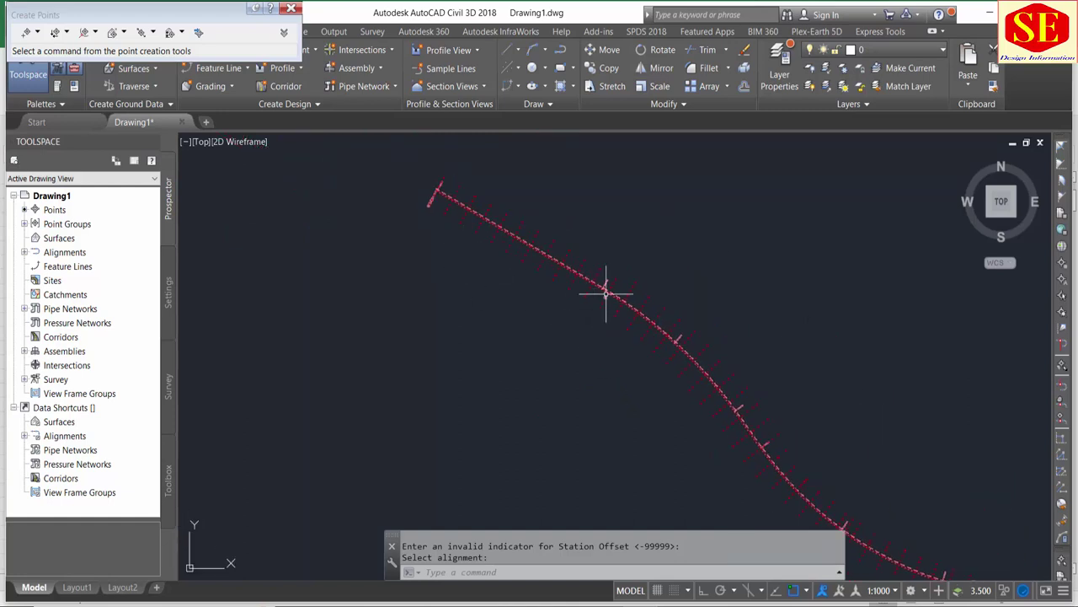
pyautogui.scroll(3, 589, 295)
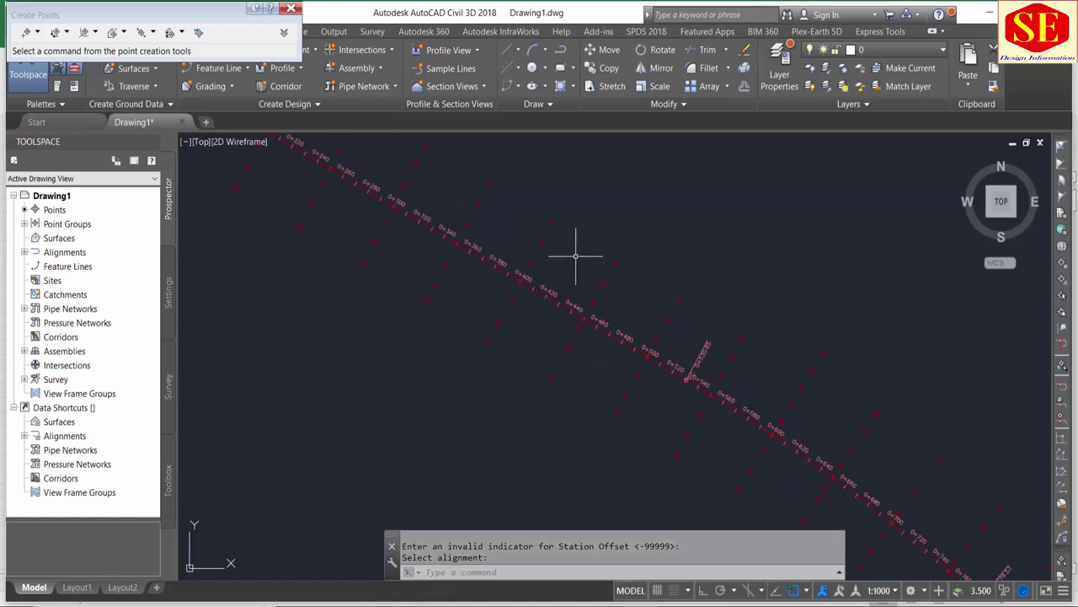
pyautogui.moveTo(623, 327)
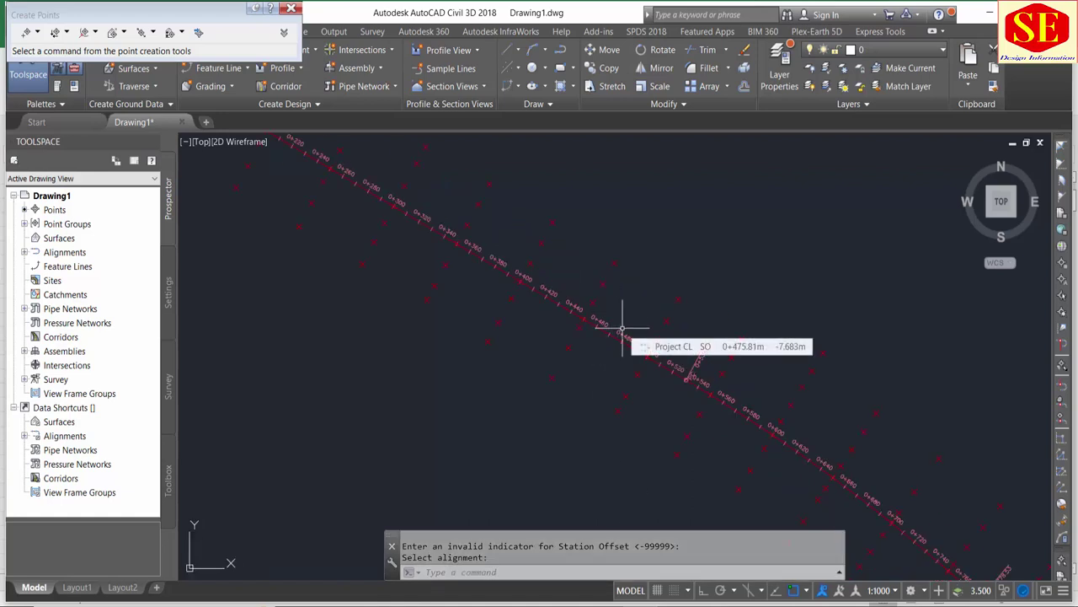
pyautogui.scroll(-5, 623, 328)
pyautogui.scroll(5, 483, 233)
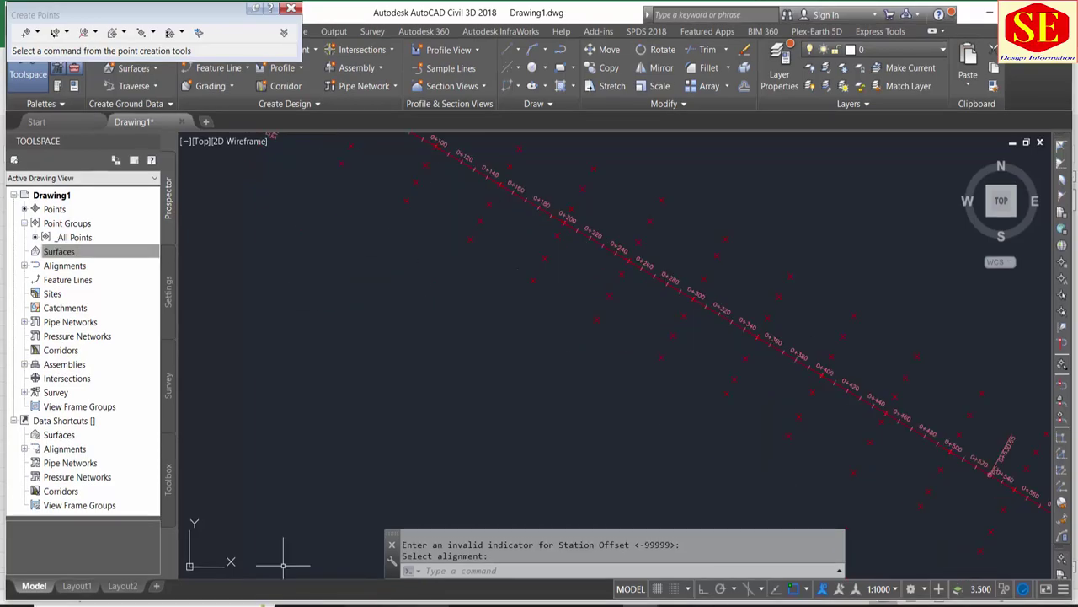
pyautogui.hotkey('alt', 'Tab')
pyautogui.click(180, 305)
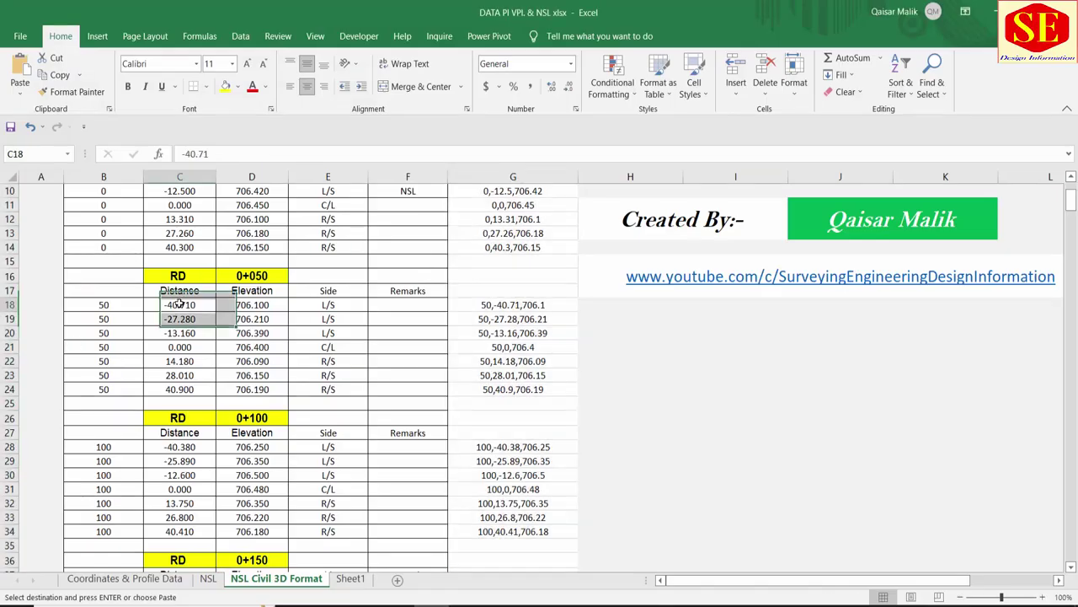
pyautogui.click(244, 309)
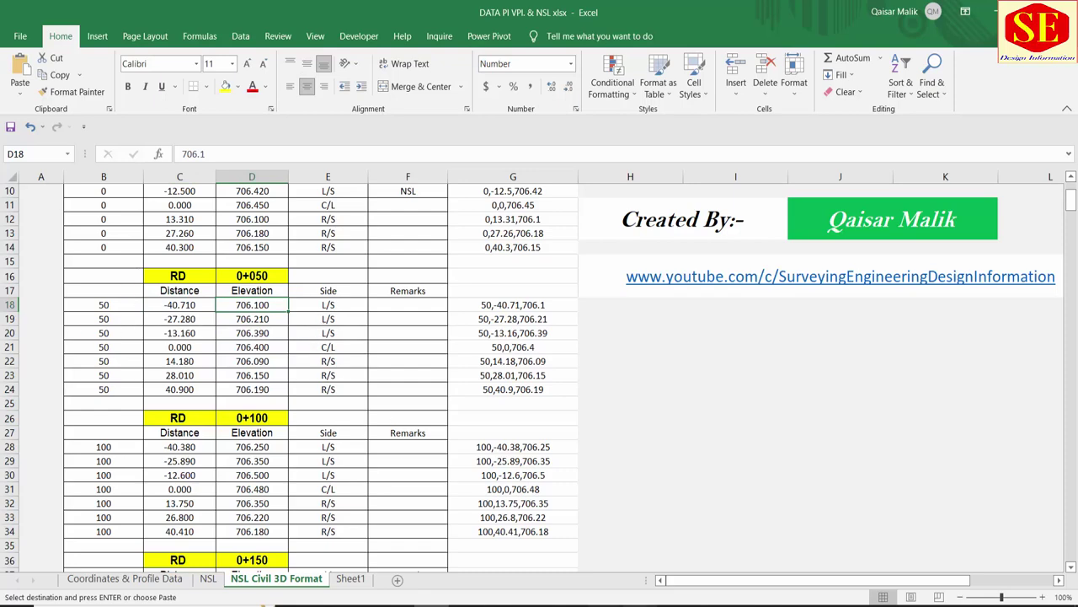
pyautogui.hotkey('alt', 'Tab')
pyautogui.scroll(-2, 626, 312)
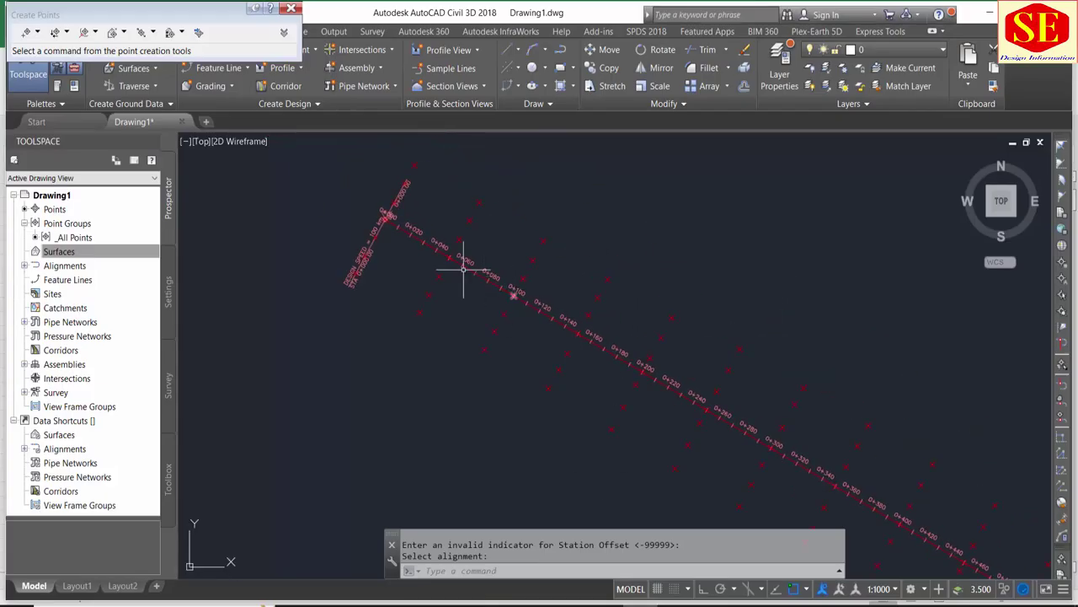
pyautogui.scroll(1, 463, 269)
# - Review the _All Points table, checking the elevations of points 3, 6 and 4
pyautogui.click(74, 252)
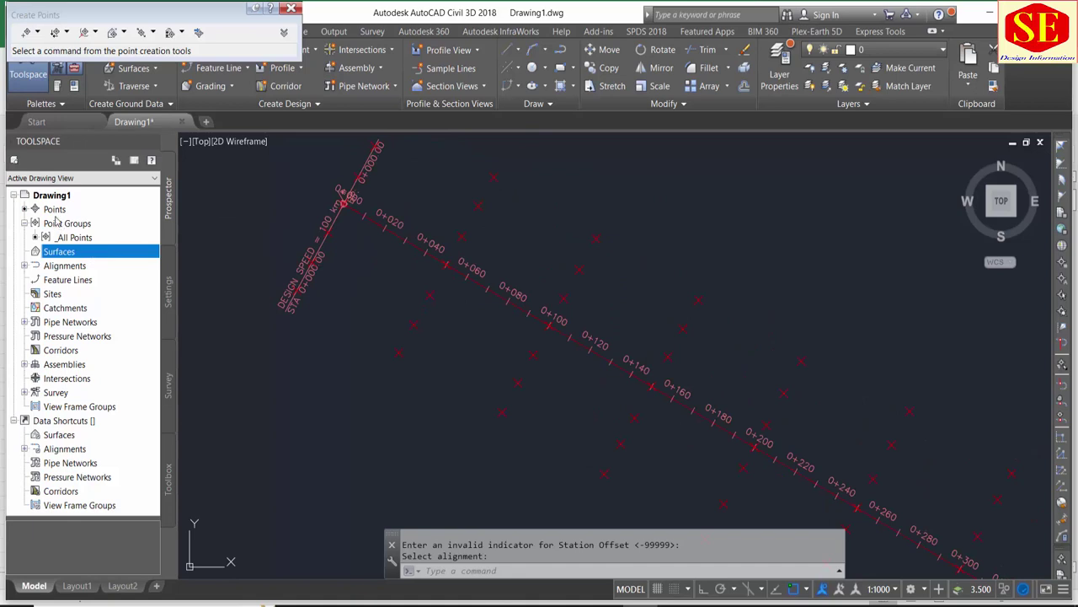
pyautogui.click(56, 221)
pyautogui.rightClick(57, 237)
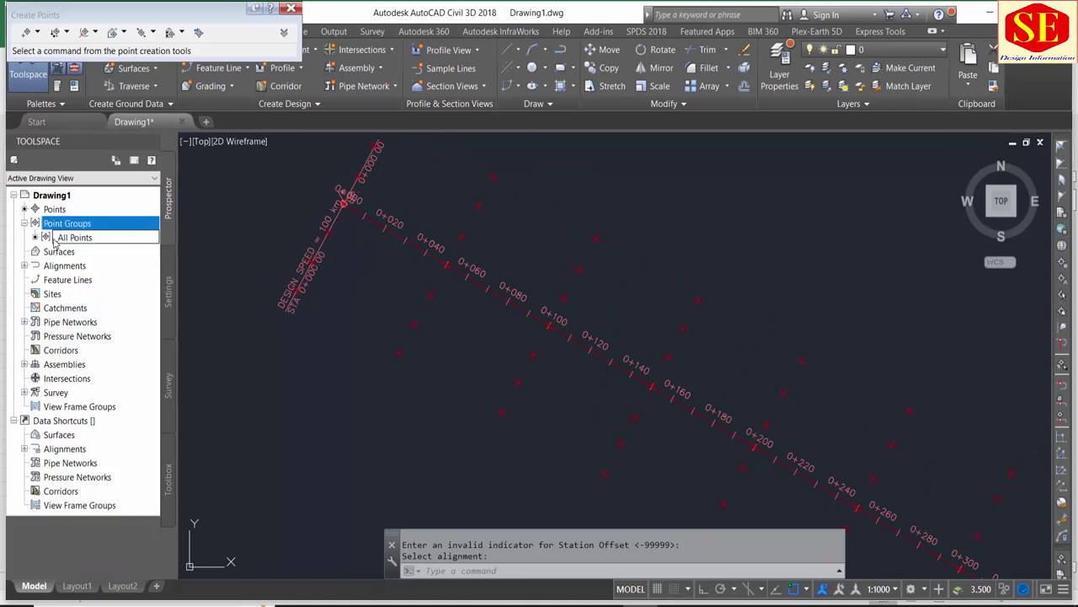
pyautogui.click(89, 266)
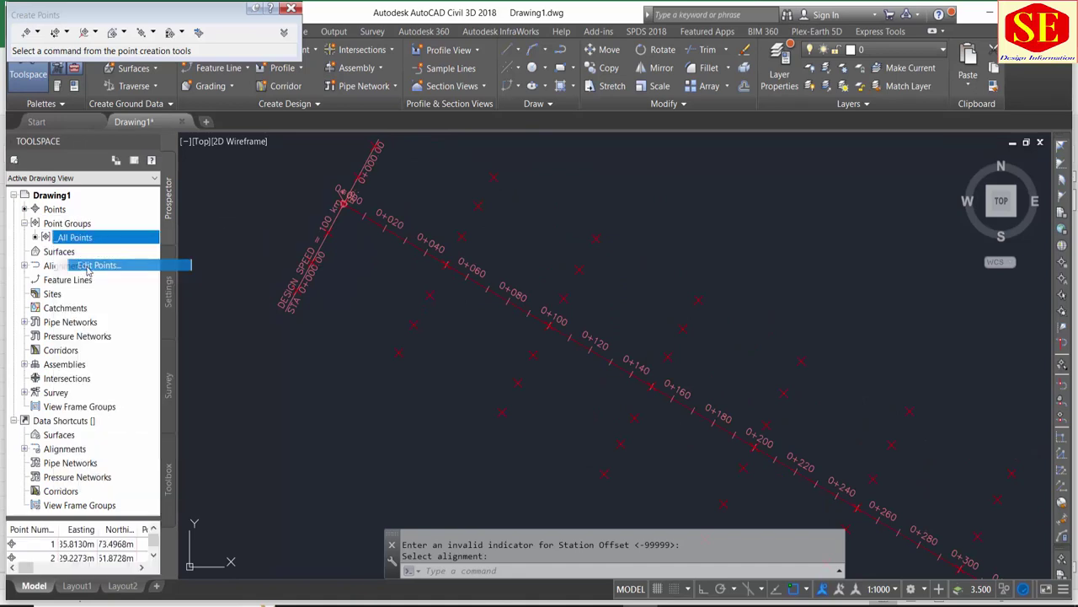
pyautogui.click(69, 75)
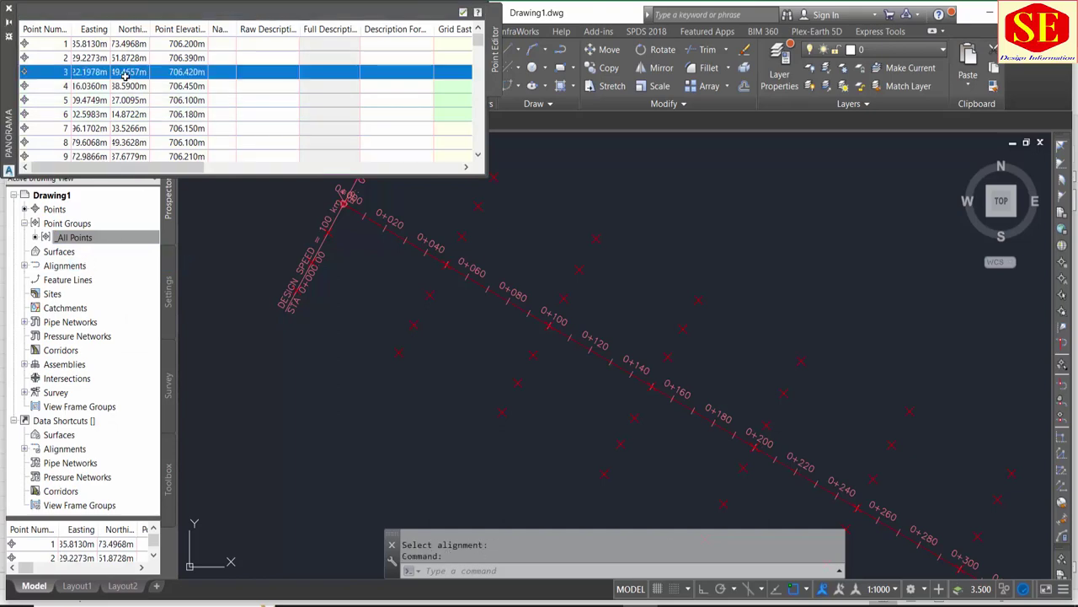
pyautogui.click(131, 114)
pyautogui.click(203, 90)
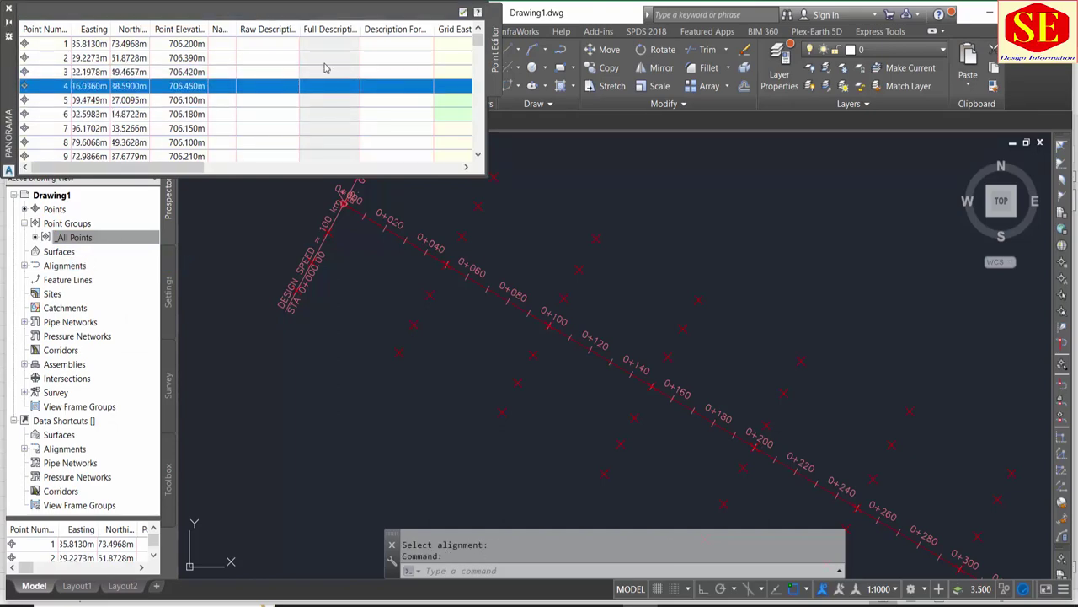
pyautogui.click(9, 9)
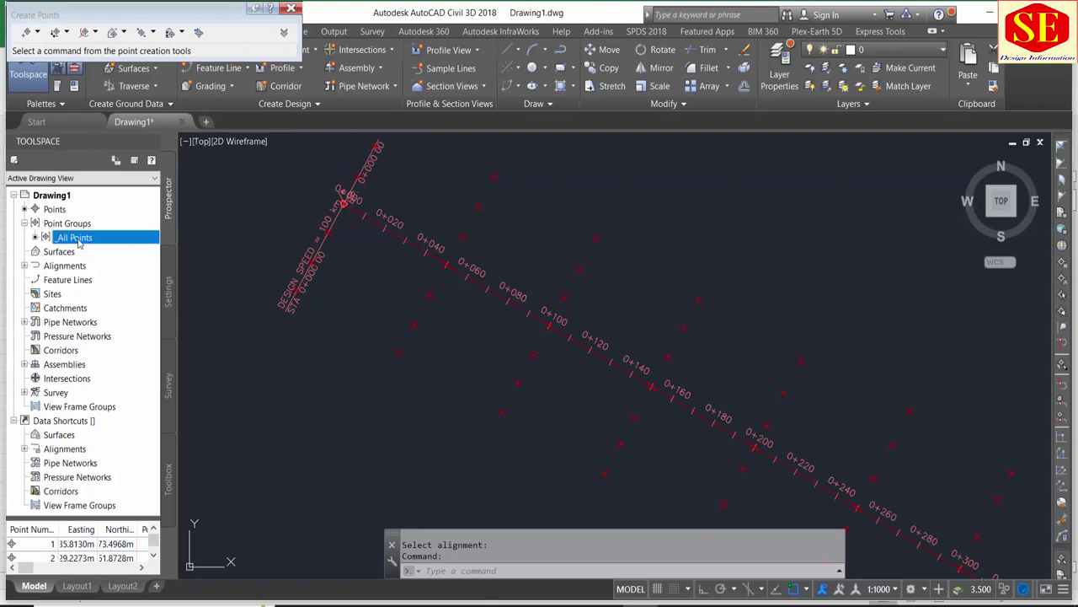
# - Open the Point Groups list, which shows only the _All Points group
pyautogui.click(77, 226)
pyautogui.rightClick(78, 226)
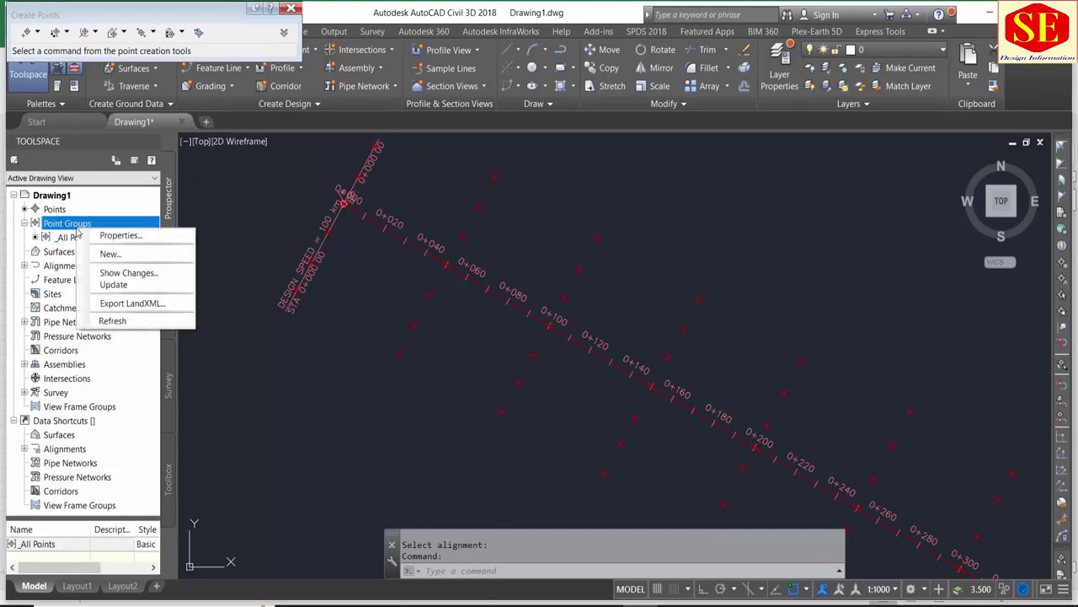
pyautogui.click(108, 236)
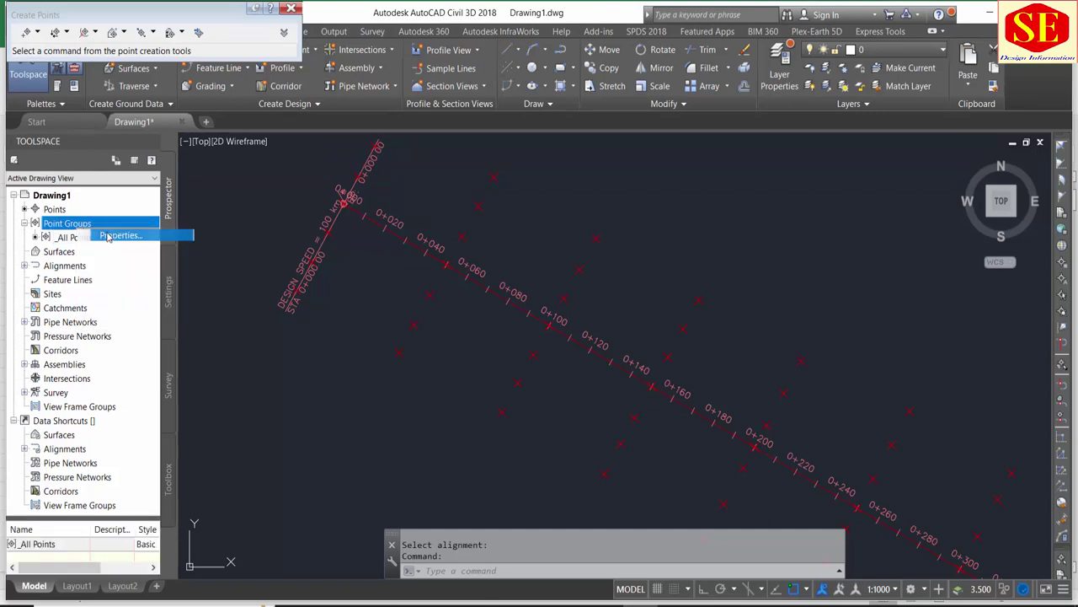
pyautogui.click(460, 283)
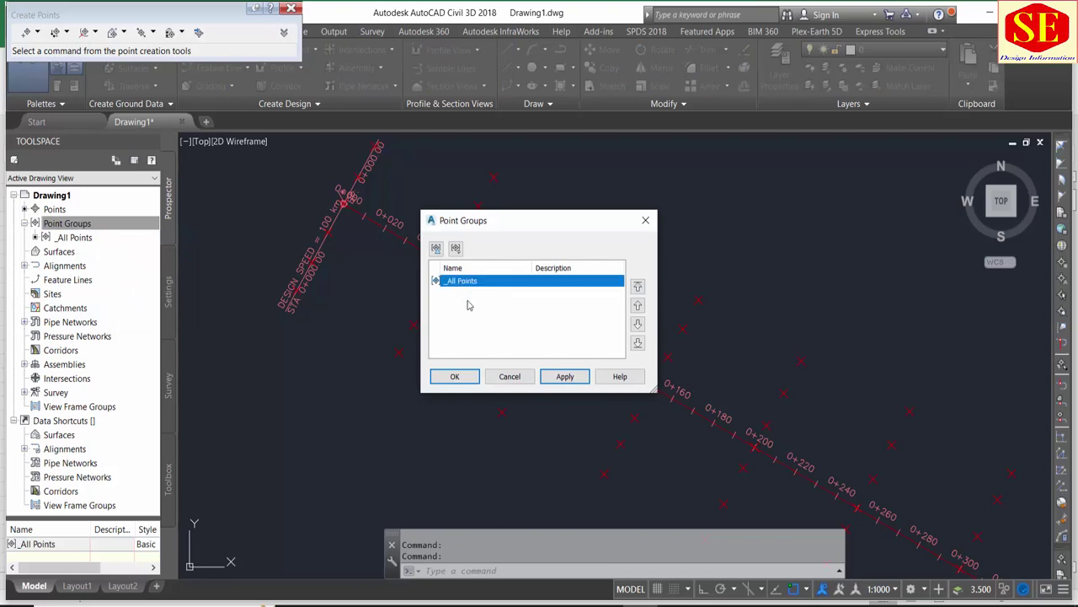
# - Apply the Elevation Only point label style to the _All Points group
pyautogui.click(509, 377)
pyautogui.rightClick(82, 239)
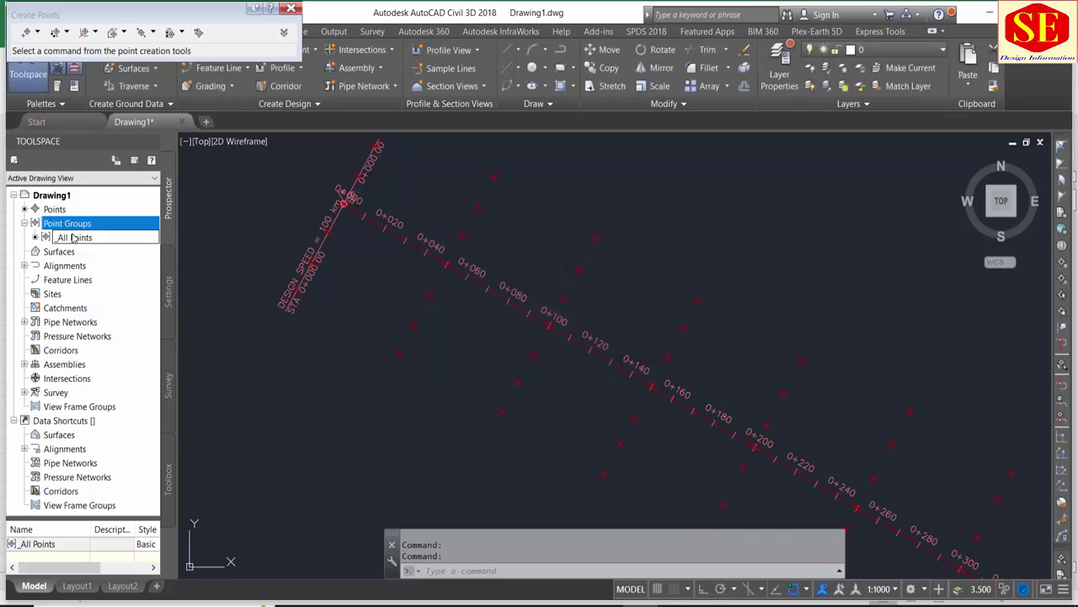
pyautogui.click(122, 247)
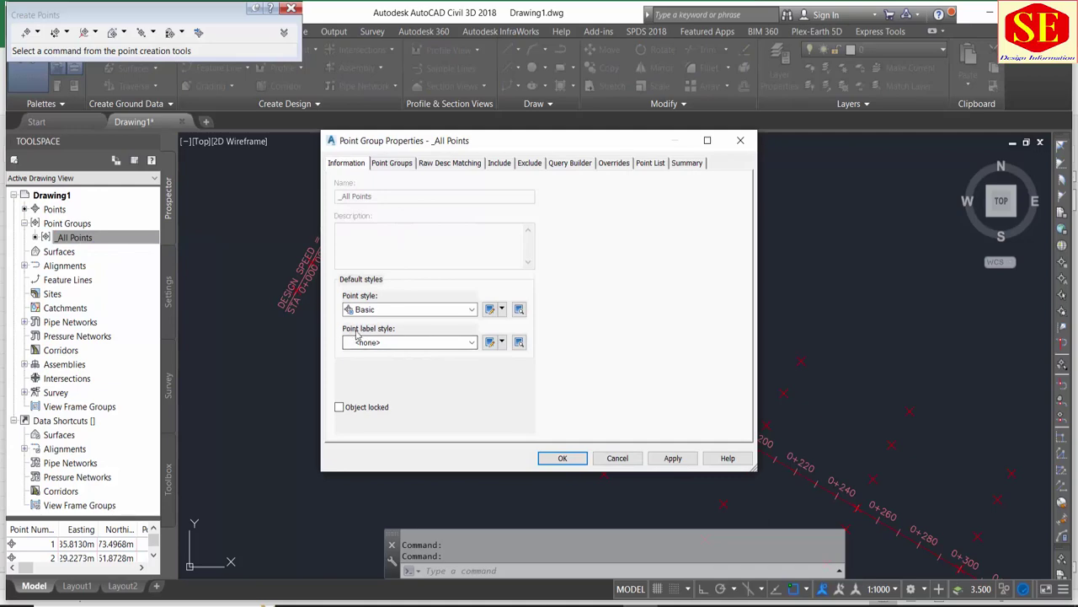
pyautogui.click(411, 346)
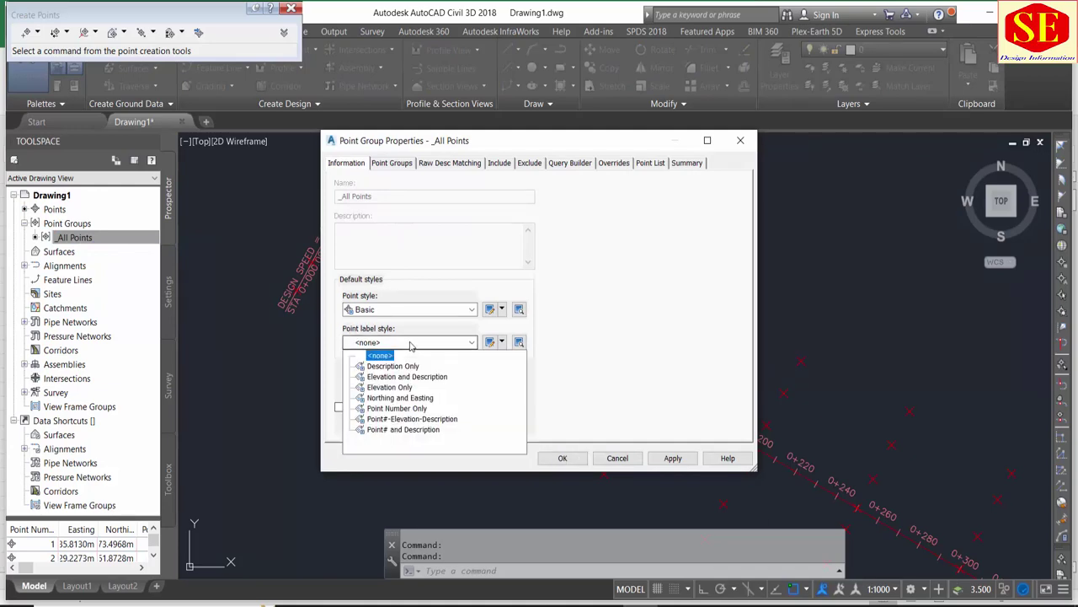
pyautogui.click(386, 388)
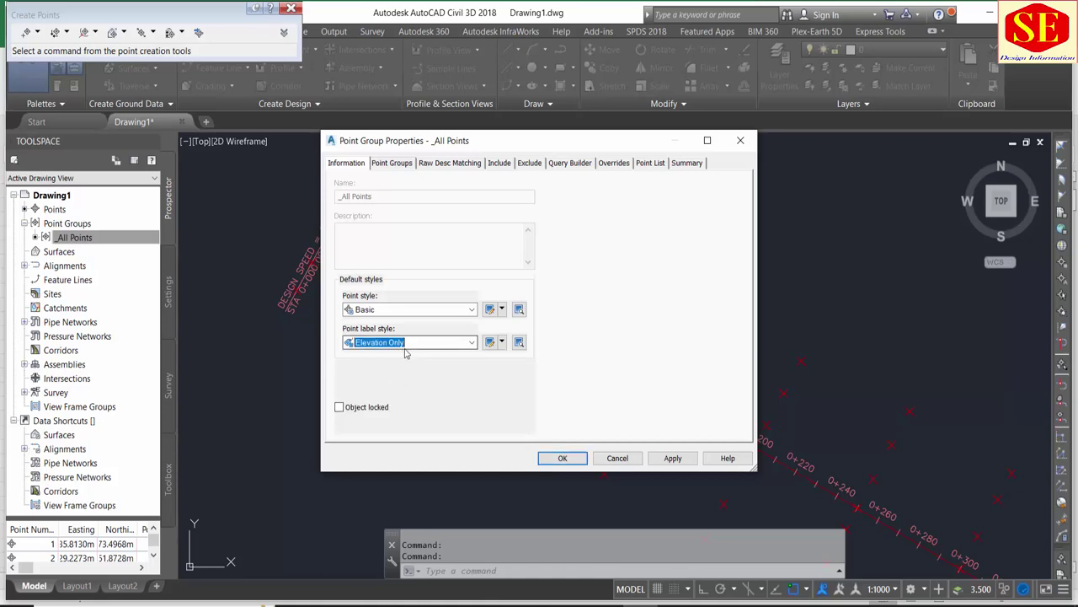
pyautogui.click(673, 458)
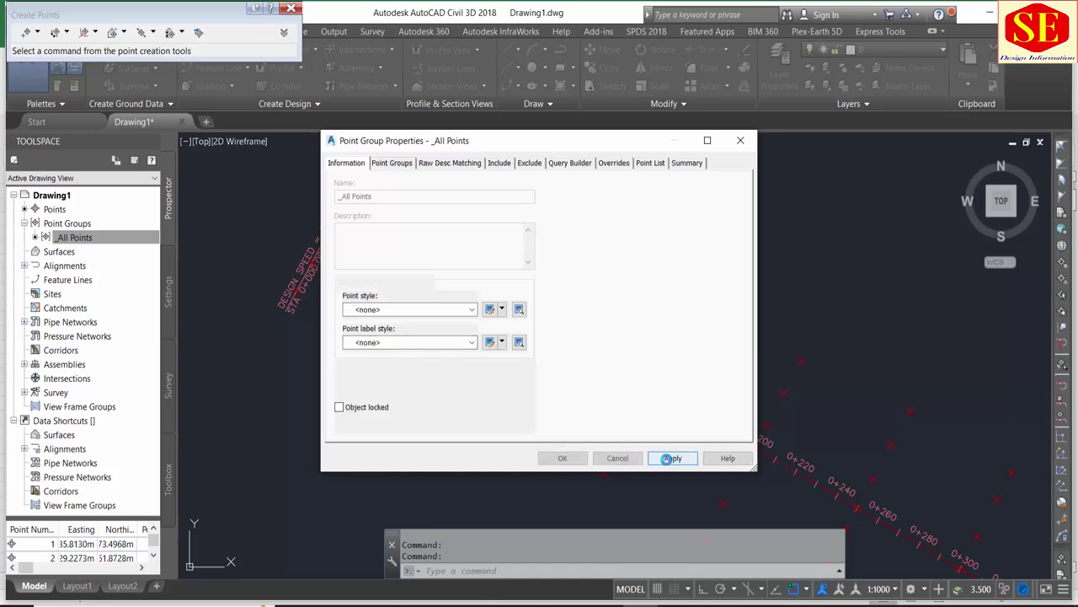
pyautogui.click(404, 344)
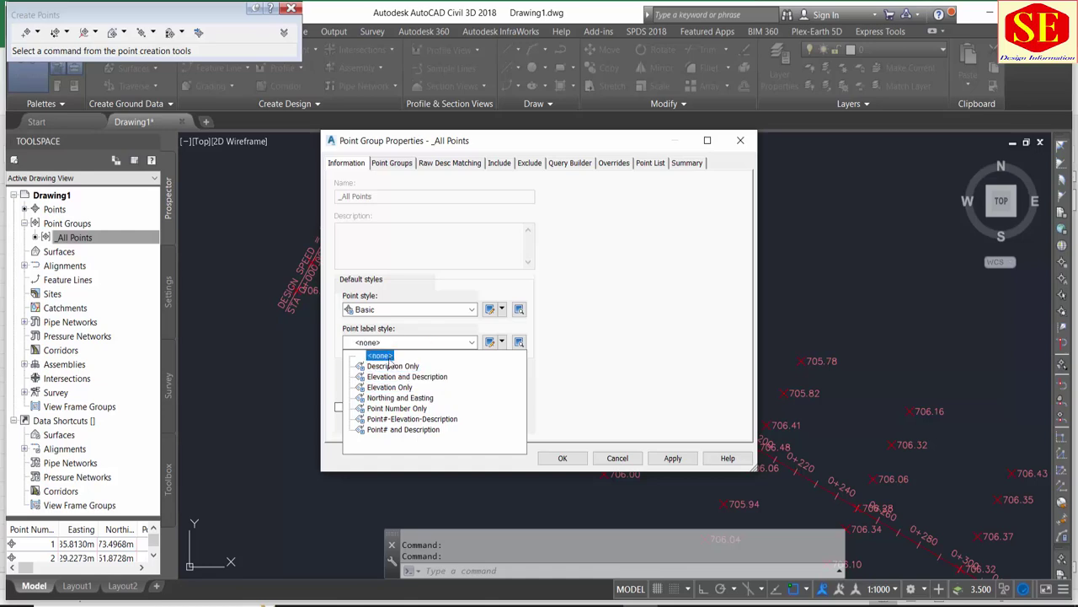
pyautogui.click(563, 458)
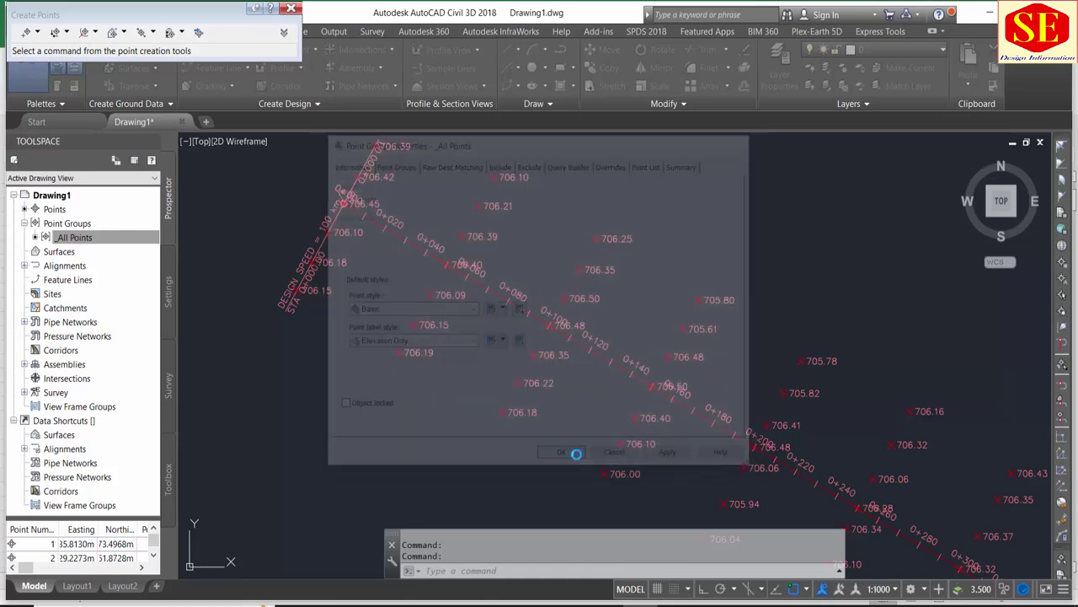
pyautogui.scroll(4, 623, 401)
pyautogui.scroll(-4, 623, 296)
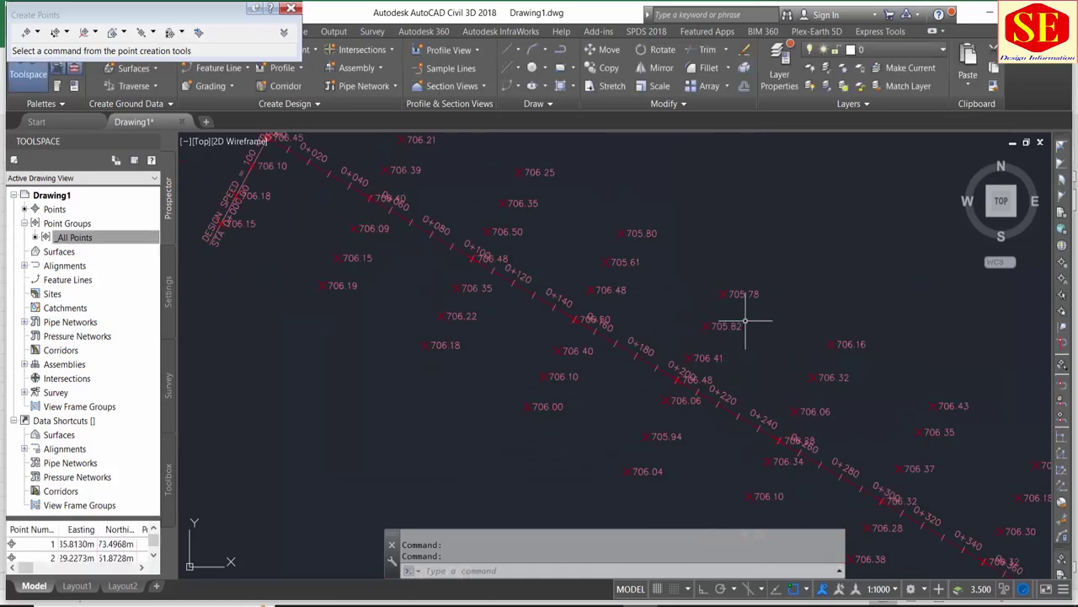
pyautogui.scroll(2, 720, 294)
pyautogui.scroll(2, 719, 294)
pyautogui.scroll(-6, 625, 289)
pyautogui.moveTo(540, 236); pyautogui.dragTo(390, 192, button='middle')
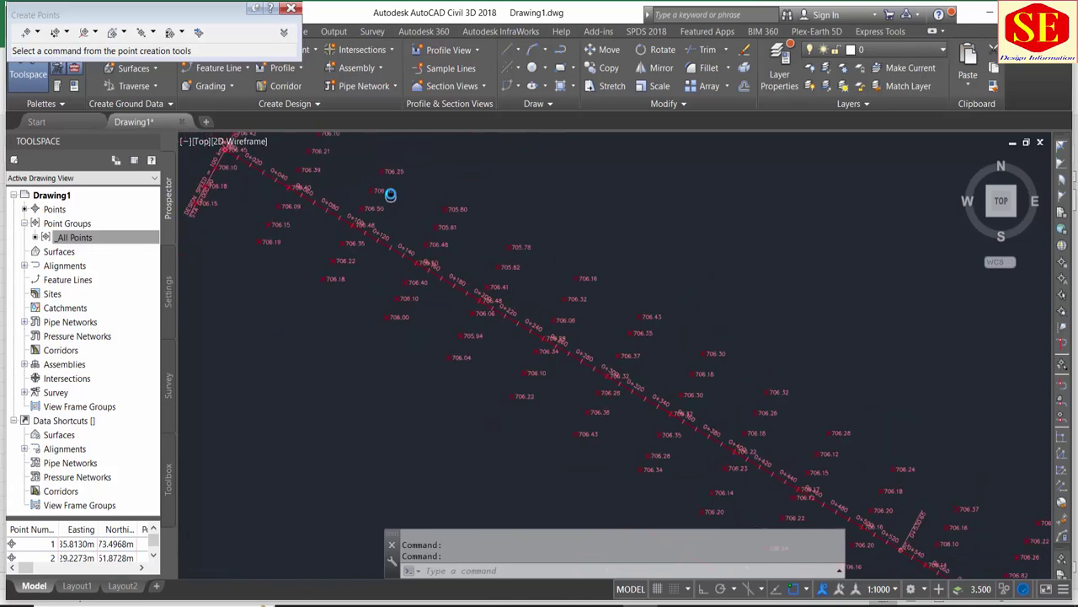
# - Change the _All Points label style to <none> so points show unlabelled
pyautogui.click(54, 239)
pyautogui.rightClick(81, 241)
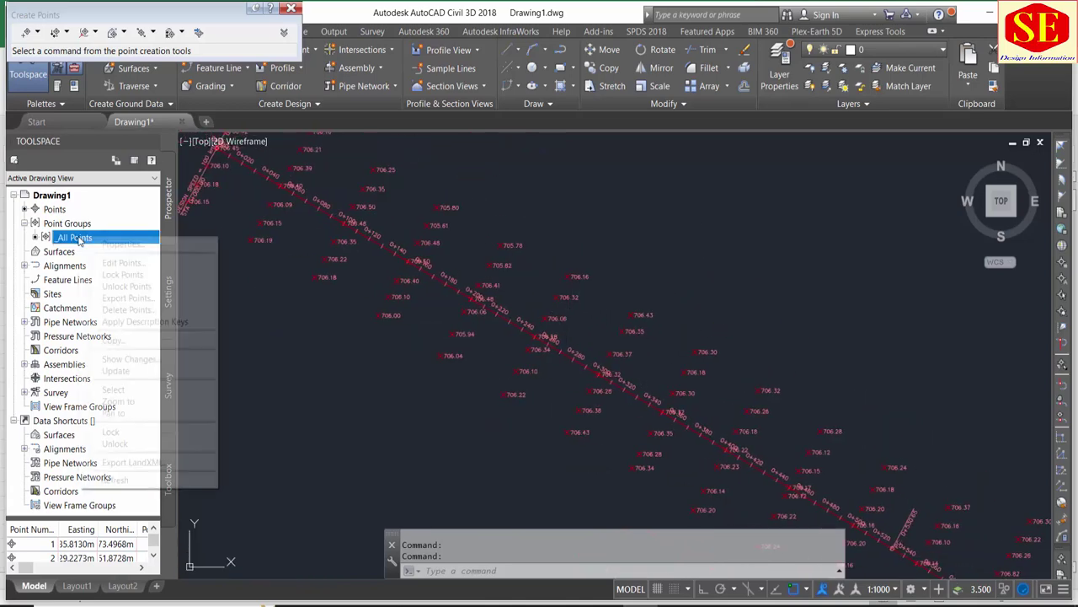
pyautogui.click(180, 244)
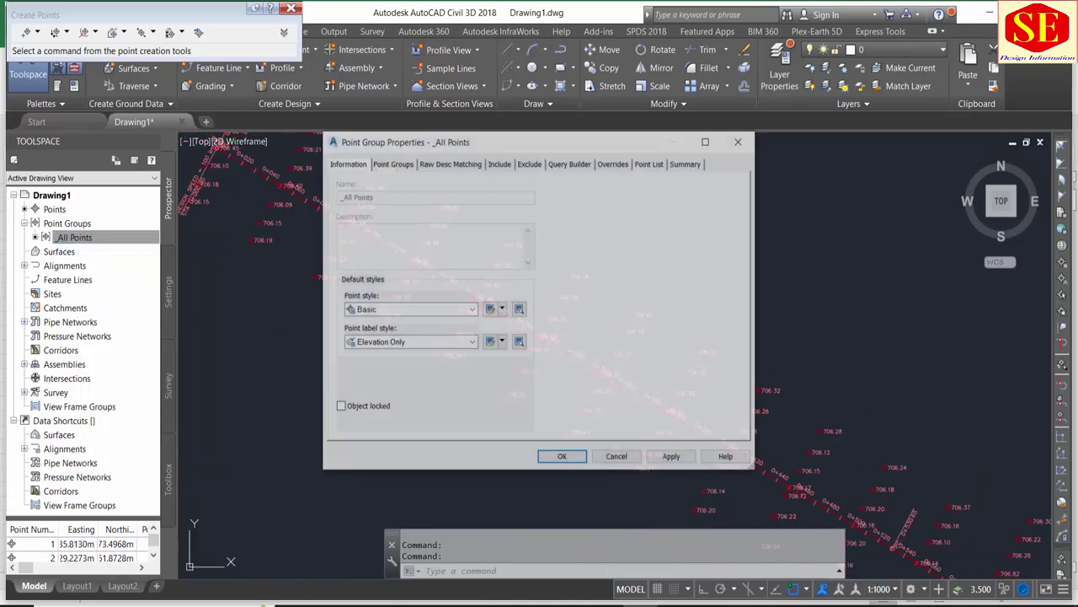
pyautogui.click(391, 342)
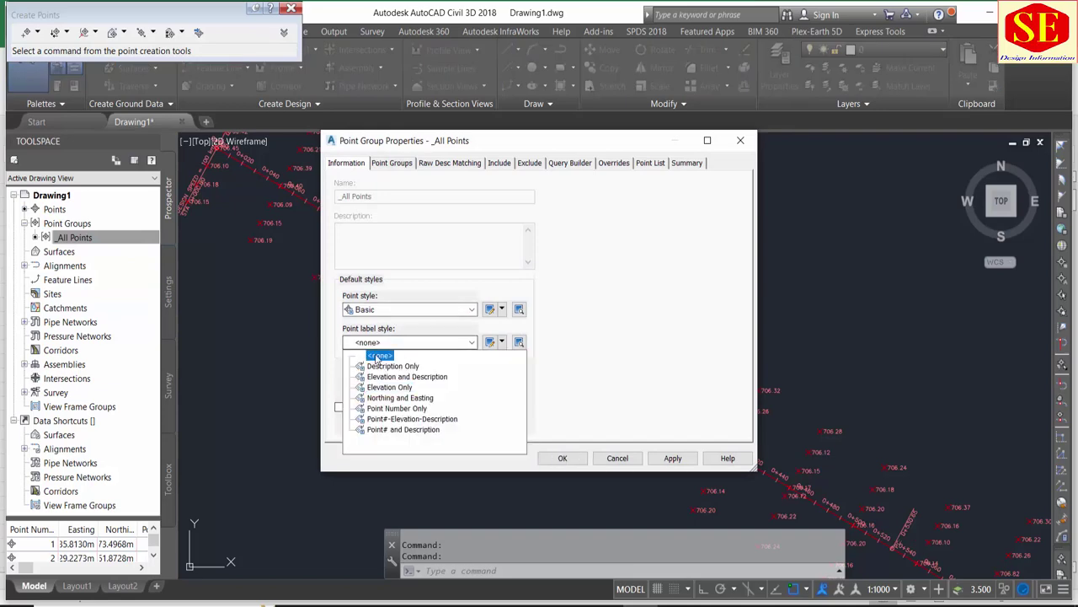
pyautogui.click(379, 354)
pyautogui.click(685, 462)
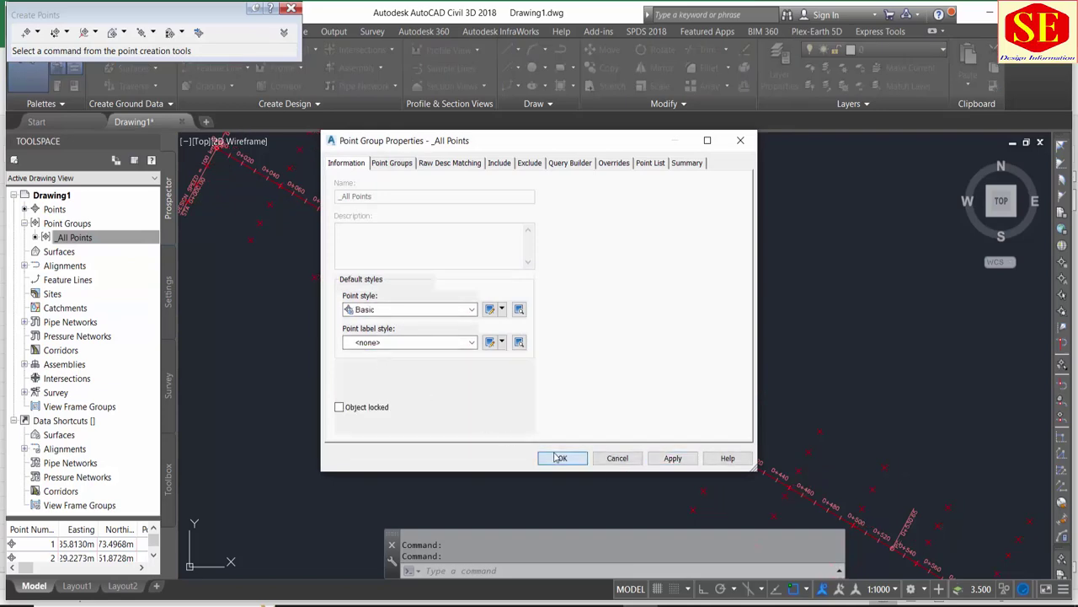
pyautogui.click(562, 458)
pyautogui.scroll(-3, 523, 241)
pyautogui.moveTo(604, 369); pyautogui.dragTo(515, 303, button='middle')
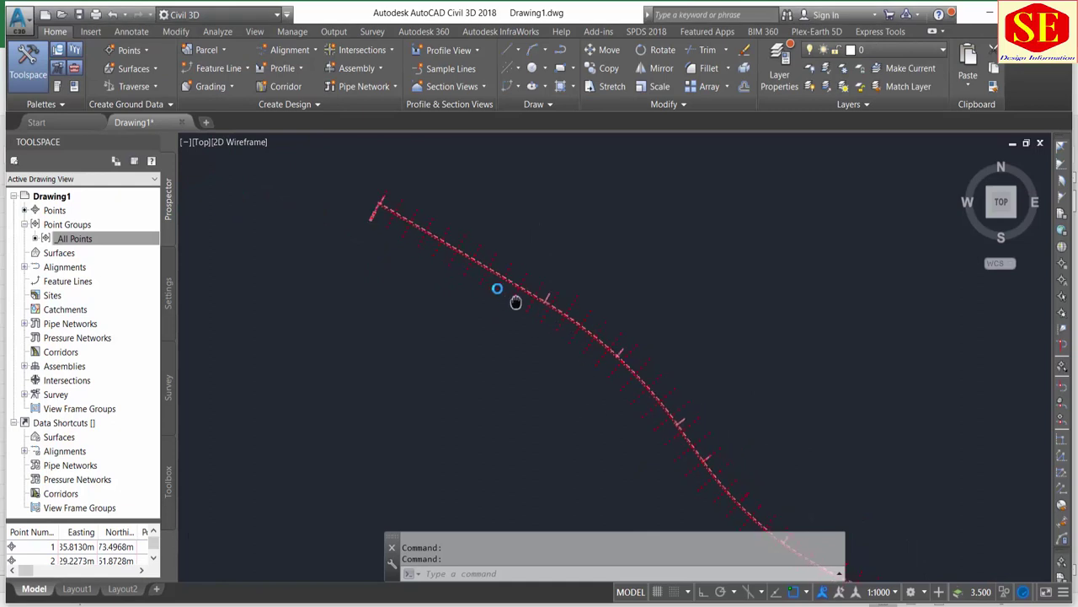
# - Create TIN surface 'ccc' styled Contours 1m and 5m (Background)
pyautogui.click(59, 253)
pyautogui.rightClick(59, 255)
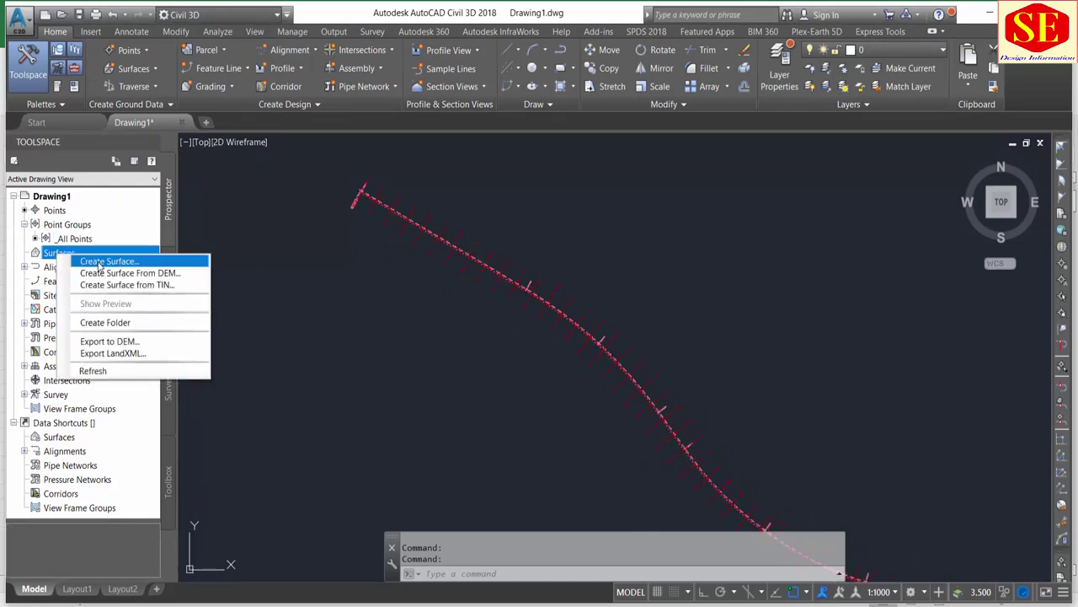
pyautogui.click(98, 263)
pyautogui.click(605, 259)
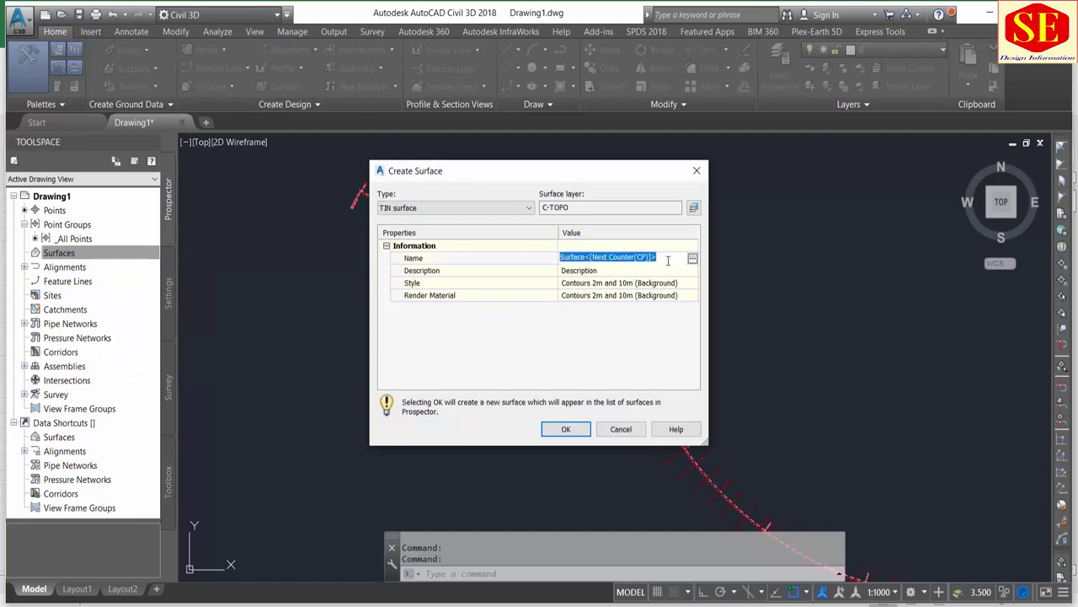
pyautogui.write('ccc')
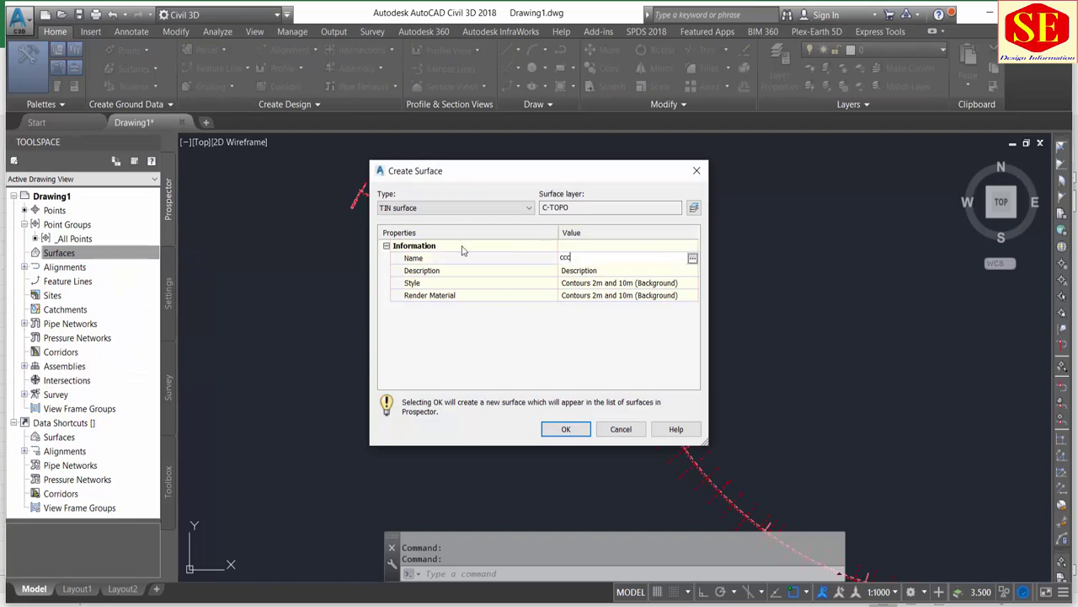
pyautogui.press('Return')
pyautogui.click(608, 285)
pyautogui.click(691, 284)
pyautogui.click(527, 302)
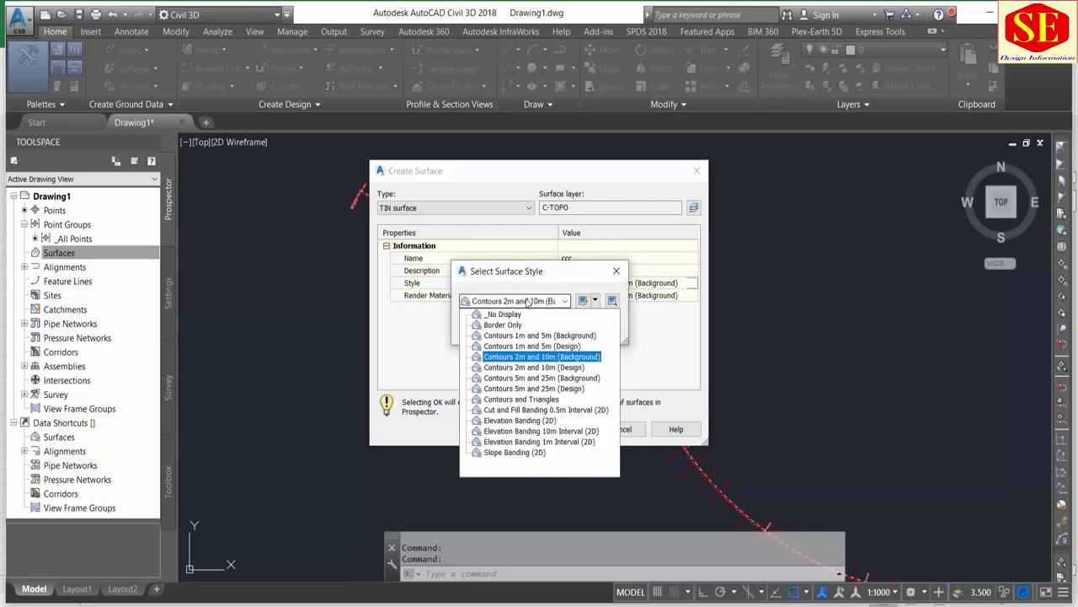
pyautogui.click(537, 337)
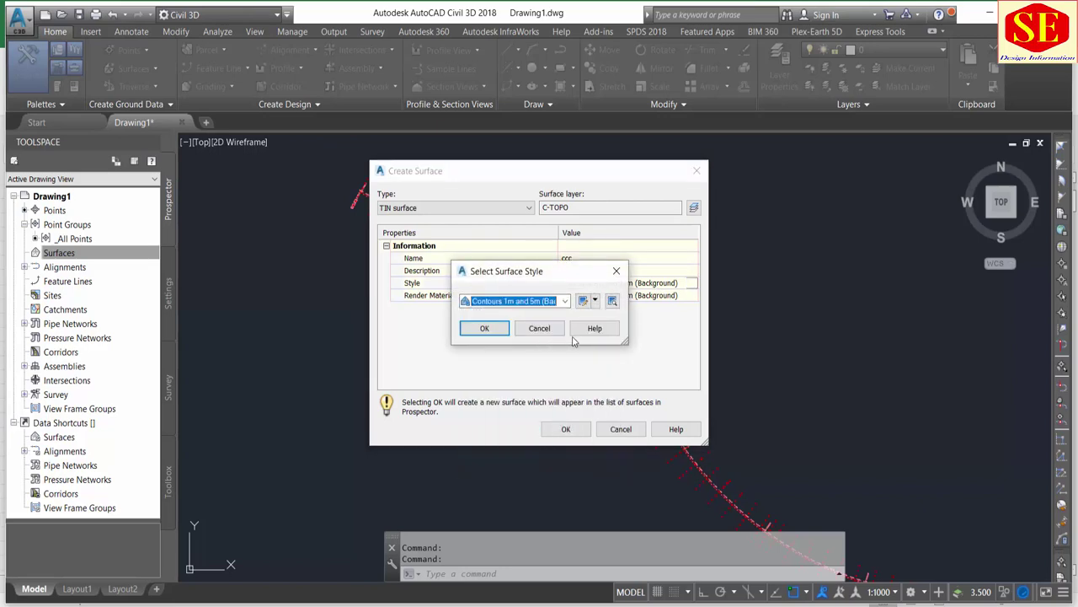
pyautogui.click(485, 328)
pyautogui.click(566, 428)
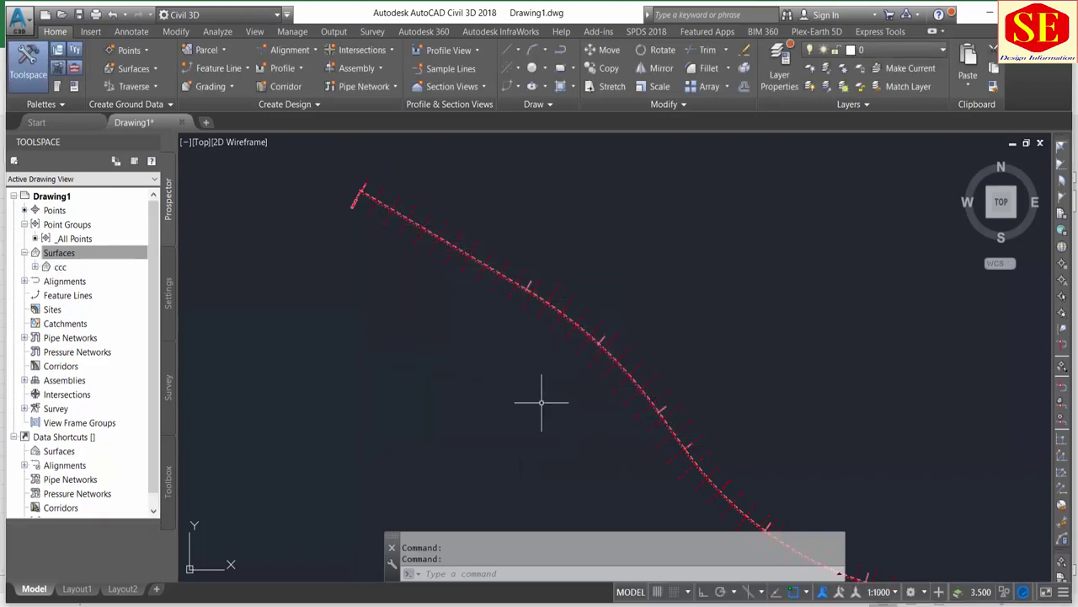
# - Expand surface ccc's Definition and select its Point Groups item
pyautogui.click(60, 268)
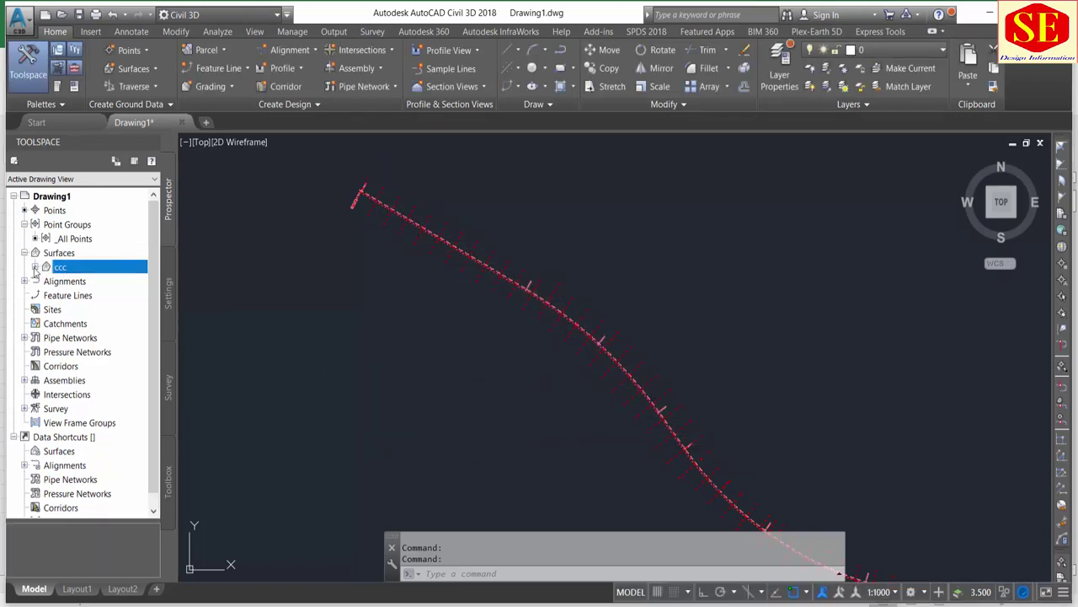
pyautogui.click(35, 268)
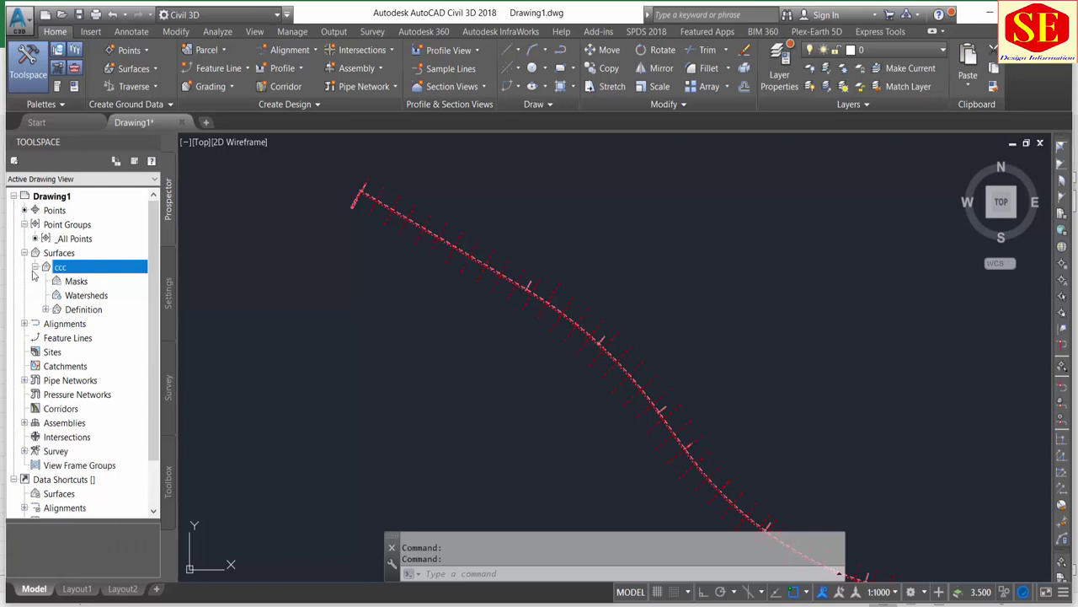
pyautogui.click(46, 309)
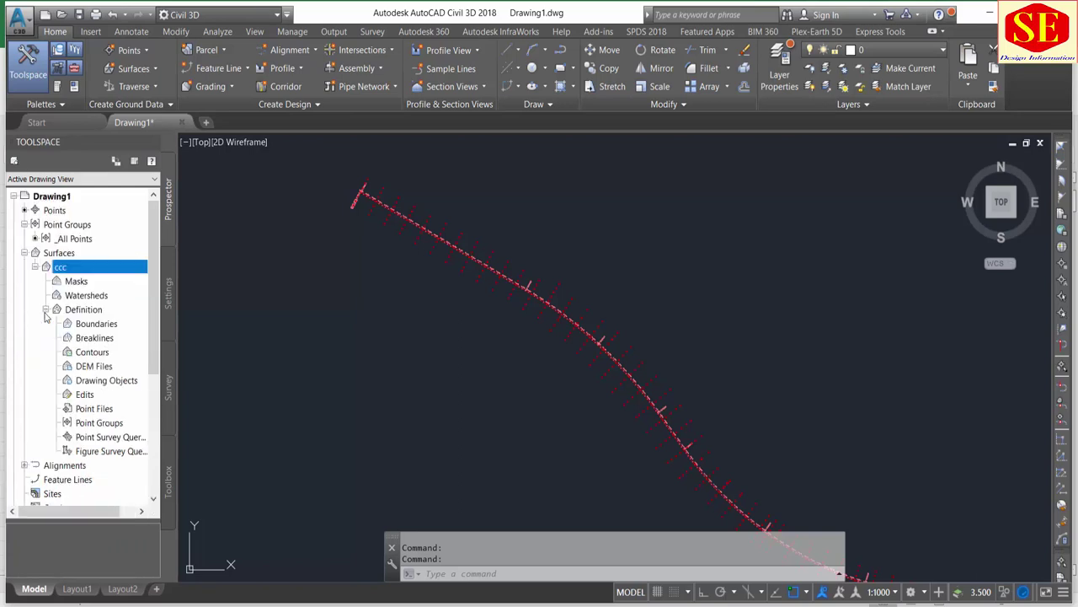
pyautogui.scroll(-1, 63, 317)
pyautogui.scroll(-1, 76, 319)
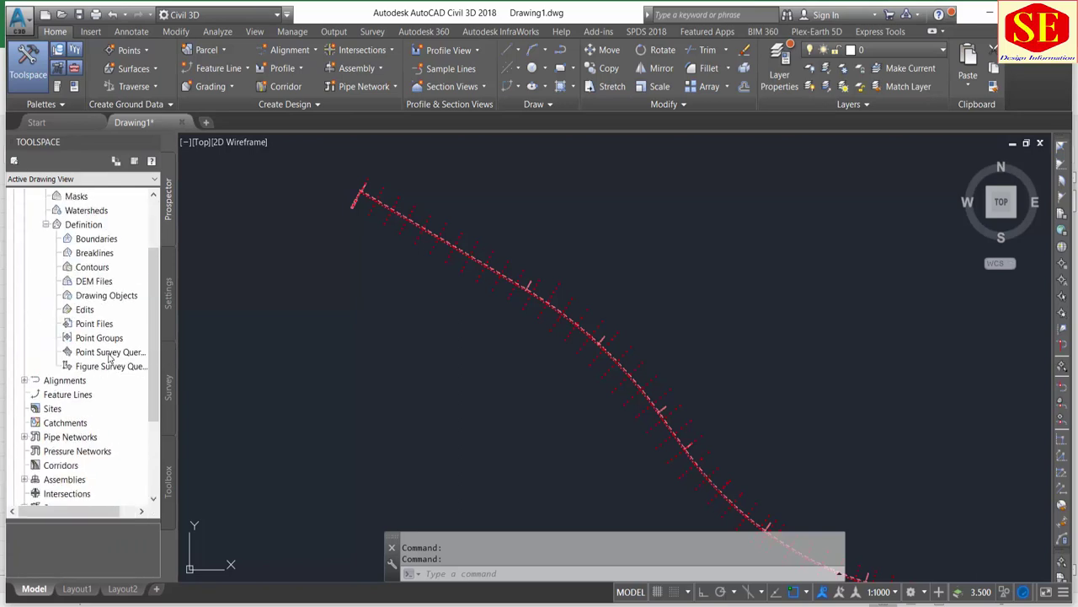
pyautogui.click(101, 338)
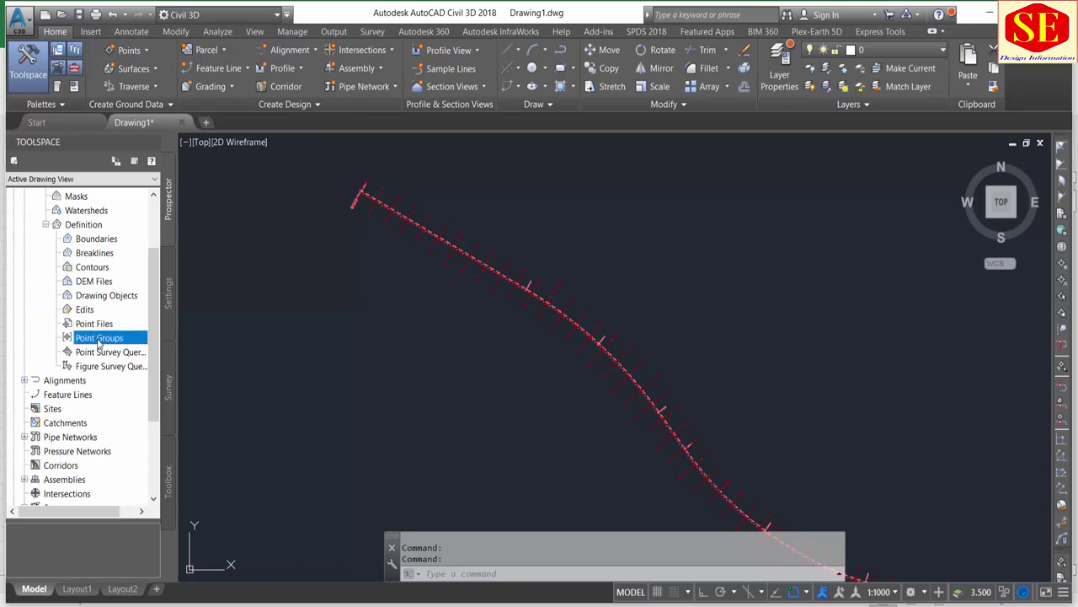
pyautogui.rightClick(108, 340)
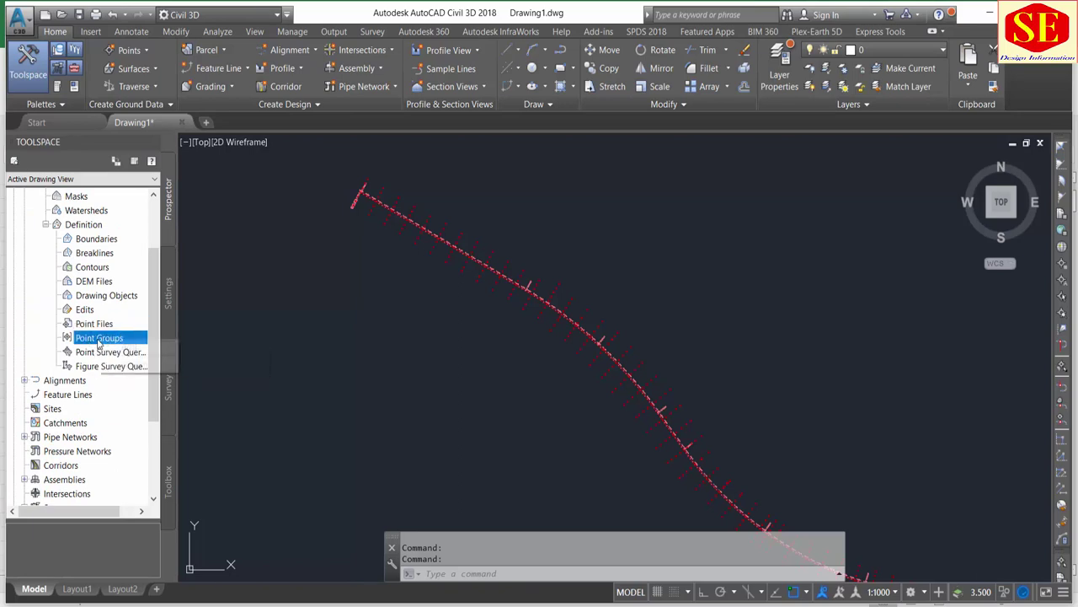
pyautogui.click(126, 347)
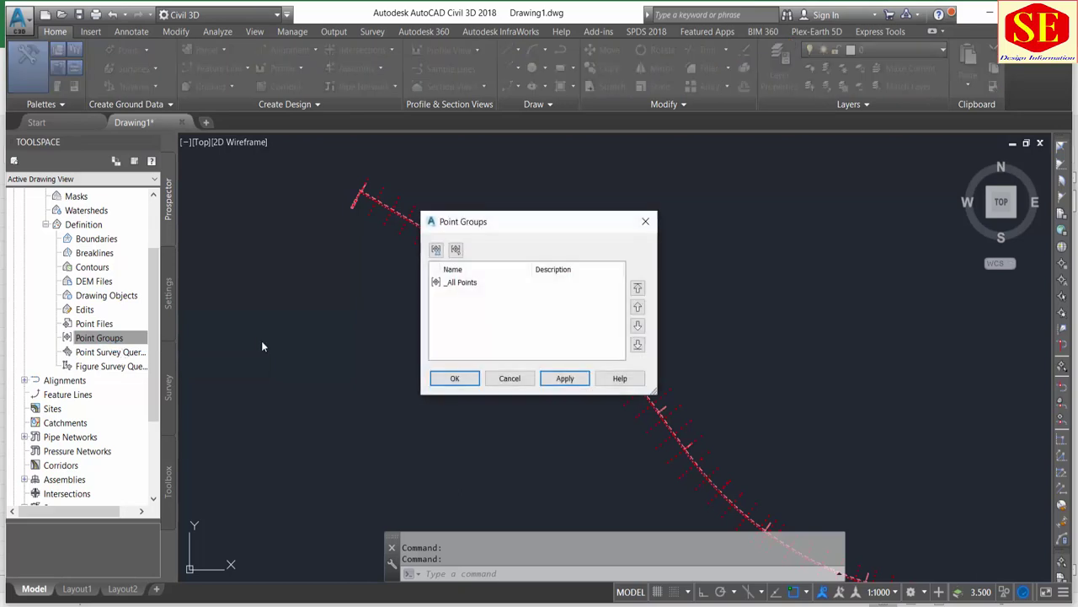
pyautogui.click(461, 284)
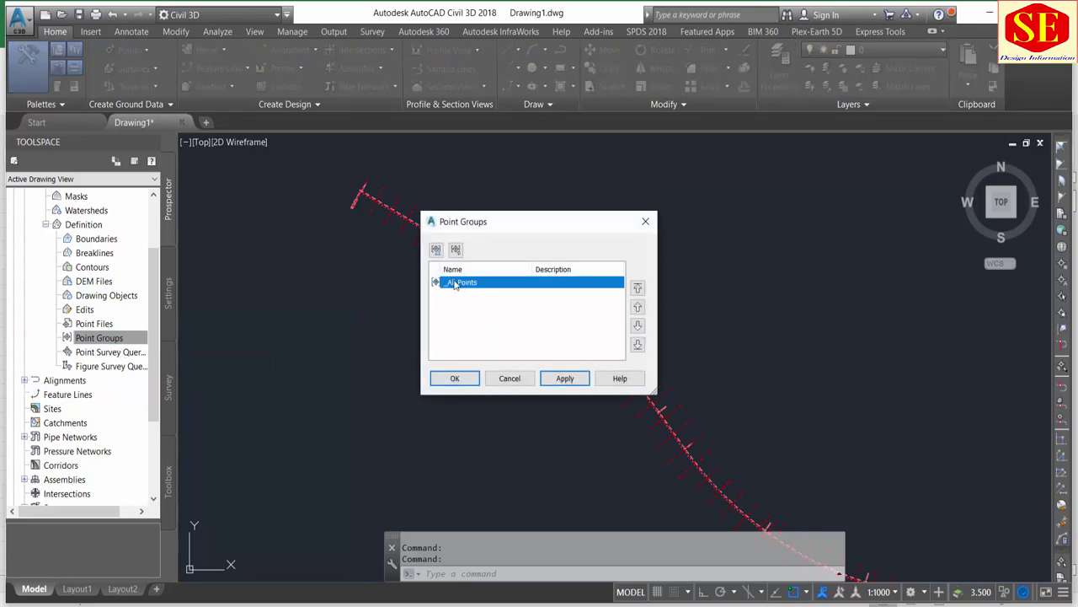
pyautogui.click(564, 379)
pyautogui.click(455, 379)
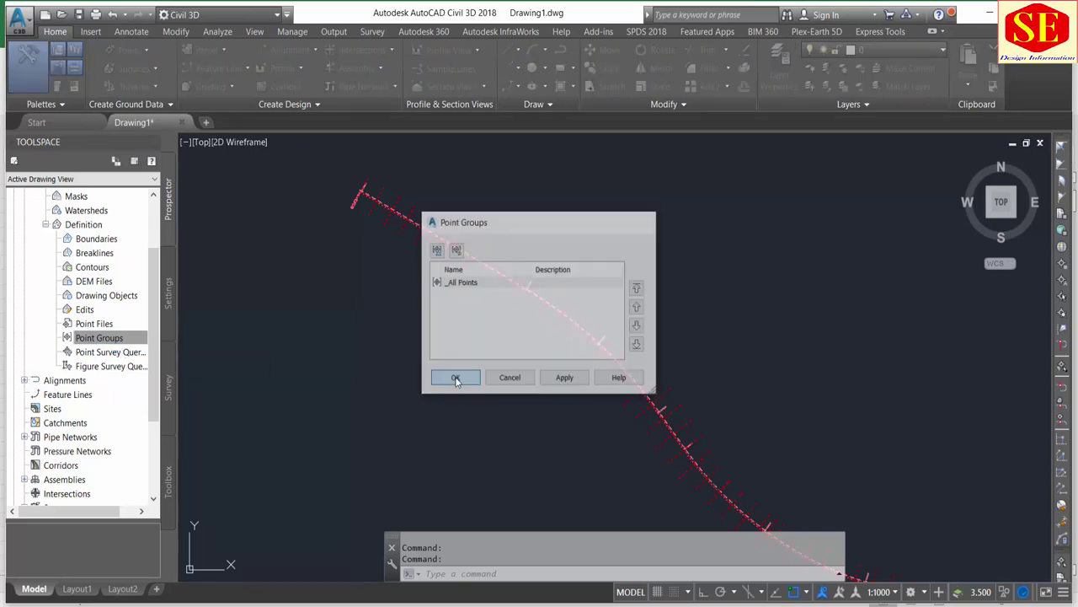
pyautogui.scroll(-1, 691, 436)
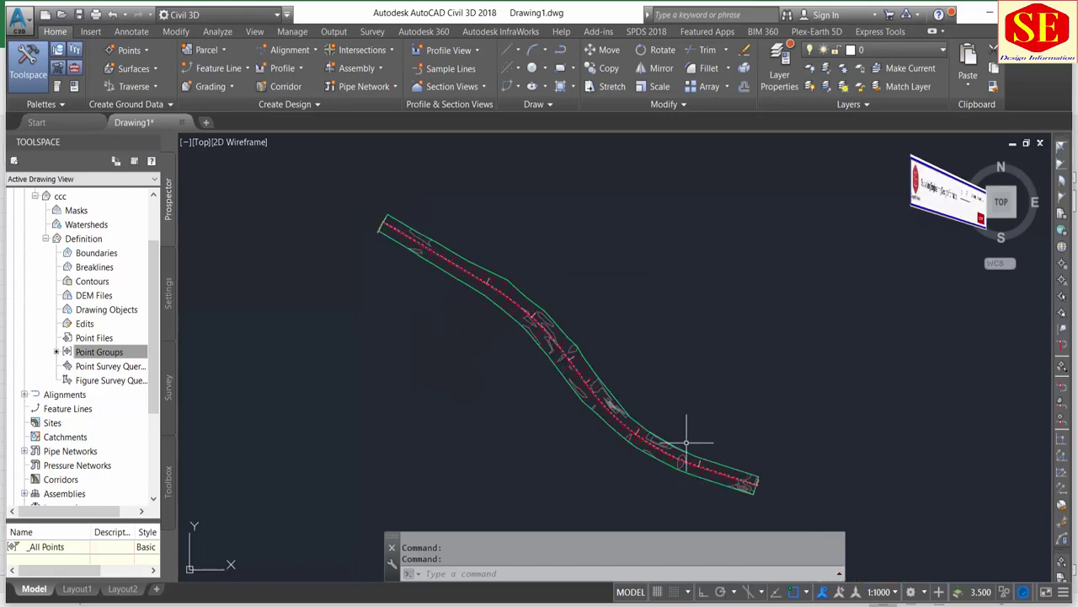
pyautogui.scroll(5, 613, 387)
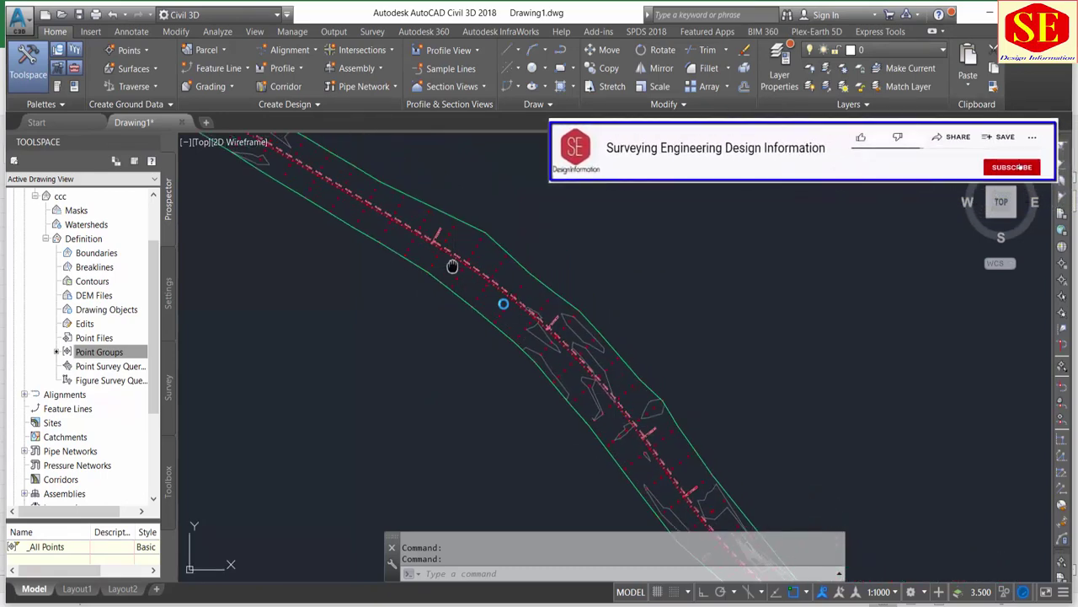
pyautogui.scroll(3, 455, 278)
pyautogui.scroll(3, 446, 287)
pyautogui.scroll(-3, 558, 373)
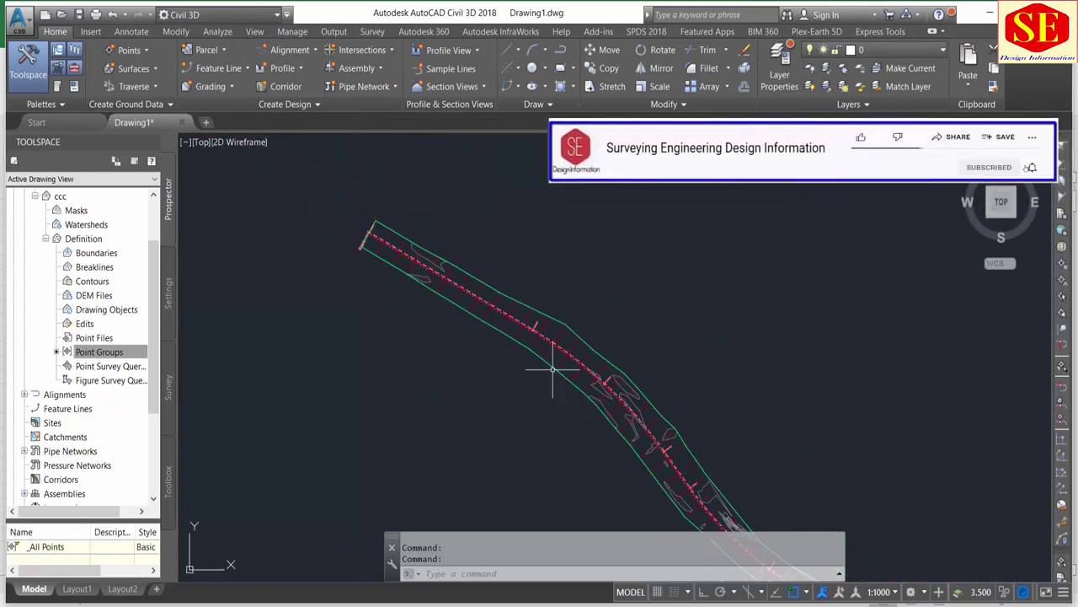
pyautogui.scroll(2, 559, 373)
pyautogui.scroll(2, 589, 380)
pyautogui.scroll(-2, 524, 318)
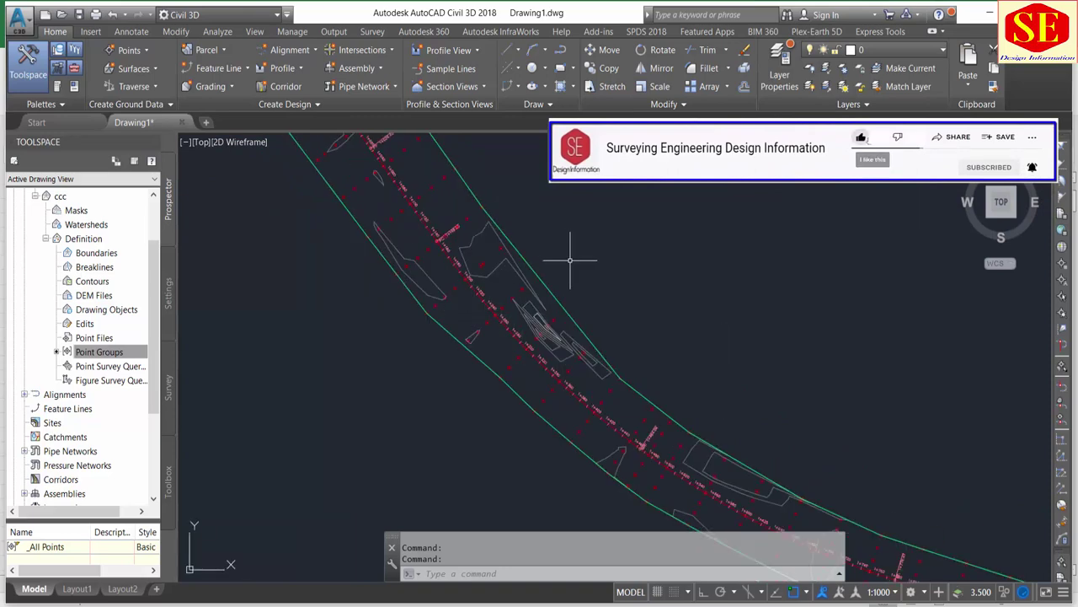
pyautogui.scroll(2, 445, 373)
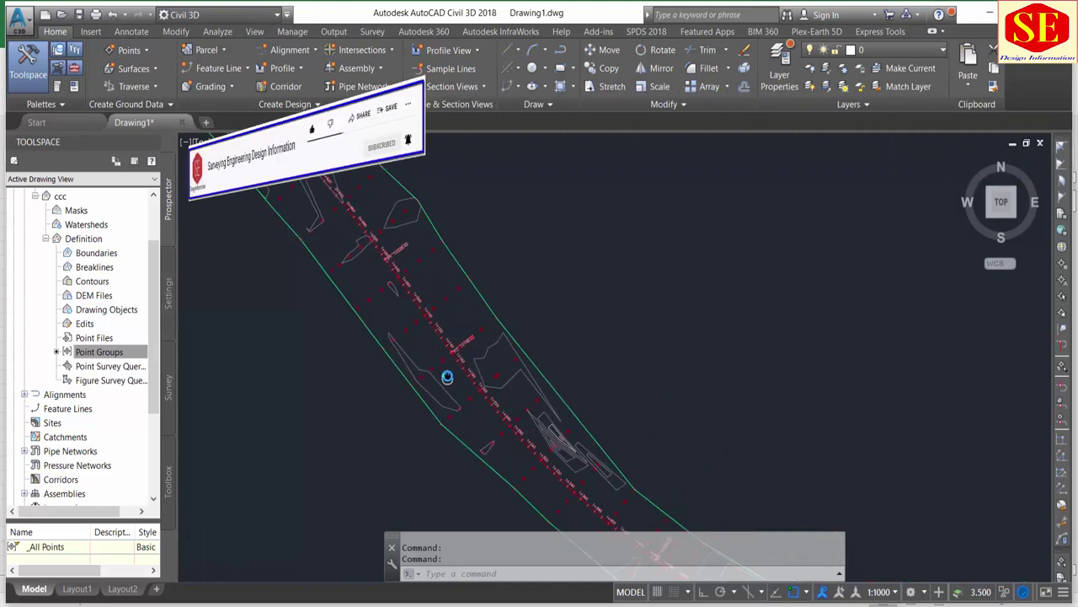
pyautogui.scroll(-2, 428, 337)
pyautogui.scroll(-1, 497, 253)
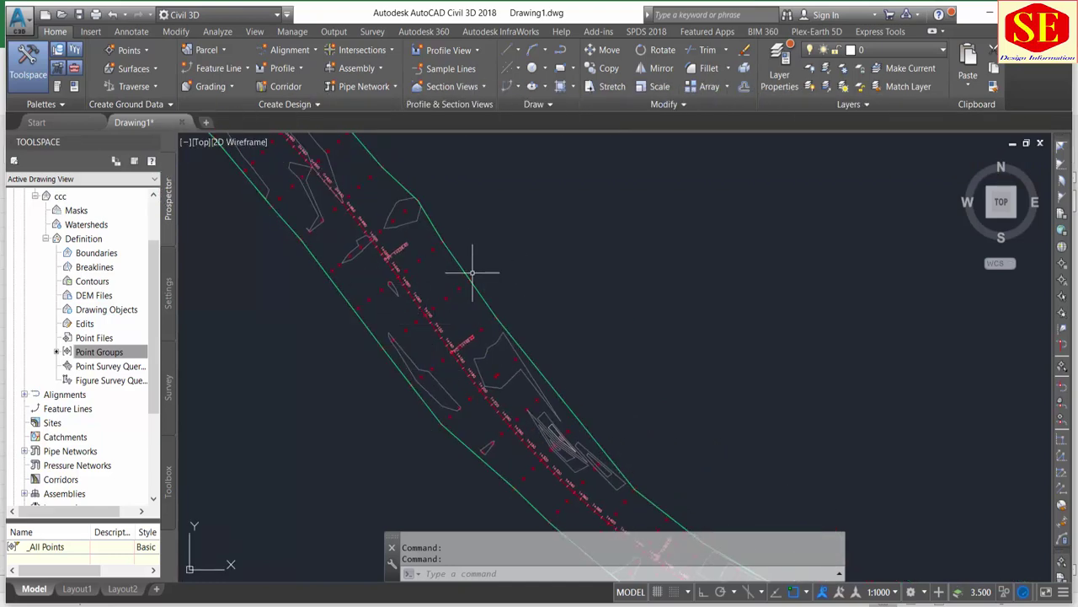
pyautogui.scroll(-2, 524, 356)
pyautogui.scroll(2, 493, 313)
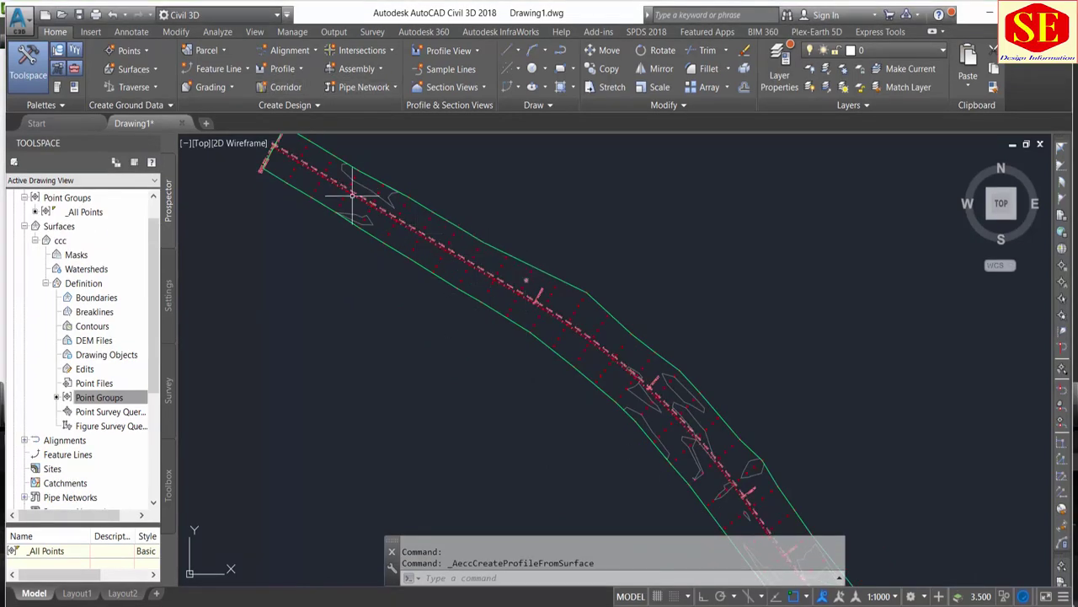
# - Add surface ccc's profile along Project CL, sampled 0+000.00m to 2+053.15m
pyautogui.click(301, 71)
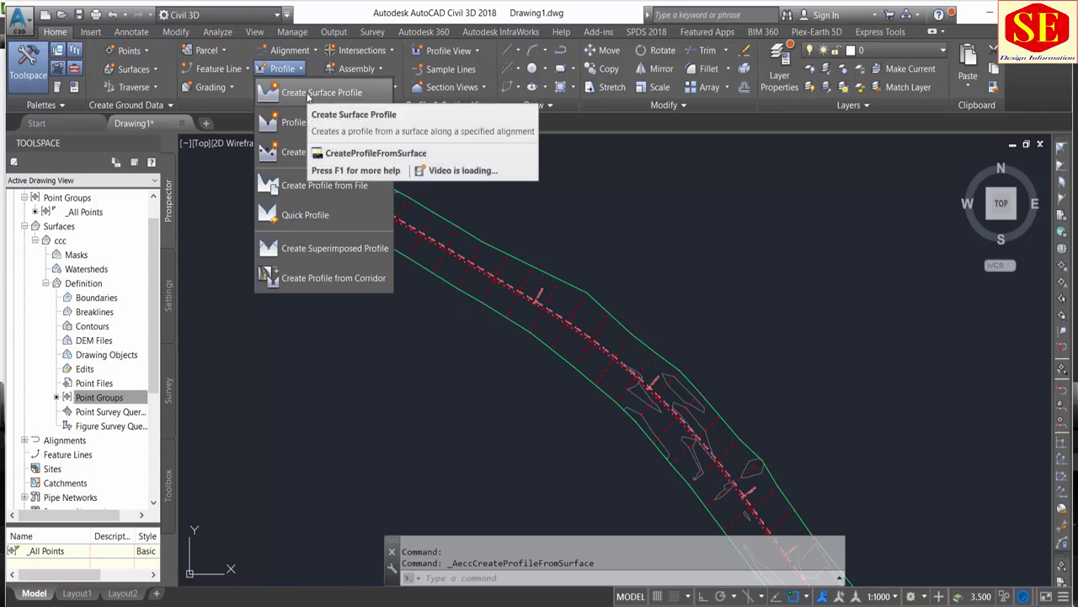
pyautogui.click(308, 94)
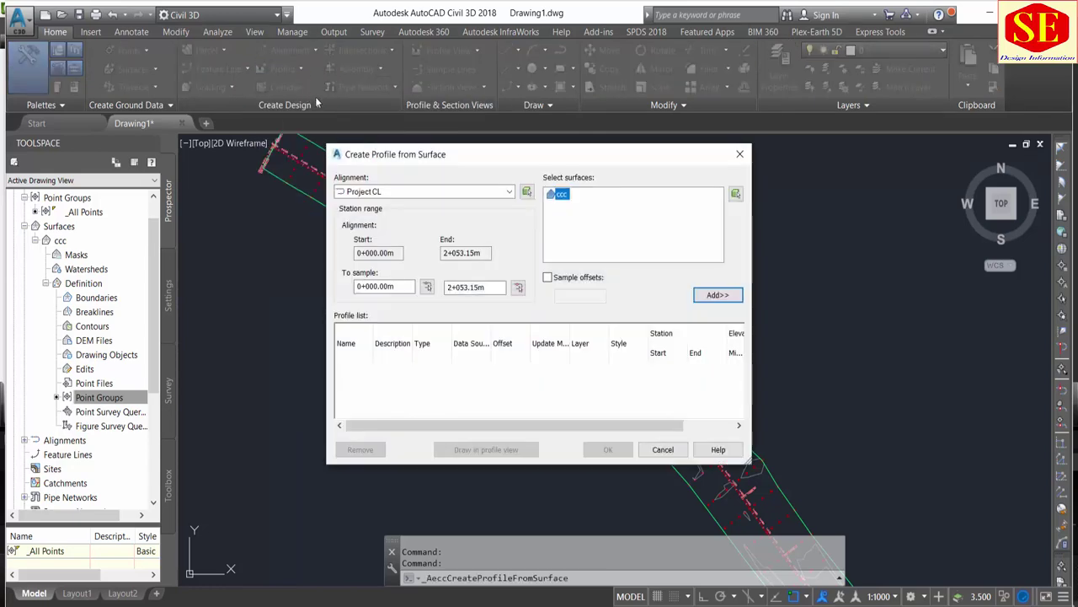
pyautogui.click(373, 193)
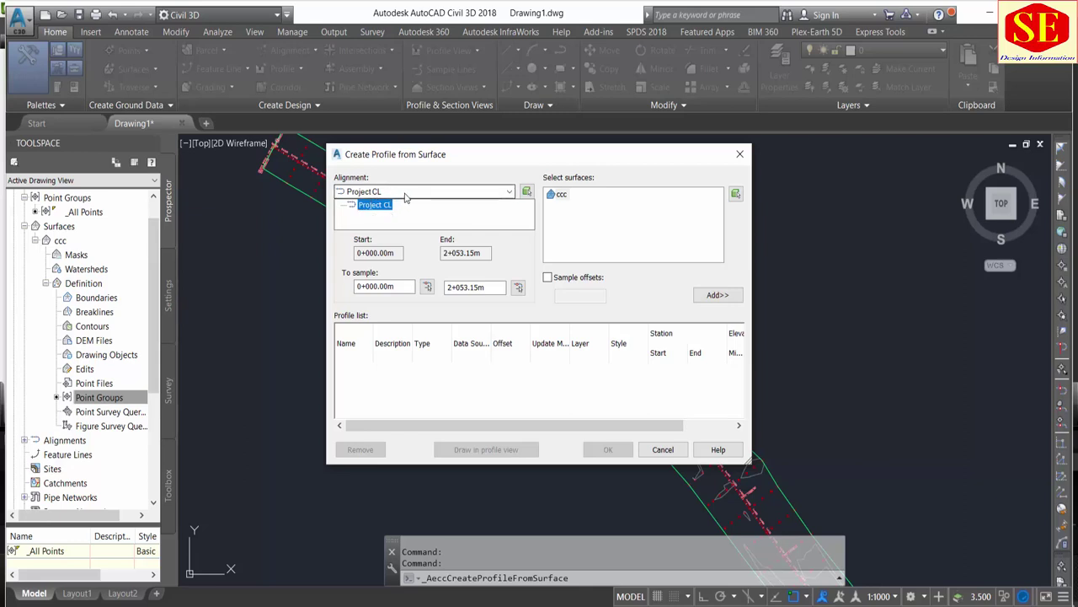
pyautogui.click(404, 195)
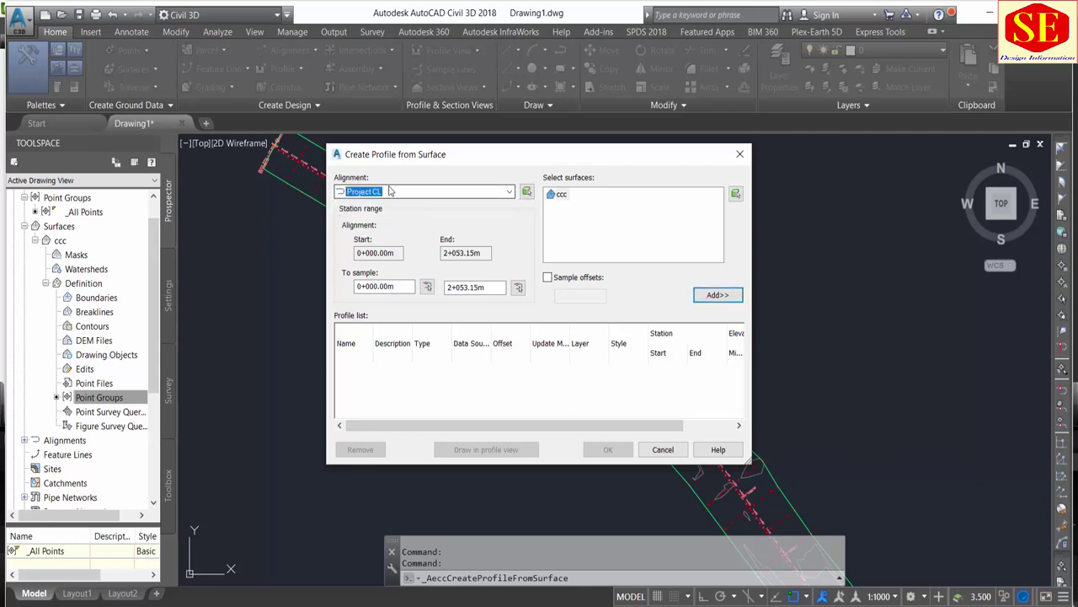
pyautogui.click(559, 195)
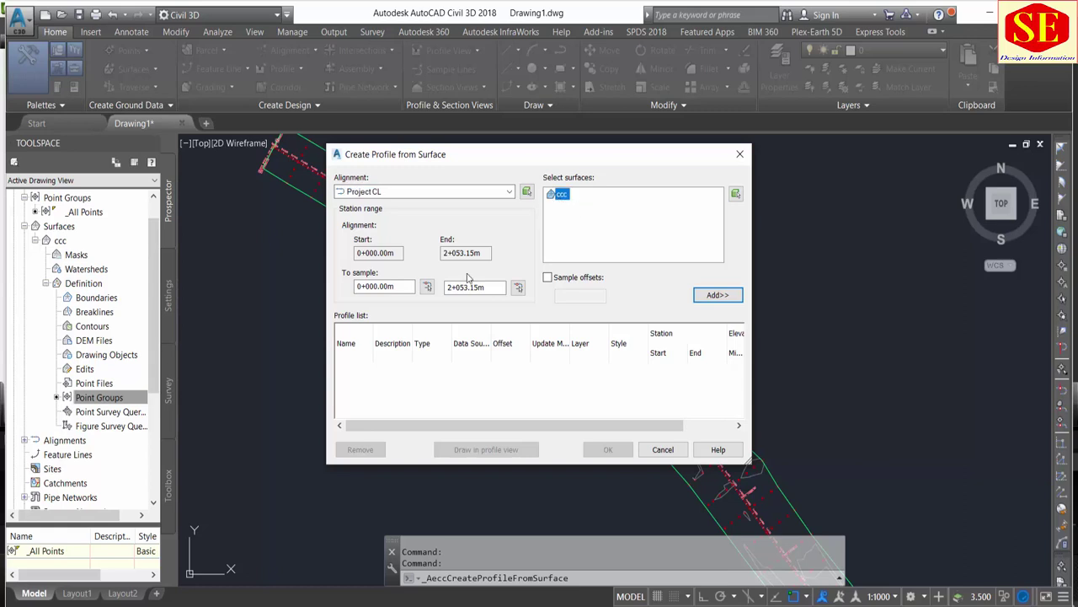
pyautogui.click(378, 286)
pyautogui.click(718, 295)
pyautogui.click(541, 381)
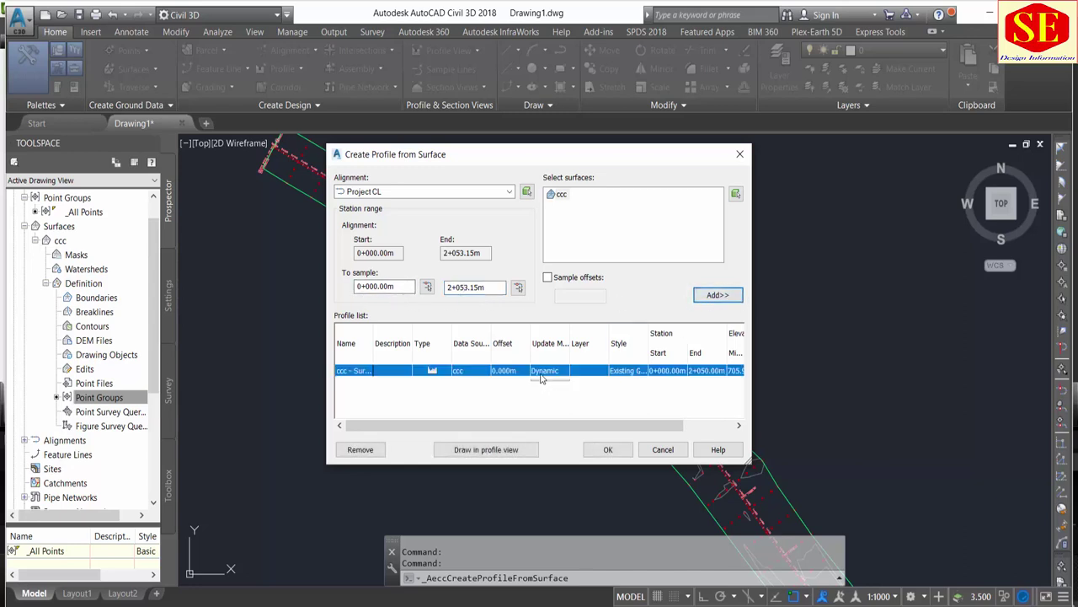
pyautogui.click(483, 399)
# - Start a Project CL profile view with user-specified height limits, minimum 704.00m
pyautogui.click(473, 452)
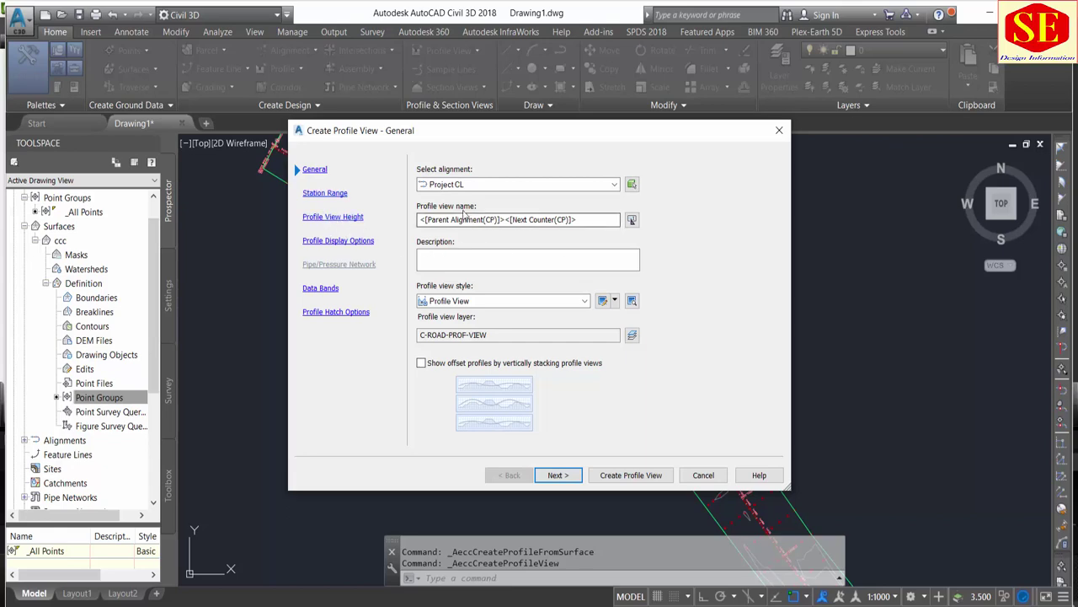
pyautogui.click(554, 476)
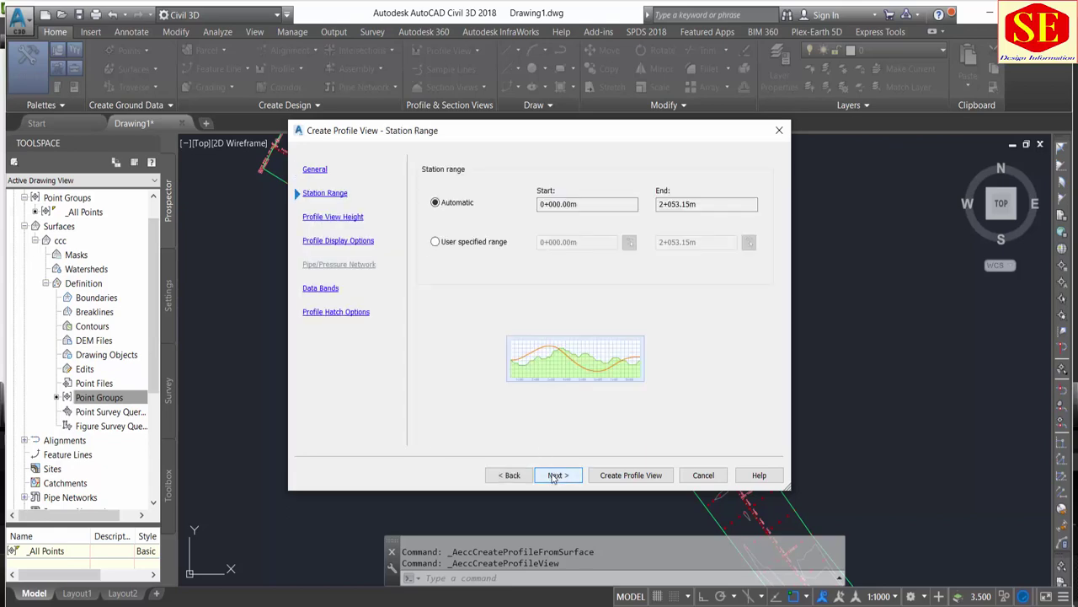
pyautogui.click(661, 204)
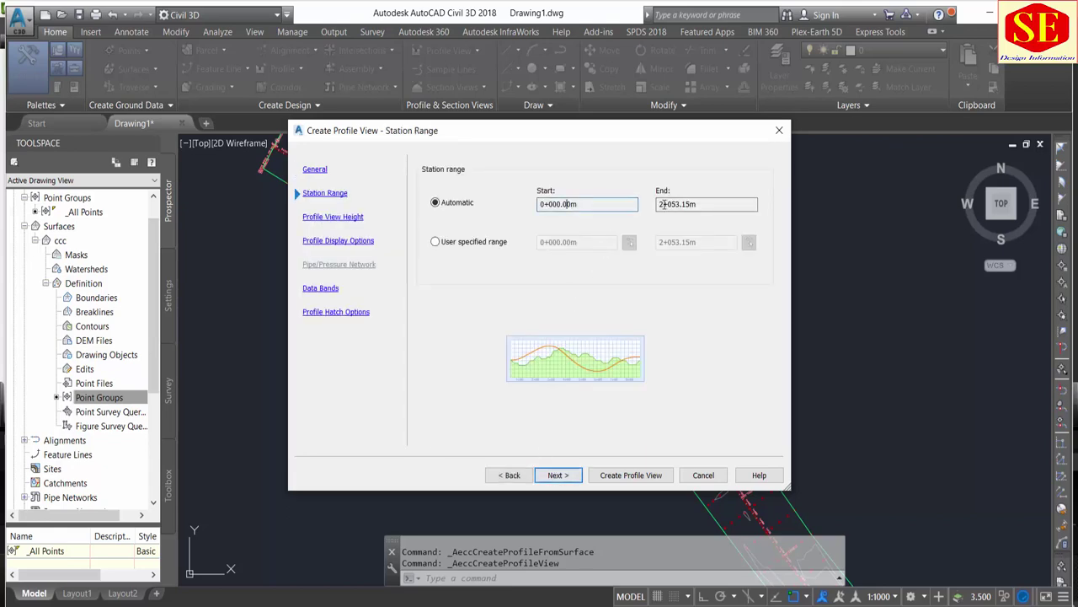
pyautogui.click(554, 476)
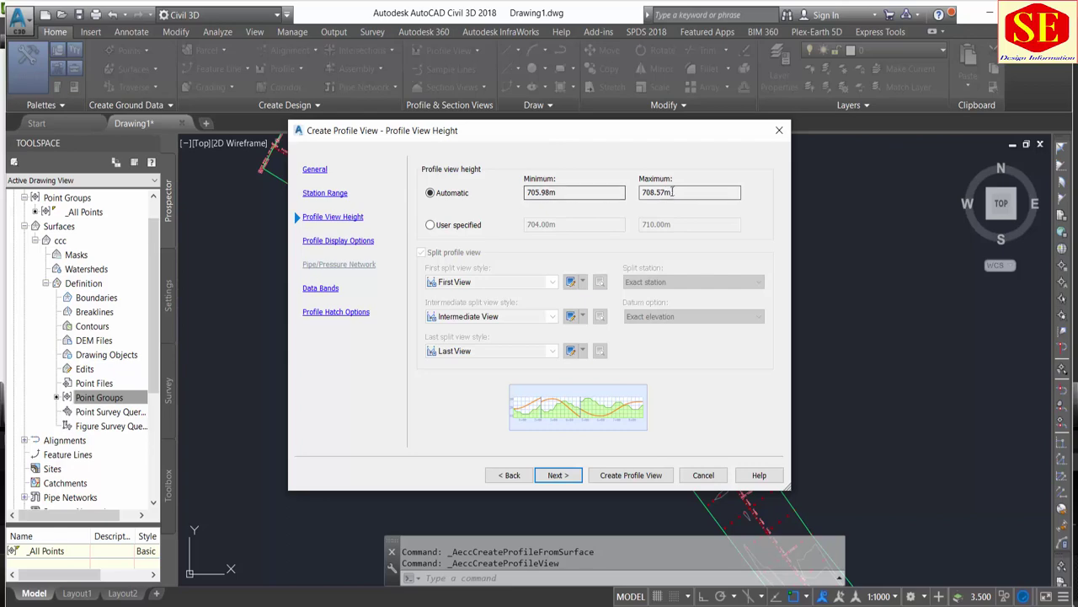
pyautogui.click(452, 227)
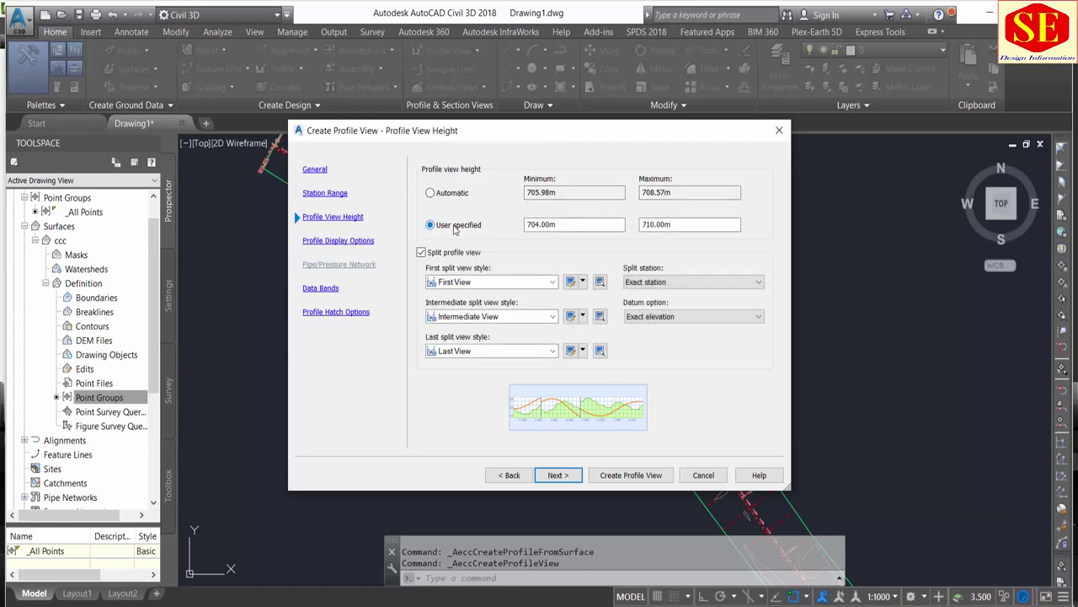
pyautogui.click(542, 225)
# - Check station elevations and the VPI.2 elevation 712.37 in Excel, ending on NSL Civil 3D Format
pyautogui.hotkey('alt', 'Tab')
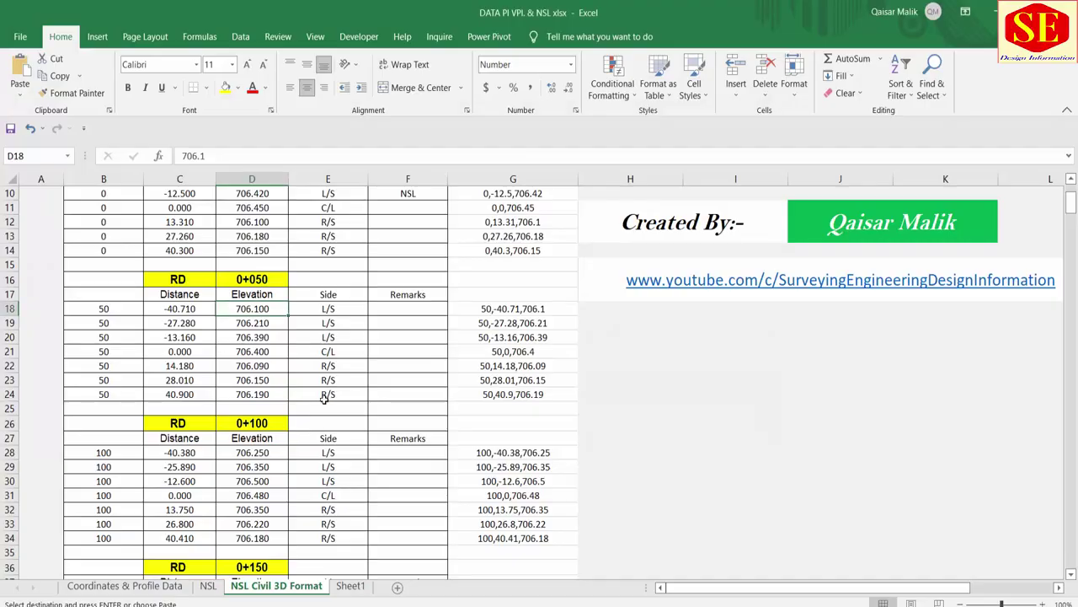
pyautogui.moveTo(249, 308); pyautogui.dragTo(252, 395)
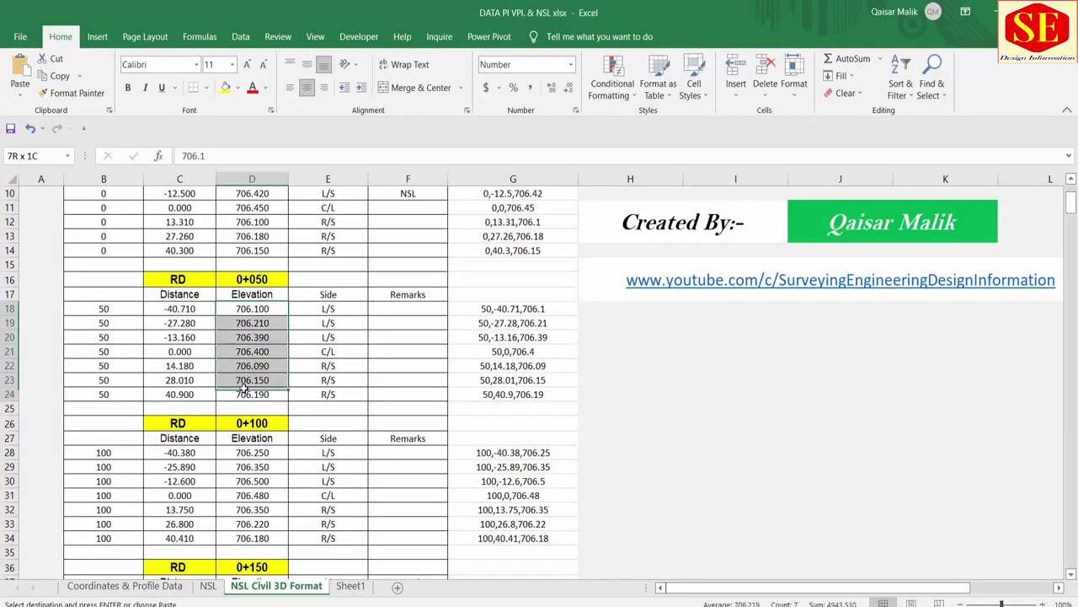
pyautogui.scroll(-8, 250, 505)
pyautogui.scroll(-1, 250, 547)
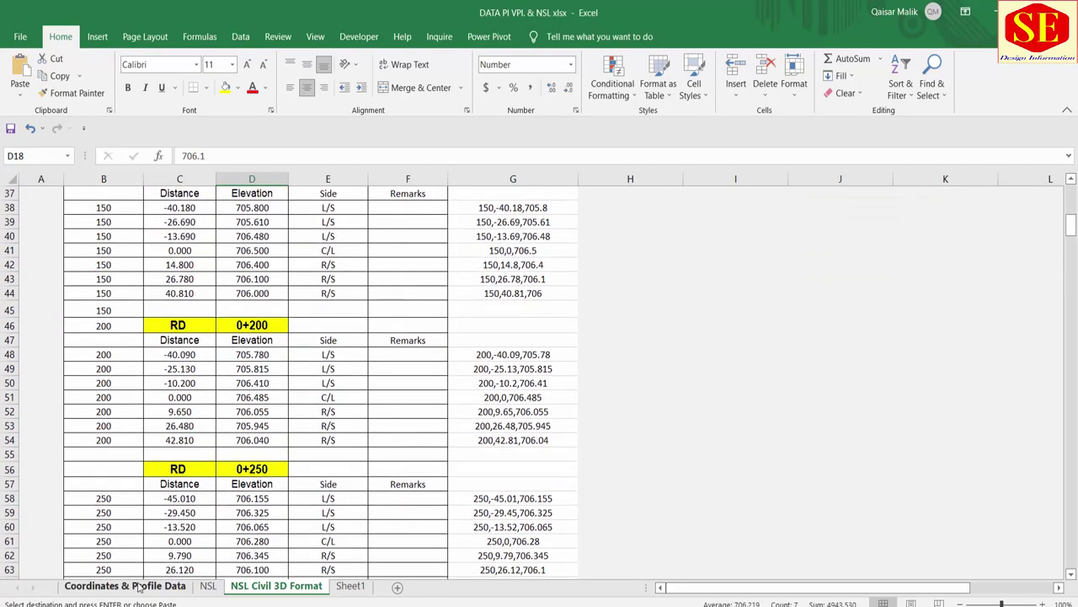
pyautogui.click(125, 585)
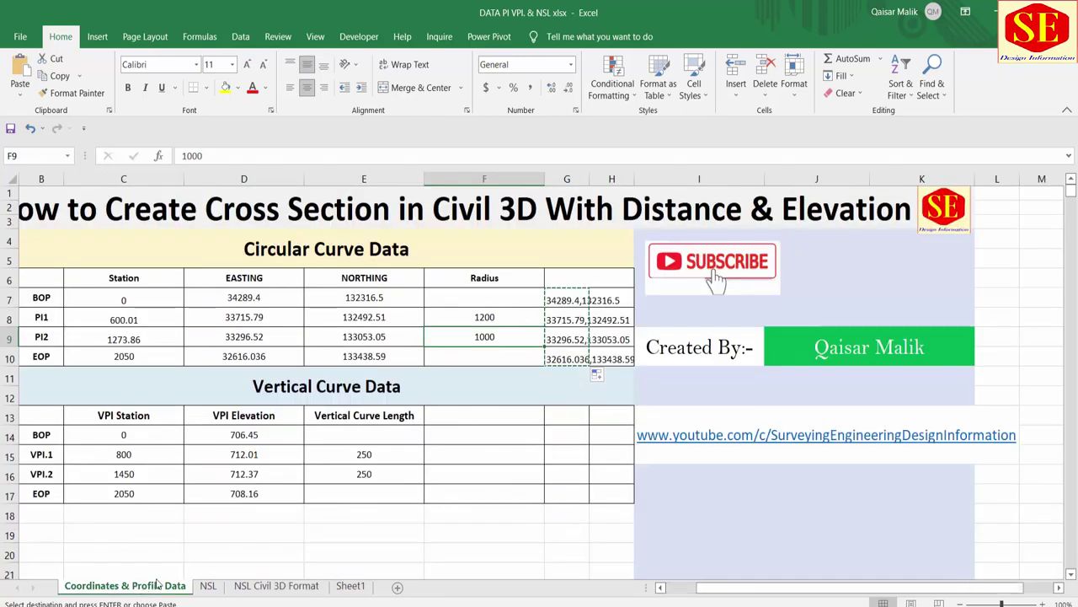
pyautogui.click(244, 472)
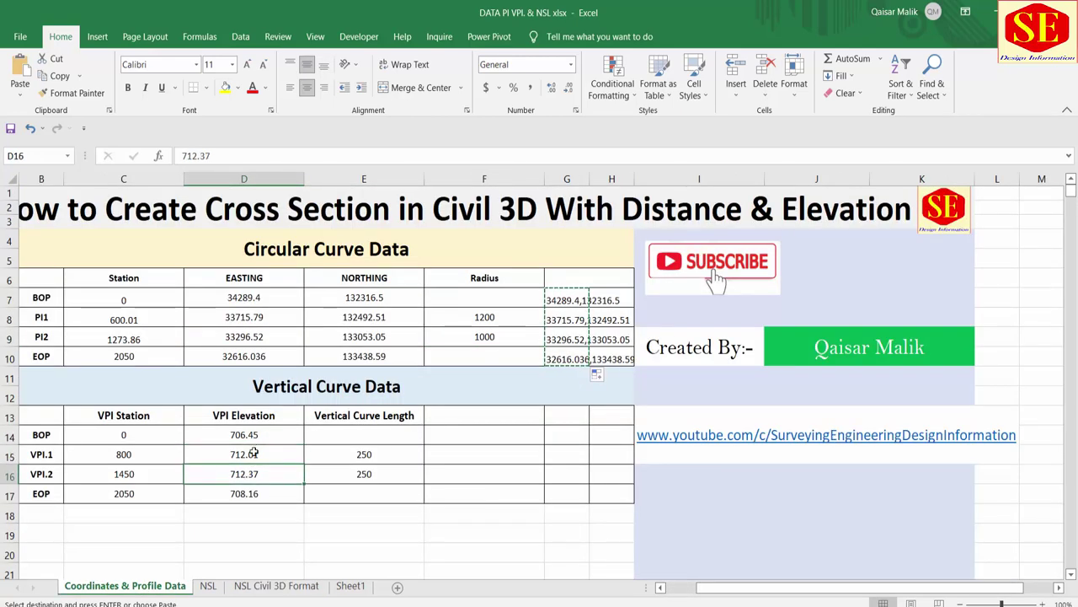
pyautogui.click(252, 589)
pyautogui.scroll(-5, 245, 398)
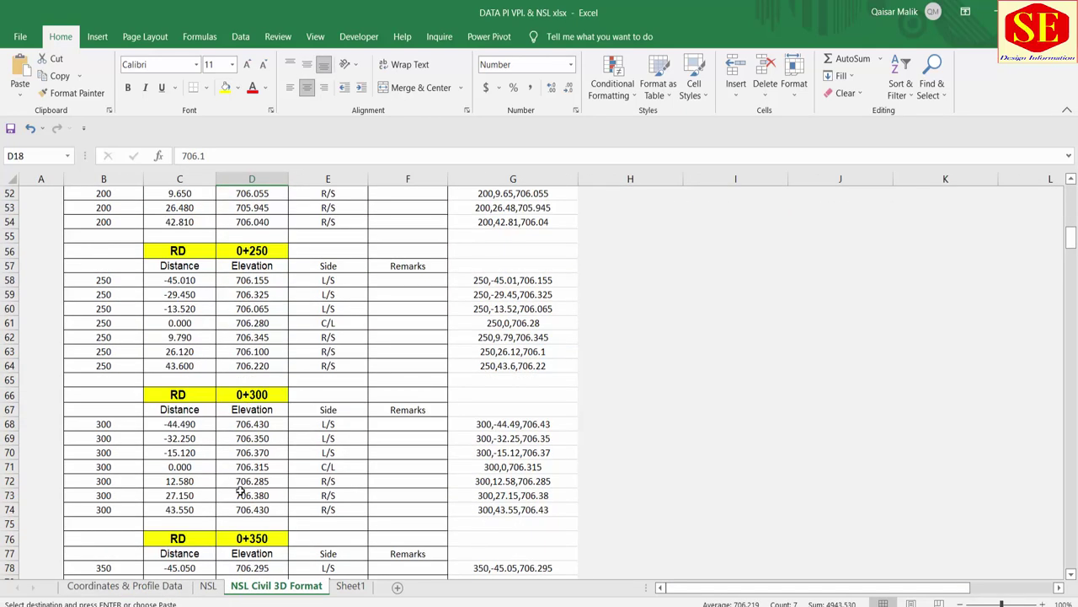
pyautogui.scroll(-4, 244, 498)
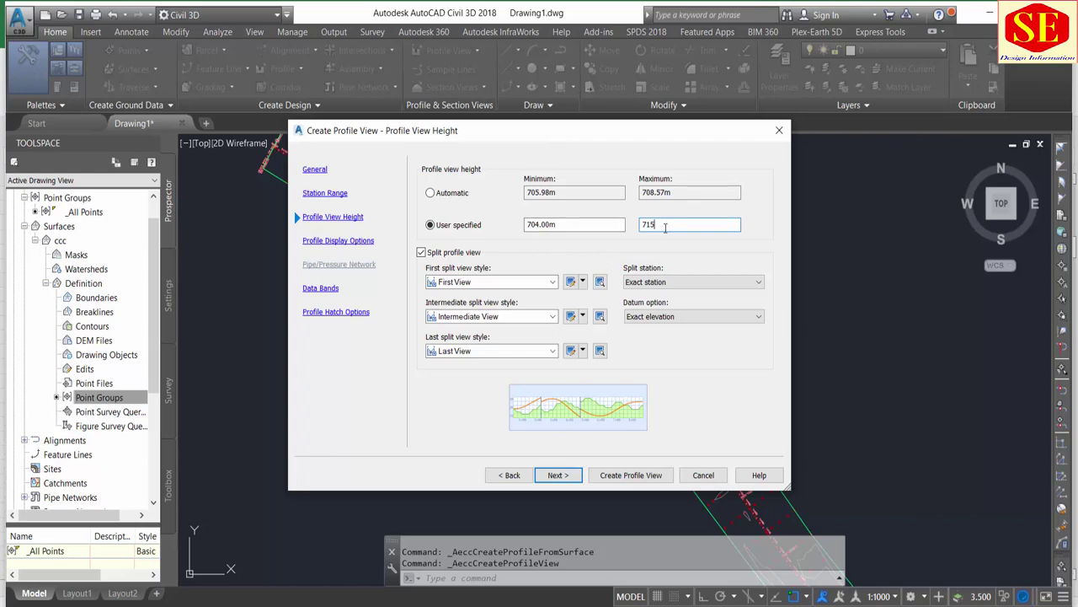
# - Create the profile view with a 715 maximum height
pyautogui.click(564, 476)
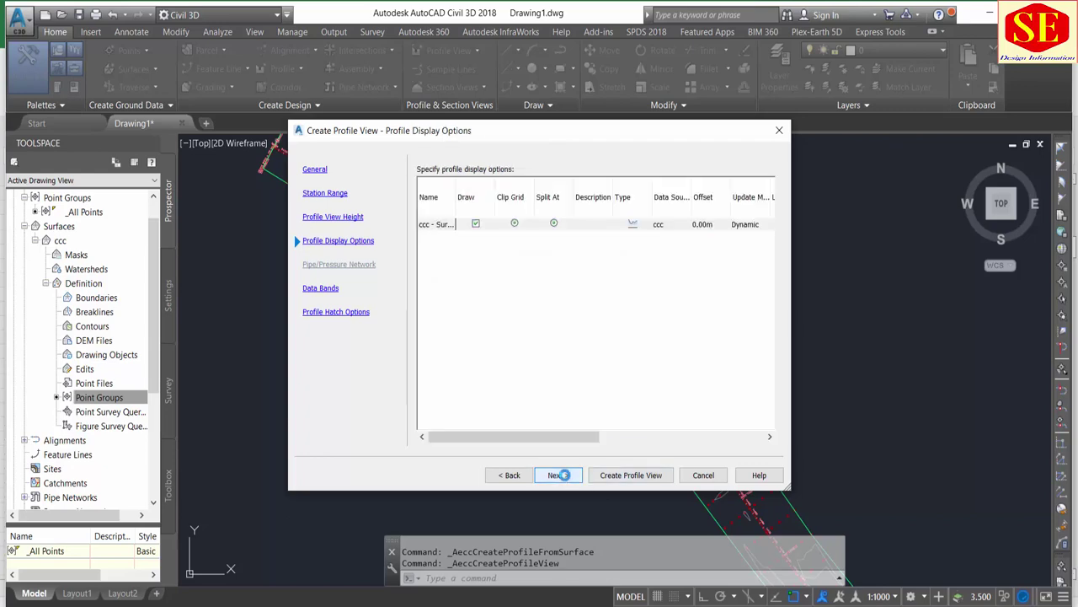
pyautogui.click(613, 476)
pyautogui.scroll(-3, 645, 192)
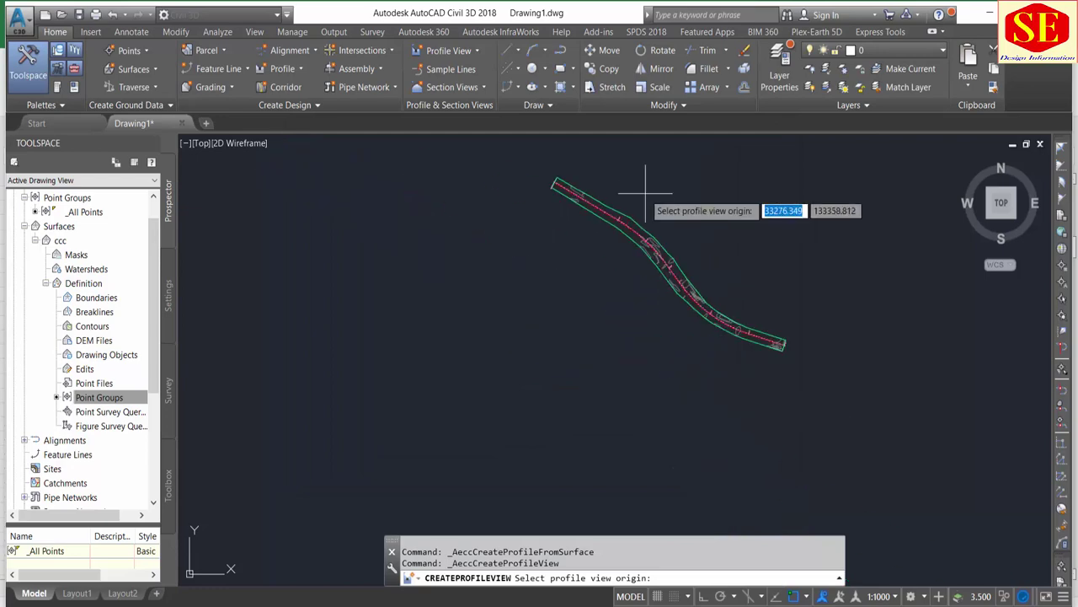
# - Place the Project CL PROFILE view below the alignment and inspect its grid
pyautogui.click(445, 380)
pyautogui.scroll(5, 497, 380)
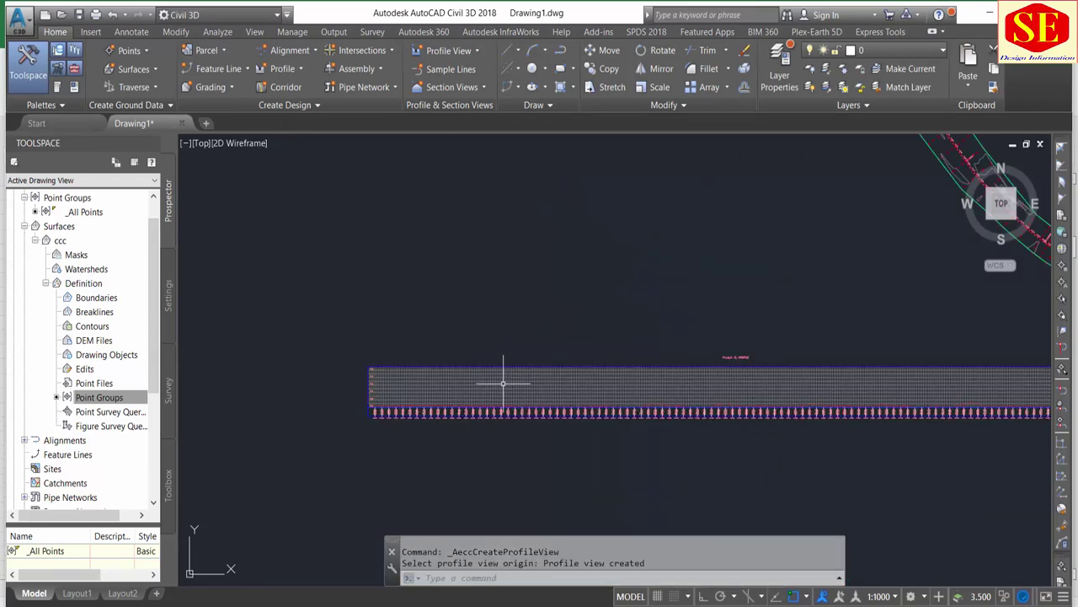
pyautogui.scroll(3, 503, 384)
pyautogui.scroll(2, 506, 390)
pyautogui.scroll(-1, 494, 326)
pyautogui.moveTo(442, 334)
pyautogui.mouseDown(button='middle')
pyautogui.moveTo(479, 320)
pyautogui.moveTo(478, 282)
pyautogui.mouseUp(button='middle')
pyautogui.scroll(6, 568, 315)
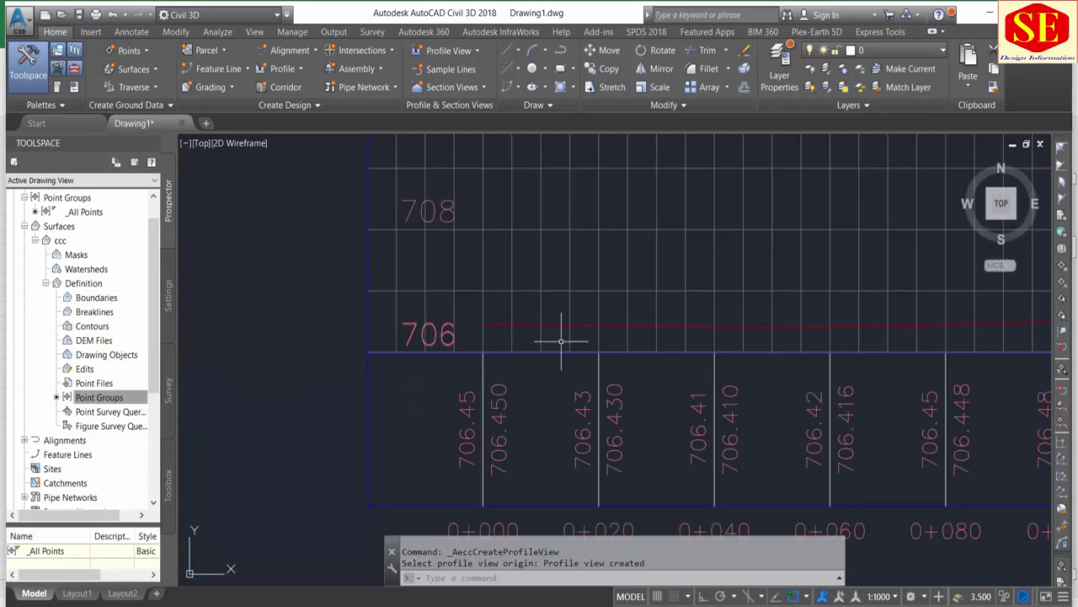
pyautogui.scroll(-3, 561, 341)
pyautogui.scroll(-3, 559, 366)
pyautogui.moveTo(699, 345); pyautogui.dragTo(642, 341, button='middle')
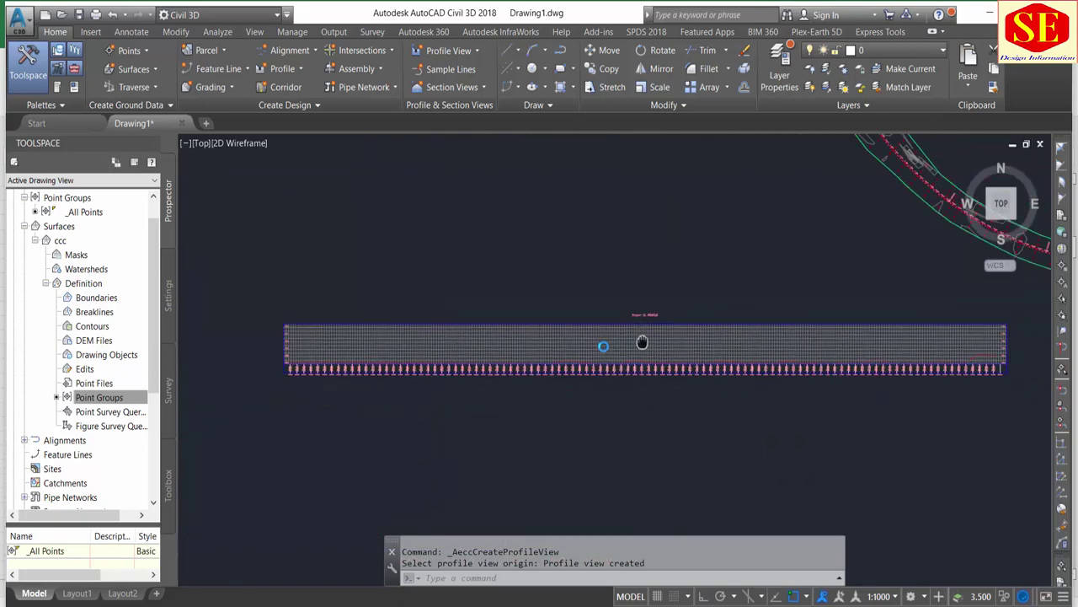
pyautogui.scroll(5, 628, 324)
pyautogui.scroll(1, 559, 286)
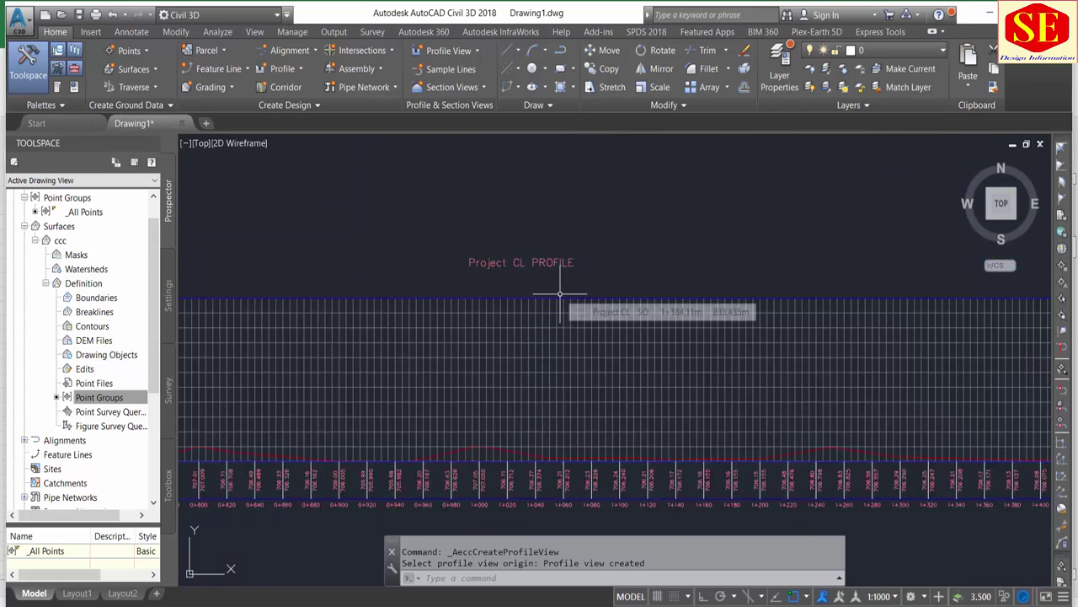
pyautogui.scroll(-5, 560, 295)
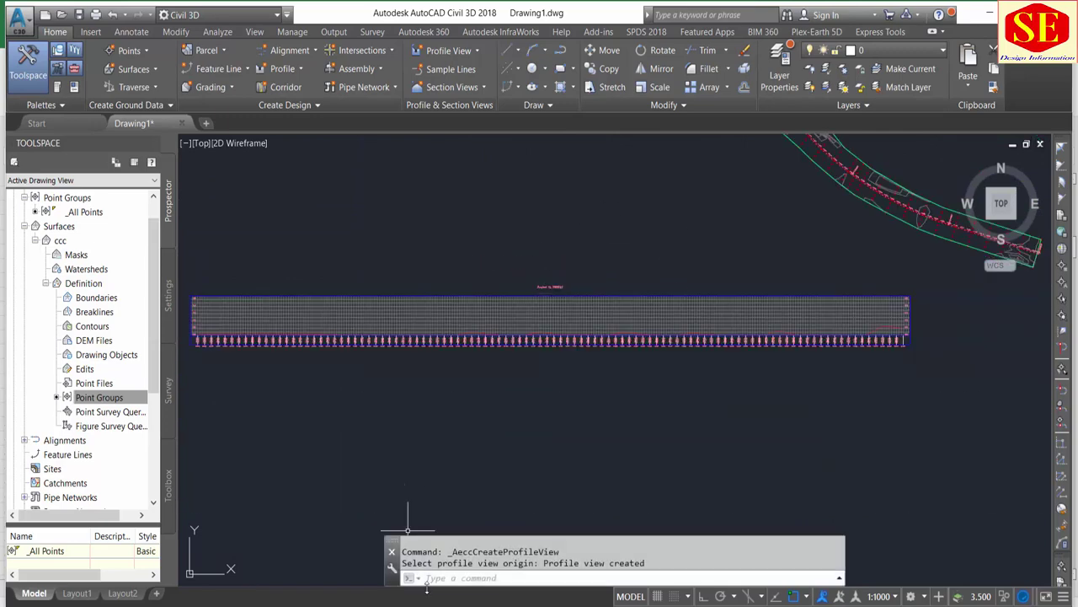
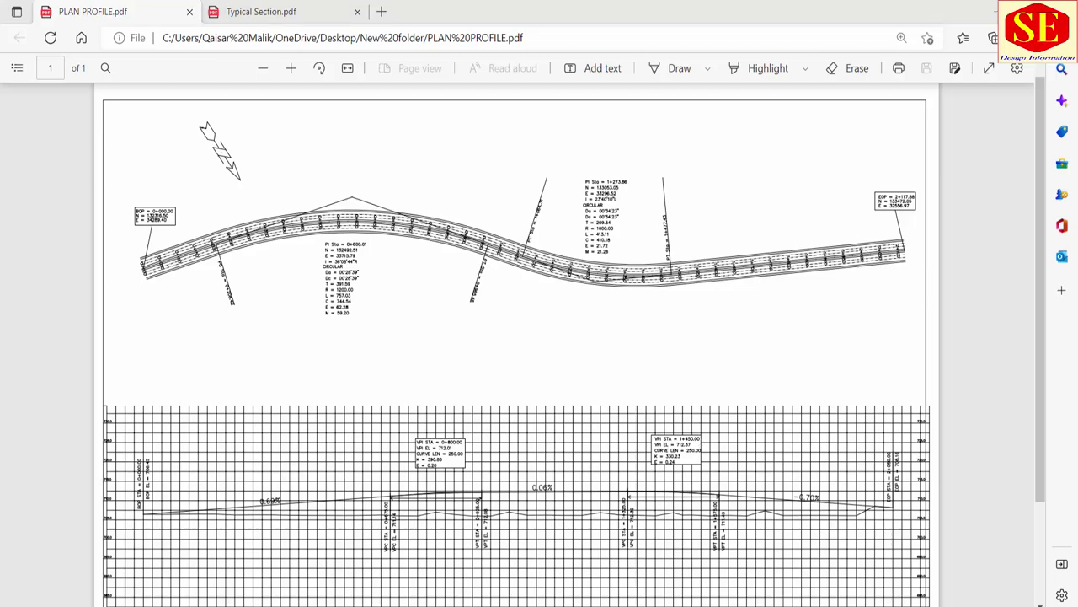
# - Undo the last profile properties change, then select the 706–716 profile view grid
pyautogui.scroll(3, 304, 331)
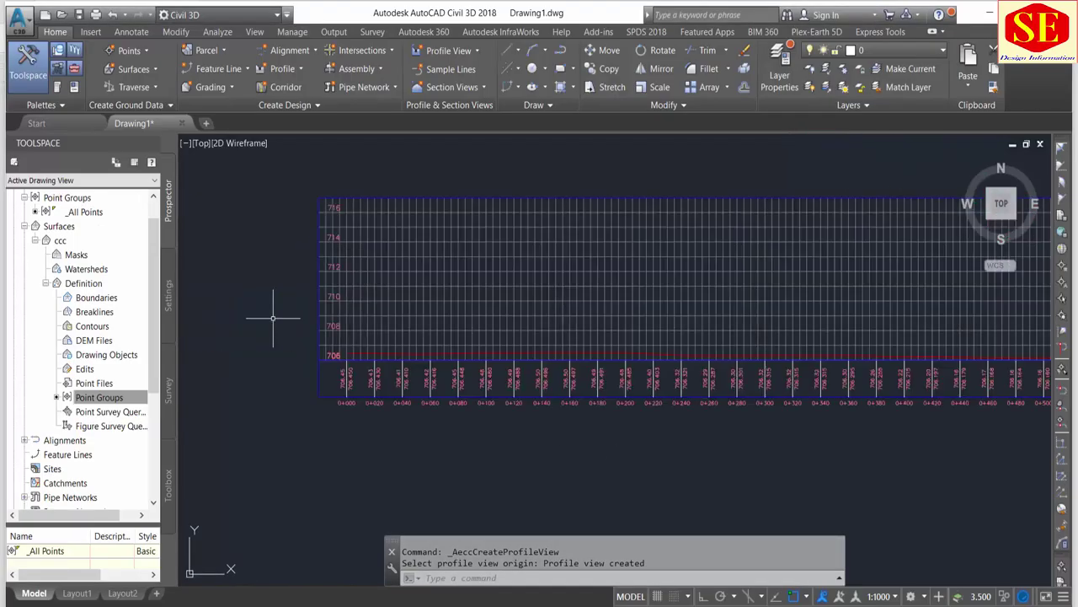
pyautogui.hotkey('ctrl', 'z')
pyautogui.scroll(3, 590, 375)
pyautogui.scroll(-1, 590, 375)
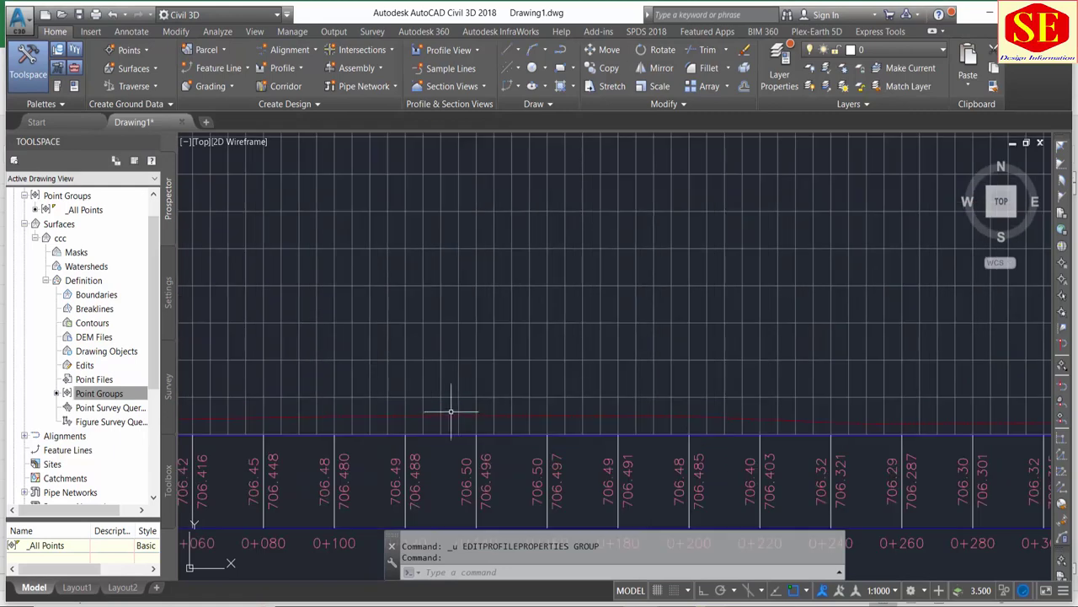
pyautogui.scroll(-1, 523, 413)
pyautogui.scroll(-1, 562, 424)
pyautogui.click(459, 292)
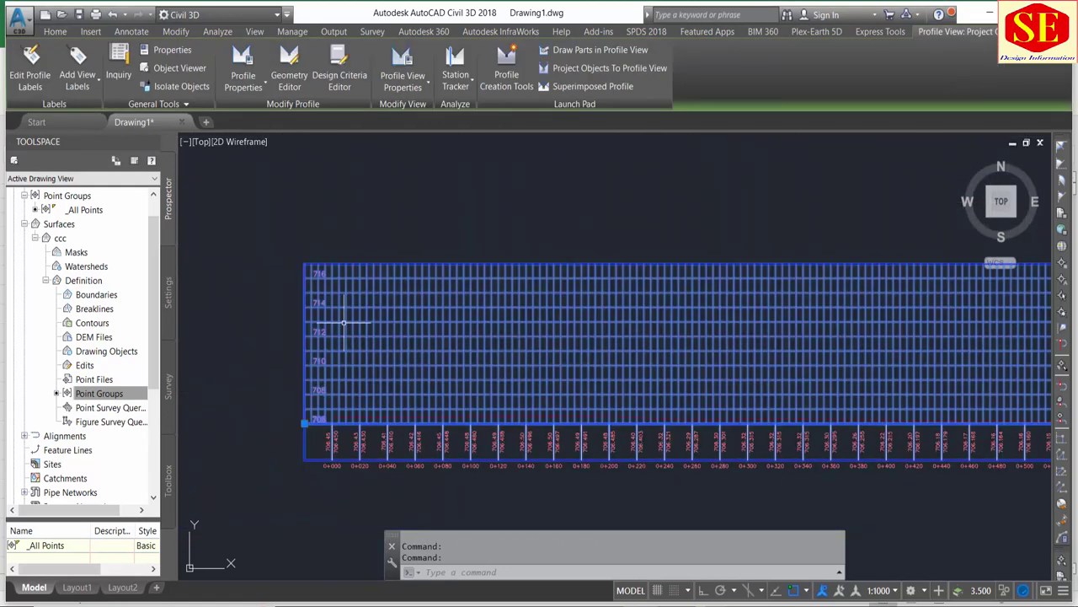
# - Open the profile view's properties and review its profiles and elevation settings
pyautogui.click(421, 90)
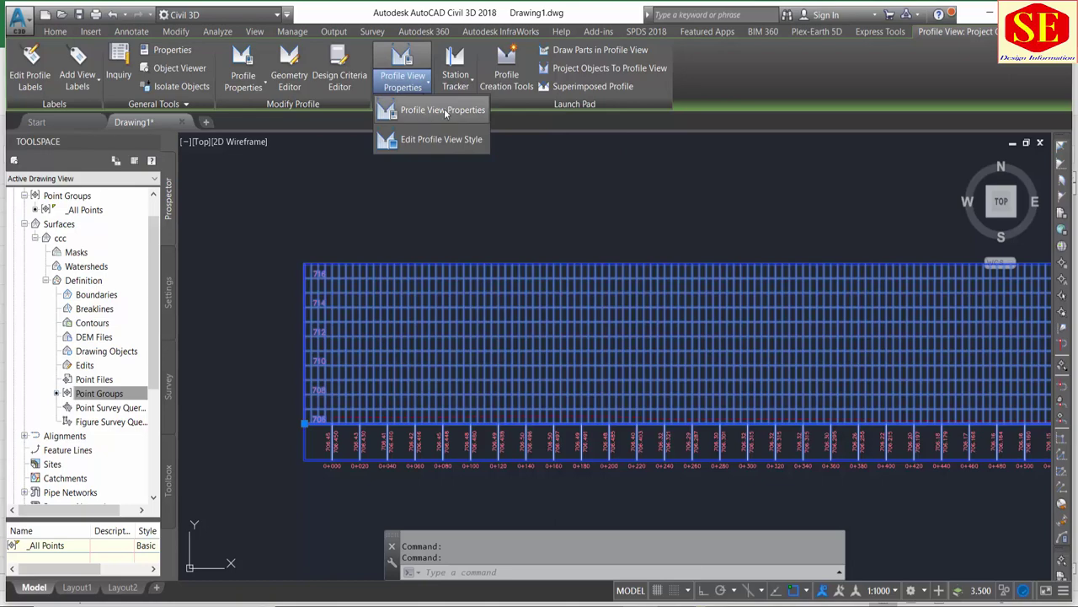
pyautogui.click(445, 110)
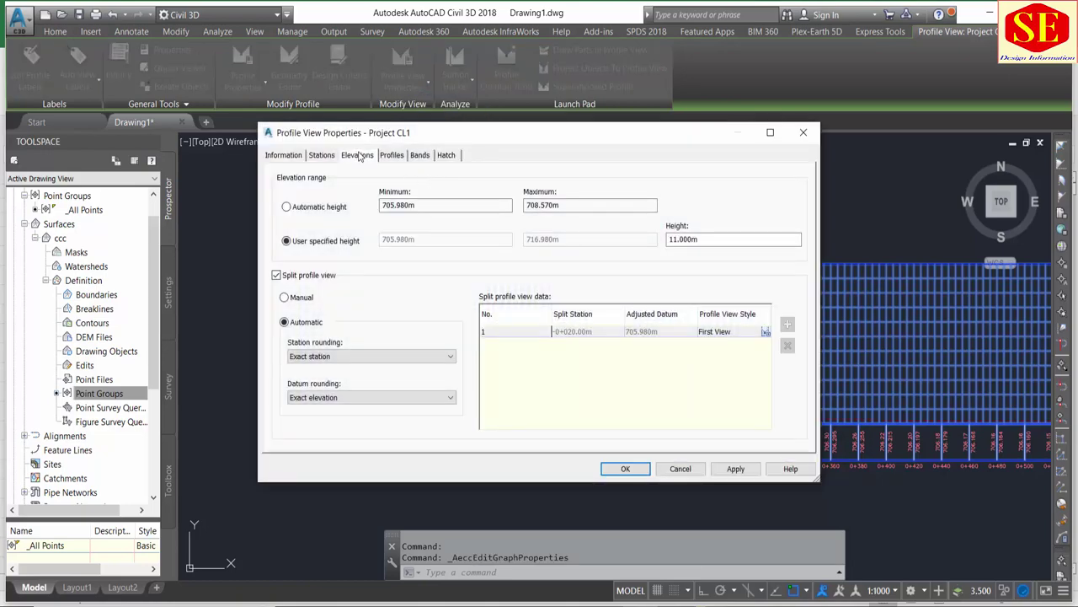
pyautogui.click(390, 157)
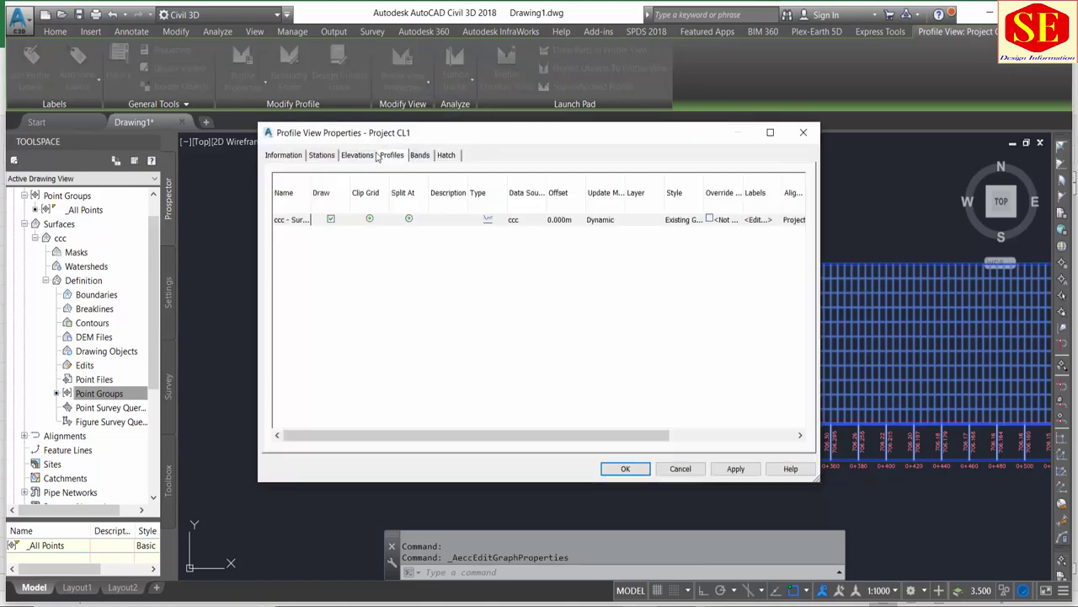
pyautogui.click(367, 158)
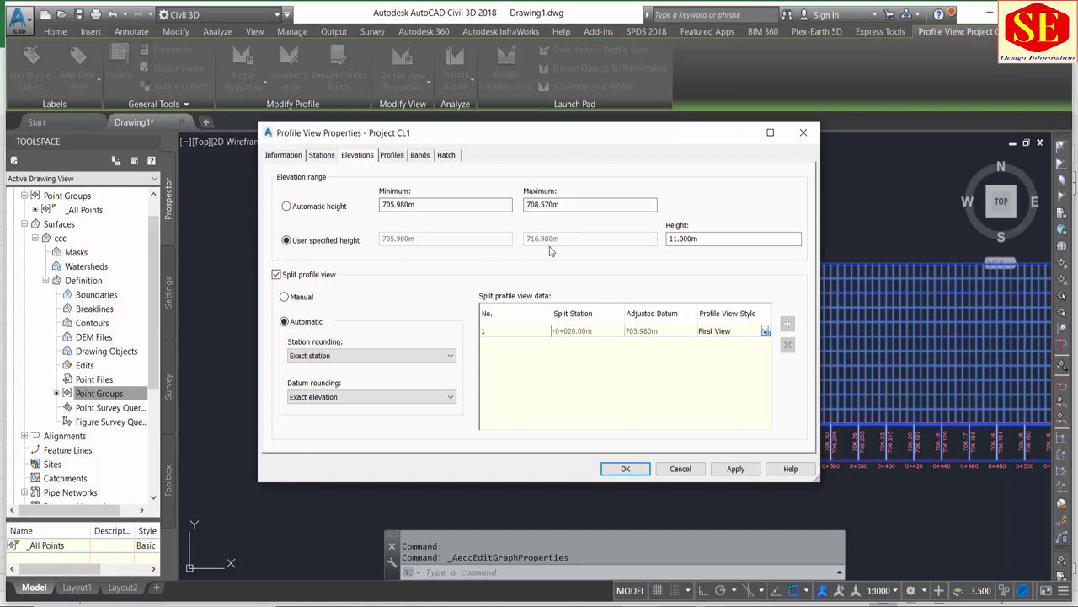
# - Switch the elevation split to Manual with an adjusted datum of 700 and apply
pyautogui.click(677, 241)
pyautogui.click(284, 298)
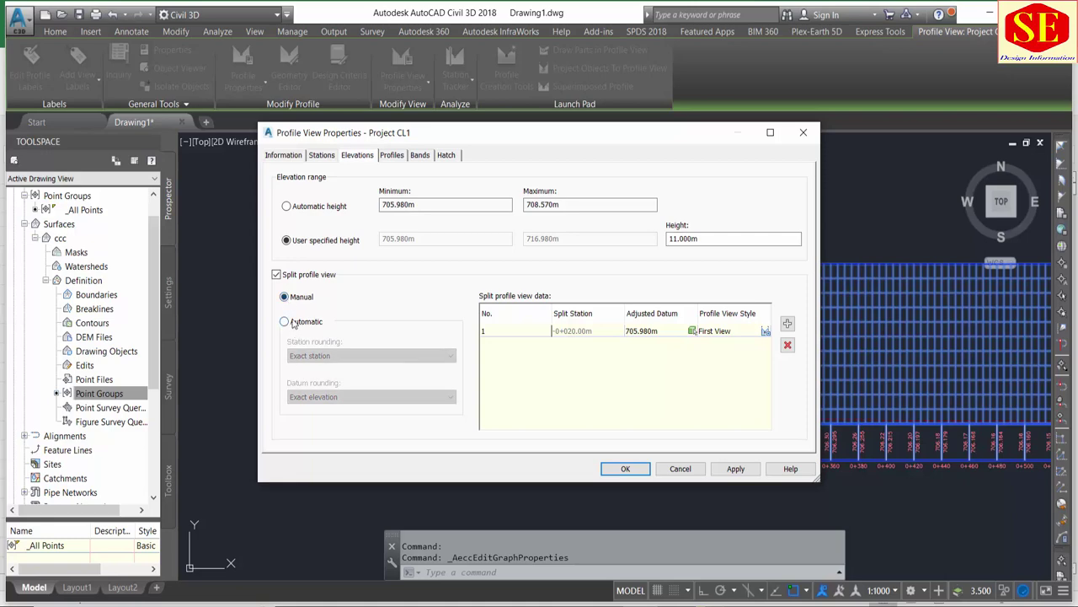
pyautogui.click(285, 322)
pyautogui.click(645, 333)
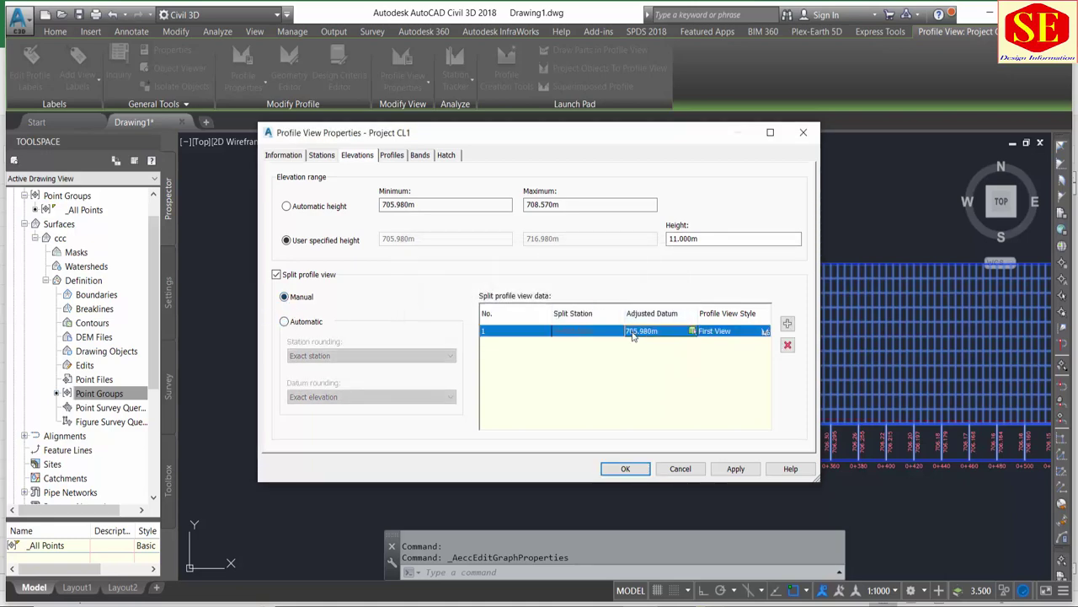
pyautogui.click(638, 332)
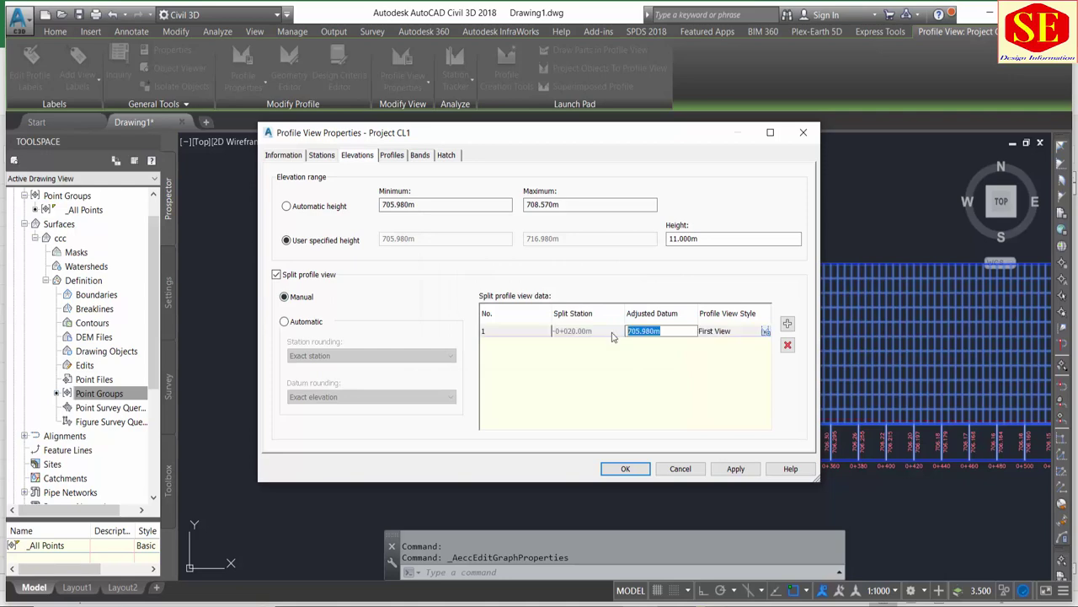
pyautogui.write('700')
pyautogui.click(730, 471)
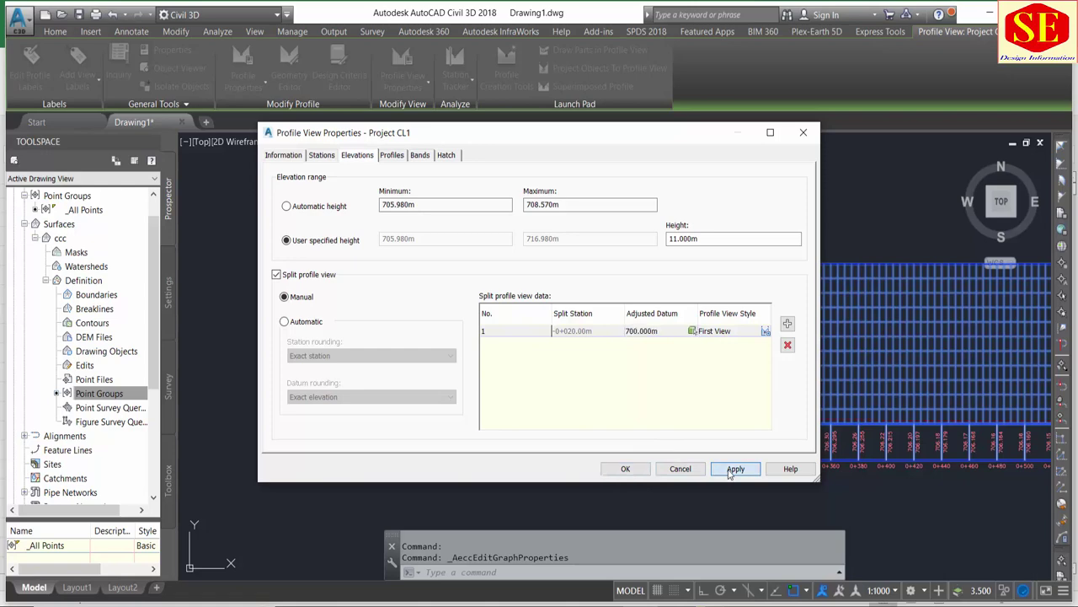
pyautogui.click(626, 468)
pyautogui.scroll(2, 380, 340)
# - Change the profile view's adjusted datum to 703
pyautogui.scroll(3, 379, 340)
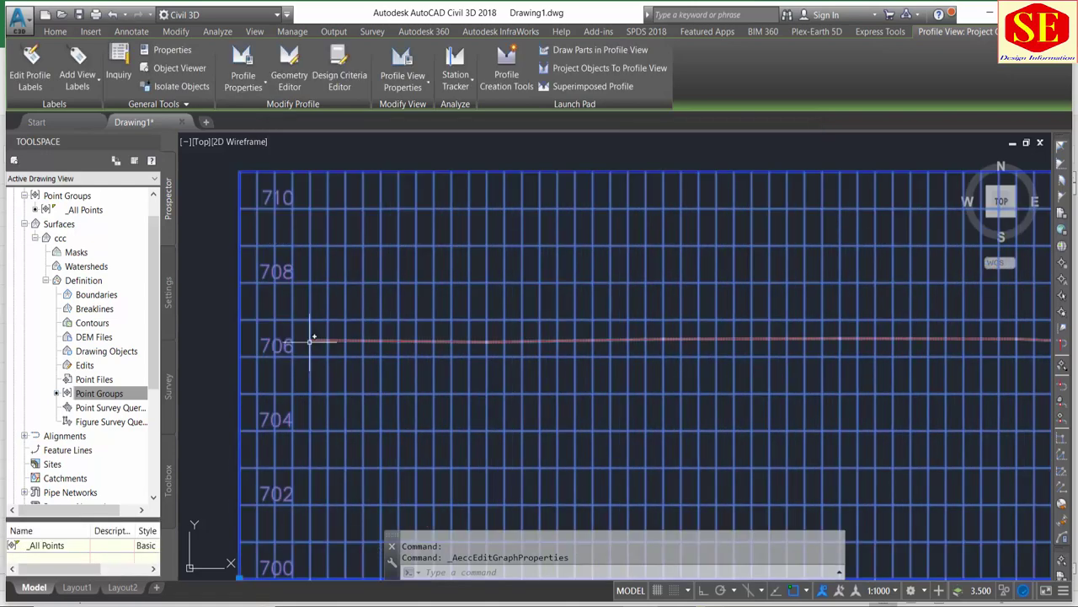
pyautogui.scroll(-5, 404, 336)
pyautogui.scroll(-2, 575, 354)
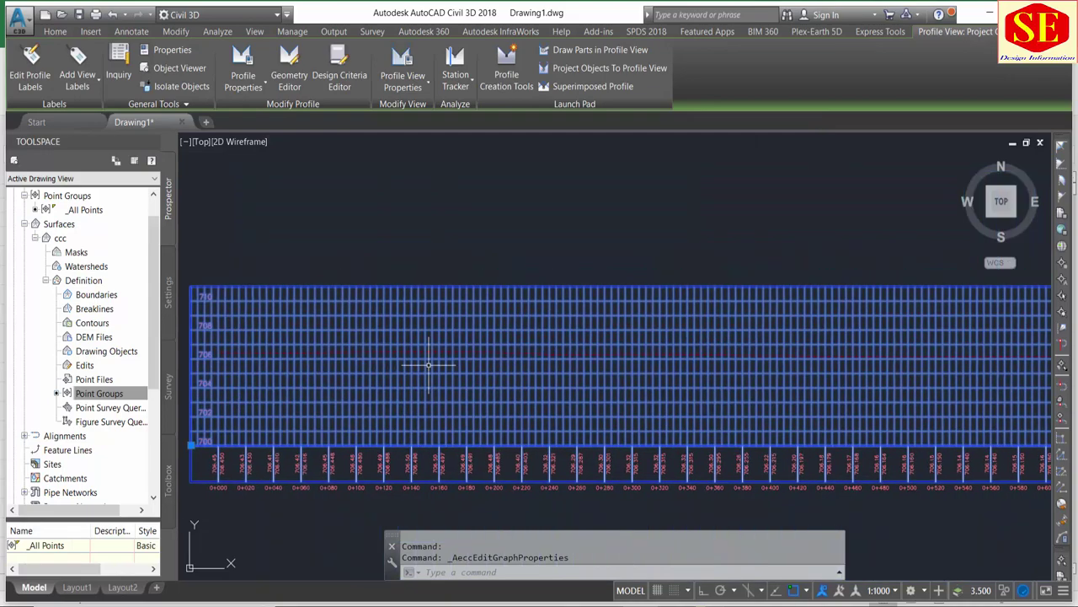
pyautogui.click(403, 86)
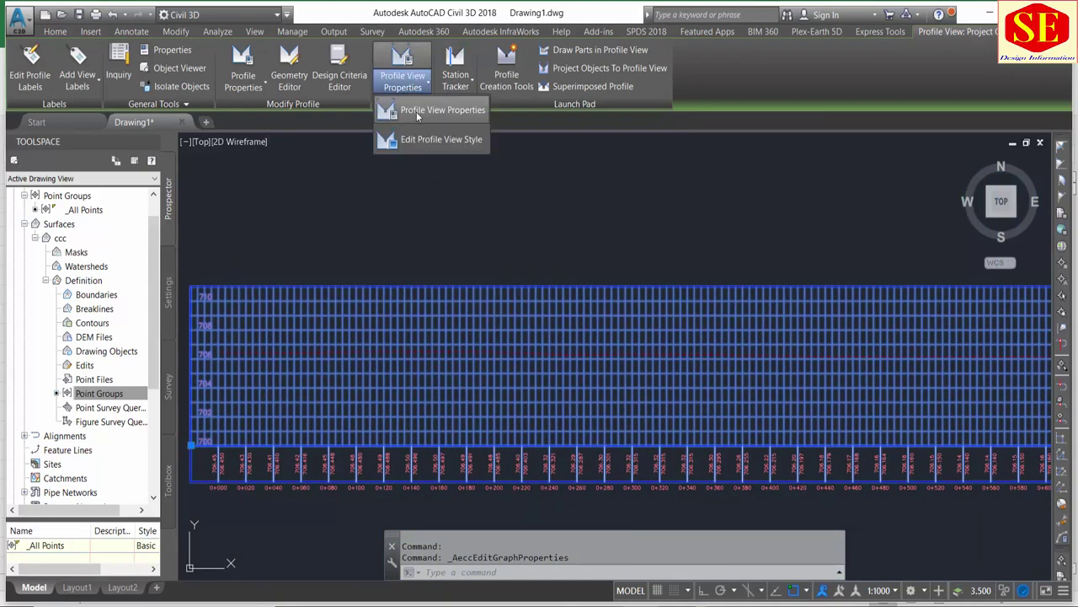
pyautogui.click(473, 148)
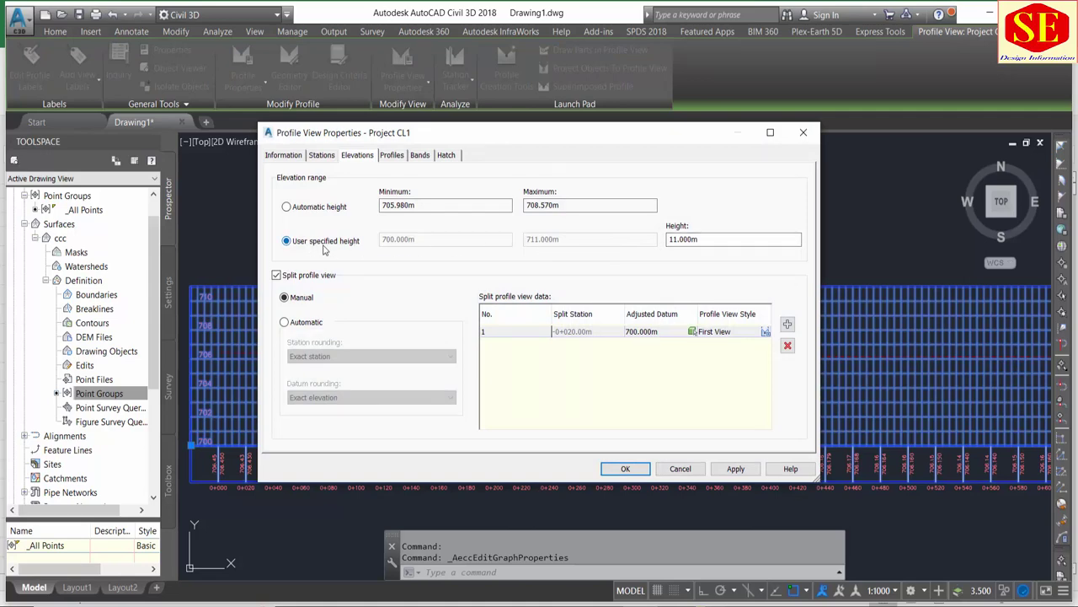
pyautogui.doubleClick(651, 332)
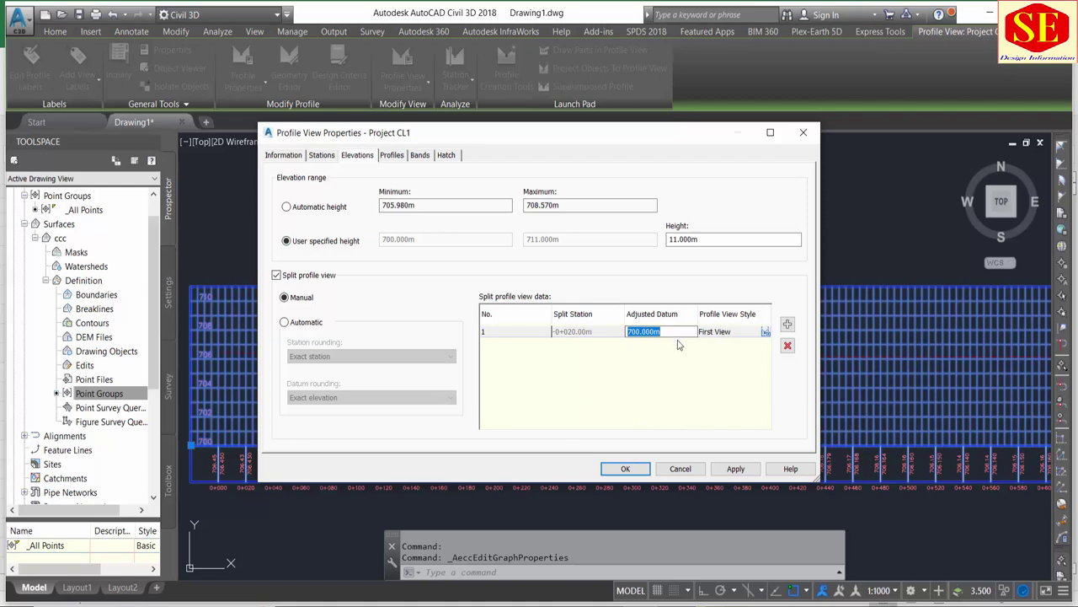
pyautogui.write('703')
pyautogui.click(735, 470)
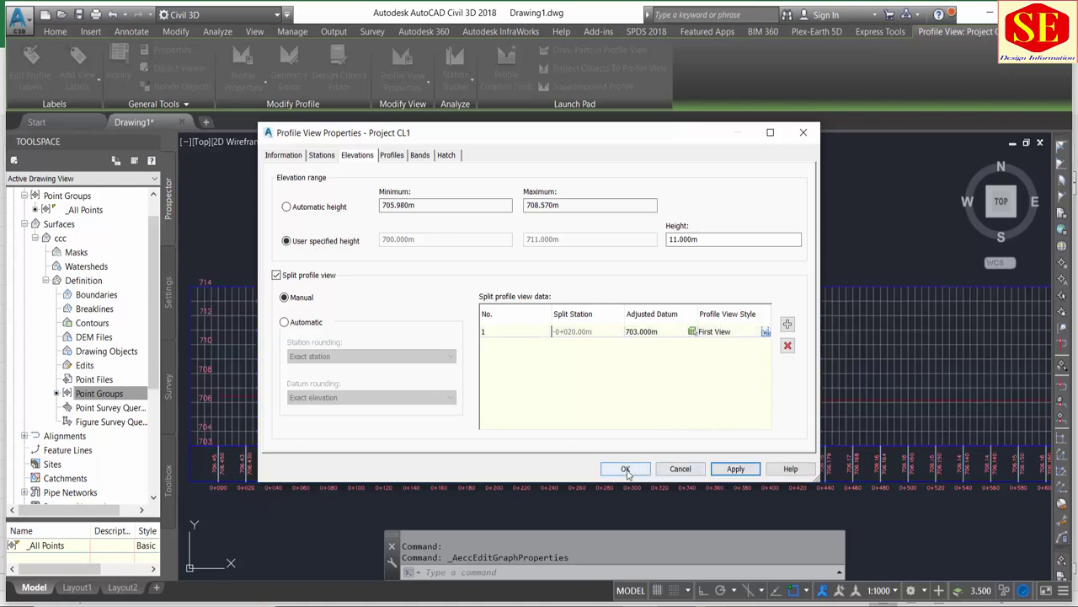
# - Set the profile view height to 15 m and apply it
pyautogui.click(640, 335)
pyautogui.doubleClick(706, 241)
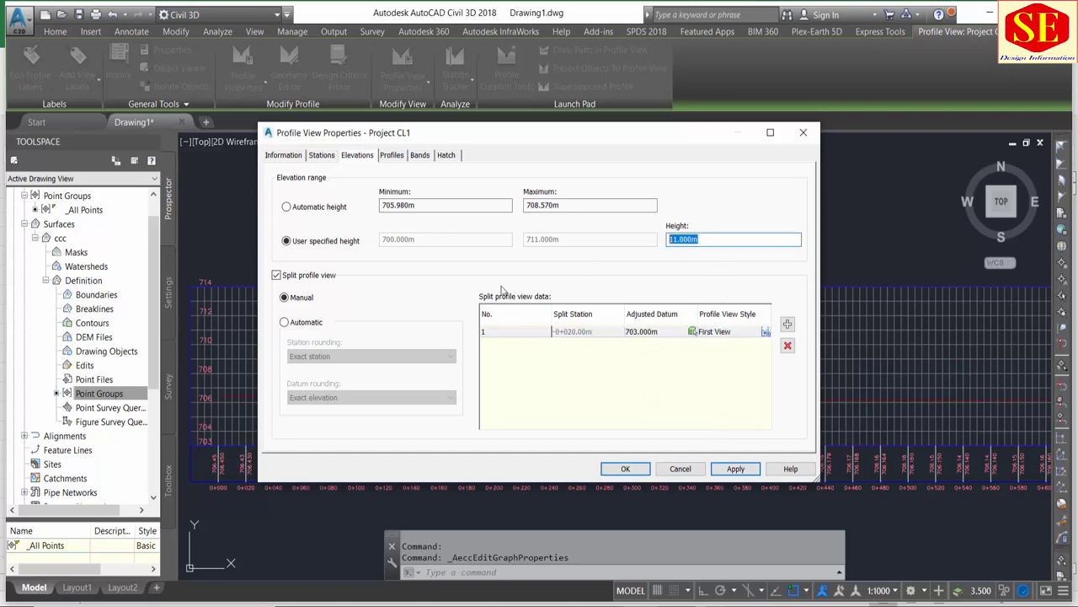
pyautogui.write('15')
pyautogui.click(736, 469)
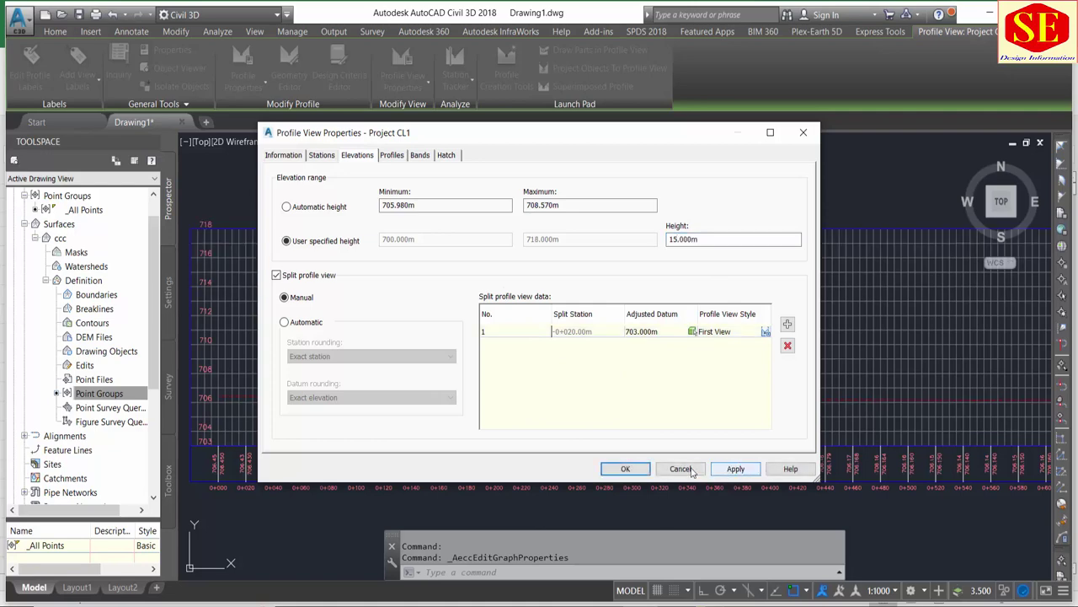
pyautogui.click(625, 469)
# - Deselect the profile view and zoom around the resized 703–718 grid
pyautogui.scroll(5, 206, 222)
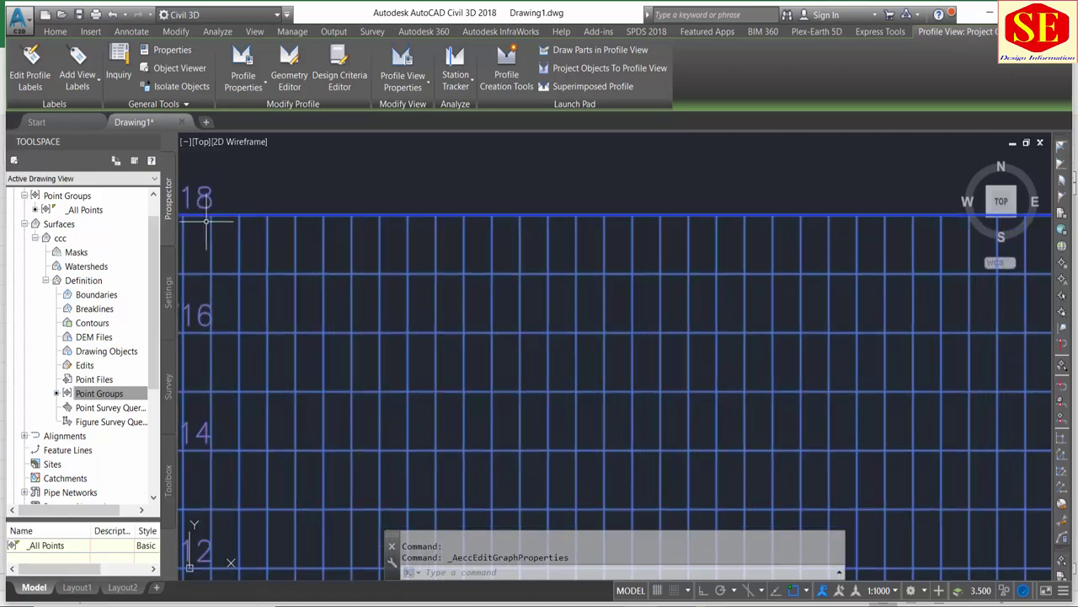
pyautogui.scroll(-1, 422, 197)
pyautogui.scroll(-1, 400, 276)
pyautogui.scroll(-2, 554, 409)
pyautogui.scroll(2, 470, 305)
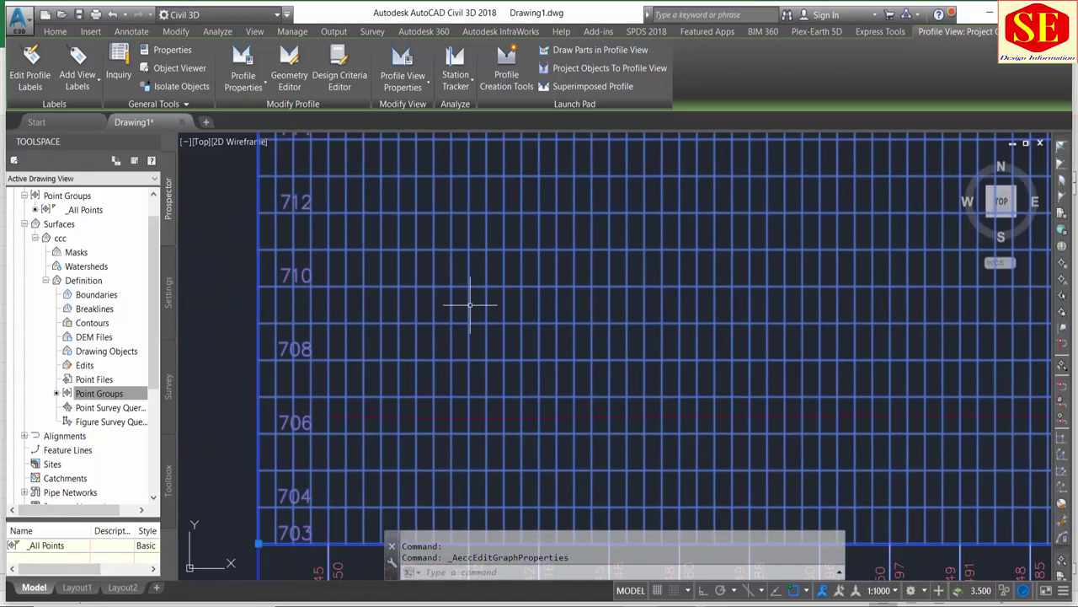
pyautogui.scroll(-2, 470, 305)
pyautogui.scroll(-2, 506, 371)
pyautogui.scroll(1, 503, 287)
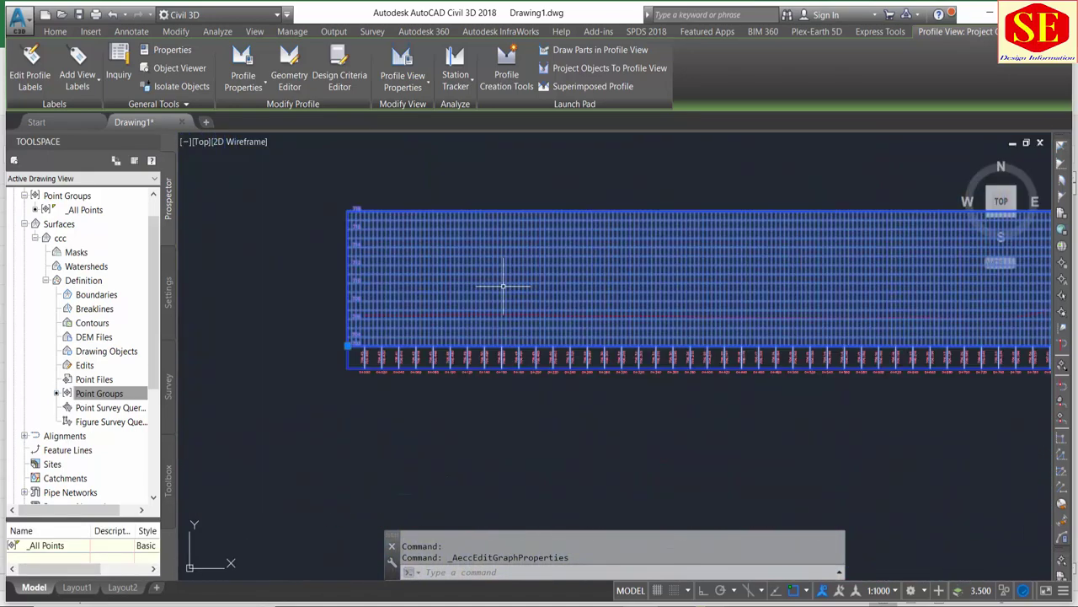
pyautogui.scroll(-1, 508, 379)
pyautogui.scroll(1, 549, 363)
pyautogui.press('Escape')
pyautogui.scroll(1, 448, 276)
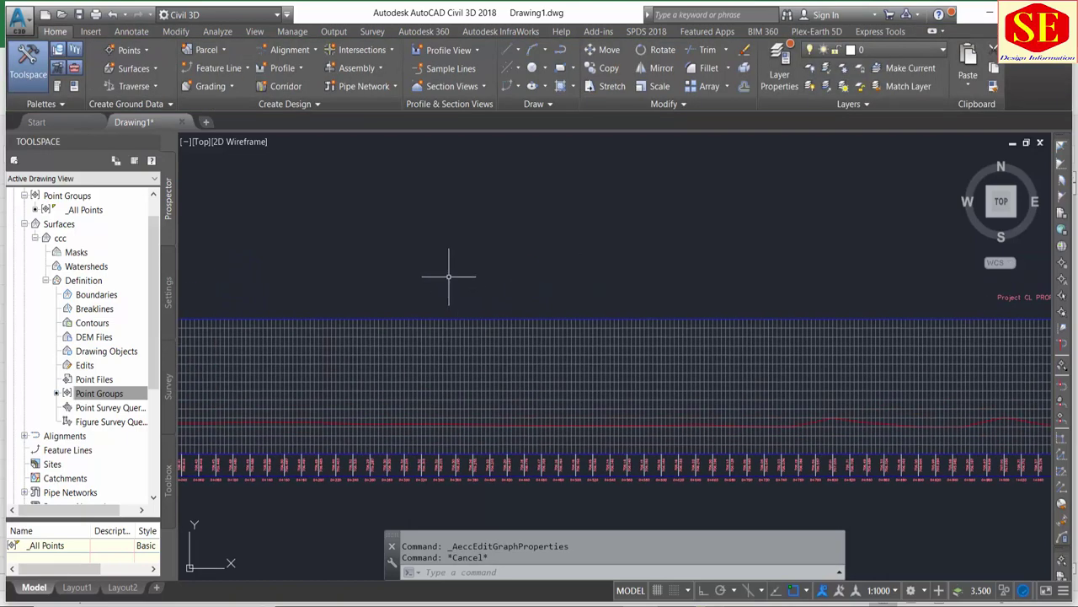
pyautogui.scroll(-1, 448, 276)
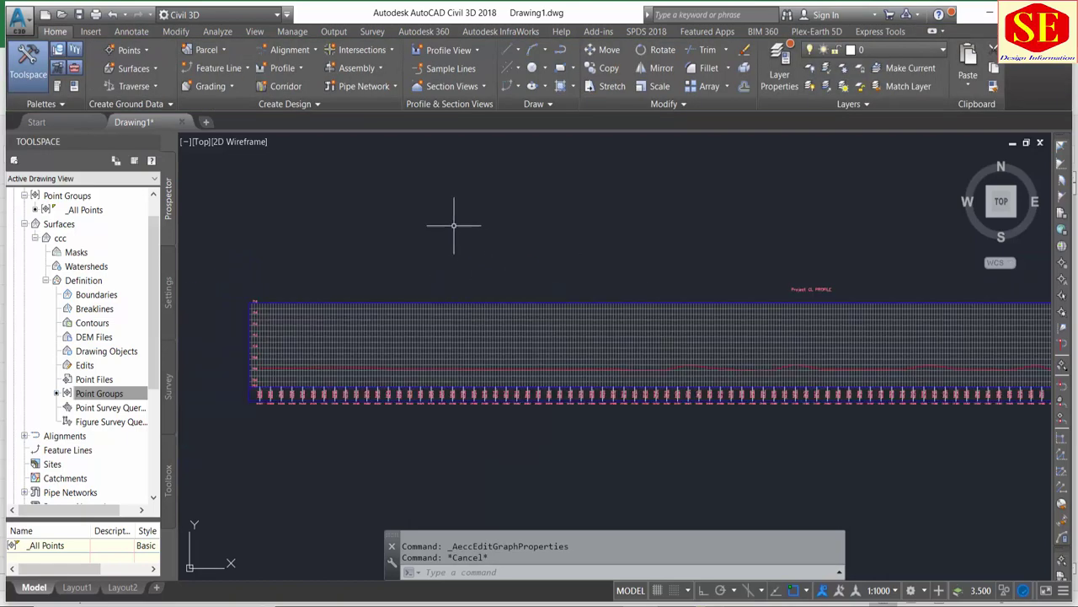
pyautogui.scroll(1, 296, 354)
pyautogui.scroll(1, 312, 388)
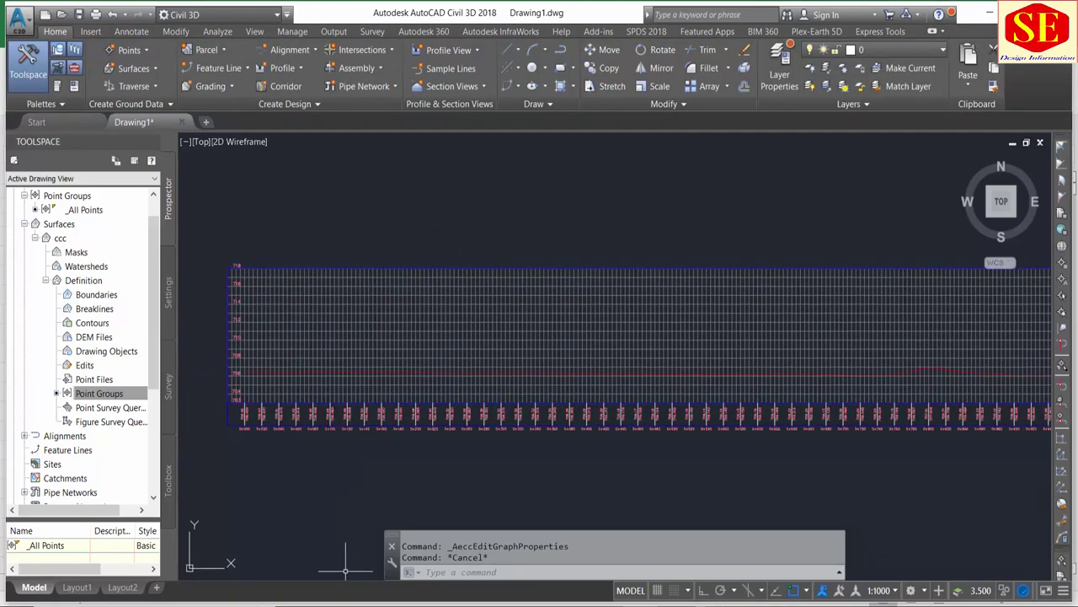
# - Review the VPI 1+450 label and 250 m curve in the PLAN PROFILE PDF
pyautogui.keyDown('ctrl'); pyautogui.scroll(2, 105, 552); pyautogui.keyUp('ctrl')
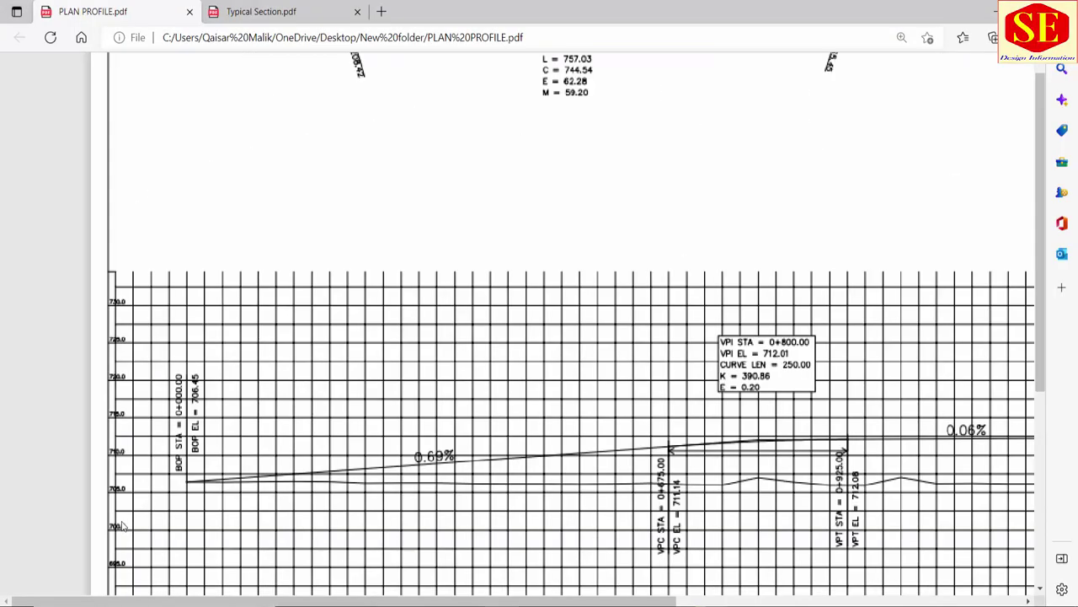
pyautogui.keyDown('ctrl'); pyautogui.scroll(1, 195, 445); pyautogui.keyUp('ctrl')
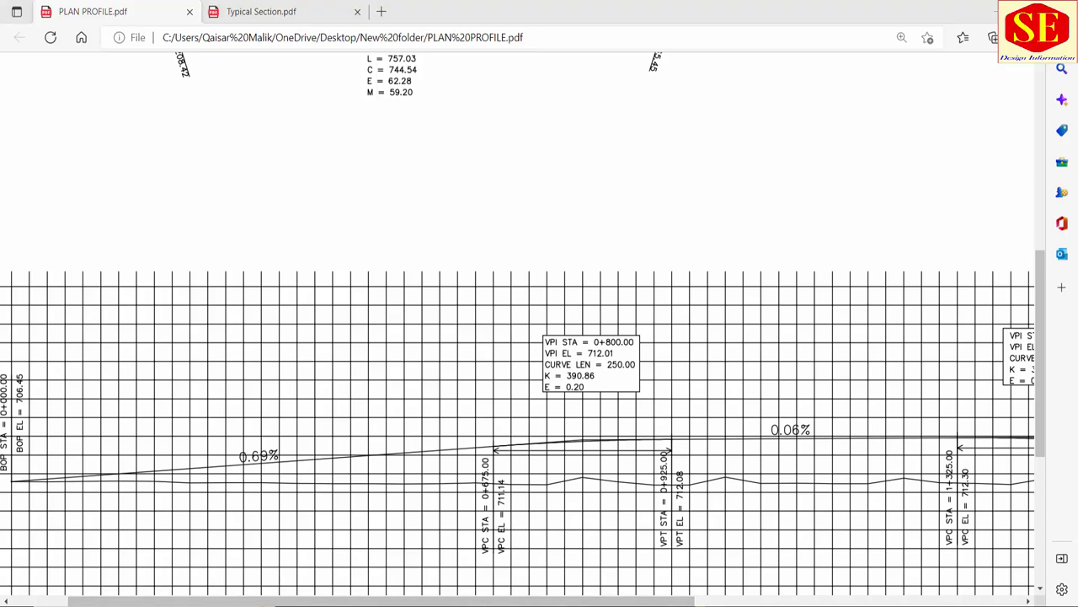
pyautogui.moveTo(631, 595)
pyautogui.mouseDown()
pyautogui.moveTo(716, 594)
pyautogui.moveTo(820, 503)
pyautogui.mouseUp()
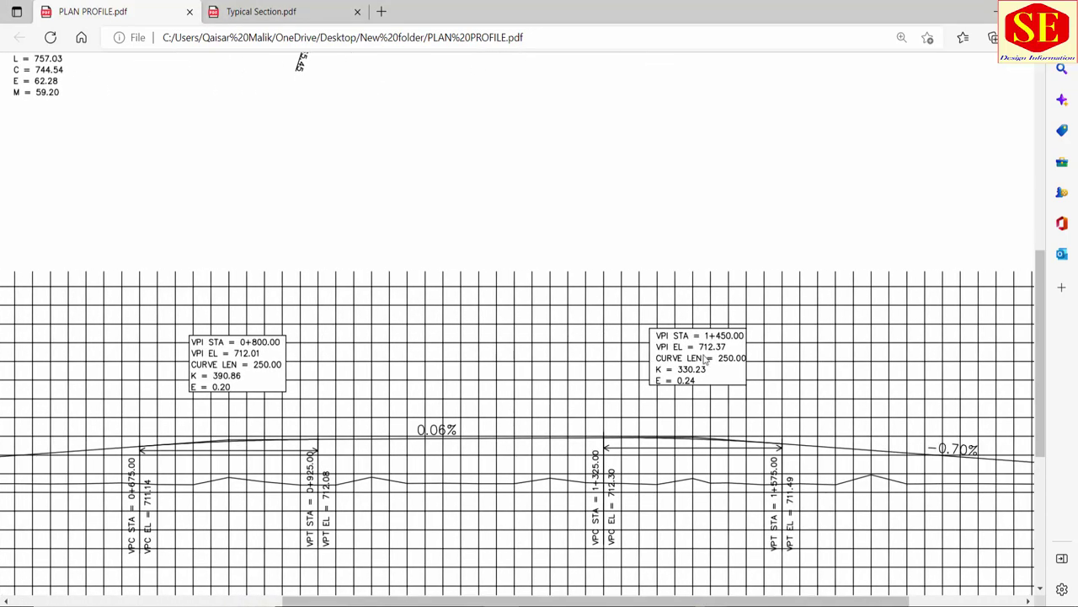
pyautogui.hotkey('alt', 'Tab')
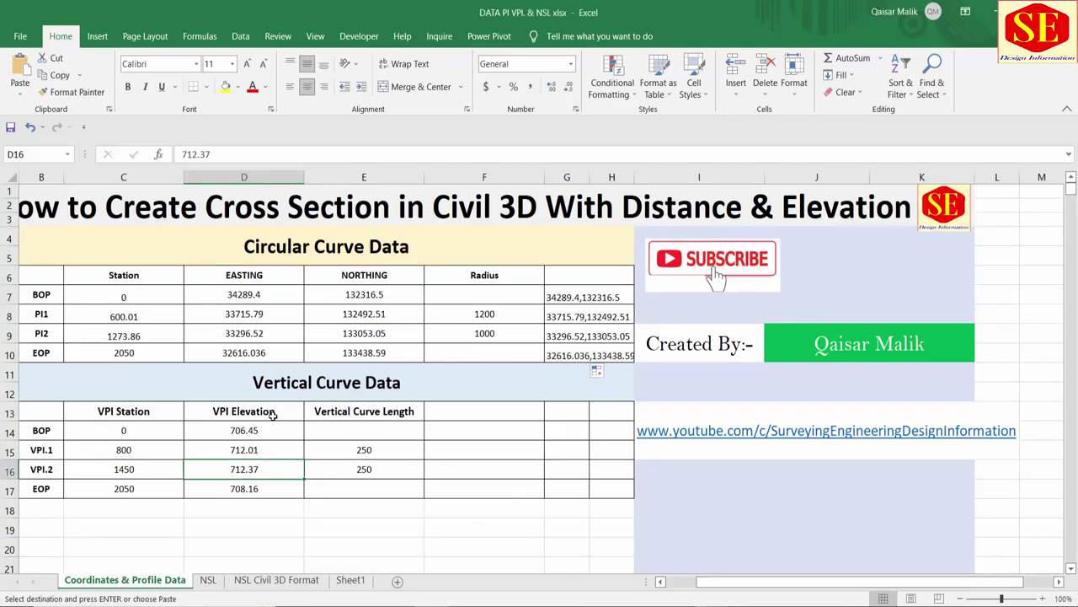
# - Resize the VPI workbook to the right half of the screen beside the drawing
pyautogui.moveTo(657, 12); pyautogui.dragTo(448, 91)
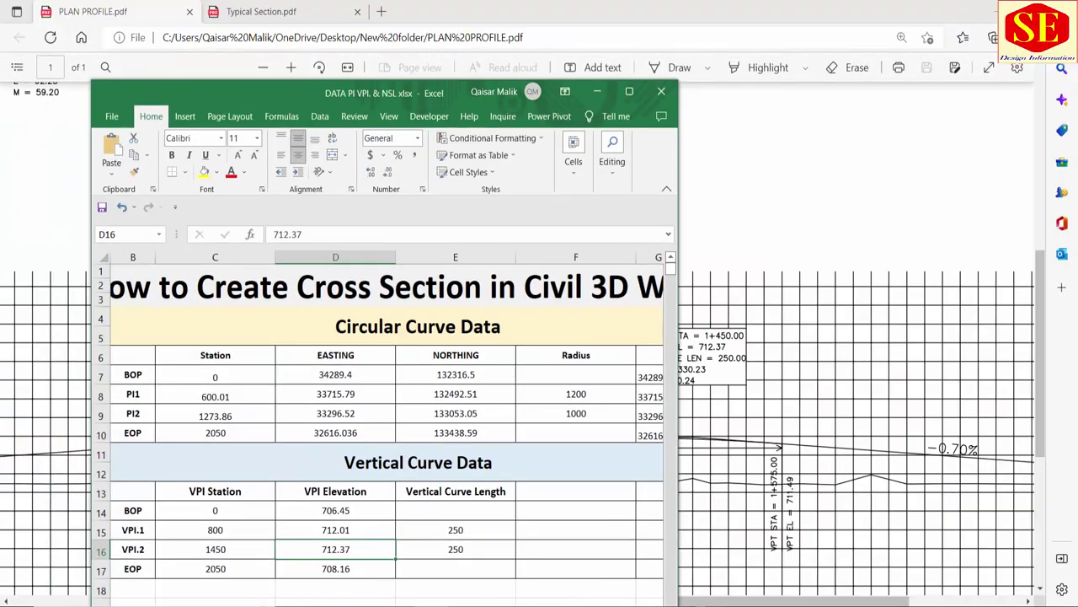
pyautogui.hotkey('alt', 'Tab')
pyautogui.hotkey('alt', 'Tab')
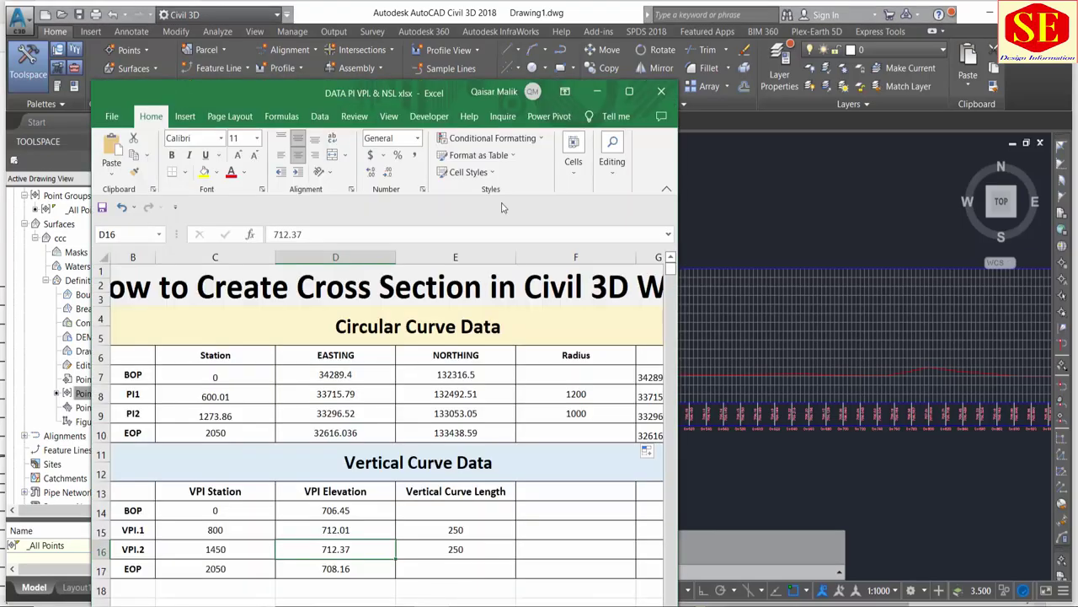
pyautogui.moveTo(443, 91)
pyautogui.mouseDown()
pyautogui.moveTo(813, 93)
pyautogui.moveTo(872, 24)
pyautogui.mouseUp()
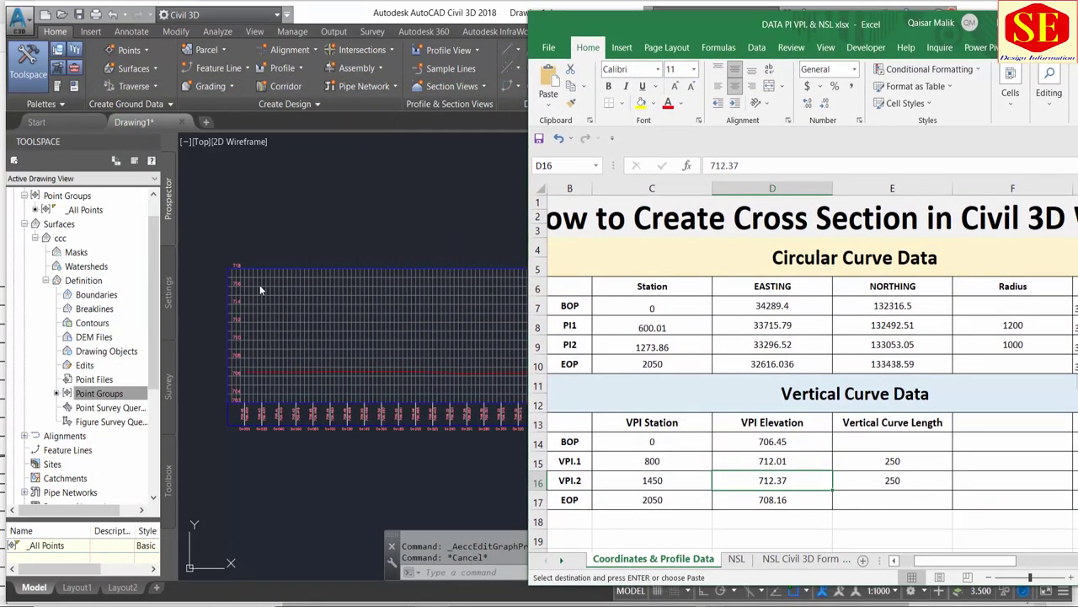
pyautogui.click(369, 222)
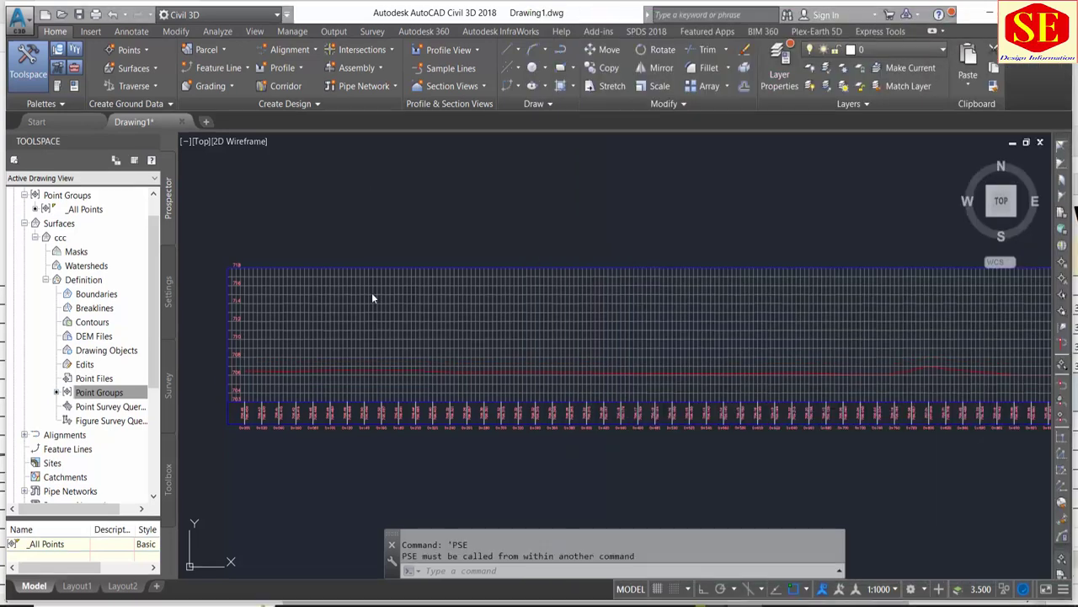
# - Create layout profile 'Desig' with Design Profile style and Complete Label Set
pyautogui.click(301, 67)
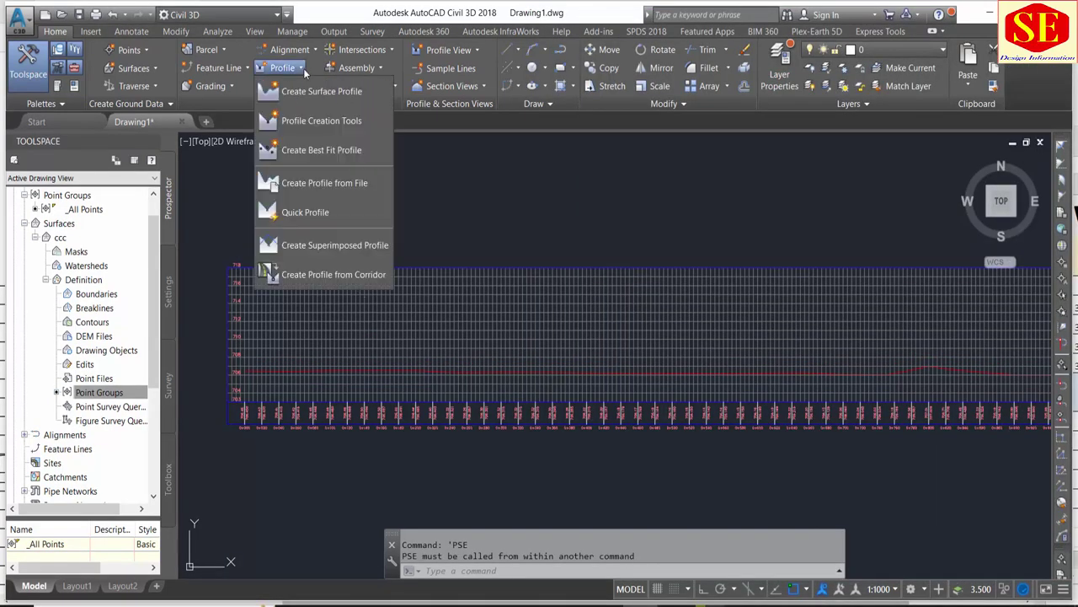
pyautogui.click(325, 123)
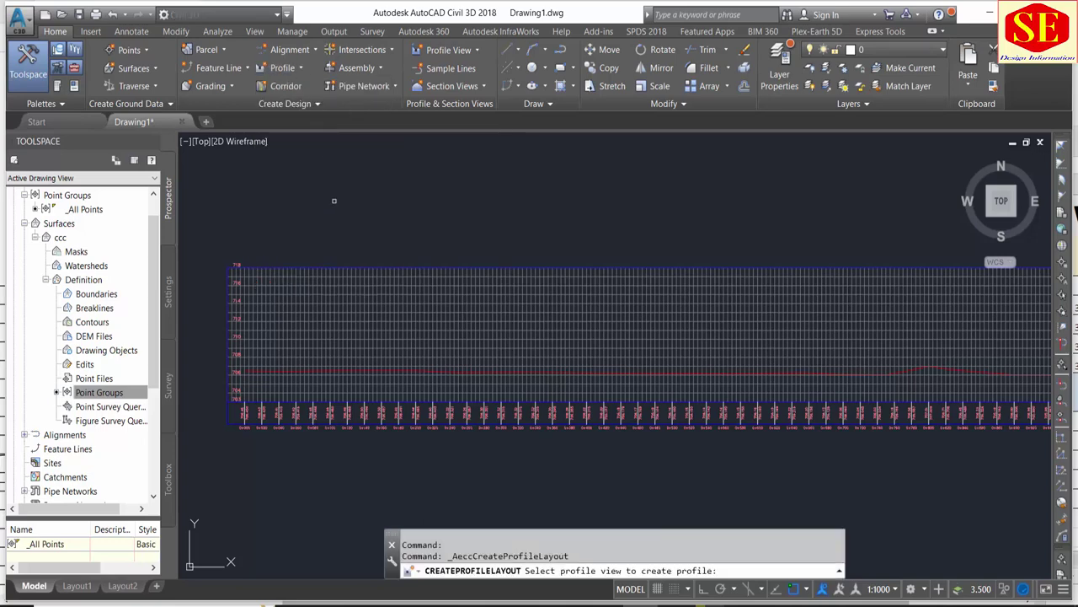
pyautogui.click(313, 270)
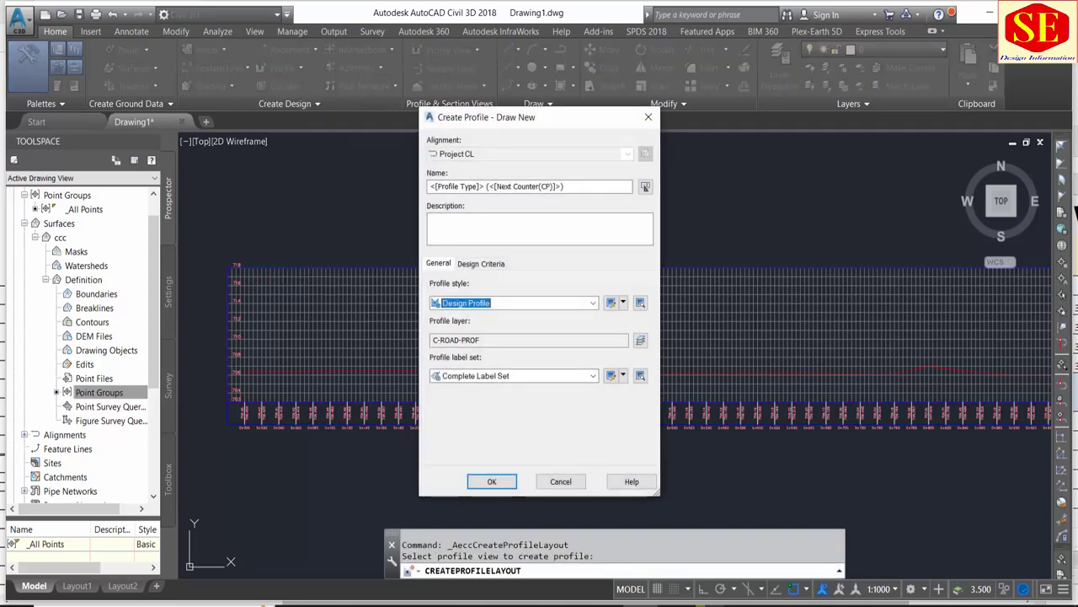
pyautogui.moveTo(581, 186); pyautogui.dragTo(268, 194)
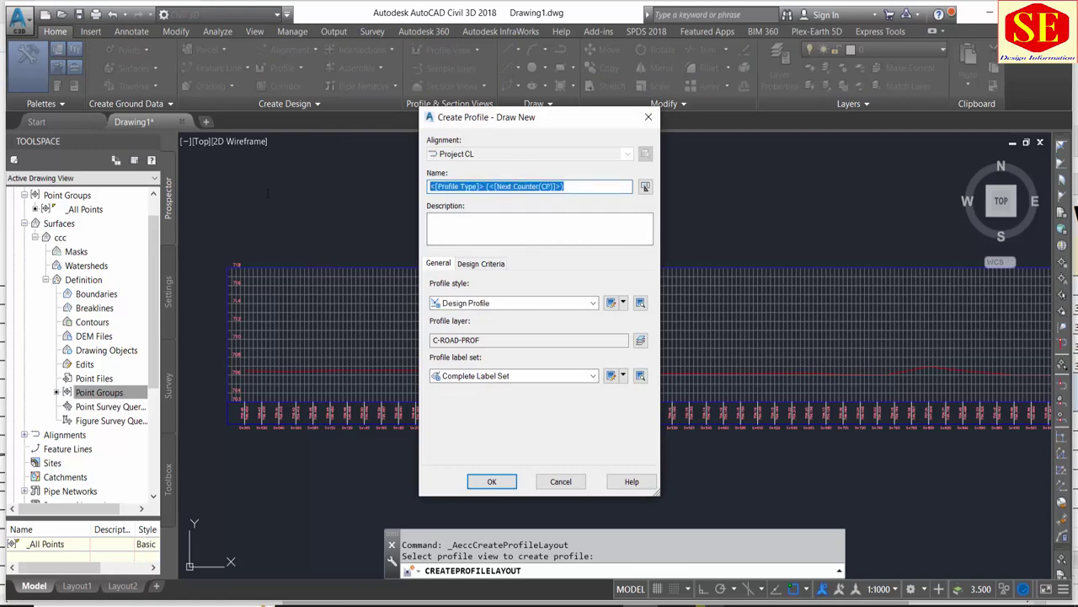
pyautogui.write('Desig')
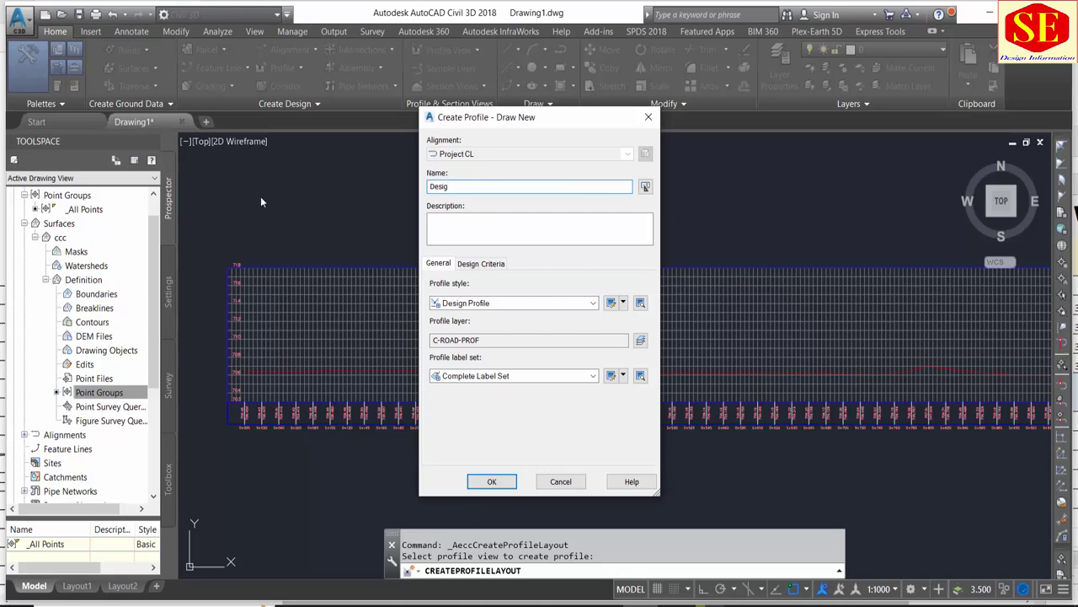
pyautogui.click(485, 305)
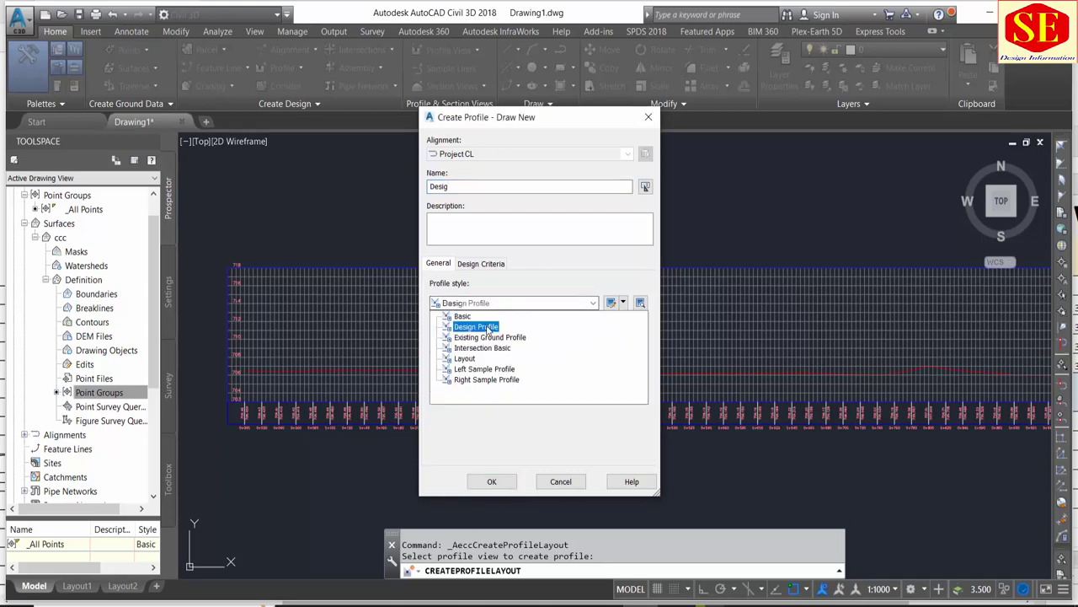
pyautogui.click(485, 327)
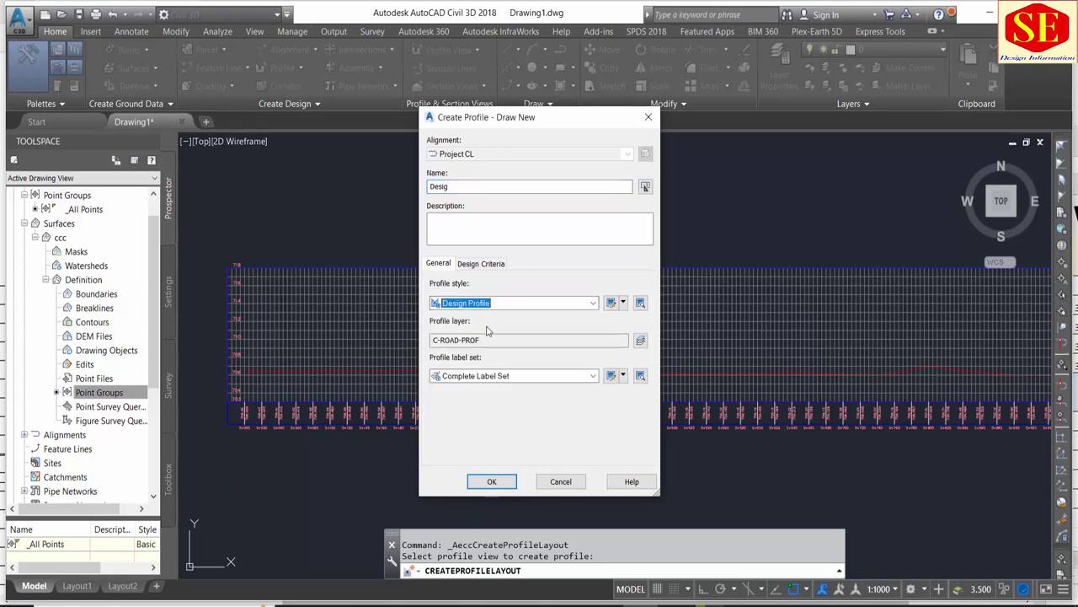
pyautogui.click(474, 383)
pyautogui.click(478, 409)
pyautogui.click(487, 488)
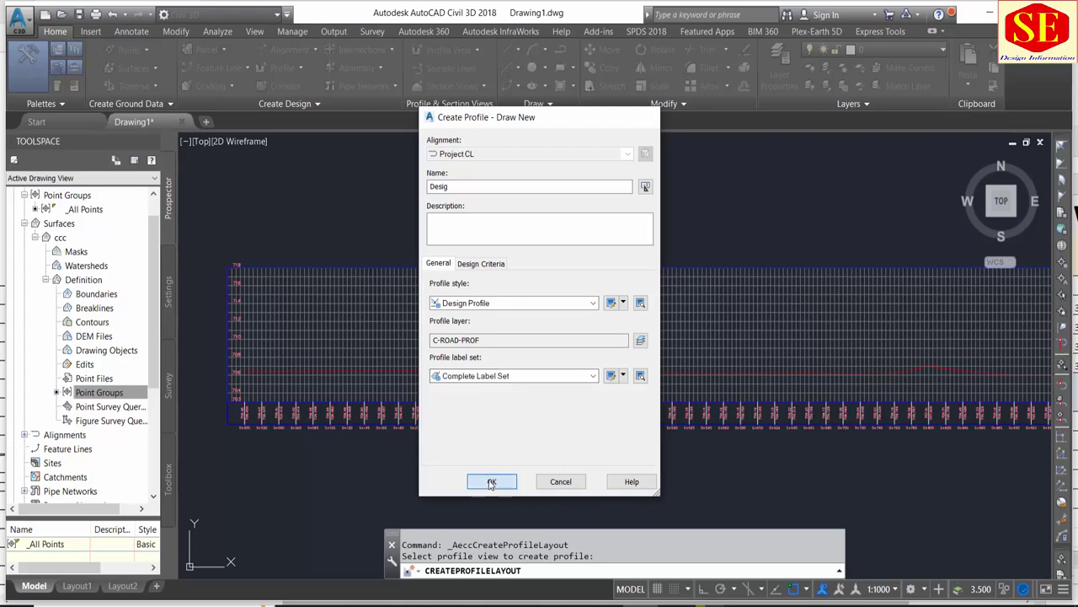
pyautogui.moveTo(286, 92); pyautogui.dragTo(354, 139)
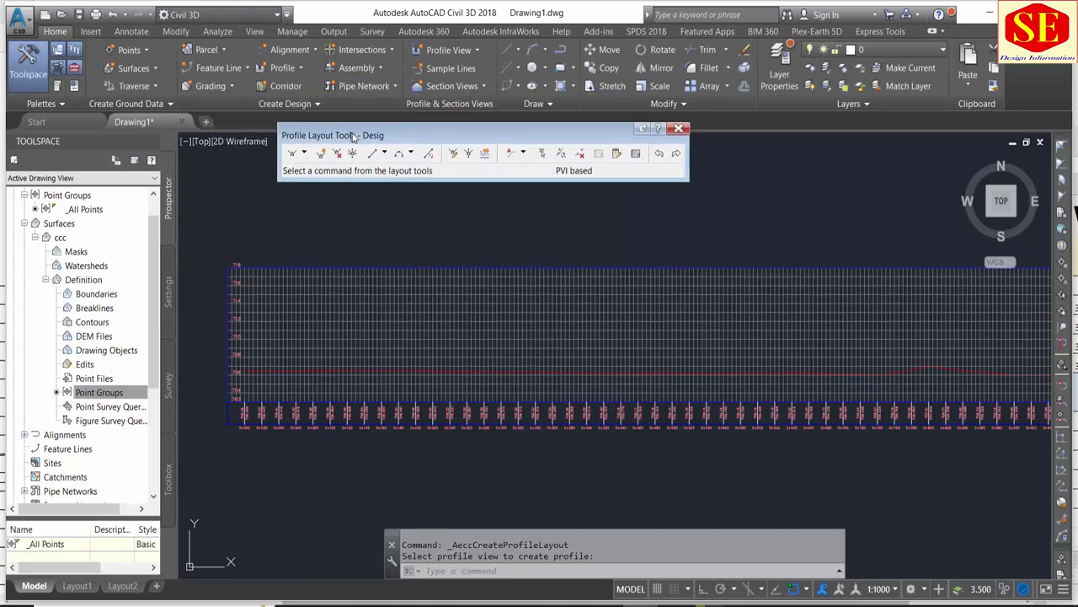
# - Start Draw Tangents With Curves for Desig using station-and-elevation ('PSE) point entry
pyautogui.click(306, 154)
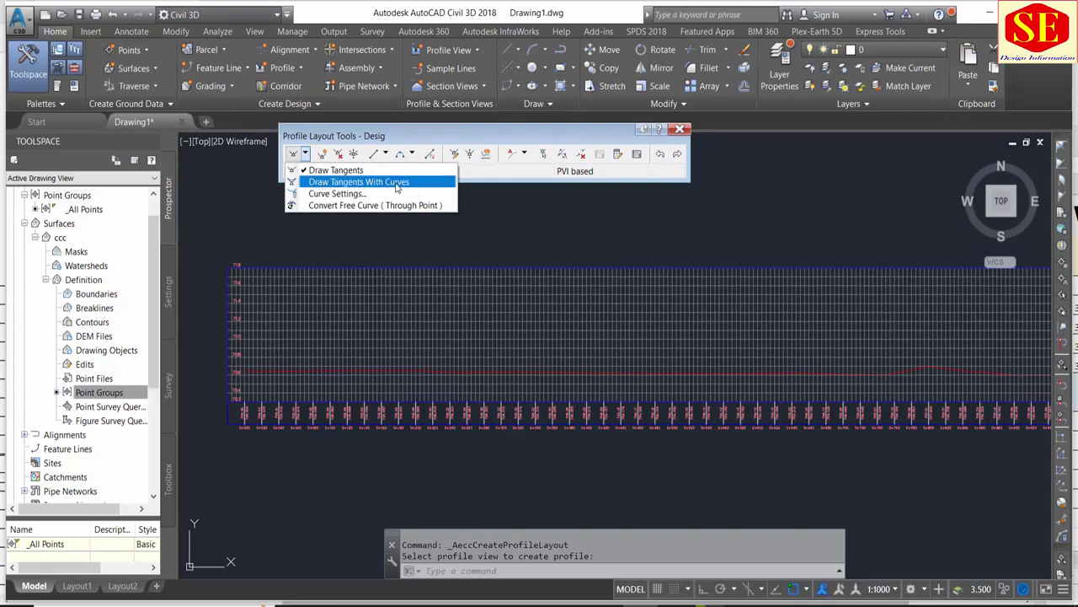
pyautogui.click(333, 185)
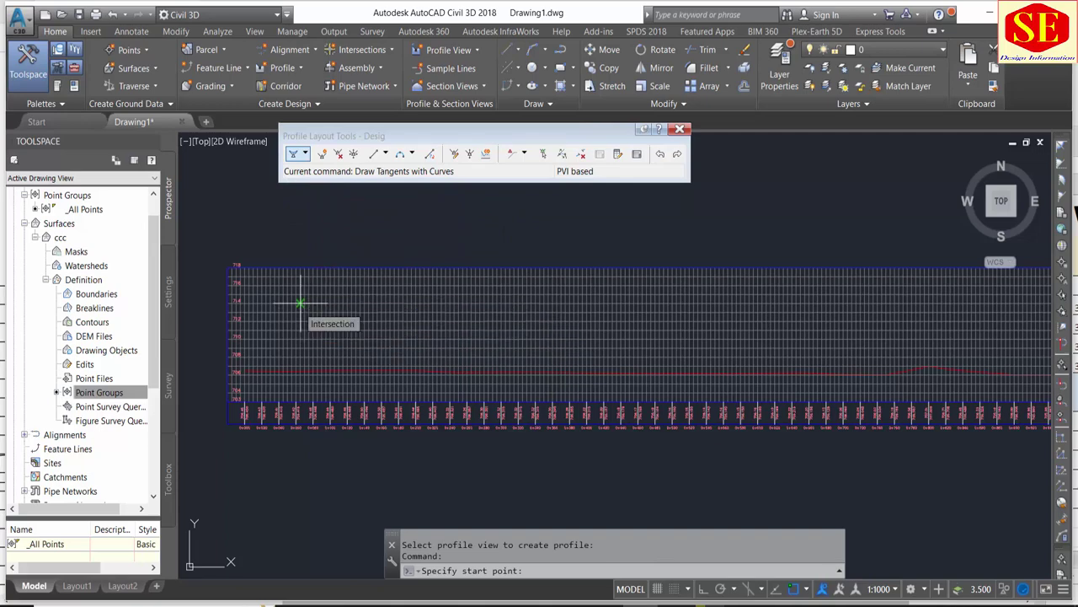
pyautogui.click(472, 605)
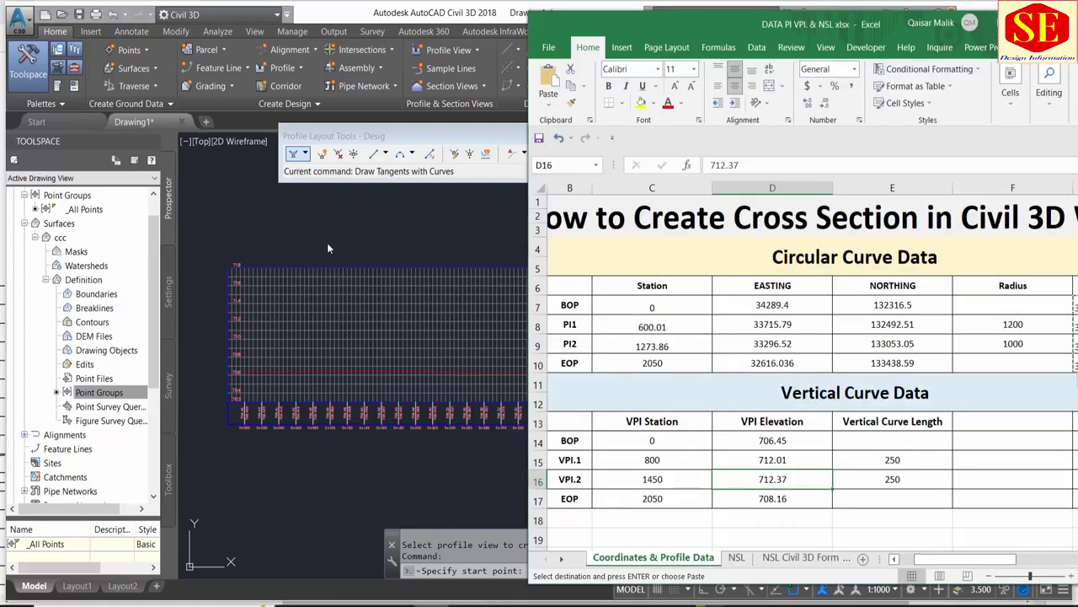
pyautogui.click(305, 268)
pyautogui.write("'ps")
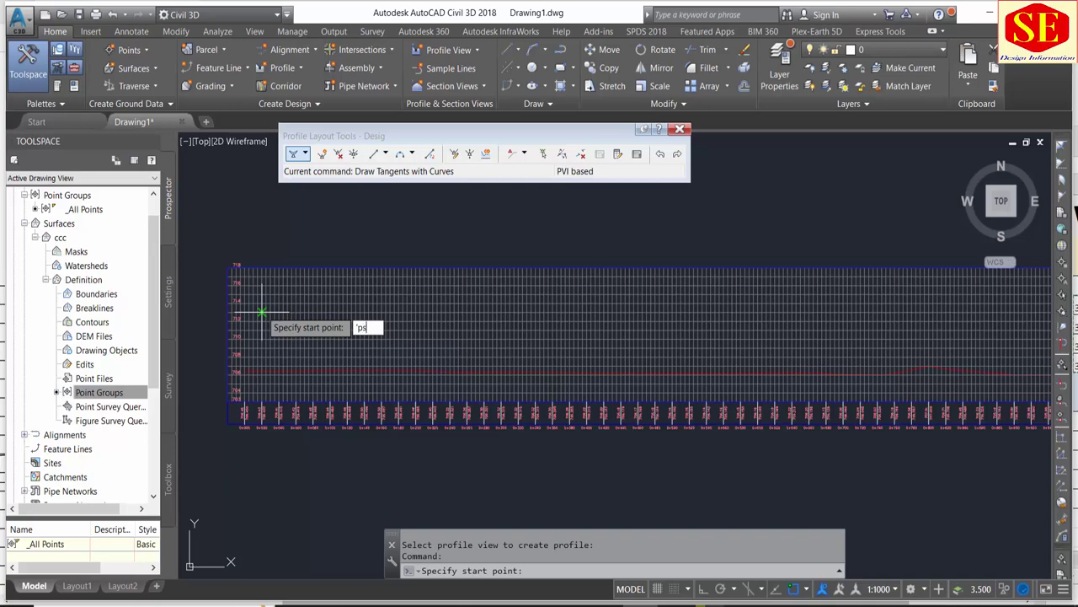
pyautogui.write('e')
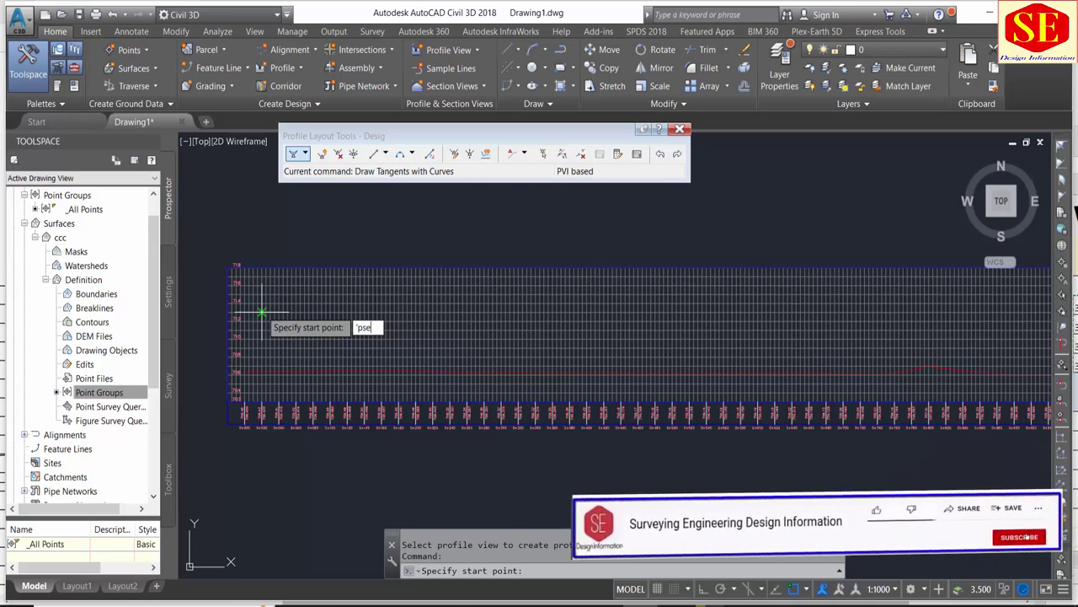
pyautogui.press('Return')
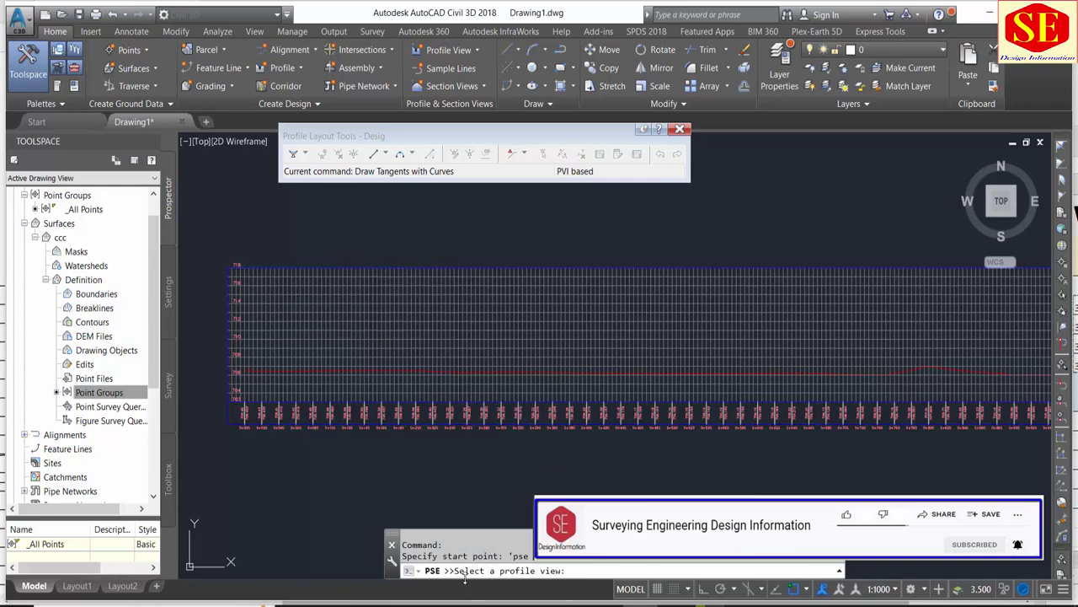
pyautogui.click(320, 269)
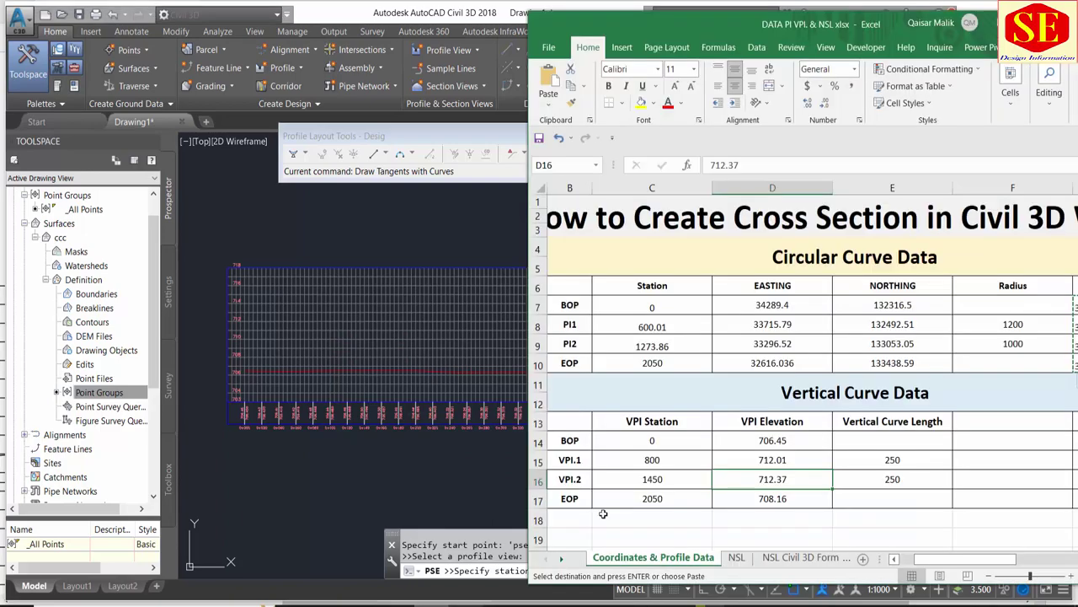
# - Place the profile start point at station 0, elevation 706.45
pyautogui.click(467, 604)
pyautogui.click(436, 480)
pyautogui.write('0')
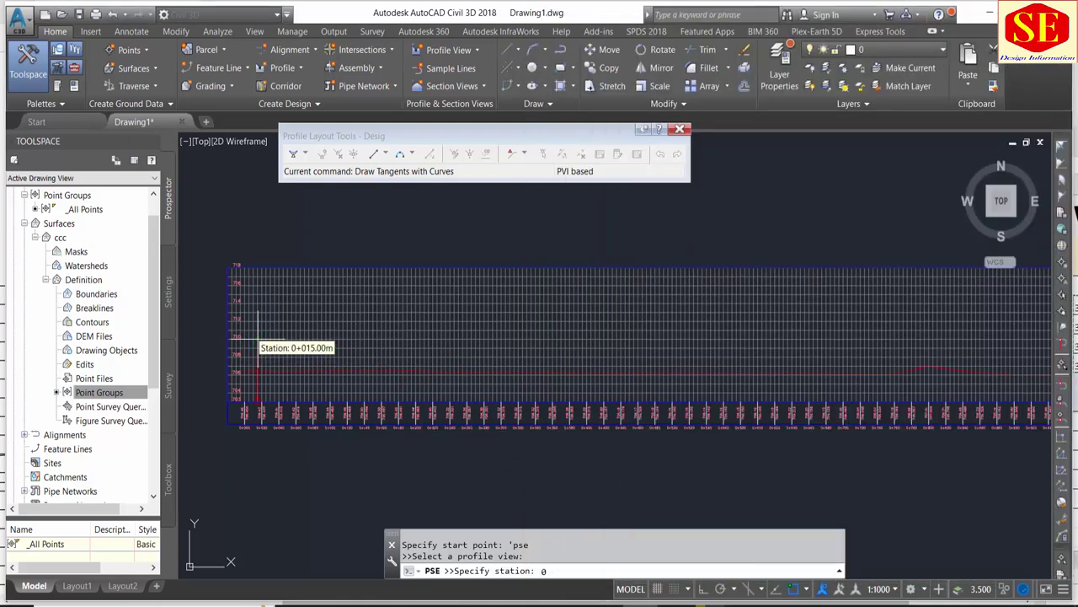
pyautogui.press('Return')
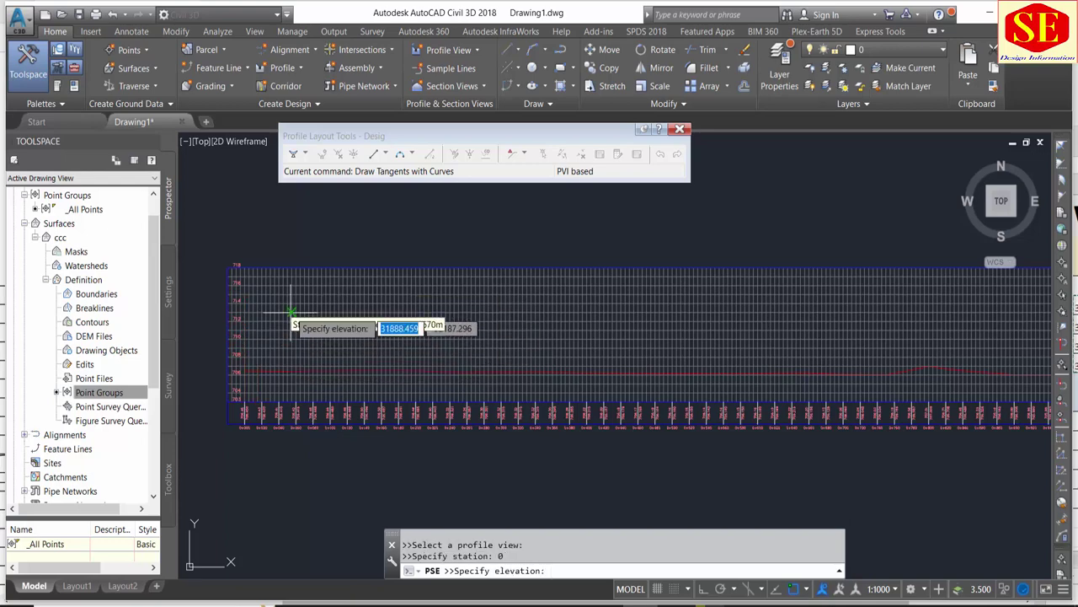
pyautogui.scroll(2, 283, 328)
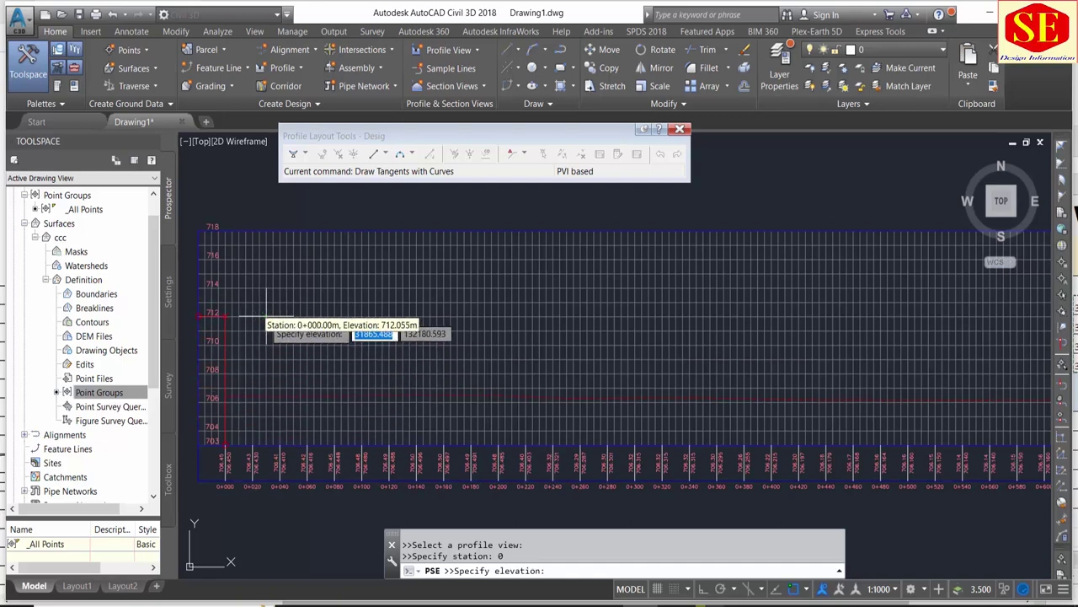
pyautogui.hotkey('alt', 'Tab')
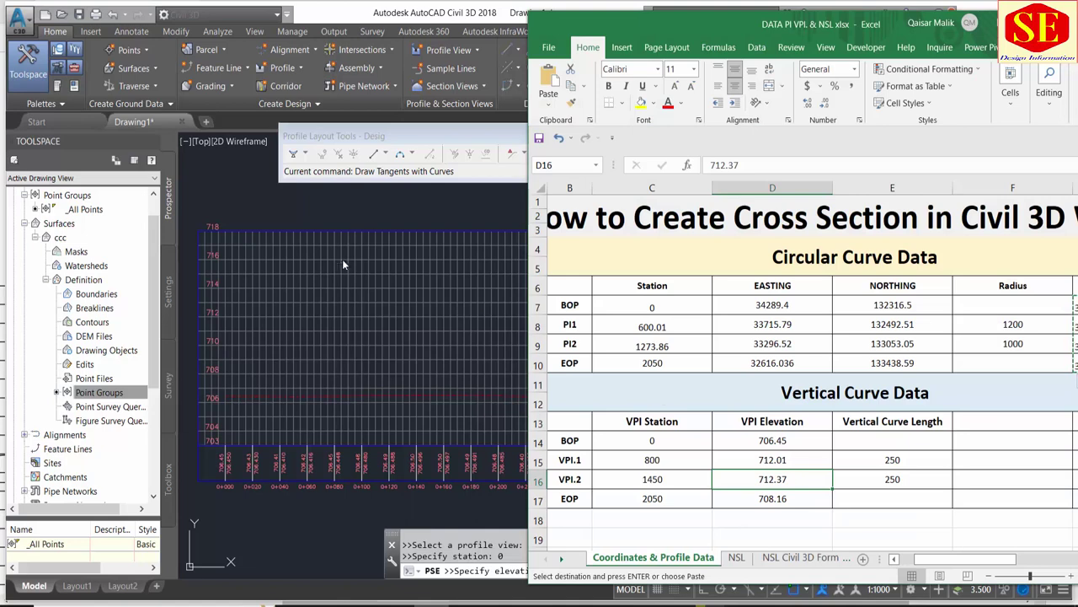
pyautogui.hotkey('alt', 'Tab')
pyautogui.write('7')
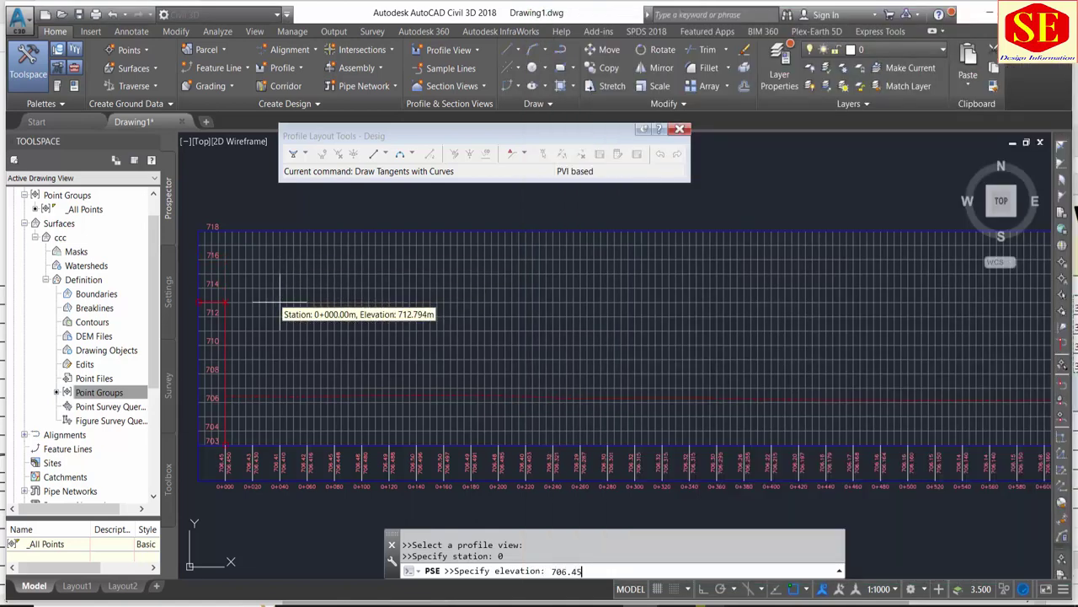
pyautogui.press('Return')
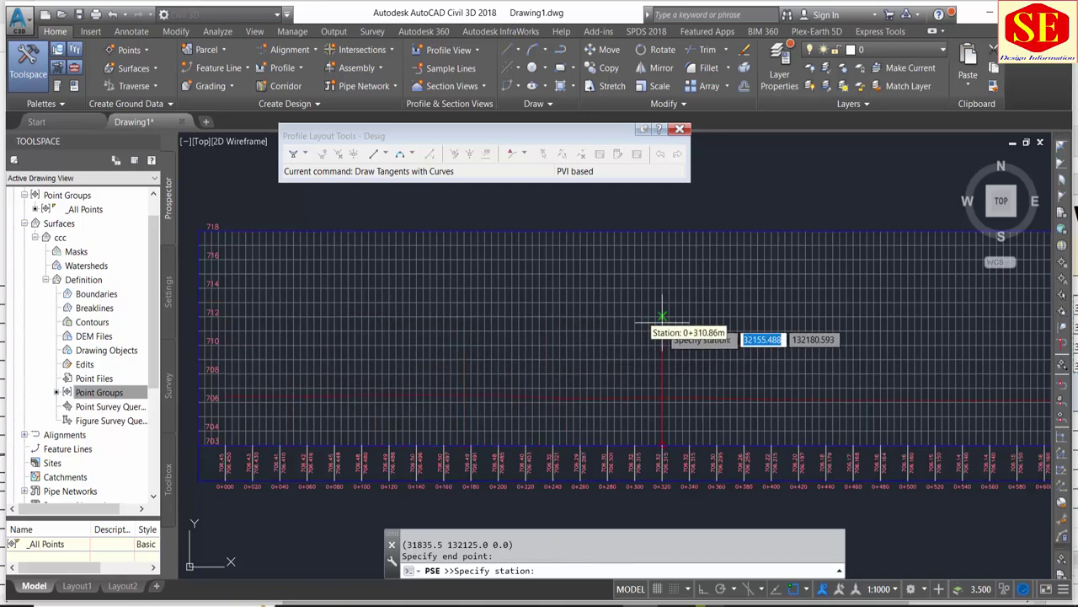
# - Draw the first tangent to station 800 at elevation 712.01
pyautogui.hotkey('alt', 'Tab')
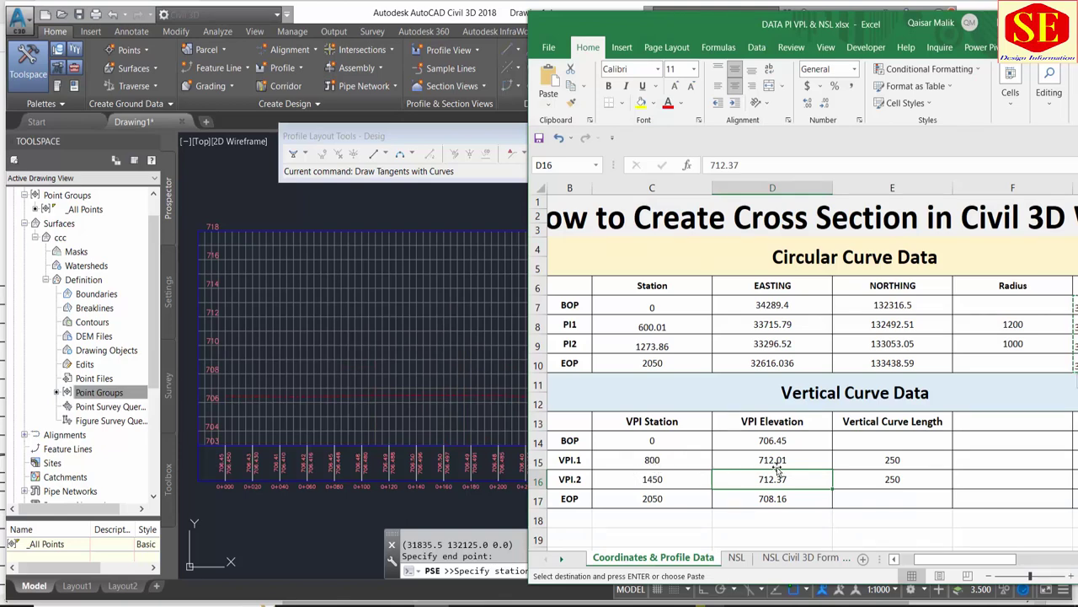
pyautogui.click(426, 214)
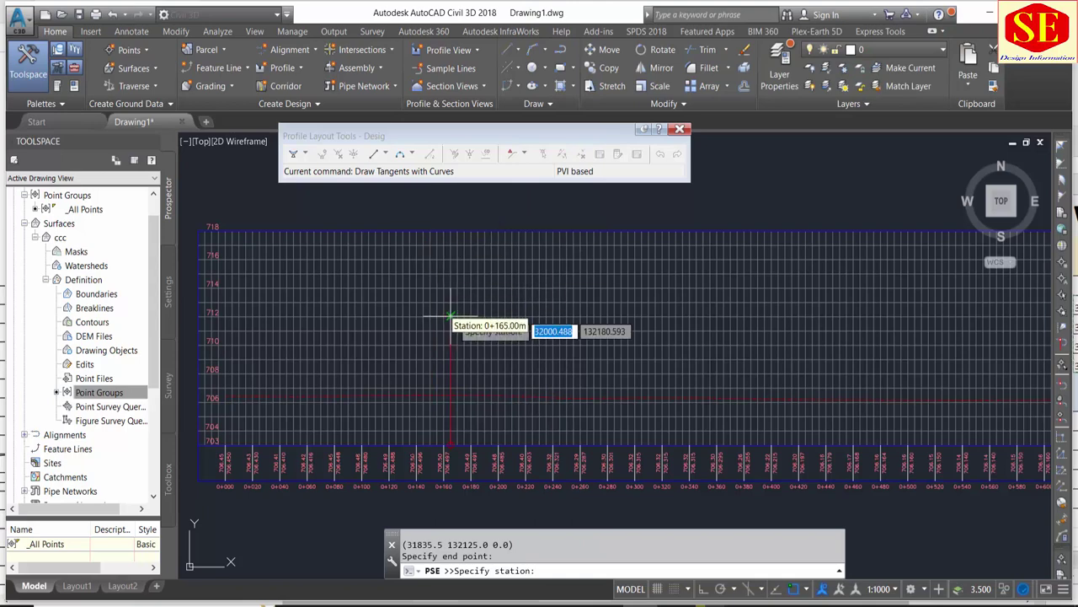
pyautogui.write('00')
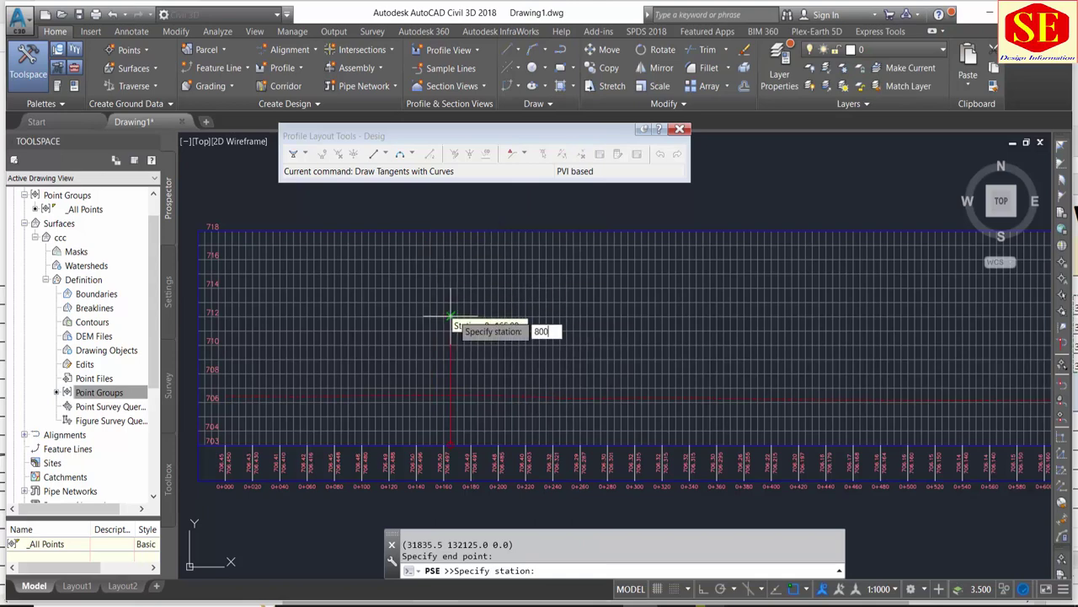
pyautogui.press('Return')
pyautogui.write('12')
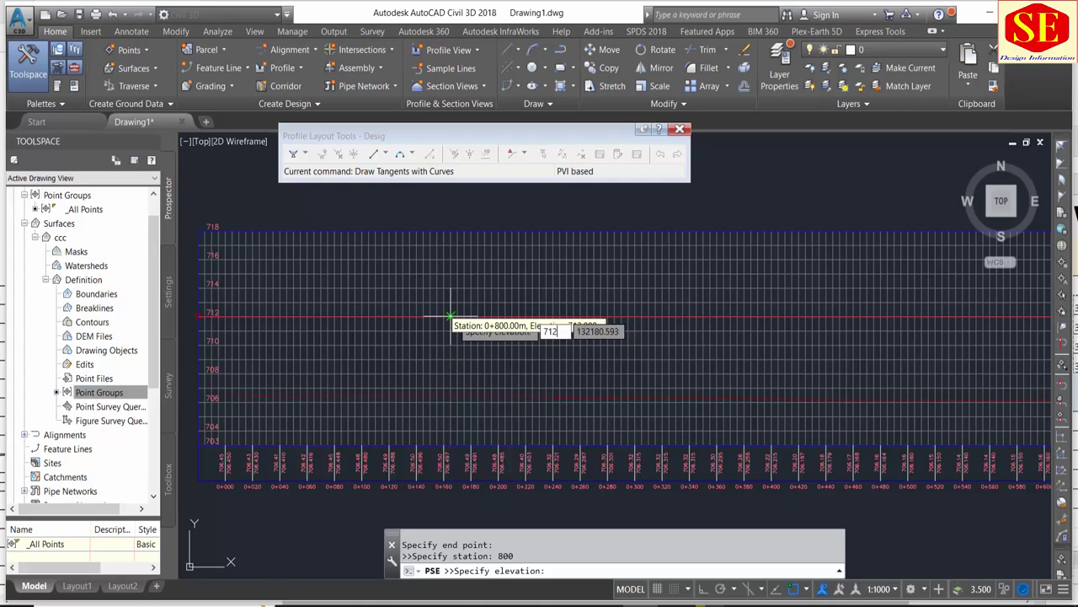
pyautogui.write('01')
pyautogui.press('BackSpace')
pyautogui.press('BackSpace')
pyautogui.hotkey('alt', 'Tab')
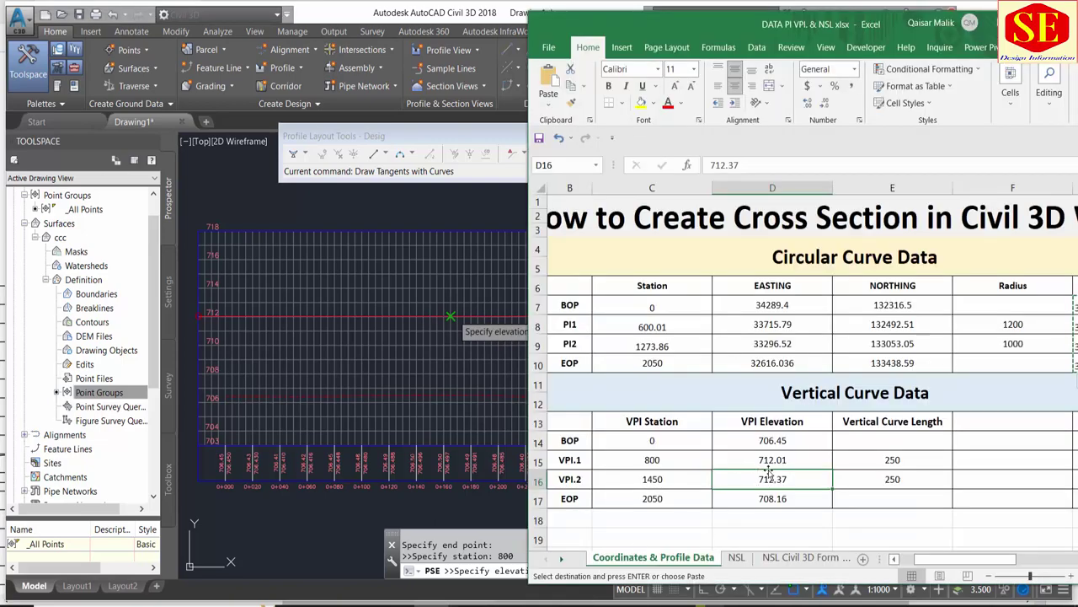
pyautogui.hotkey('alt', 'Tab')
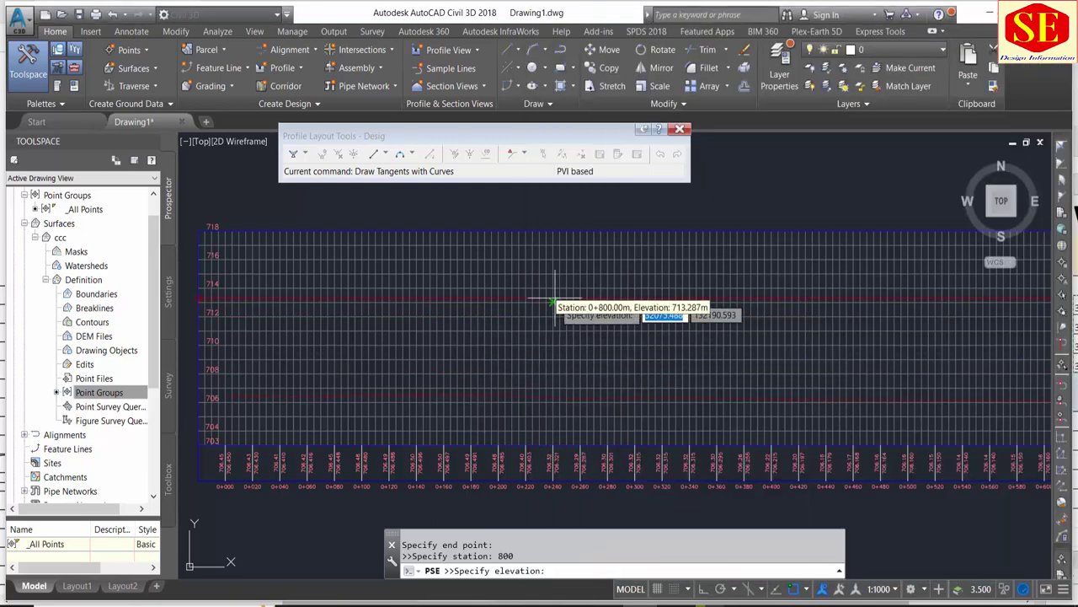
pyautogui.write('712.01')
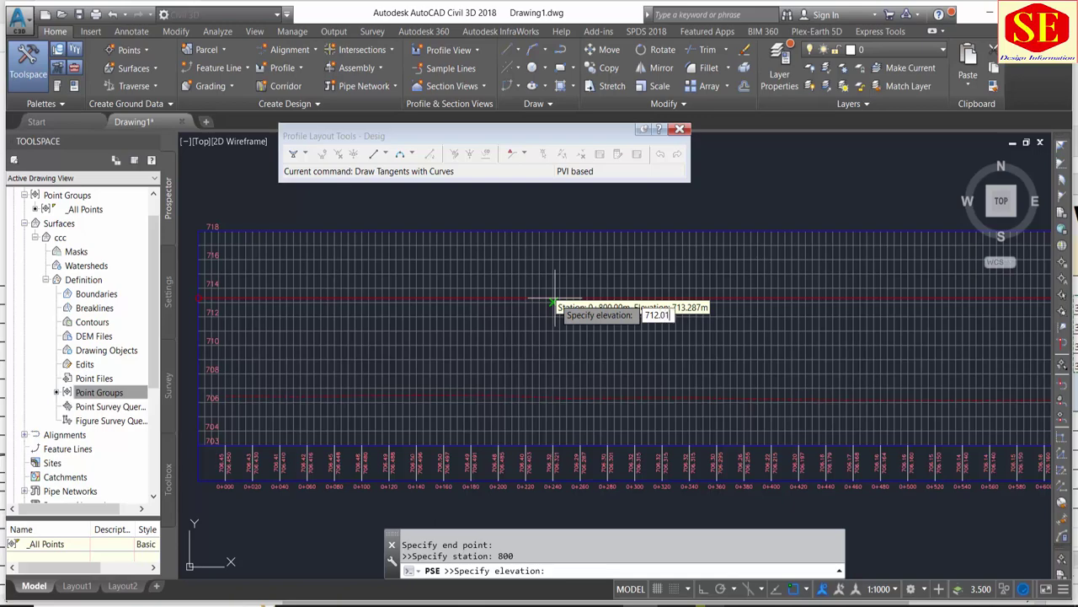
pyautogui.press('Return')
# - Add the second VPI at station 1450, elevation 712.37
pyautogui.scroll(-3, 460, 364)
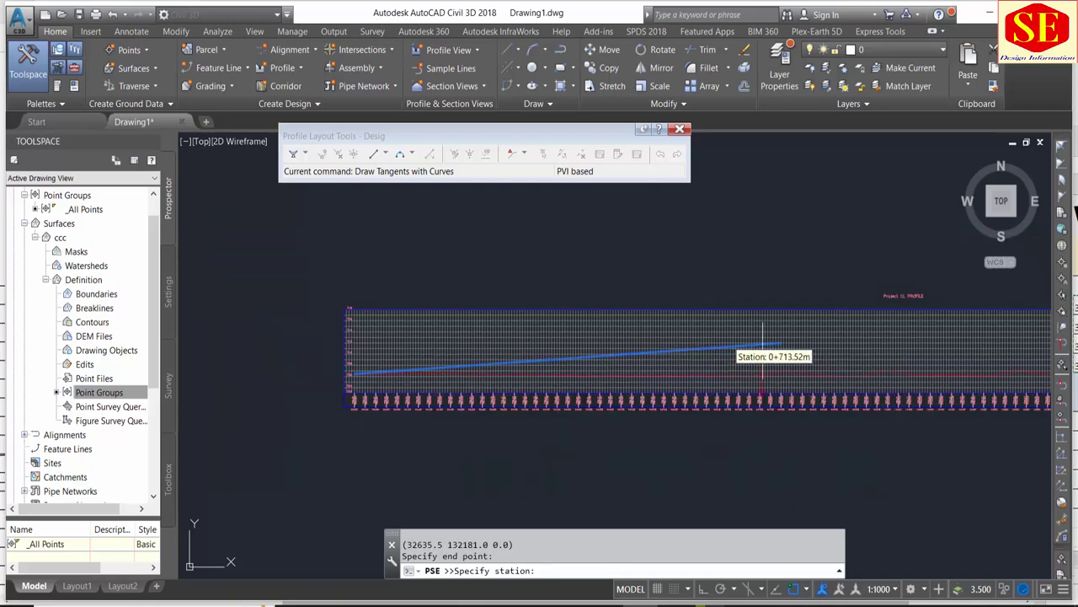
pyautogui.scroll(3, 795, 354)
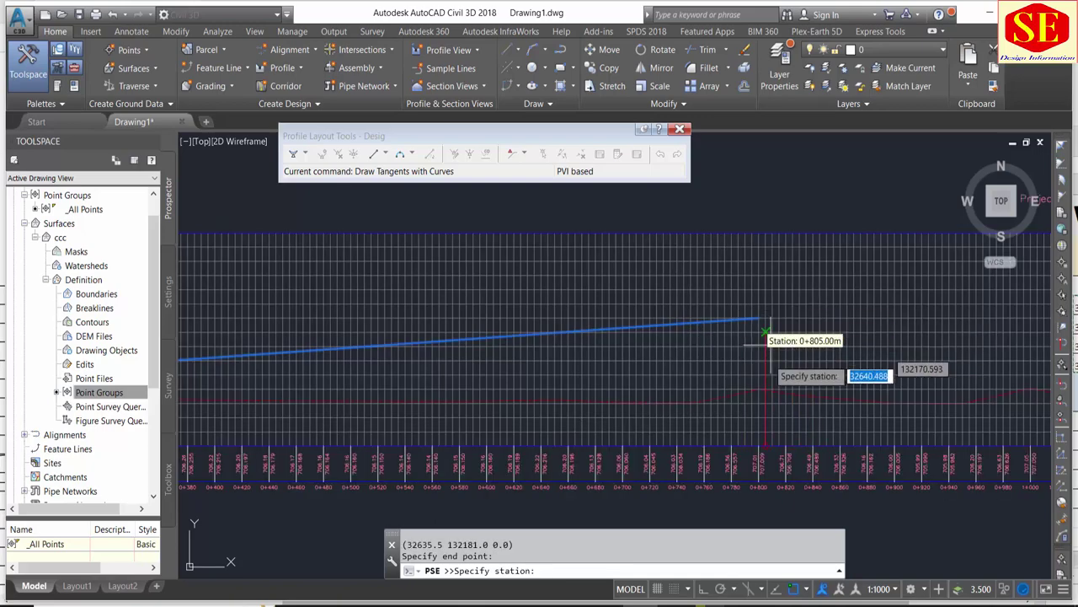
pyautogui.scroll(3, 760, 364)
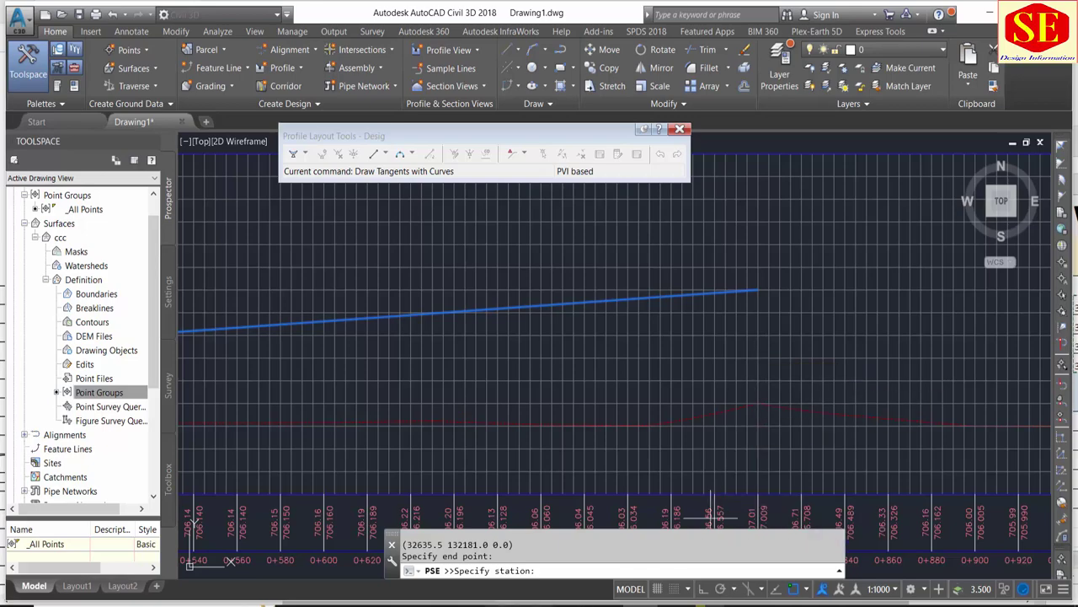
pyautogui.hotkey('alt', 'Tab')
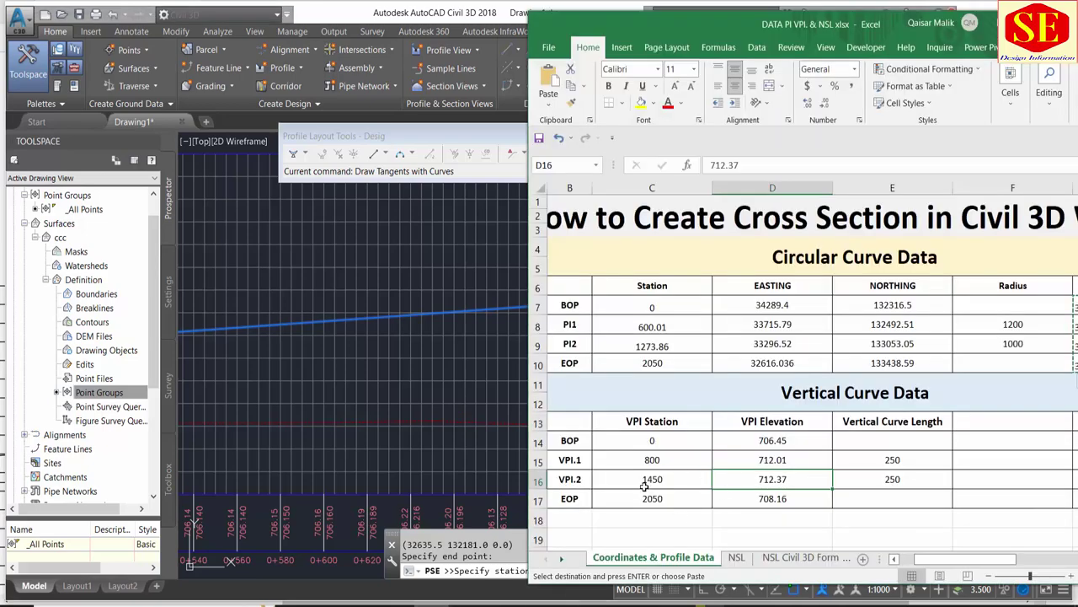
pyautogui.hotkey('alt', 'Tab')
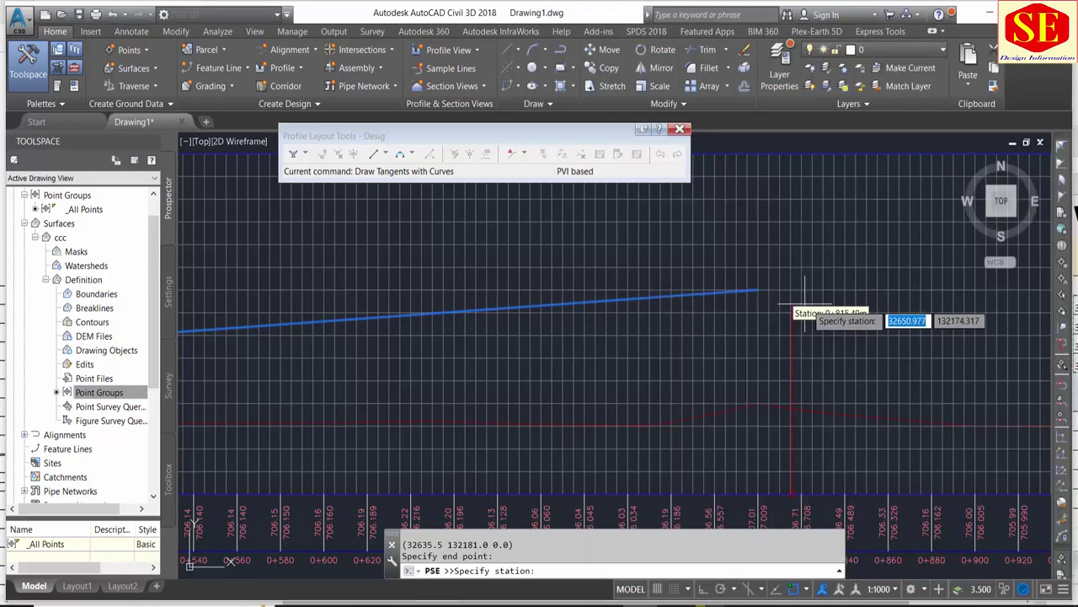
pyautogui.write('1450')
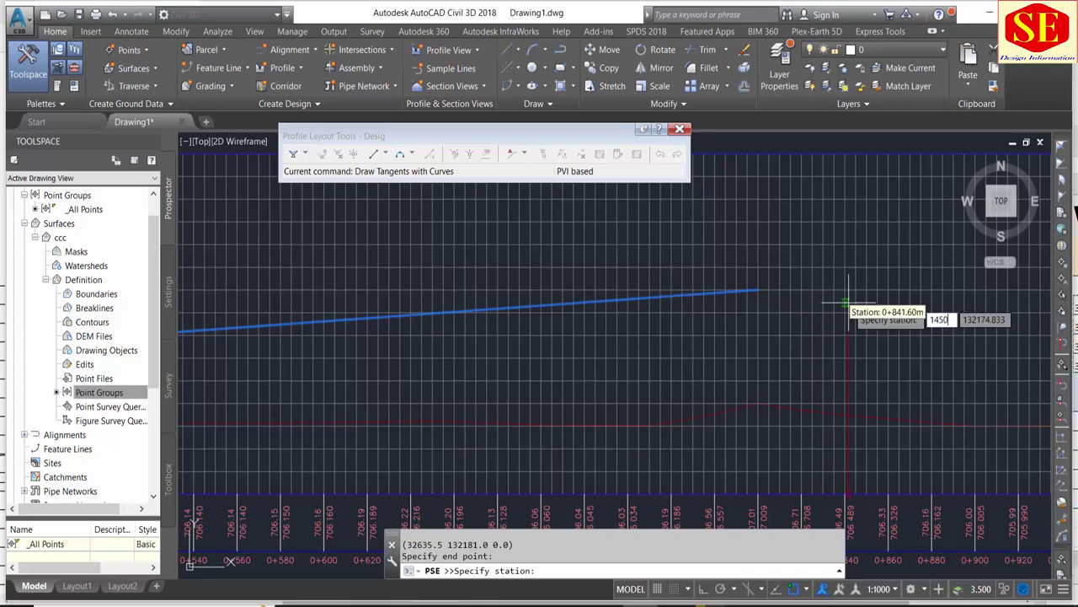
pyautogui.press('Return')
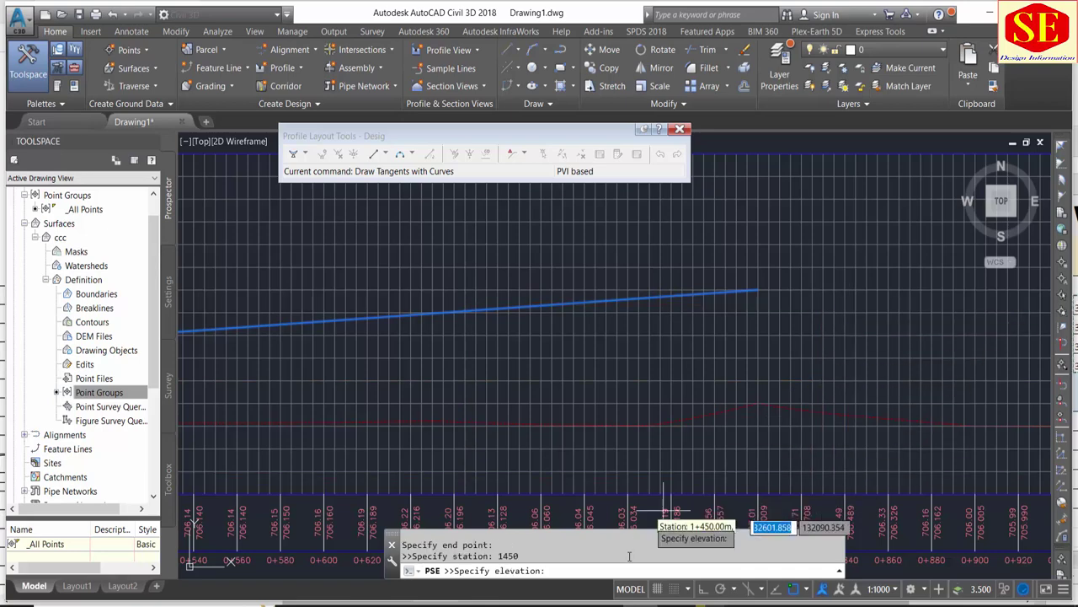
pyautogui.click(468, 604)
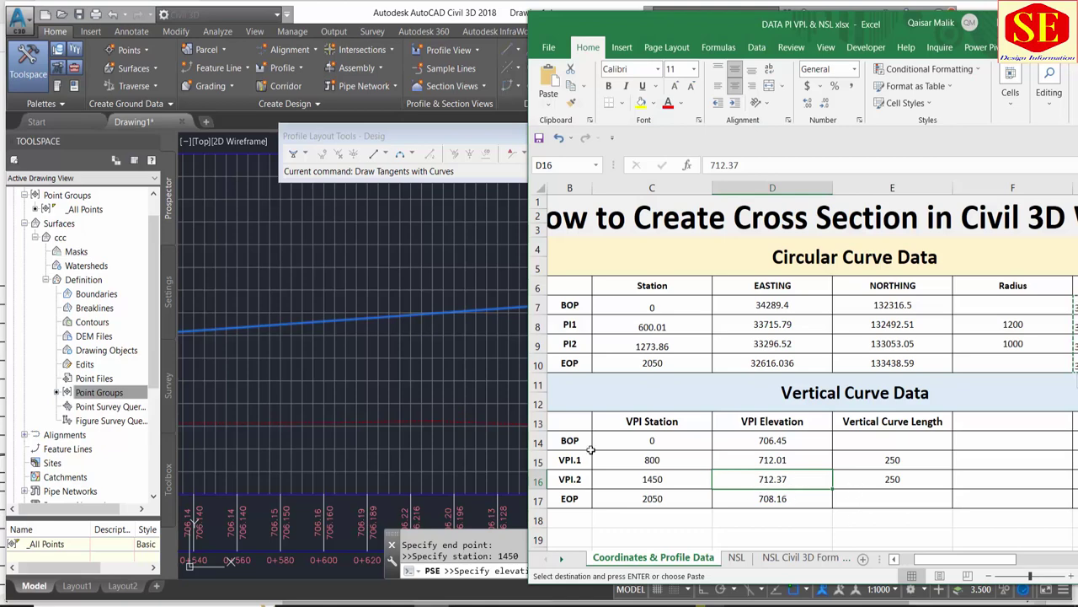
pyautogui.click(435, 443)
pyautogui.write('712')
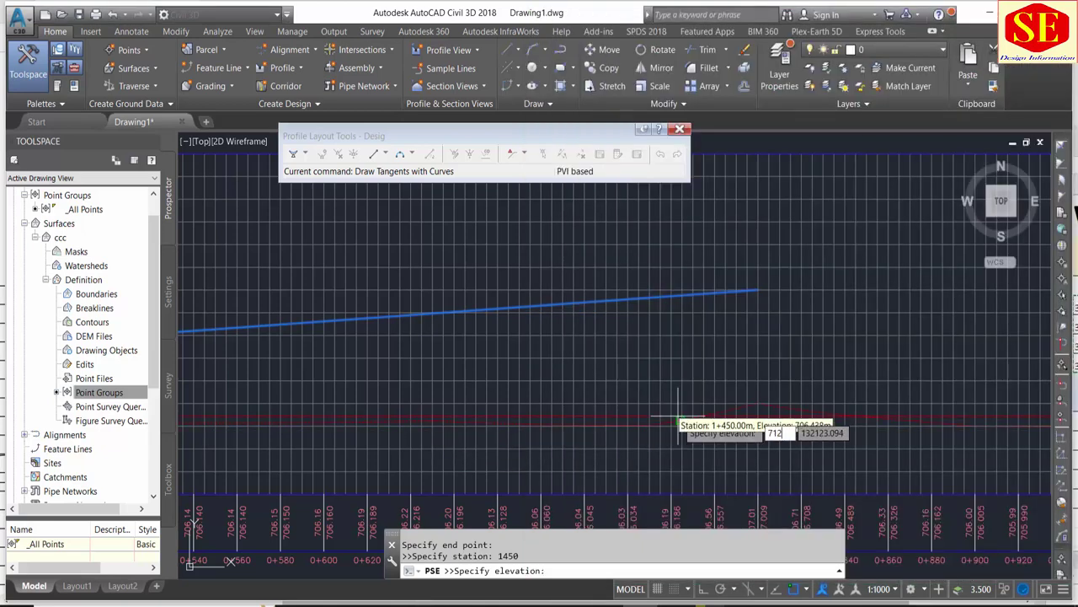
pyautogui.write('.37')
pyautogui.press('Return')
# - End the profile at station 2050 near elevation 708 and finish point entry
pyautogui.scroll(-3, 326, 270)
pyautogui.scroll(-2, 338, 323)
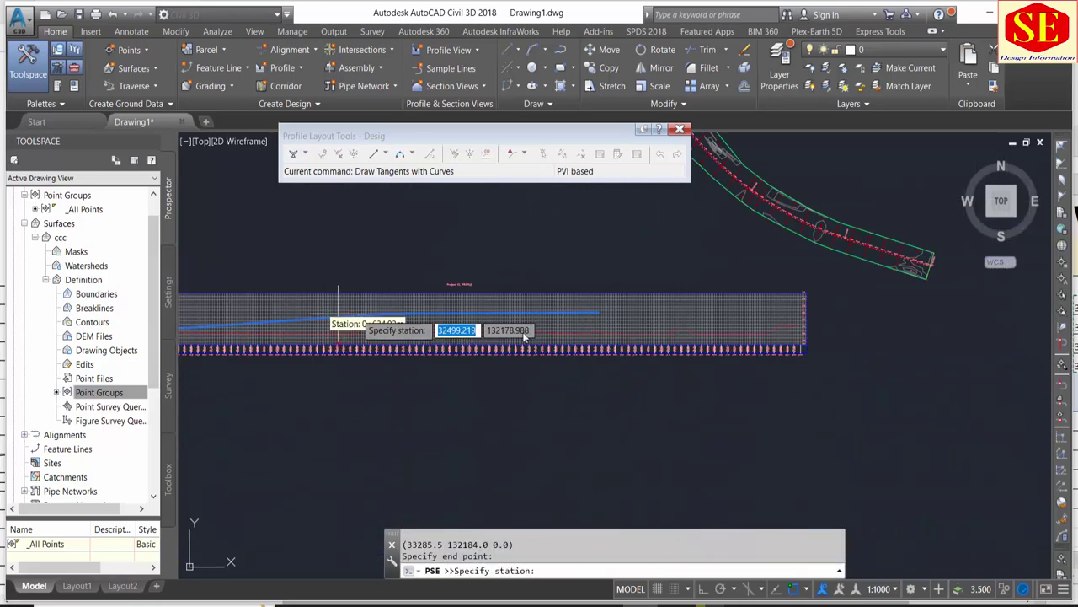
pyautogui.scroll(2, 653, 309)
pyautogui.scroll(2, 652, 309)
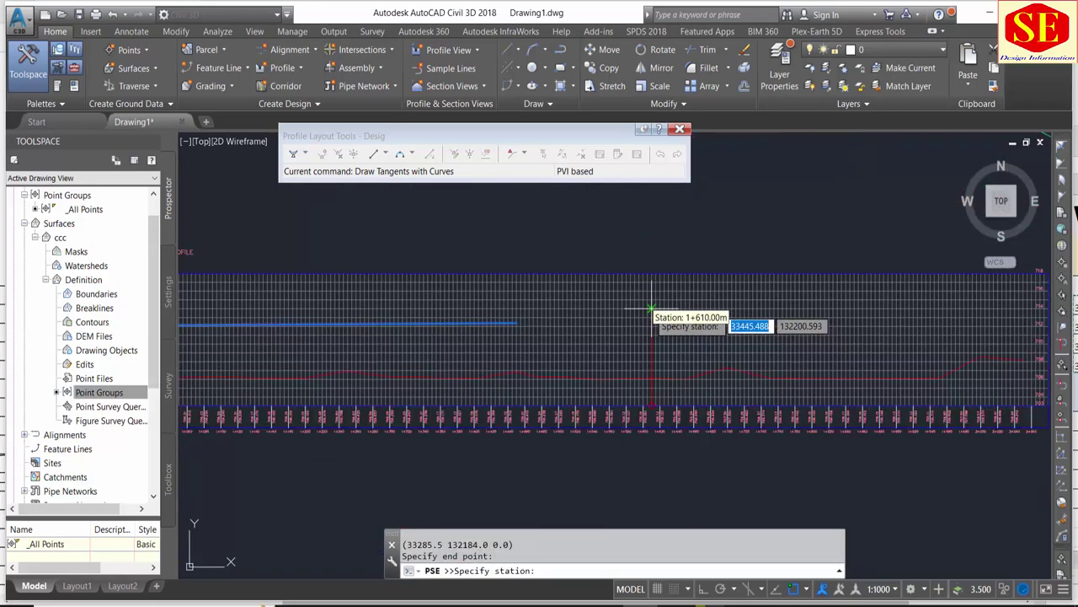
pyautogui.click(431, 604)
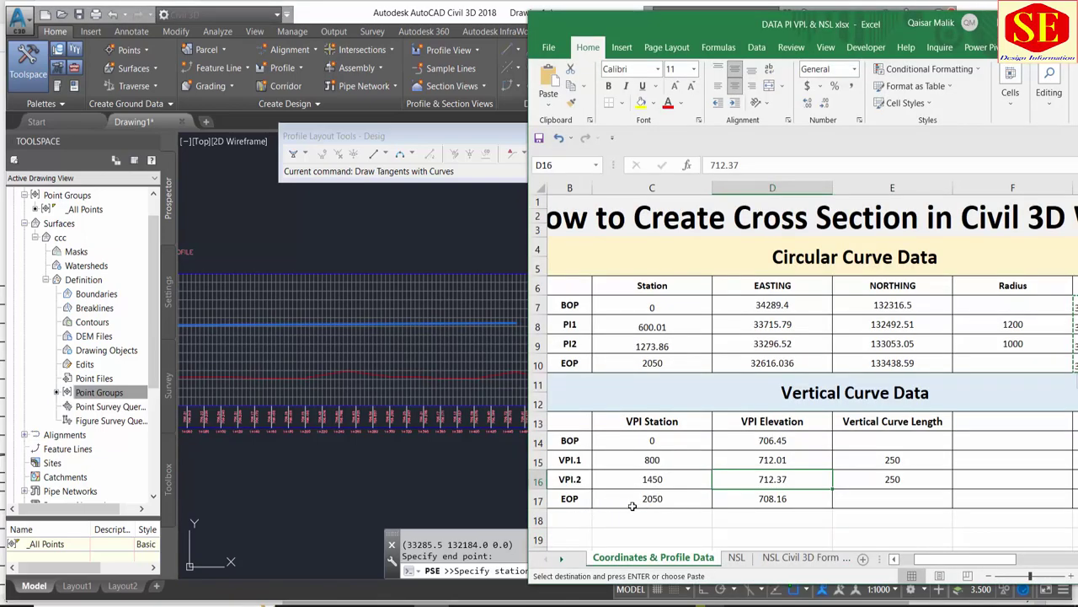
pyautogui.click(505, 512)
pyautogui.write('2050')
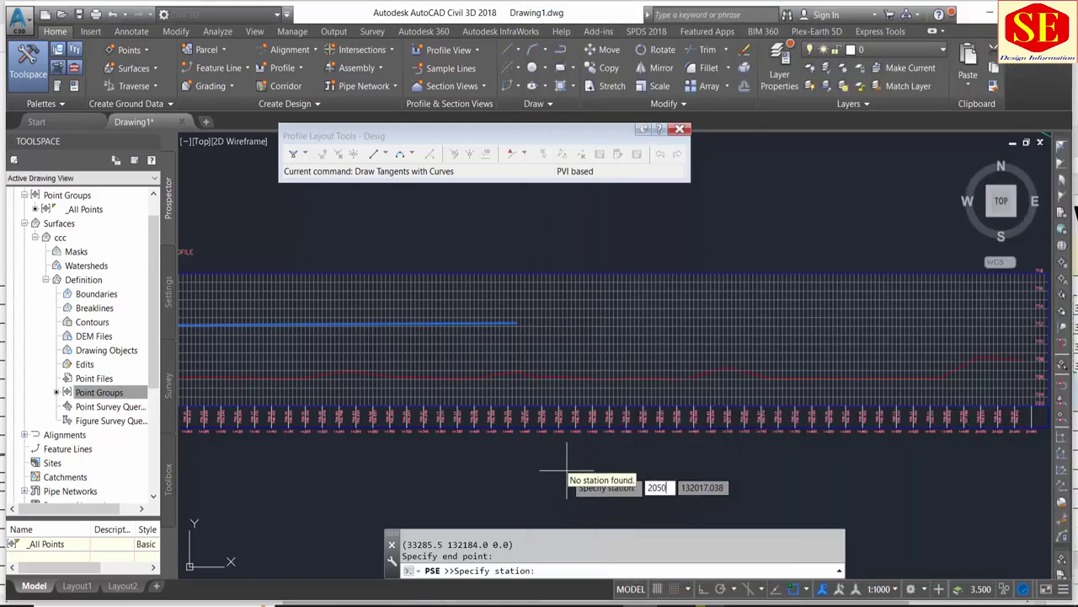
pyautogui.press('Return')
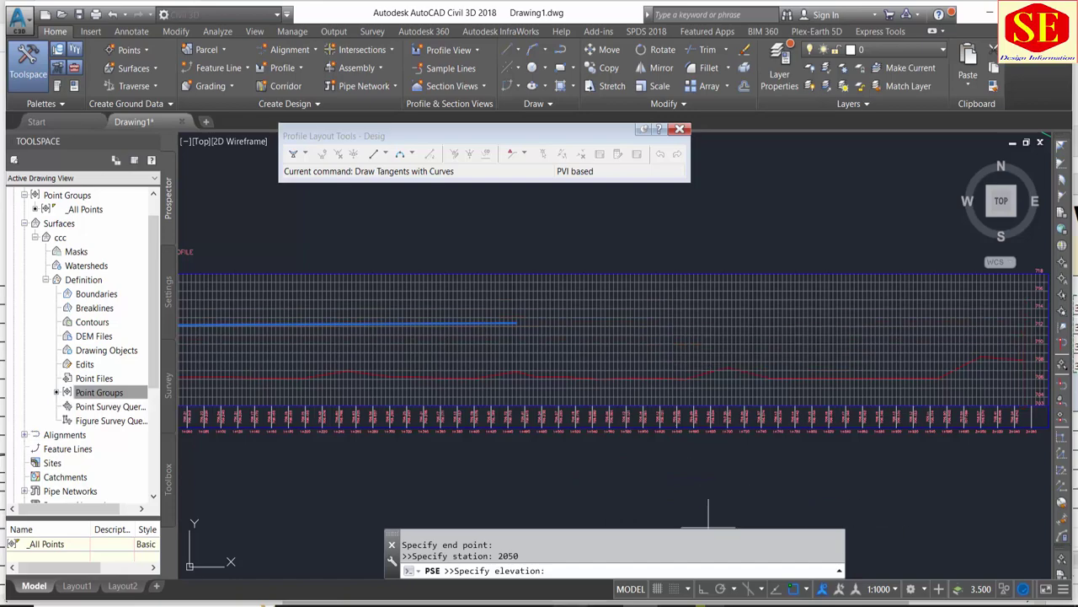
pyautogui.hotkey('alt', 'Tab')
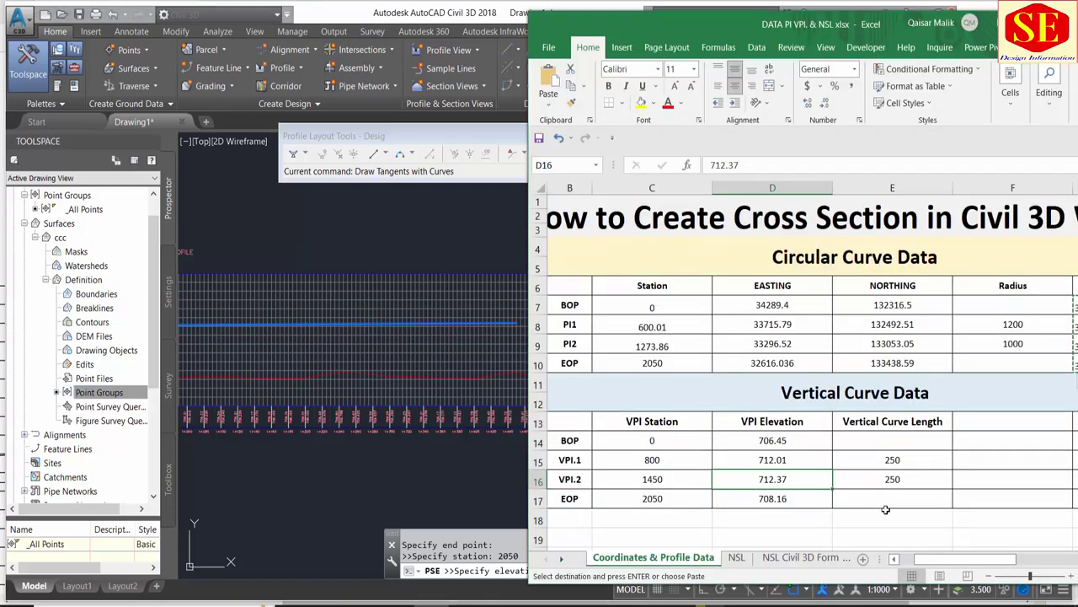
pyautogui.hotkey('alt', 'Tab')
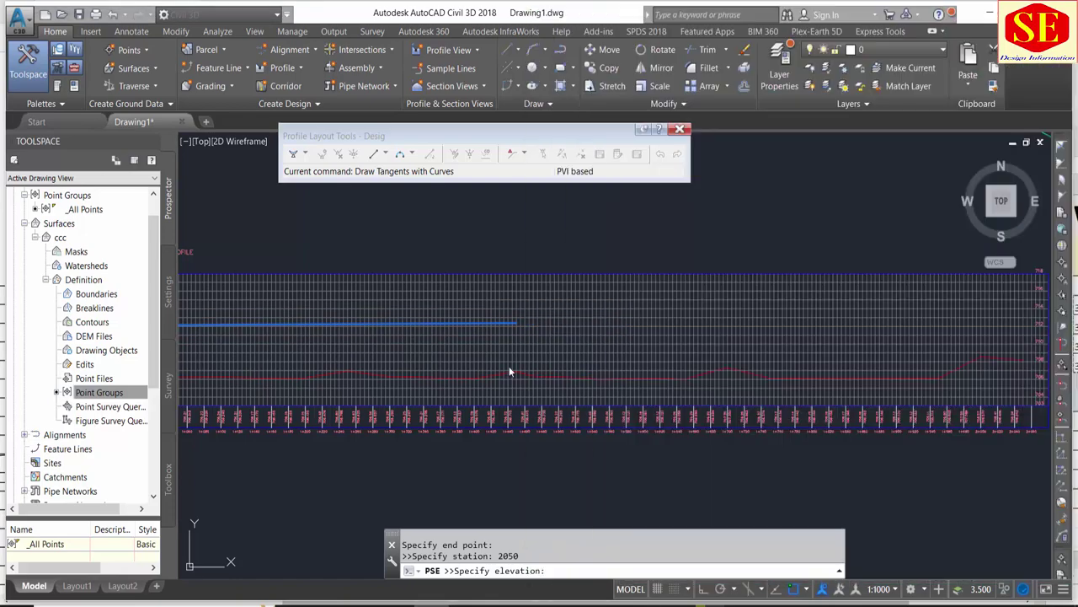
pyautogui.write('708.16')
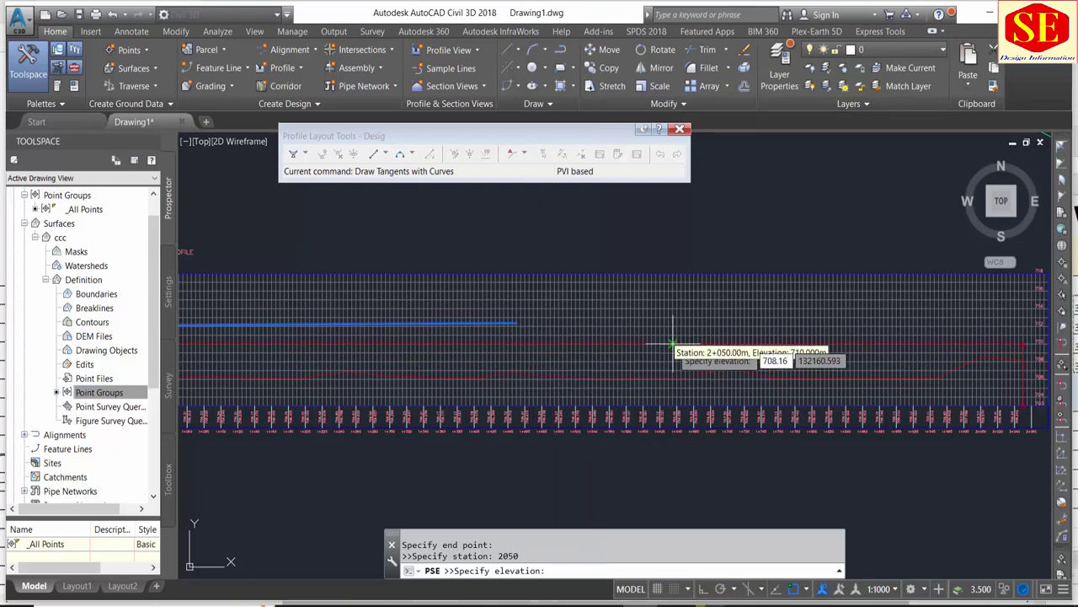
pyautogui.press('Return')
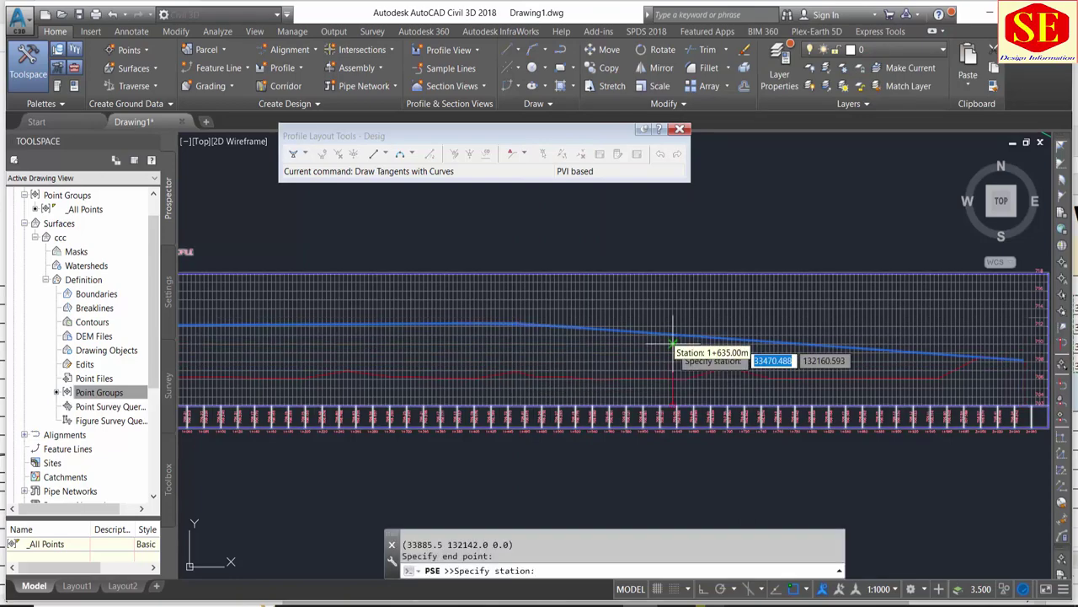
pyautogui.scroll(-2, 671, 354)
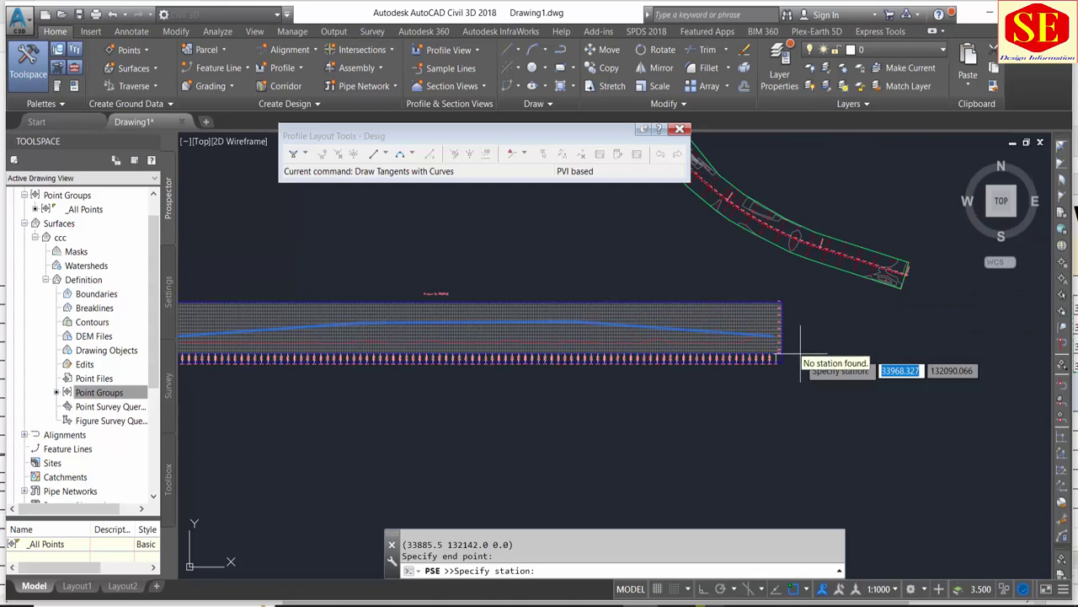
pyautogui.press('Return')
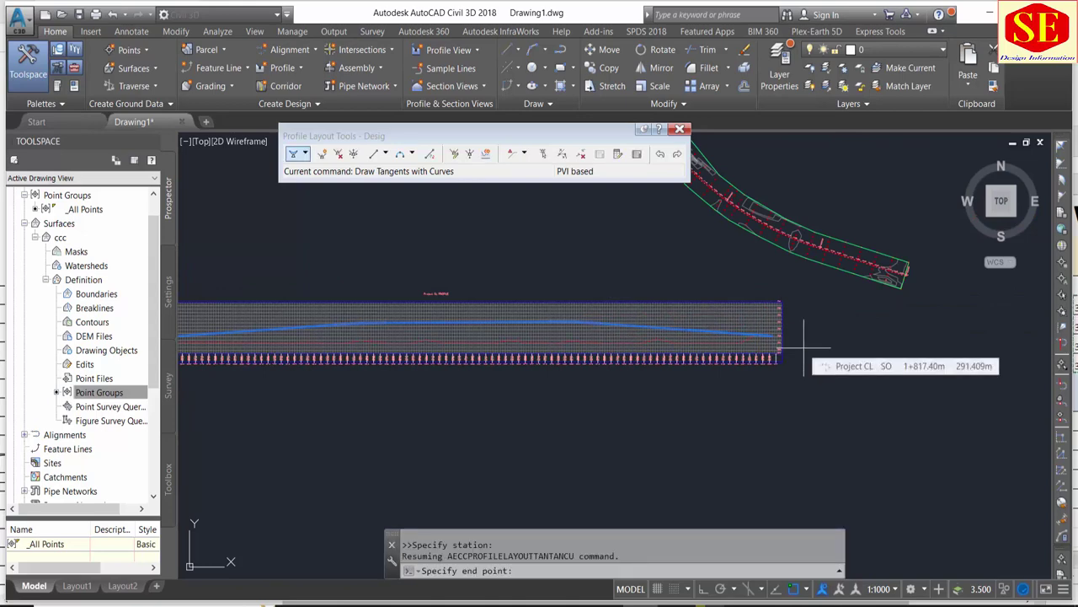
pyautogui.scroll(2, 804, 345)
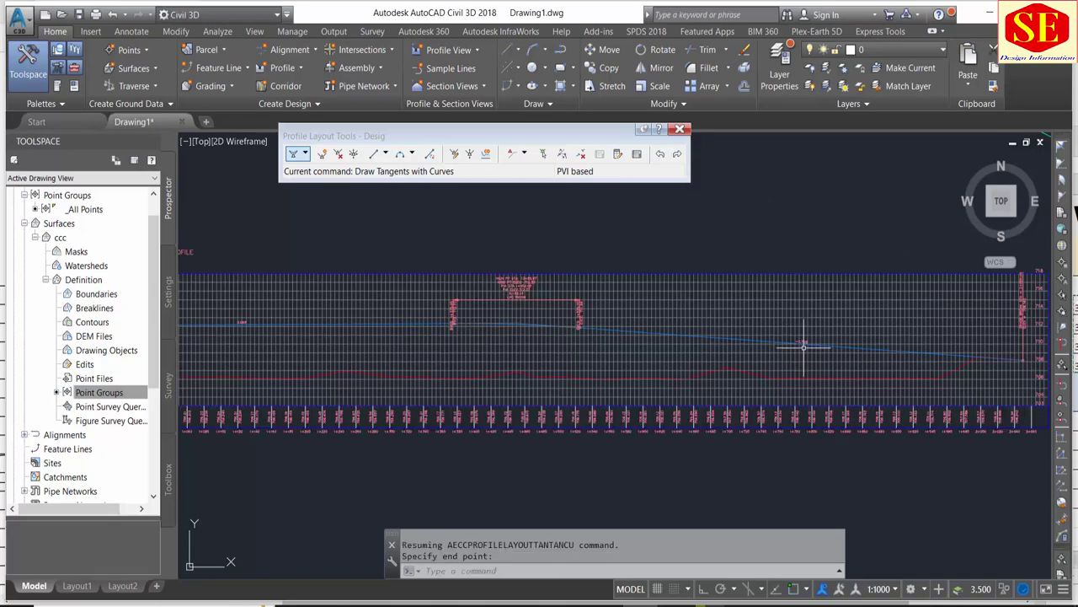
pyautogui.scroll(2, 715, 359)
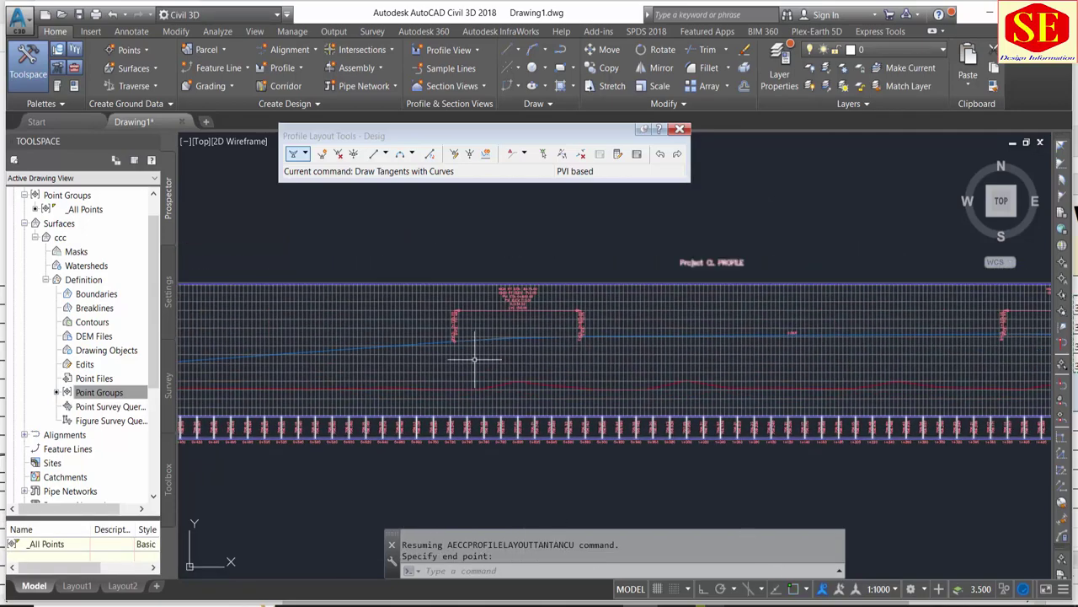
pyautogui.moveTo(481, 357); pyautogui.dragTo(778, 337, button='middle')
pyautogui.moveTo(562, 356); pyautogui.dragTo(676, 350, button='middle')
pyautogui.scroll(2, 676, 351)
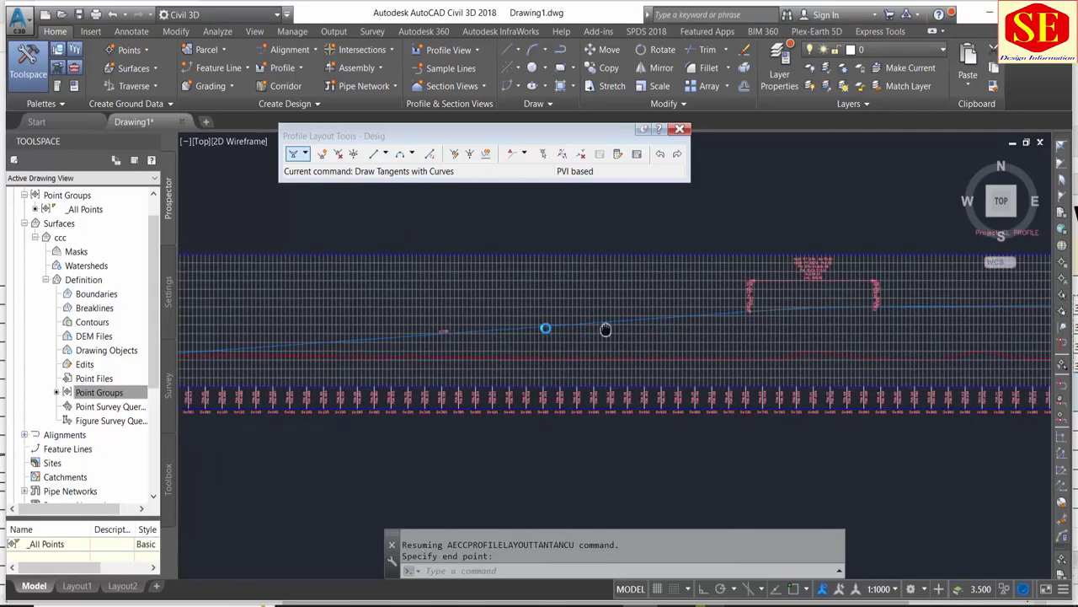
pyautogui.scroll(2, 698, 286)
pyautogui.scroll(2, 716, 291)
pyautogui.scroll(2, 739, 296)
pyautogui.scroll(1, 716, 299)
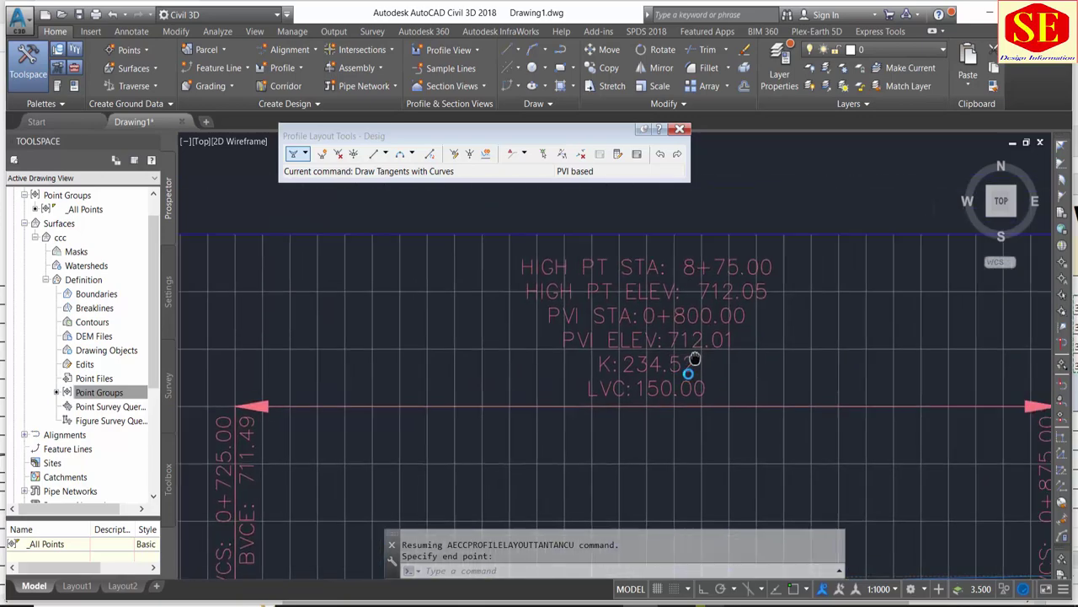
pyautogui.scroll(1, 622, 388)
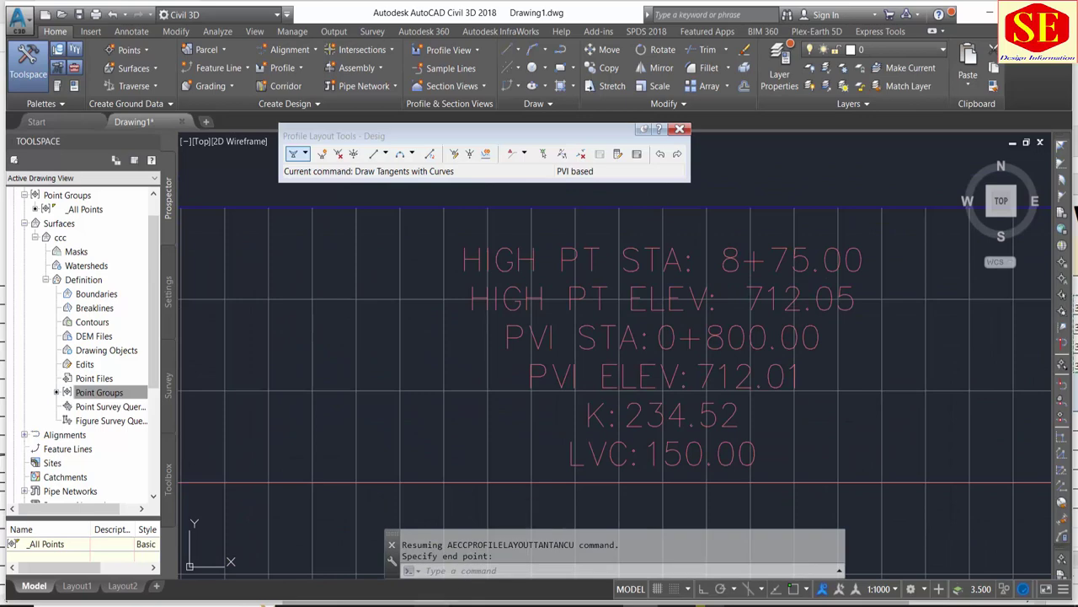
pyautogui.click(432, 605)
pyautogui.moveTo(926, 474); pyautogui.dragTo(915, 459)
pyautogui.hotkey('ctrl', 'c')
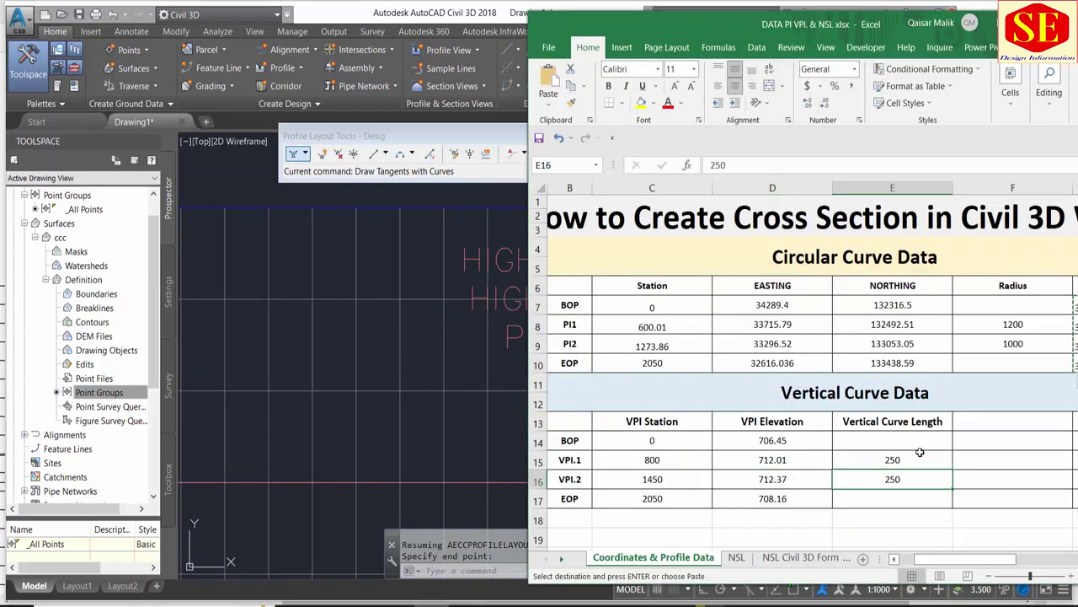
pyautogui.click(495, 396)
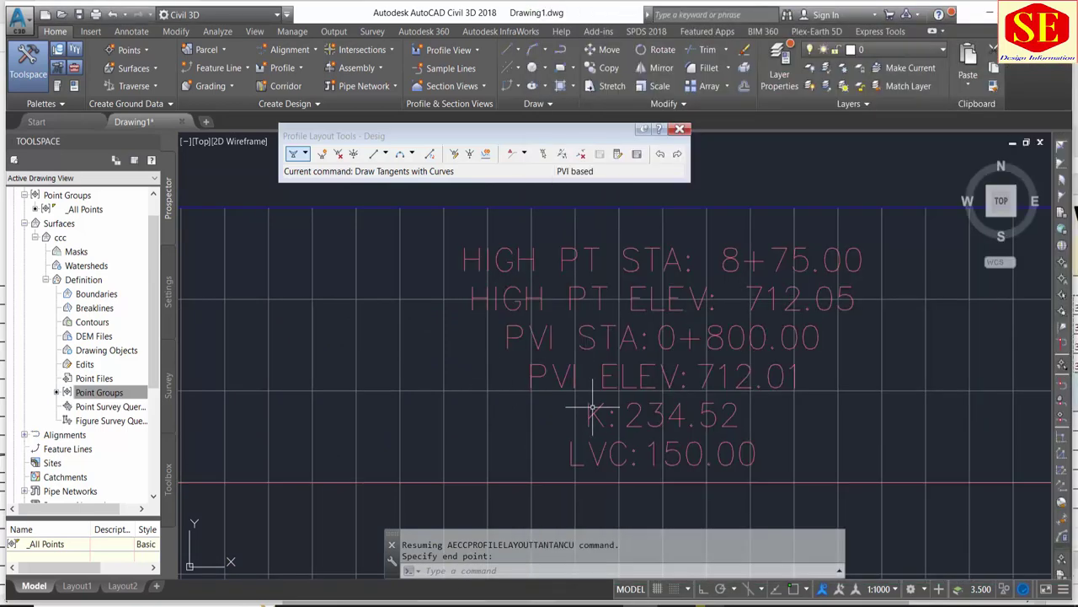
pyautogui.scroll(-4, 515, 228)
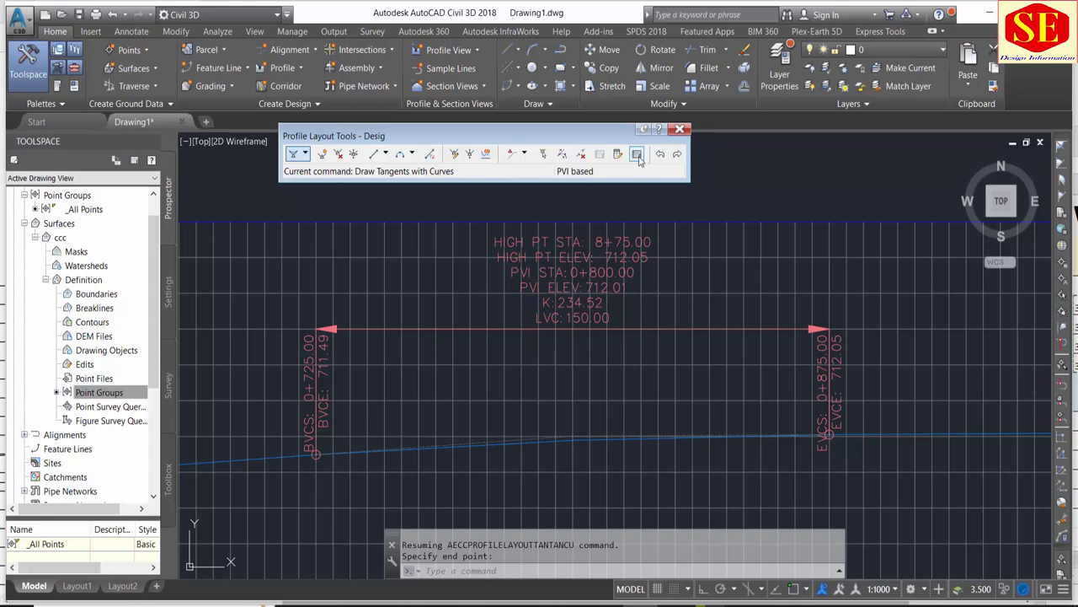
# - In the PVI table, set both crest curve lengths to 250 m
pyautogui.click(637, 156)
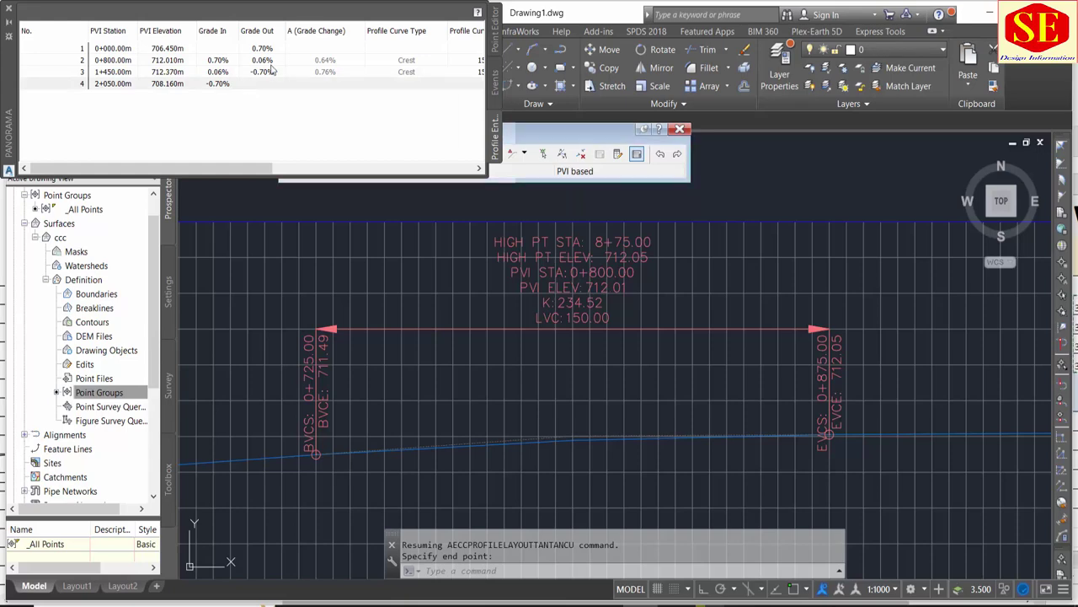
pyautogui.moveTo(232, 171); pyautogui.dragTo(368, 171)
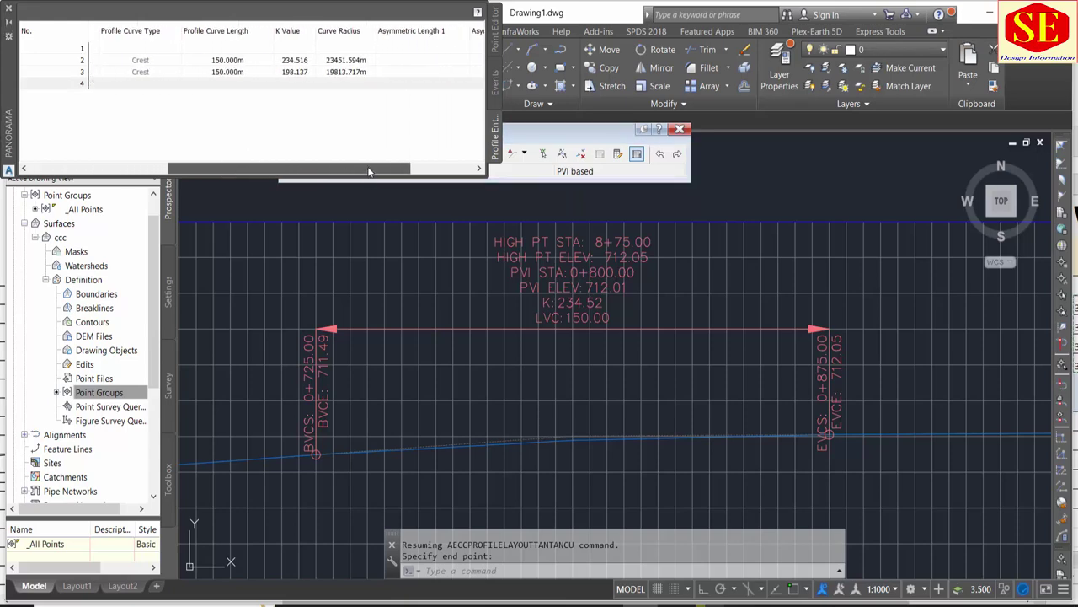
pyautogui.doubleClick(221, 60)
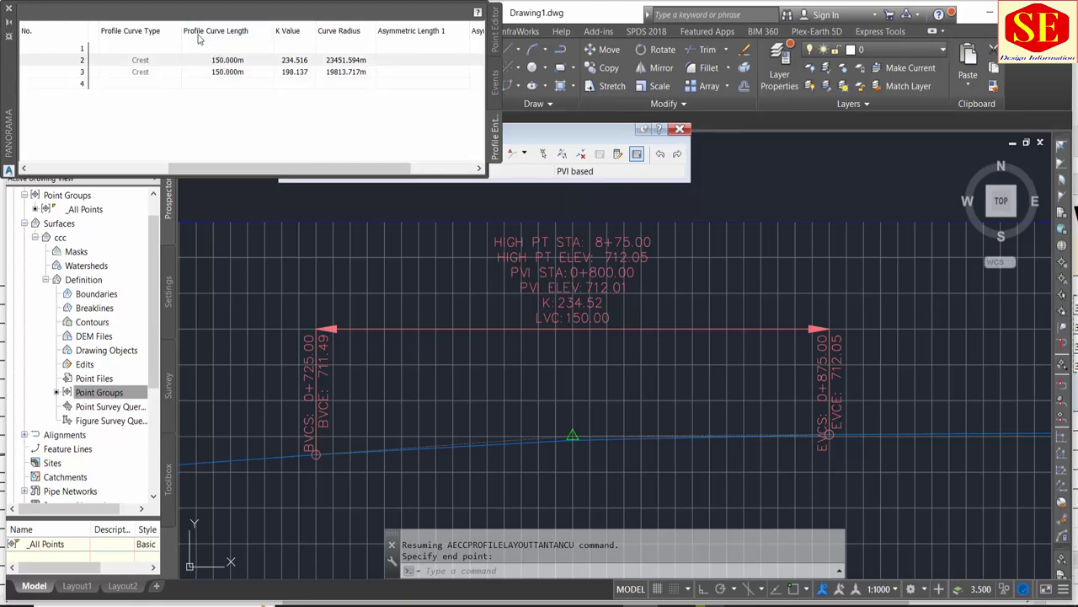
pyautogui.press('Return')
pyautogui.doubleClick(235, 60)
pyautogui.write('250')
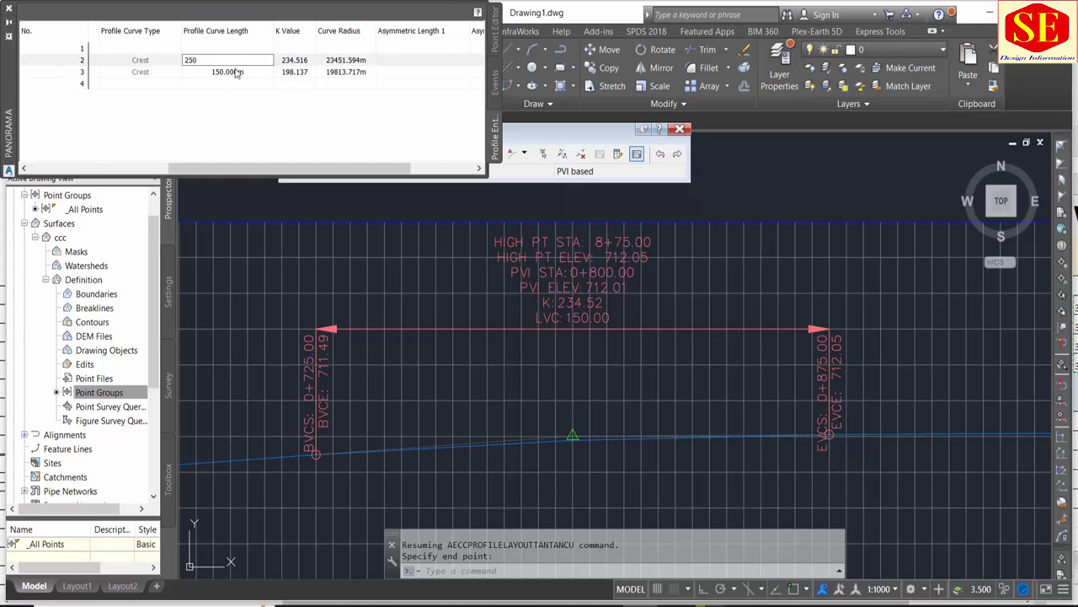
pyautogui.press('Return')
pyautogui.click(243, 72)
pyautogui.click(245, 71)
pyautogui.write('250')
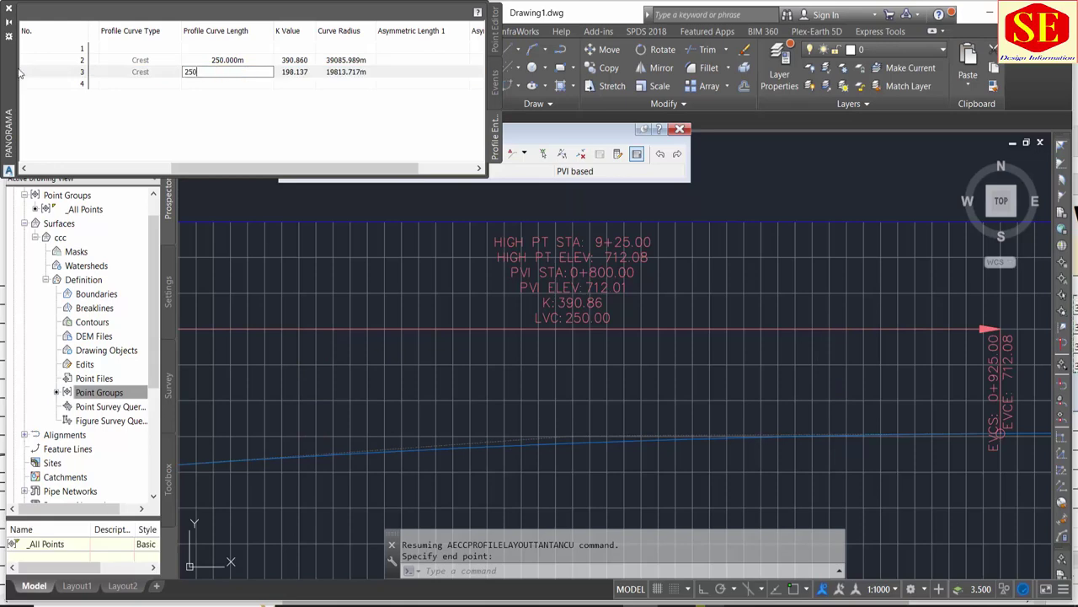
pyautogui.press('Return')
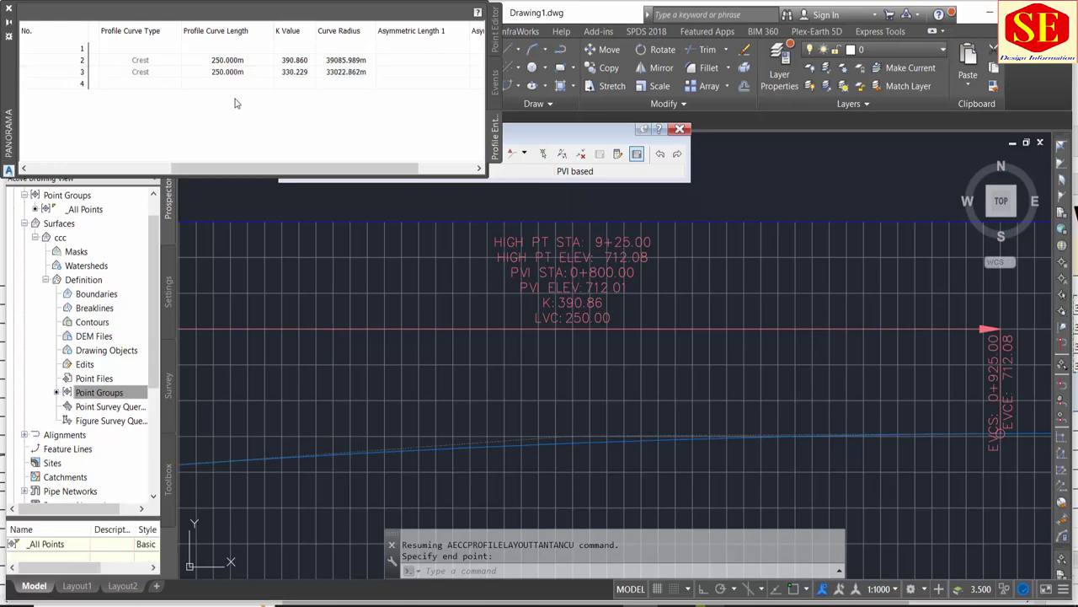
# - Close the PVI table and bring the whole profile grid into view
pyautogui.hotkey('alt', 'Tab')
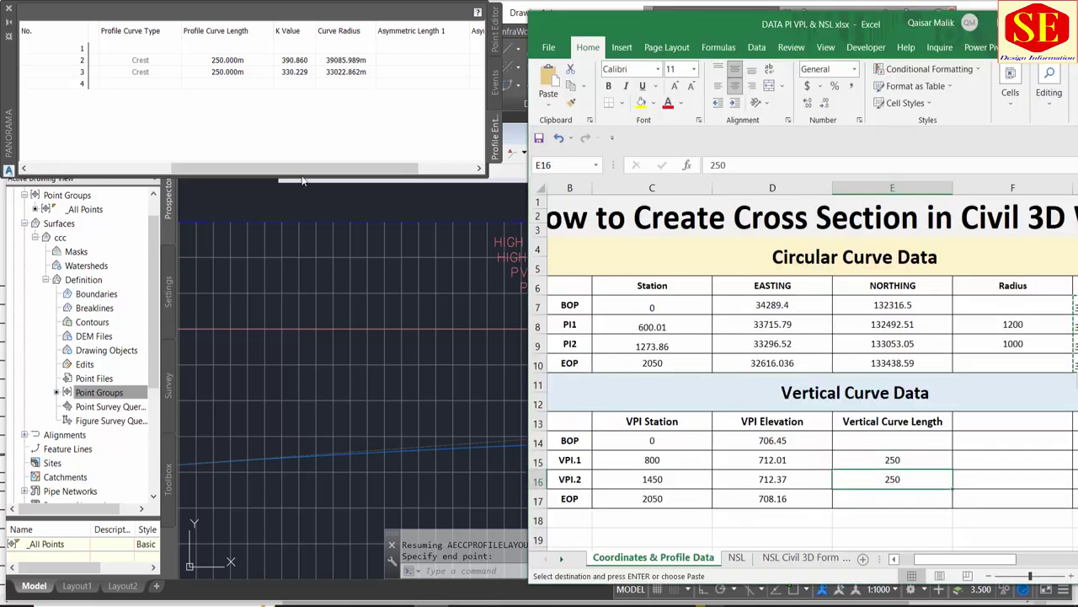
pyautogui.click(216, 95)
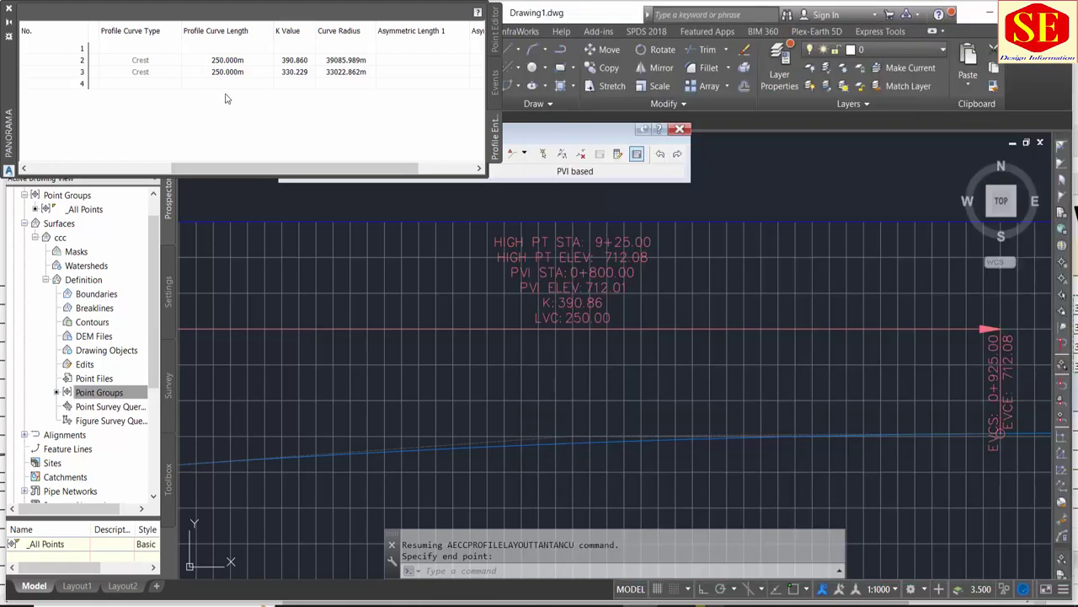
pyautogui.click(495, 20)
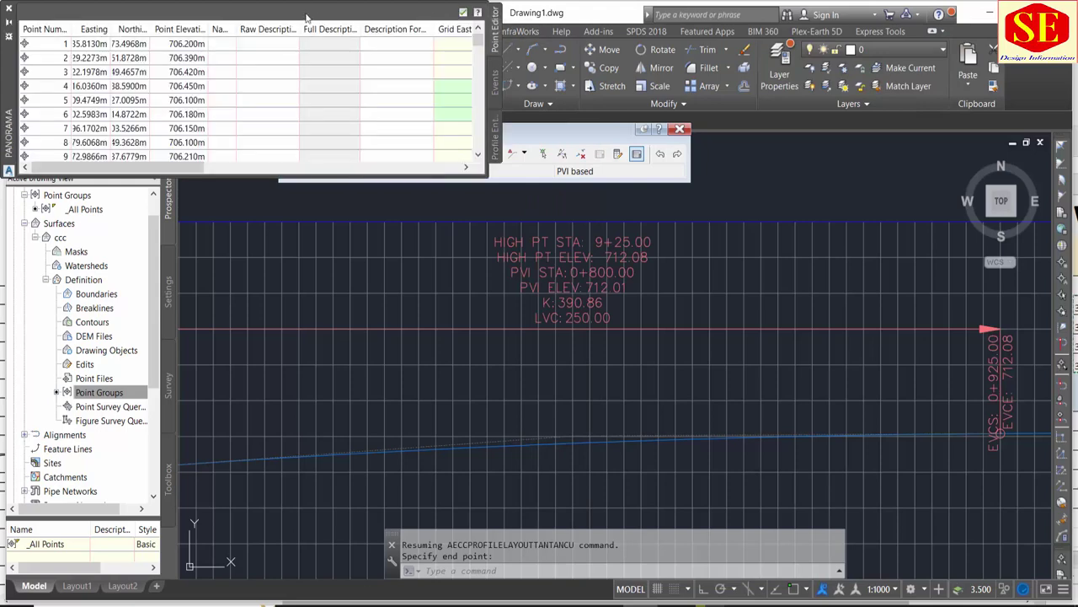
pyautogui.click(9, 11)
pyautogui.scroll(1, 598, 323)
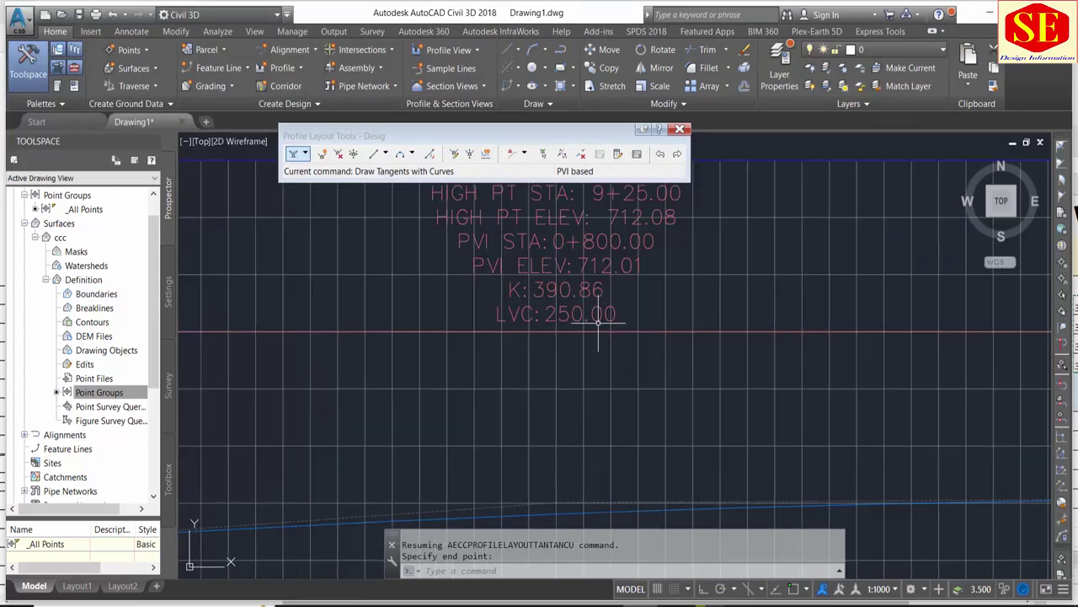
pyautogui.scroll(1, 506, 360)
pyautogui.scroll(1, 476, 376)
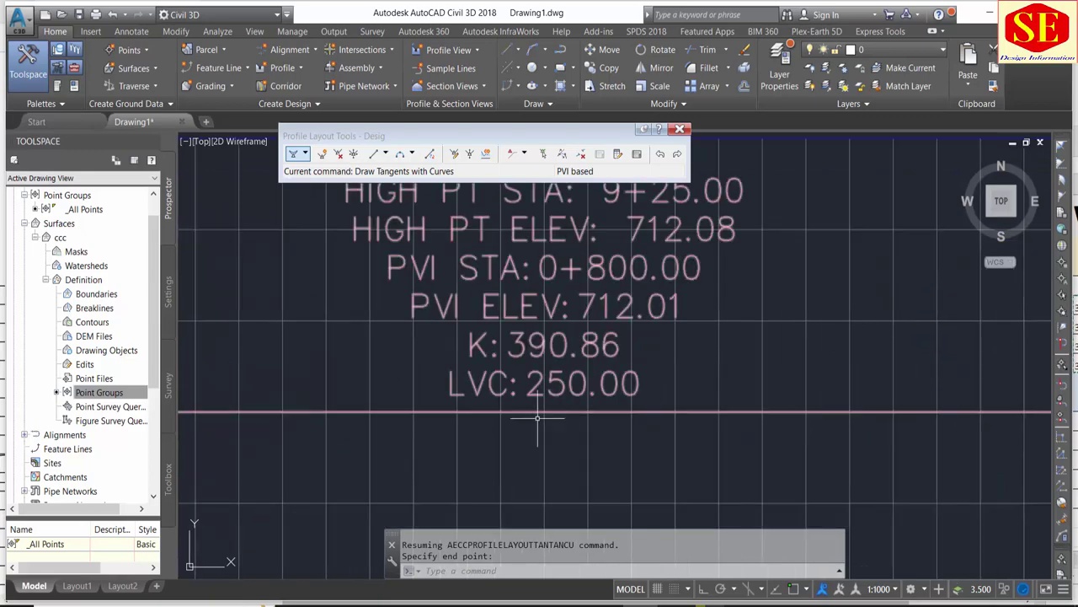
pyautogui.scroll(-2, 476, 376)
pyautogui.scroll(-2, 506, 388)
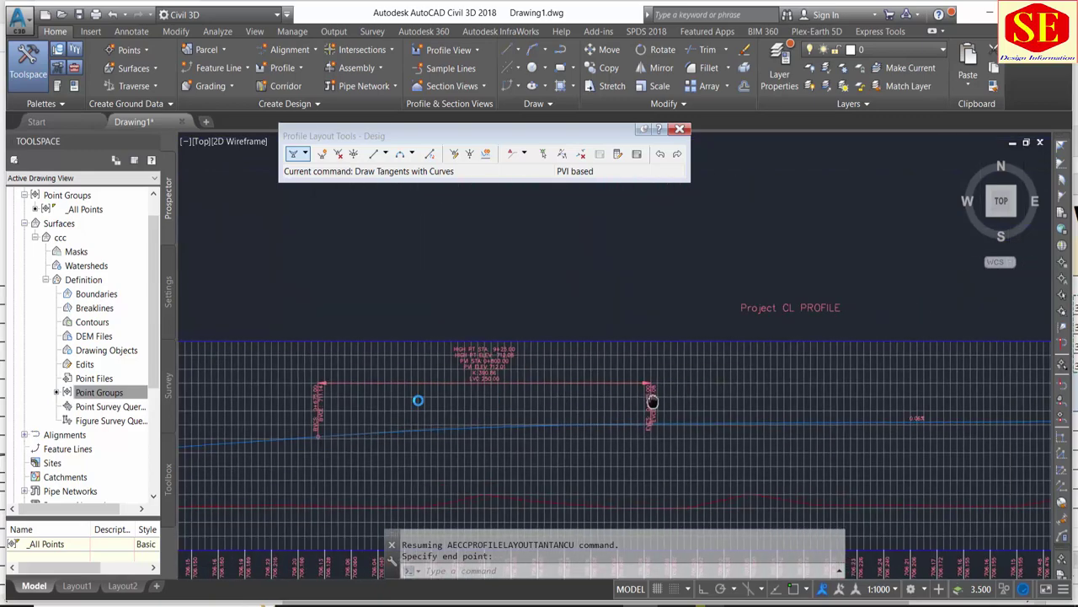
pyautogui.moveTo(1011, 402); pyautogui.dragTo(513, 402, button='middle')
pyautogui.scroll(-1, 717, 392)
pyautogui.scroll(4, 717, 393)
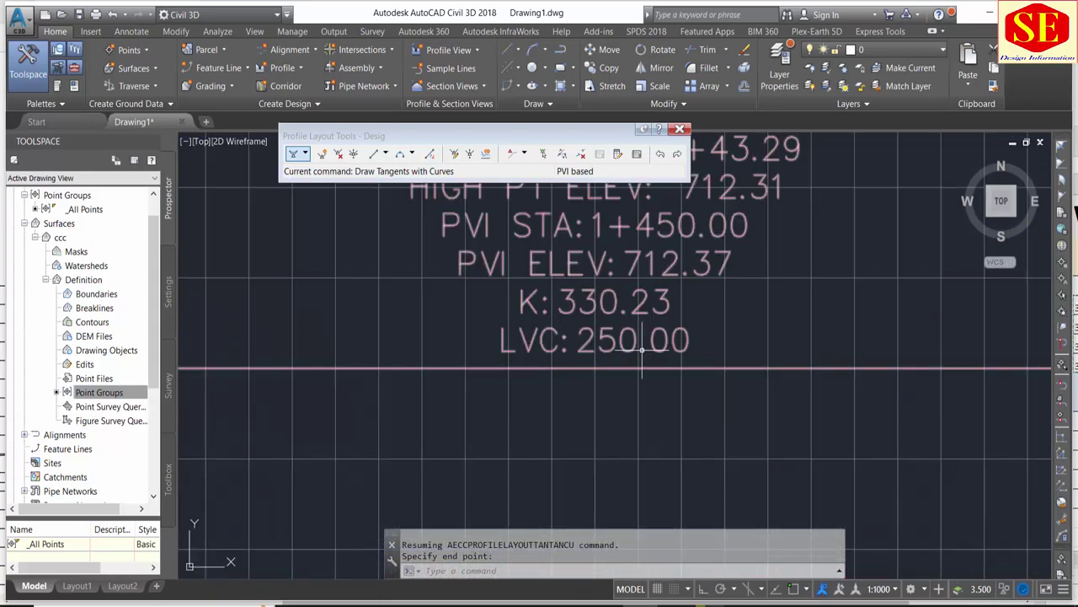
pyautogui.scroll(-3, 642, 348)
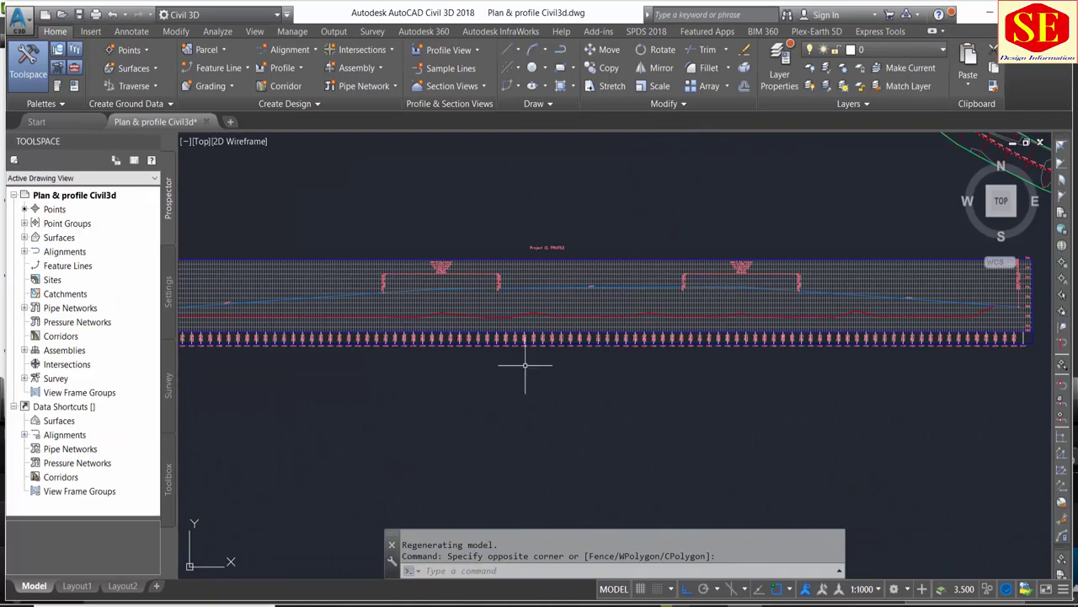
pyautogui.scroll(2, 525, 366)
pyautogui.scroll(2, 513, 308)
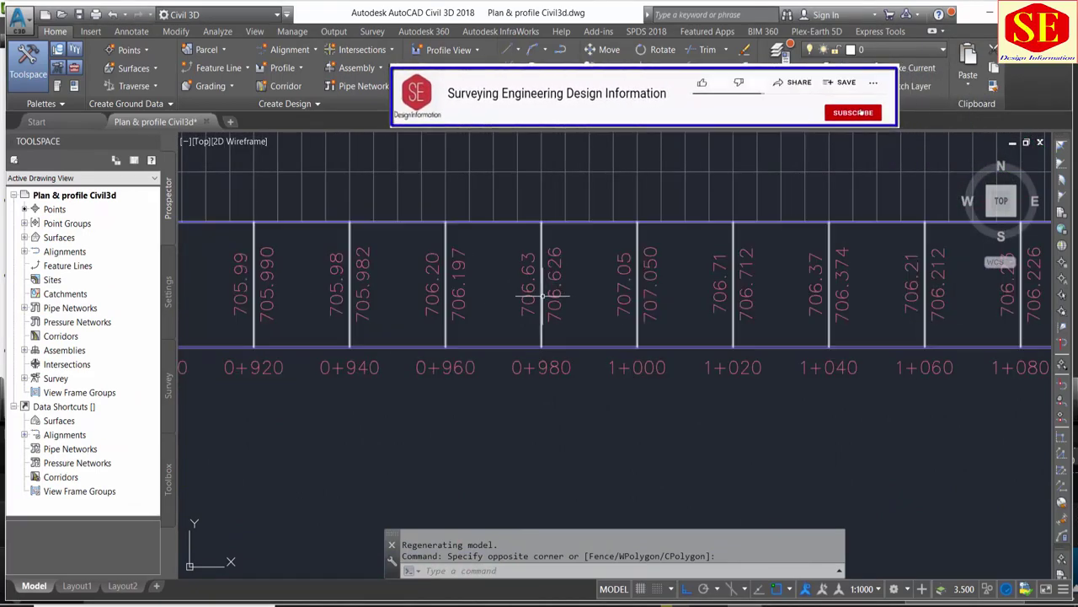
pyautogui.scroll(-1, 541, 279)
pyautogui.scroll(-3, 547, 252)
# - Select the profile view and open its Profile View Properties to the Bands settings
pyautogui.click(553, 227)
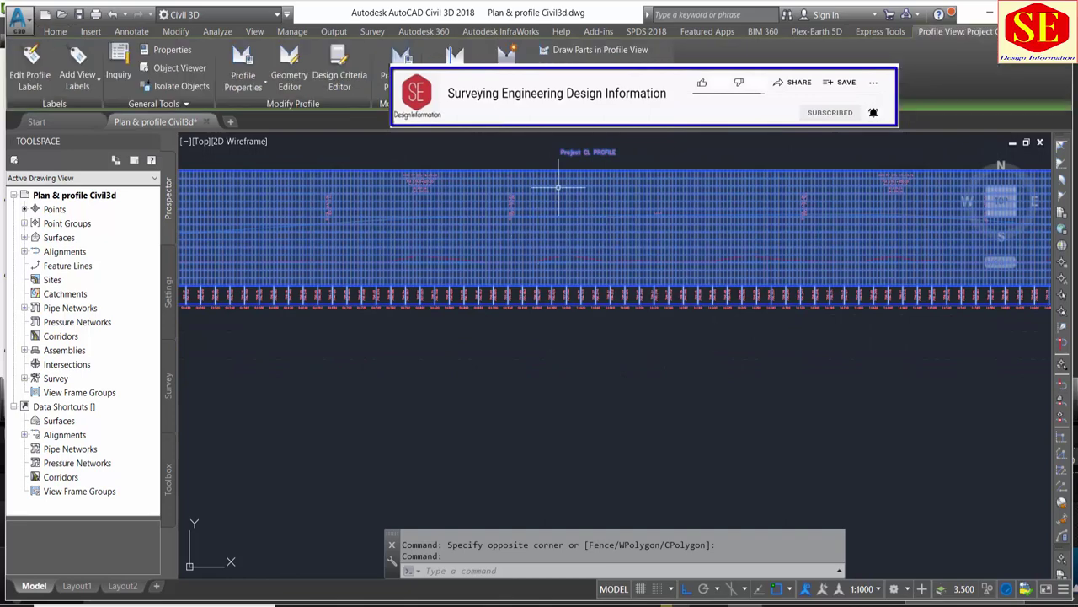
pyautogui.click(396, 88)
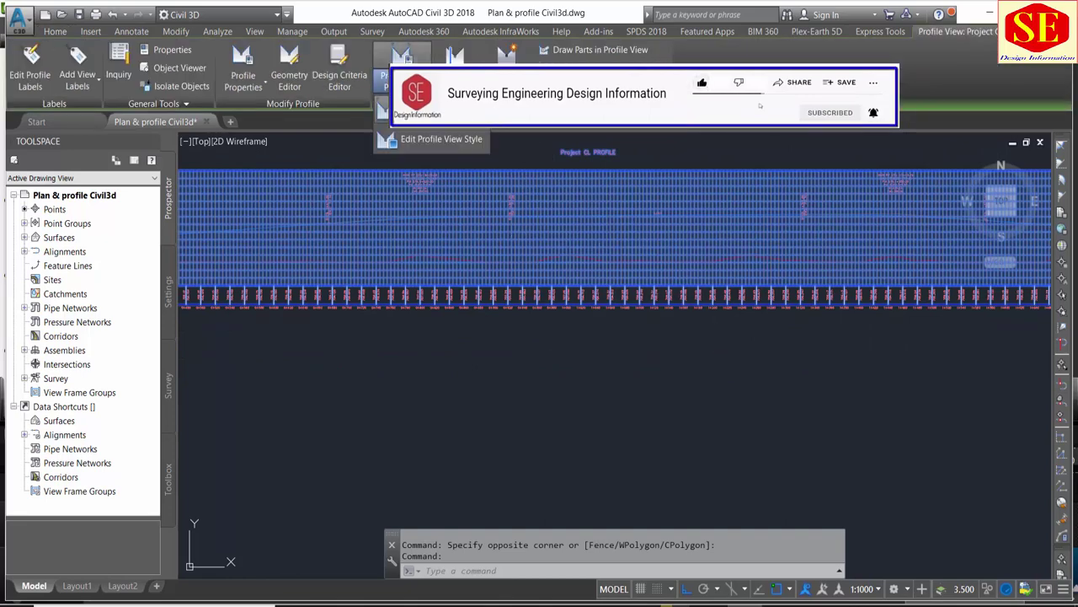
pyautogui.click(429, 106)
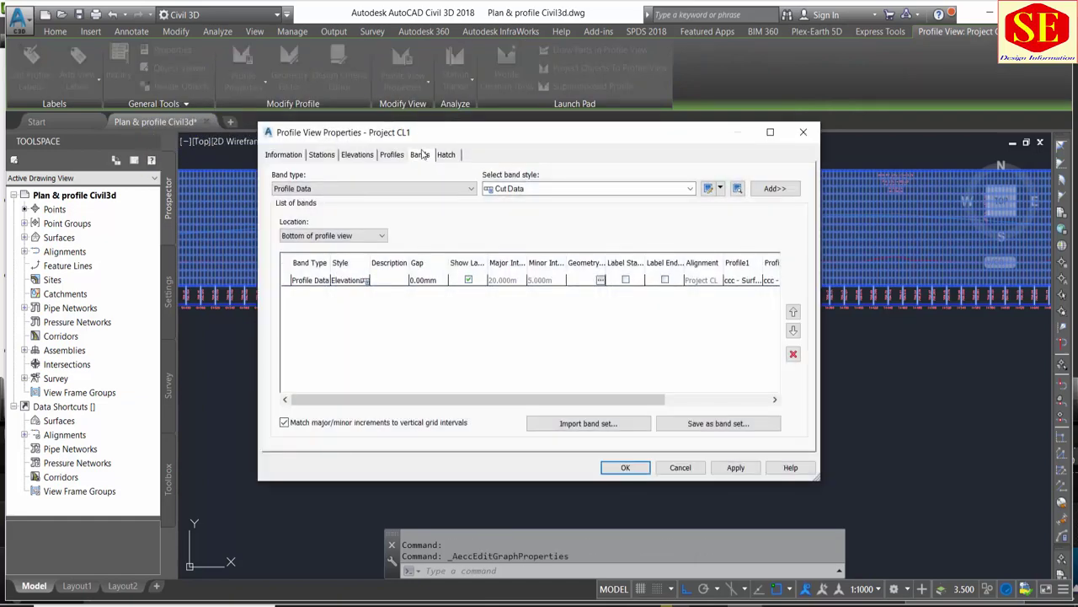
pyautogui.click(447, 156)
pyautogui.click(425, 156)
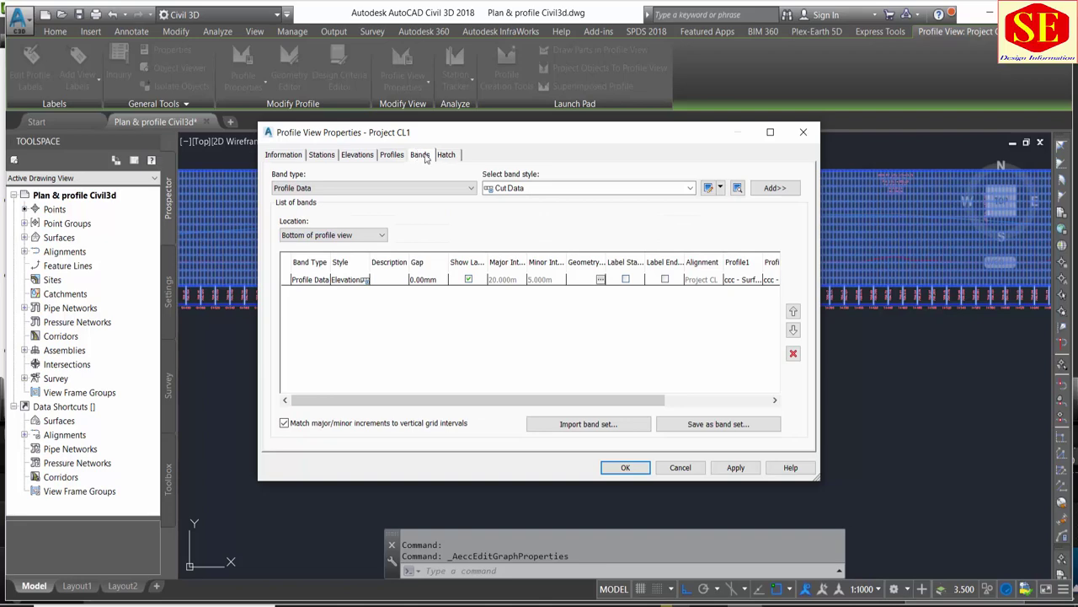
pyautogui.moveTo(599, 402); pyautogui.dragTo(740, 413)
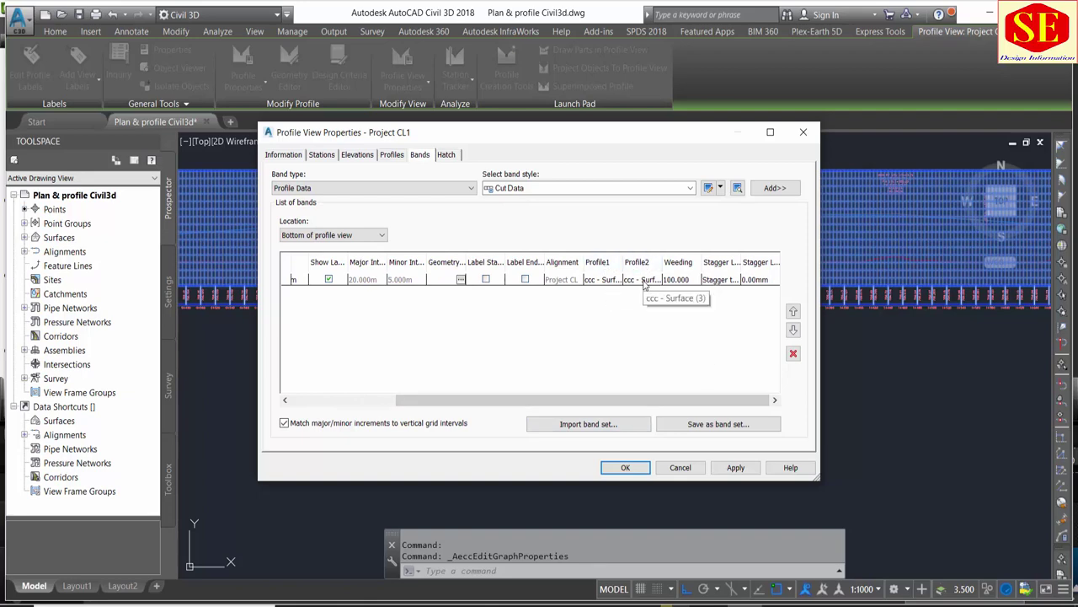
# - Set the profile data band's Profile1 to the Desig profile
pyautogui.click(643, 286)
pyautogui.click(644, 285)
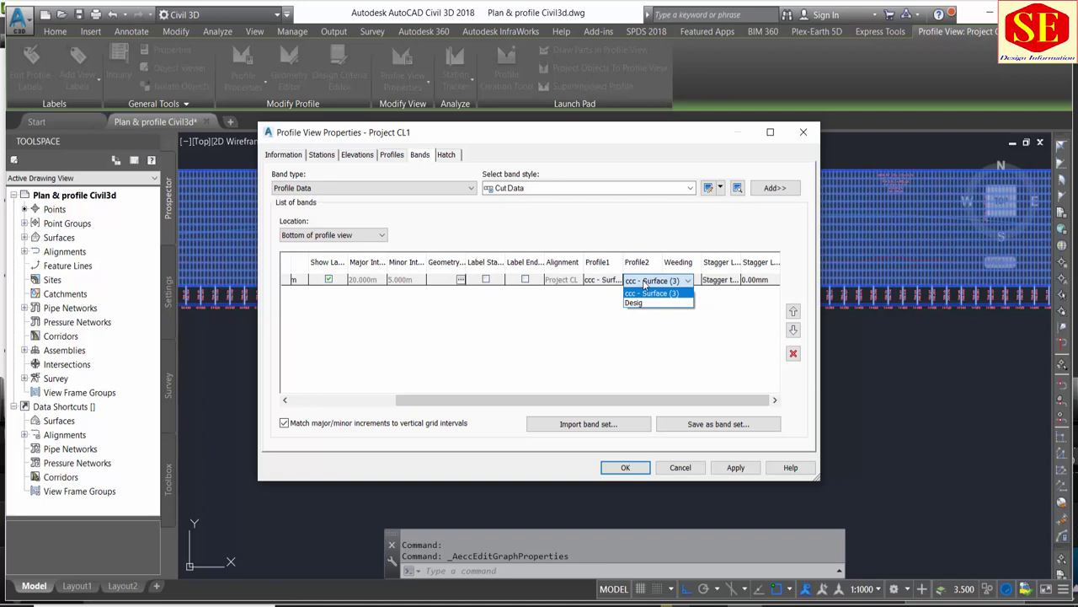
pyautogui.click(639, 304)
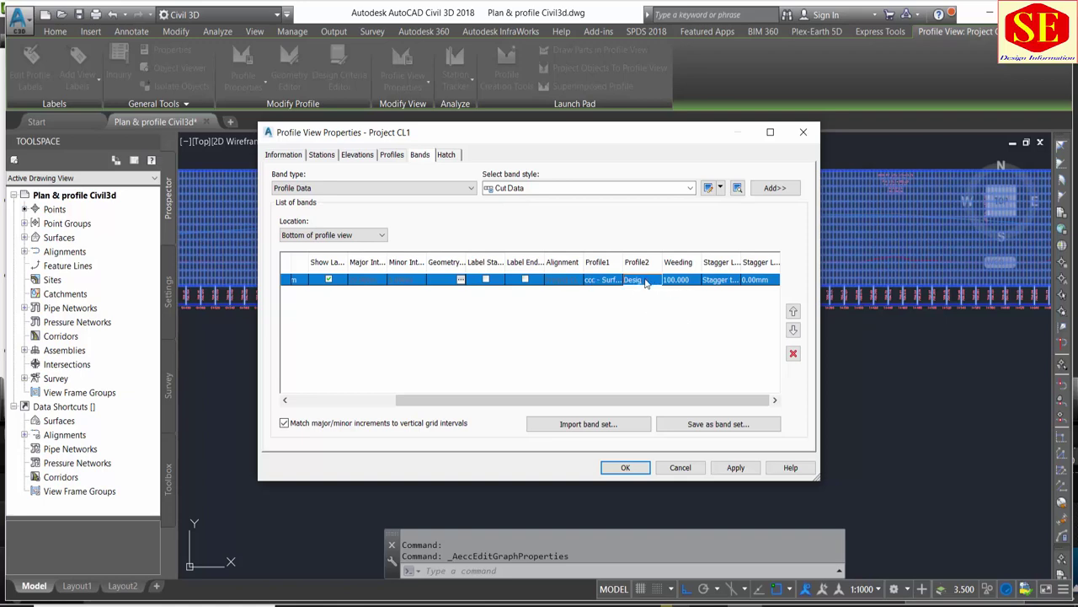
pyautogui.click(647, 281)
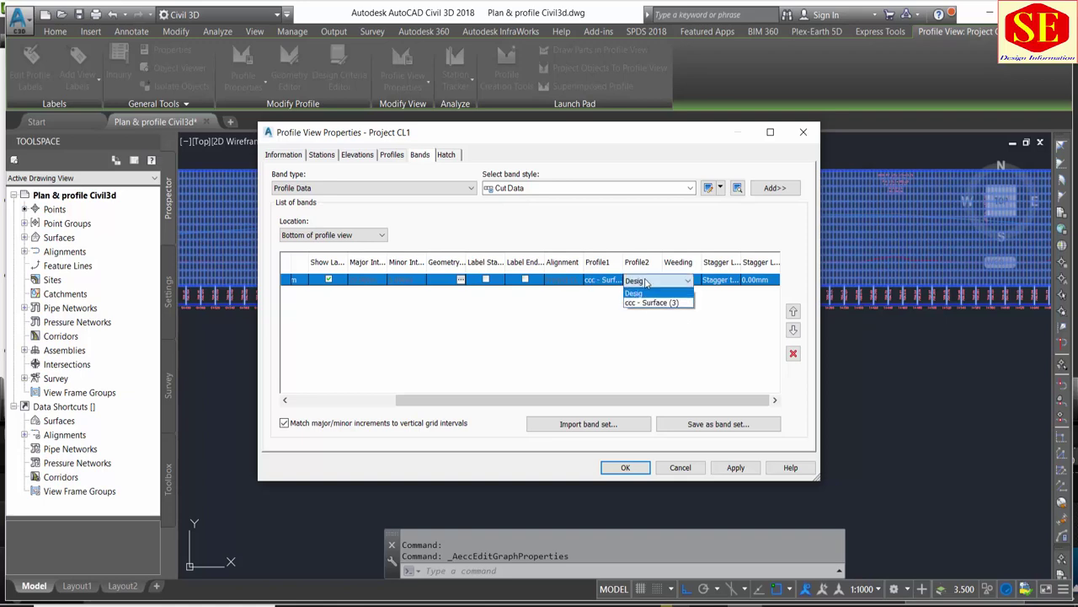
pyautogui.click(637, 350)
pyautogui.click(596, 281)
pyautogui.click(600, 308)
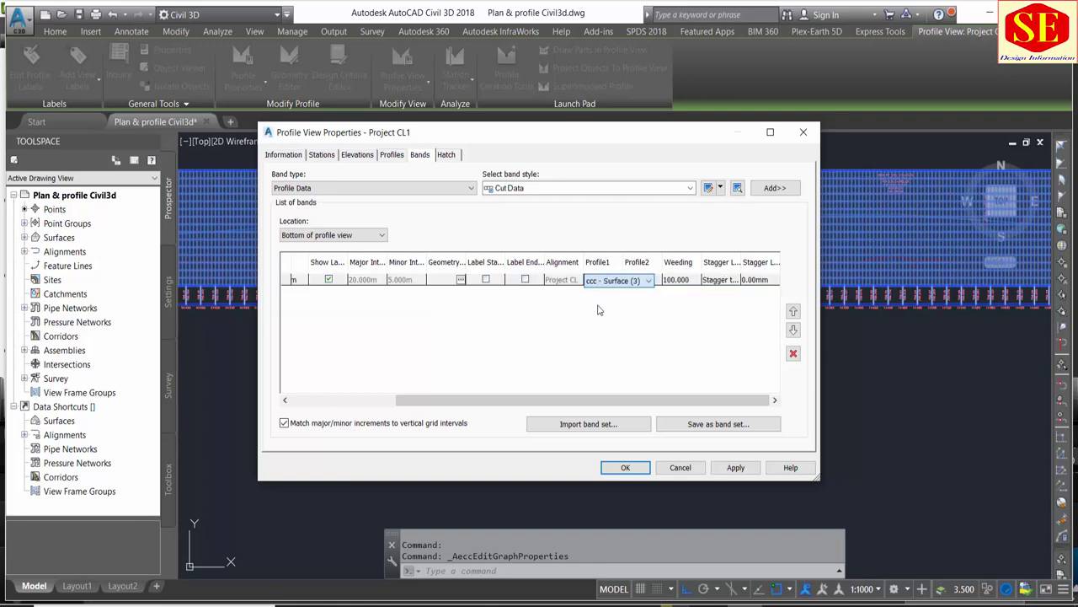
pyautogui.click(640, 280)
# - Set Profile2 to the ccc surface profile, apply the change and close the dialog
pyautogui.click(646, 282)
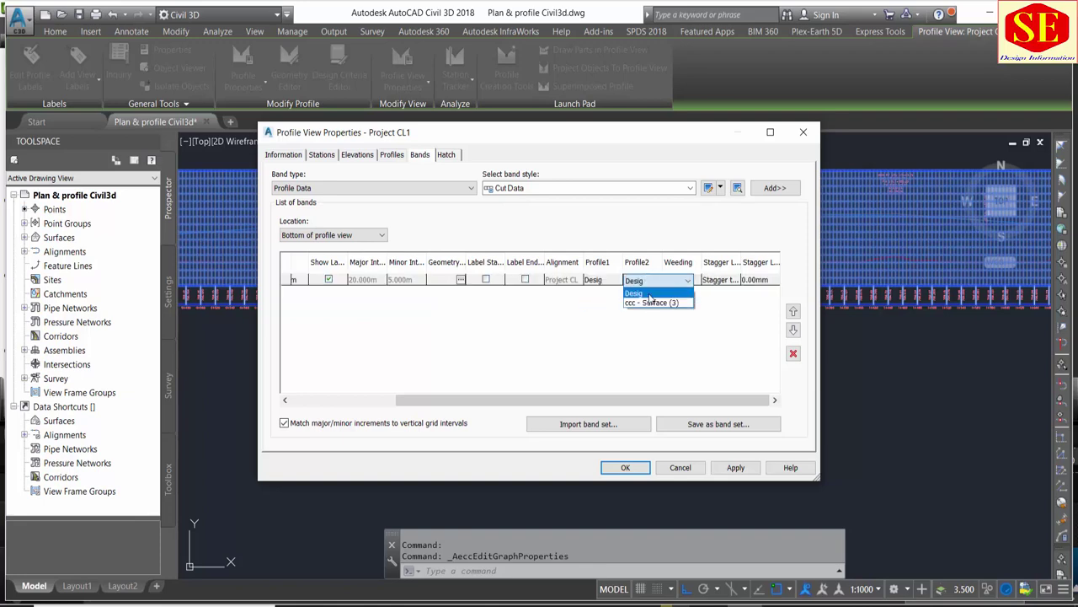
pyautogui.click(650, 294)
pyautogui.click(646, 280)
pyautogui.click(646, 308)
pyautogui.click(733, 469)
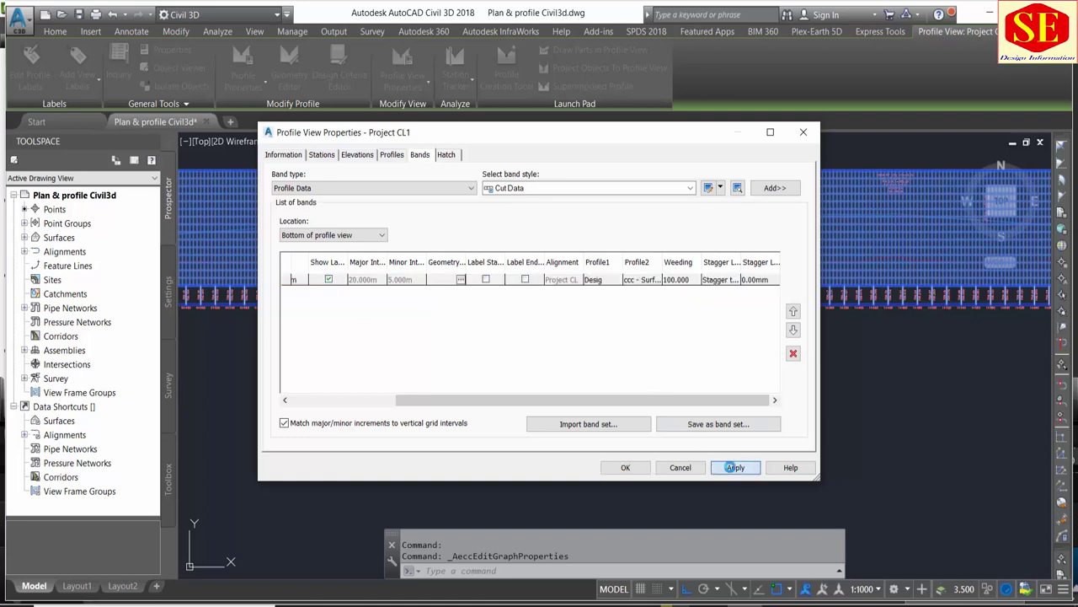
pyautogui.click(624, 468)
# - Zoom and pan around the profile view to check the updated band
pyautogui.scroll(3, 556, 299)
pyautogui.scroll(2, 548, 295)
pyautogui.scroll(2, 547, 295)
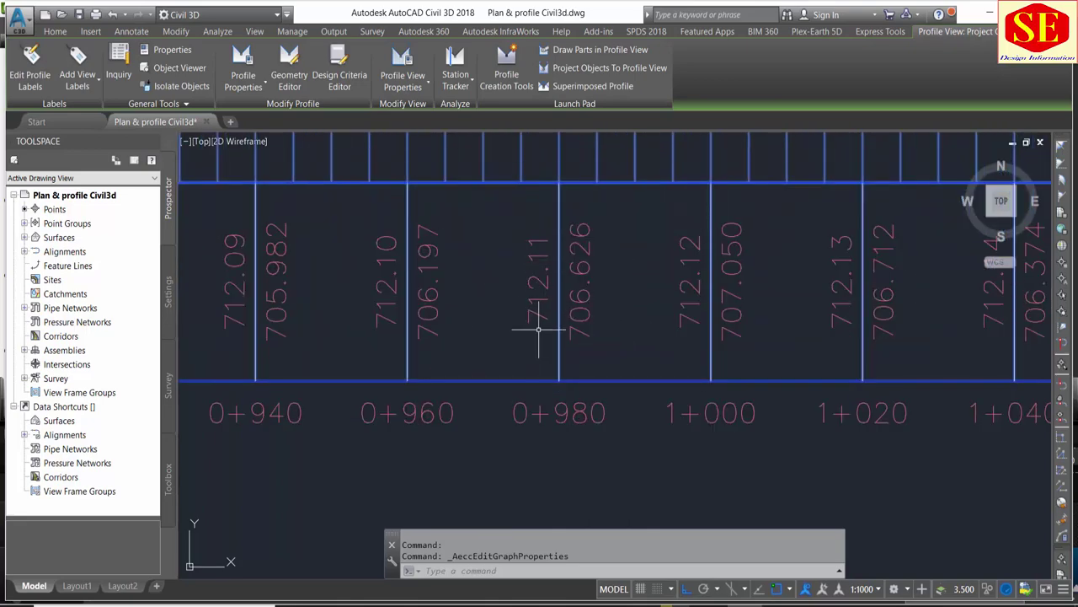
pyautogui.scroll(-4, 532, 278)
pyautogui.scroll(4, 533, 264)
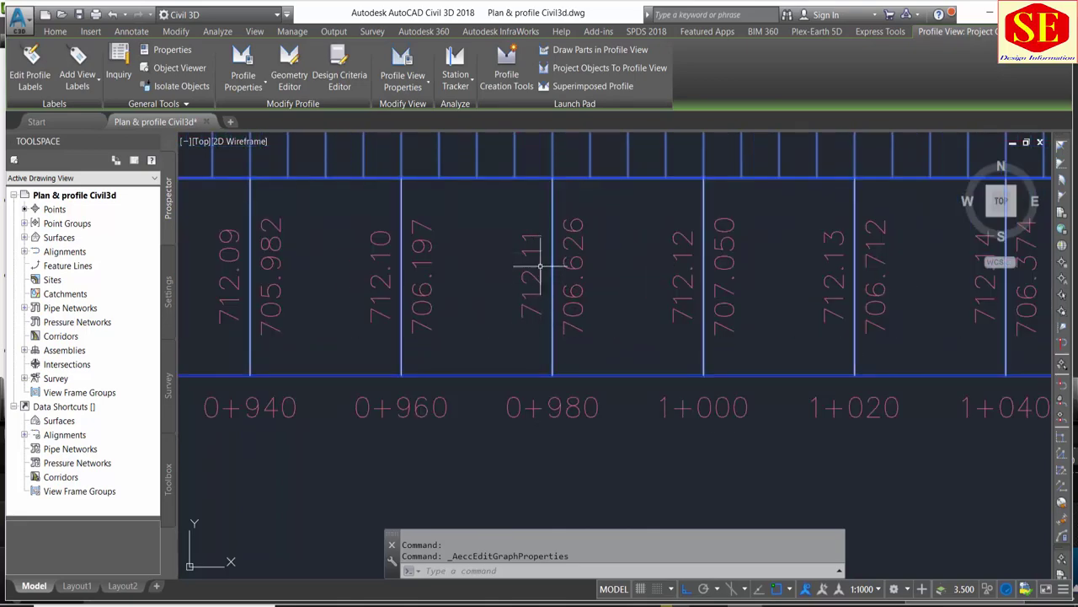
pyautogui.scroll(-3, 594, 354)
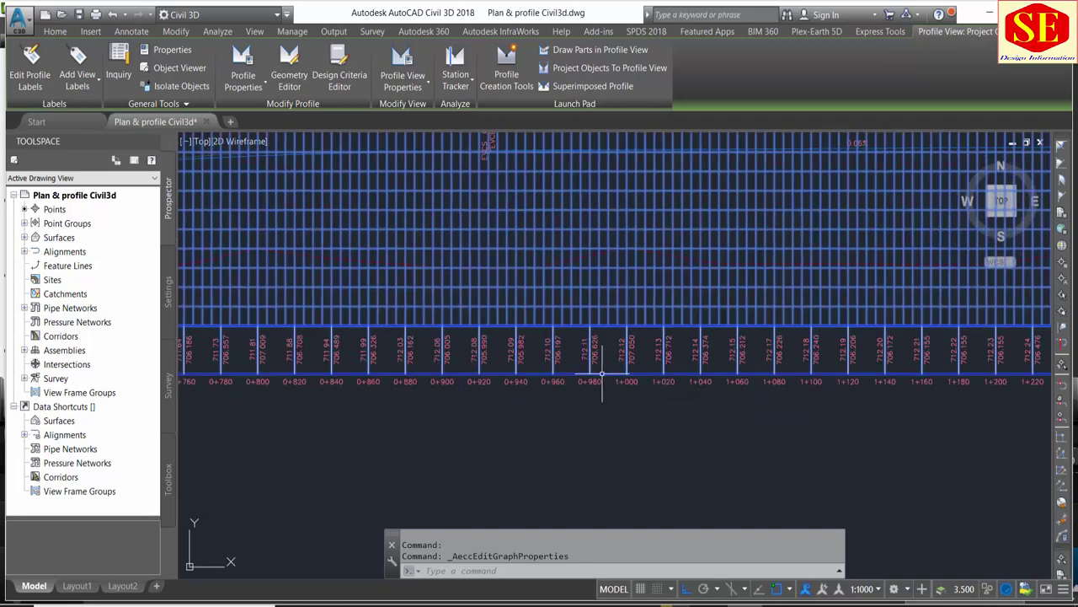
pyautogui.scroll(-2, 640, 362)
pyautogui.press('Escape')
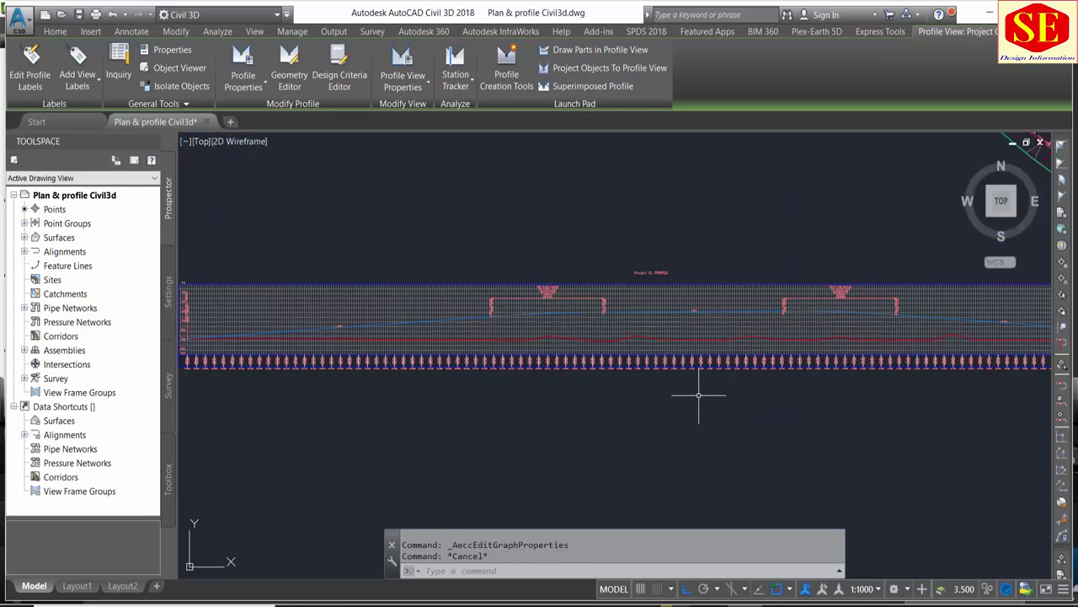
pyautogui.scroll(-2, 711, 411)
pyautogui.moveTo(751, 306); pyautogui.dragTo(661, 384, button='middle')
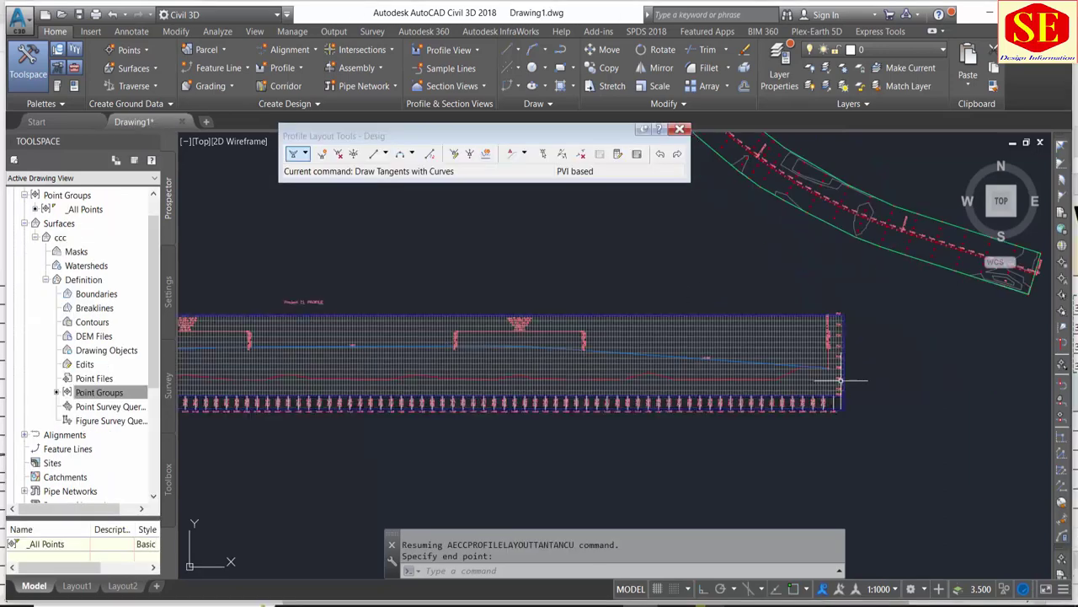
pyautogui.scroll(2, 563, 366)
pyautogui.moveTo(539, 365); pyautogui.dragTo(602, 500, button='middle')
pyautogui.scroll(-3, 607, 354)
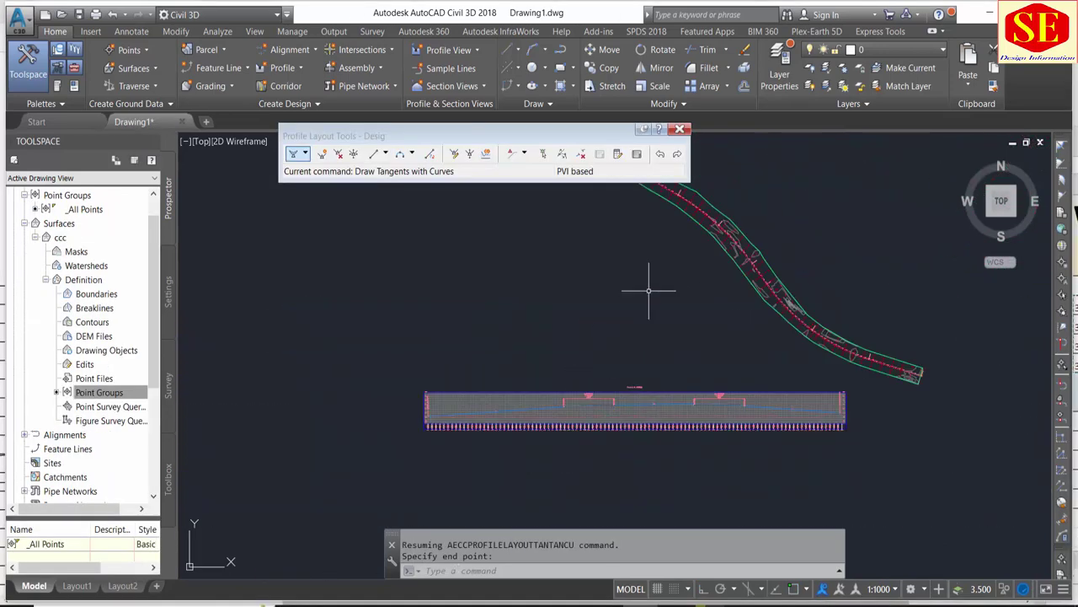
pyautogui.scroll(3, 605, 452)
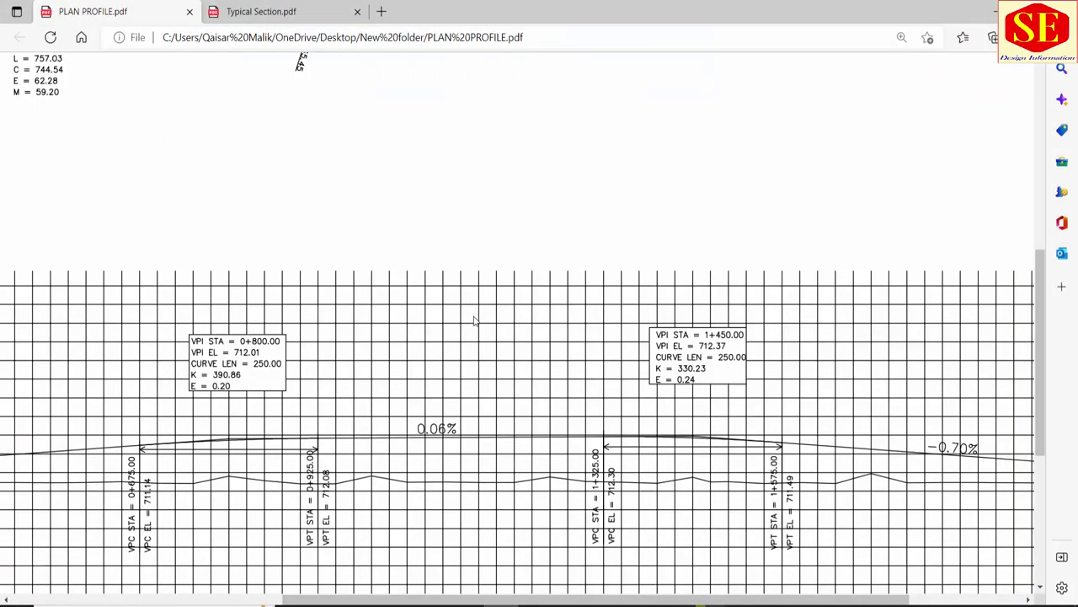
pyautogui.keyDown('ctrl'); pyautogui.scroll(-2, 474, 319); pyautogui.keyUp('ctrl')
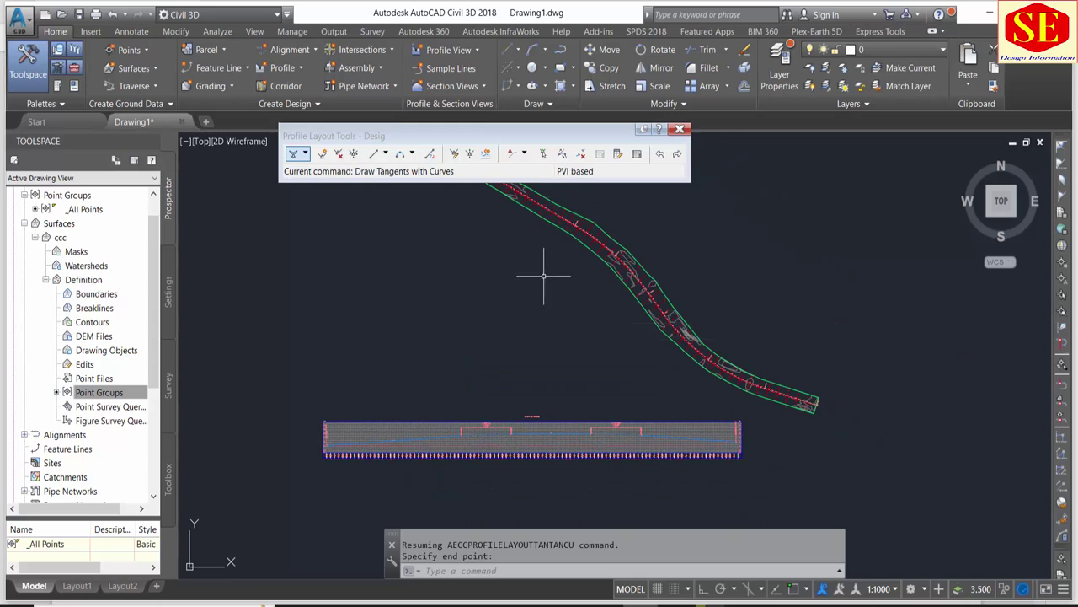
pyautogui.moveTo(648, 303)
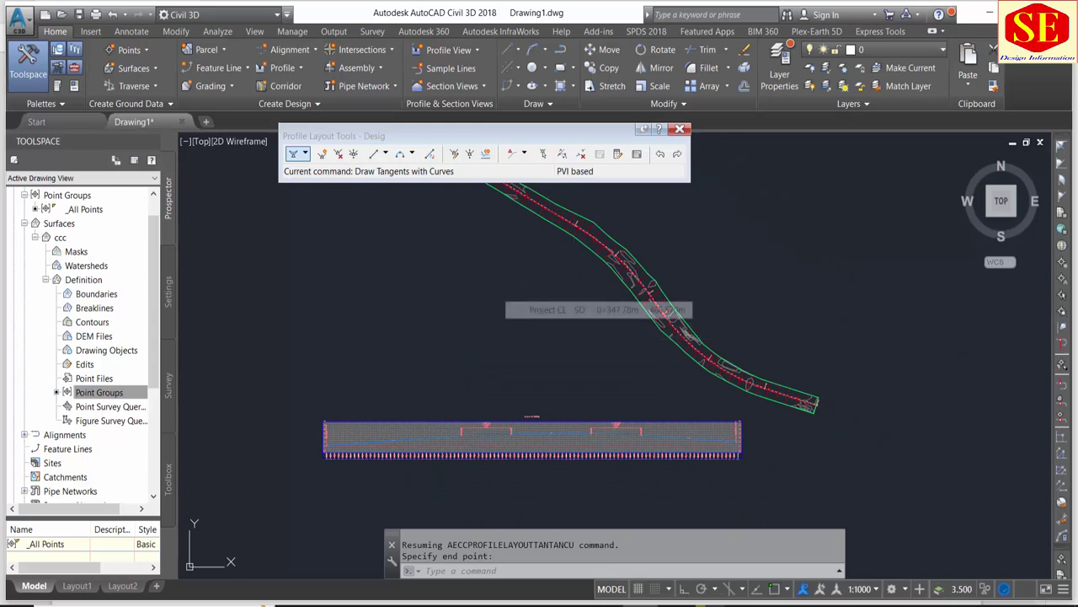
# - End Draw Tangents with Curves, check the PVI labels, close Profile Layout Tools, and save
pyautogui.press('Return')
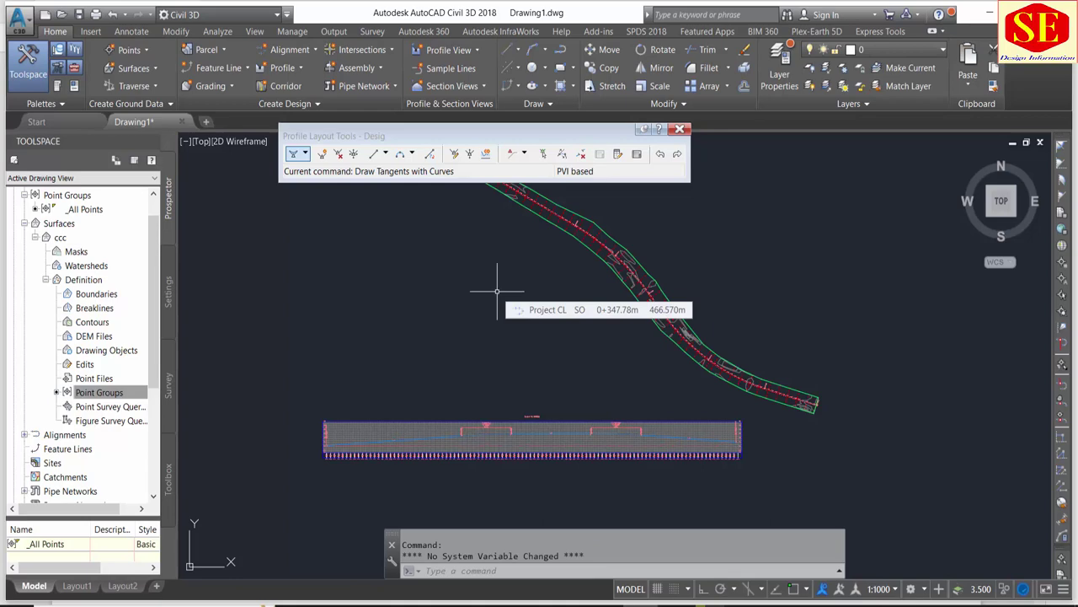
pyautogui.scroll(2, 717, 449)
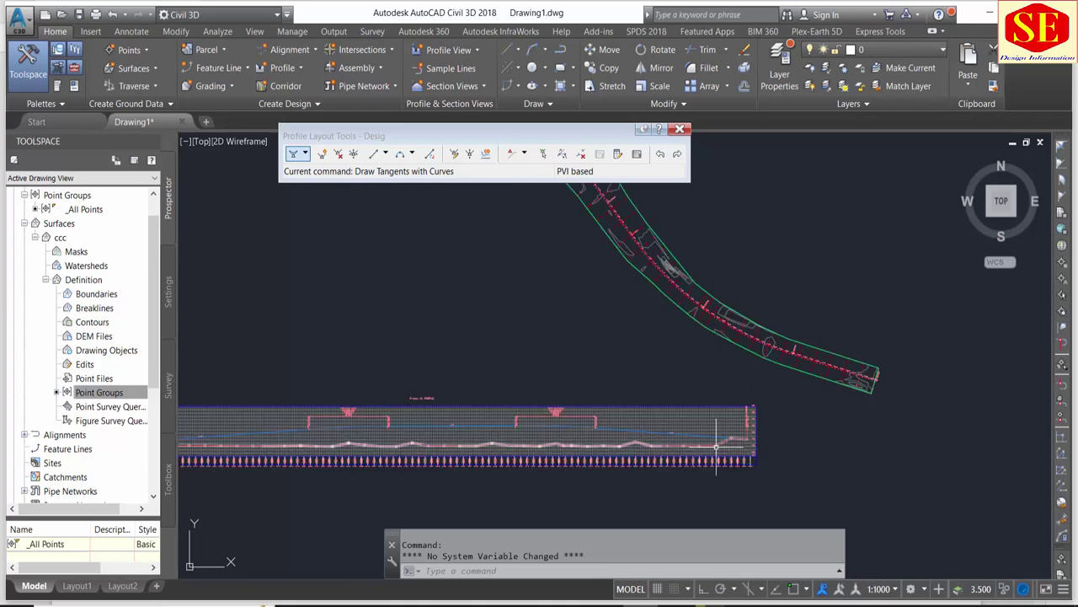
pyautogui.scroll(3, 717, 448)
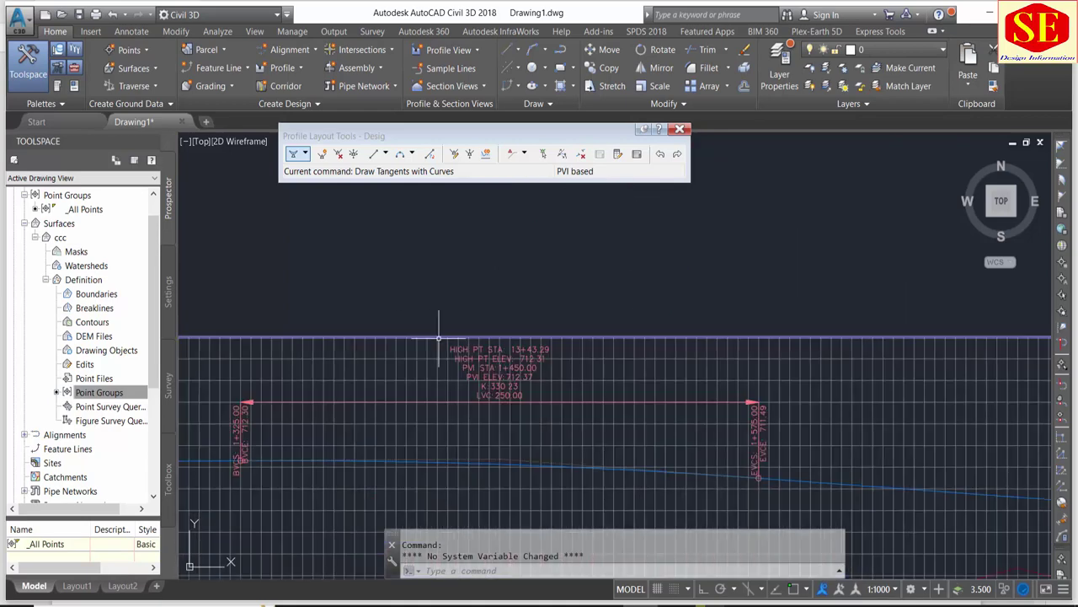
pyautogui.scroll(4, 436, 320)
pyautogui.scroll(-2, 630, 312)
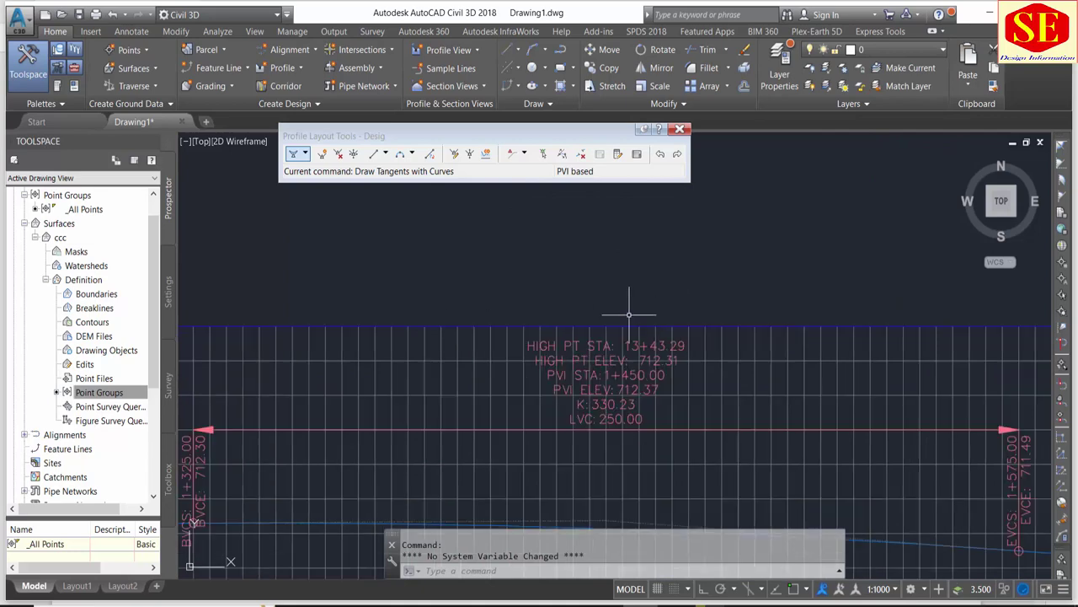
pyautogui.scroll(-2, 640, 337)
pyautogui.scroll(-2, 590, 354)
pyautogui.scroll(-3, 546, 346)
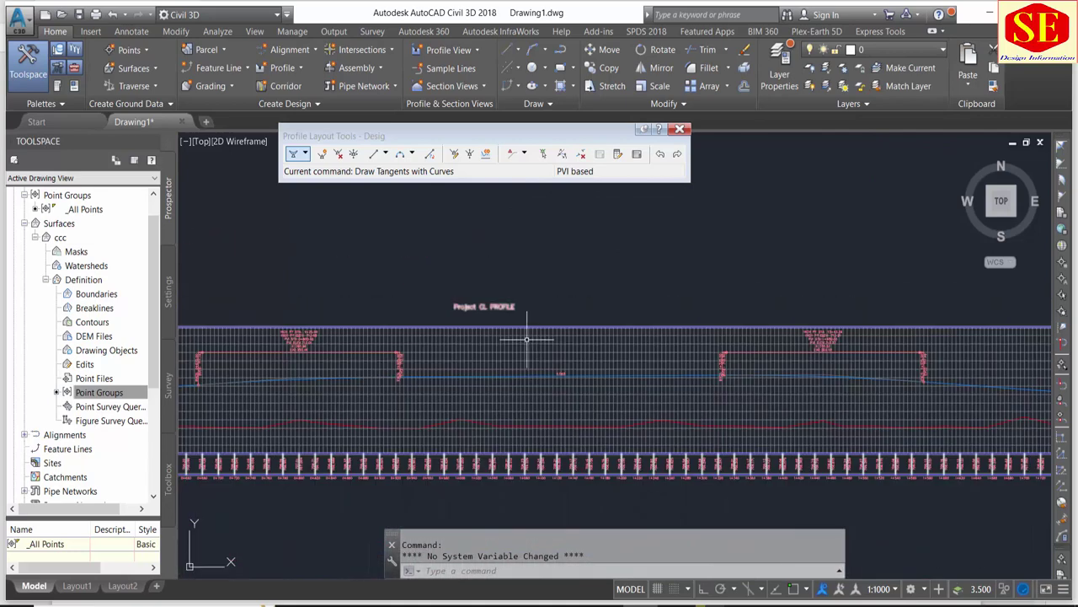
pyautogui.scroll(-2, 539, 354)
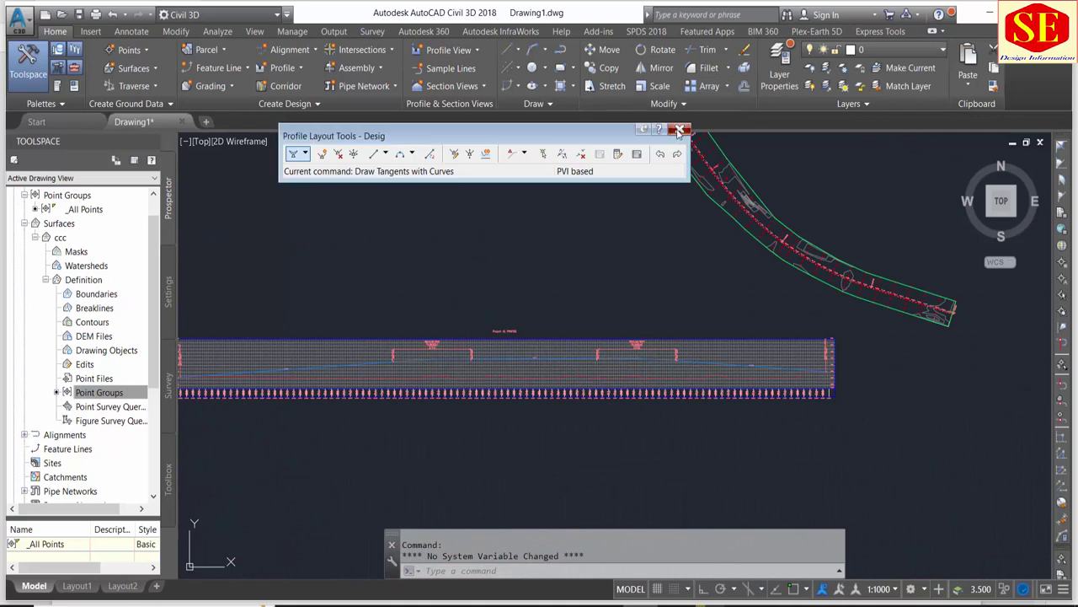
pyautogui.click(679, 128)
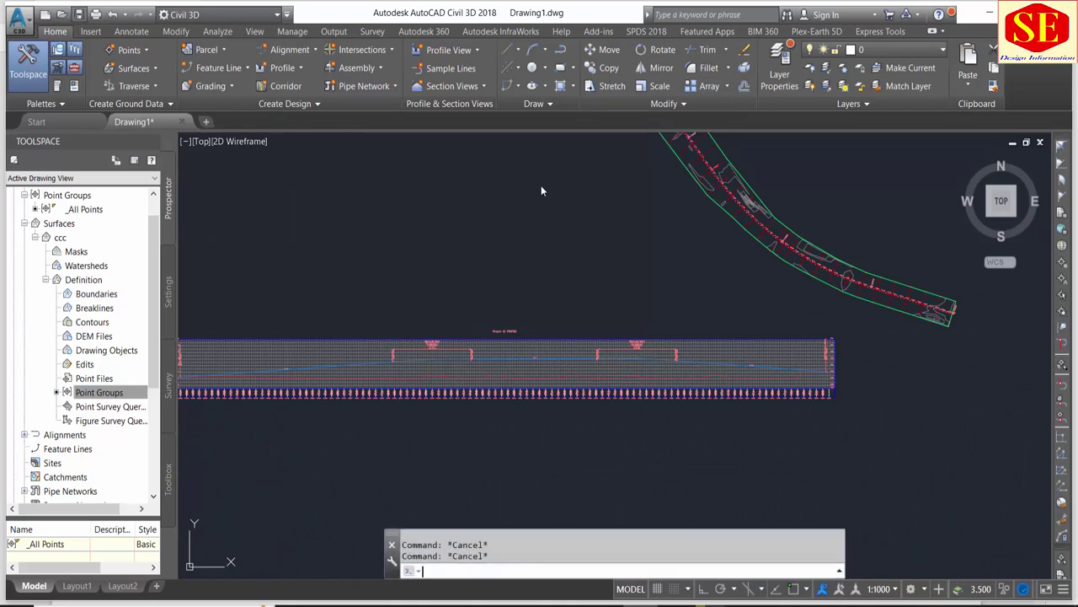
pyautogui.hotkey('ctrl', 's')
# - Browse the Assembly and expanded Create Design tools, then centre the alignment and profile view
pyautogui.click(367, 74)
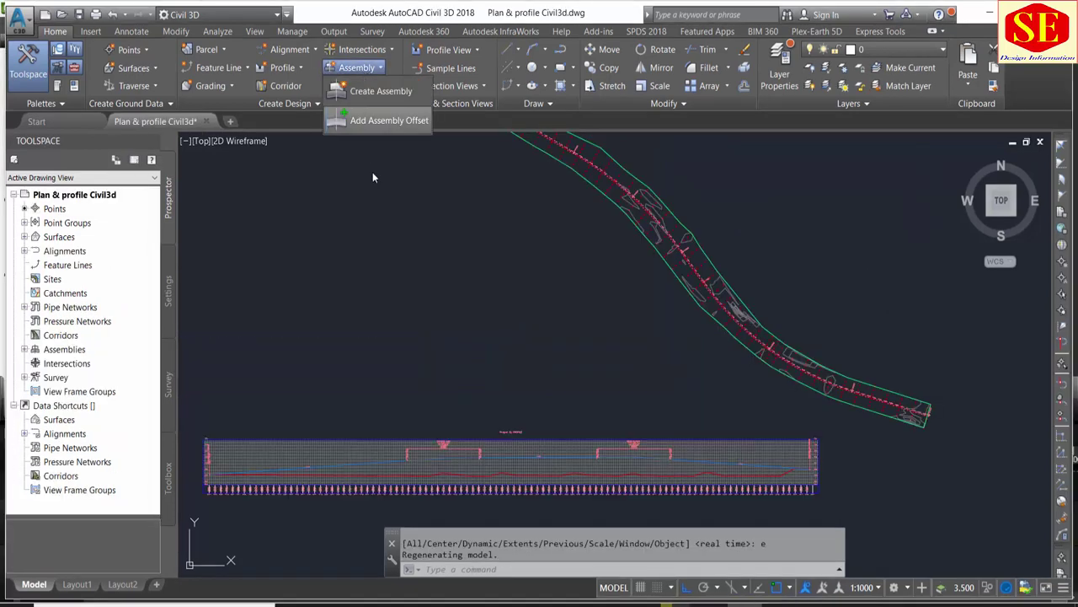
pyautogui.click(315, 104)
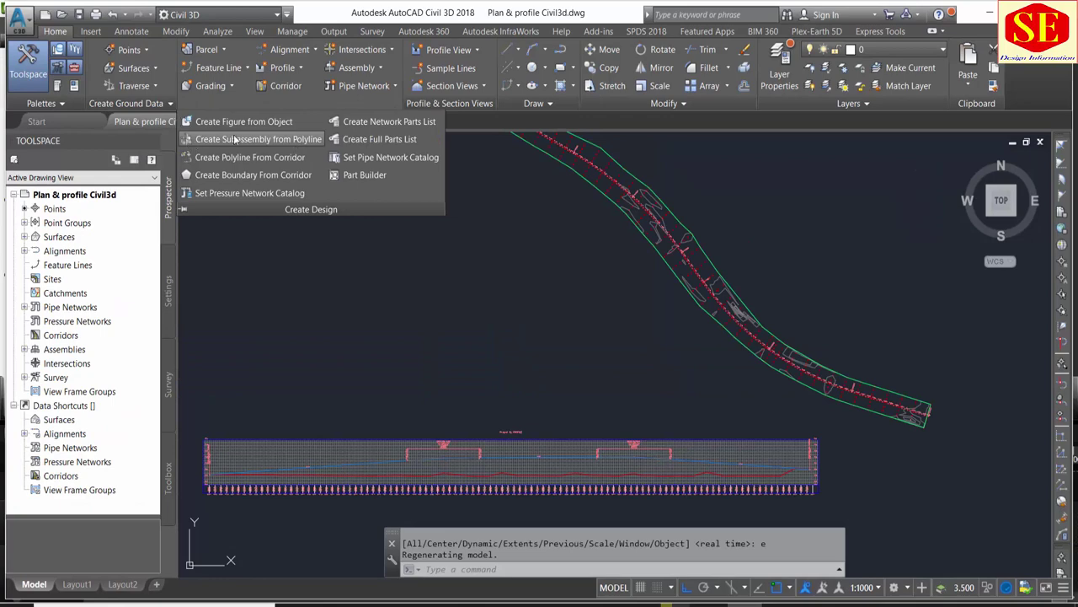
pyautogui.click(491, 244)
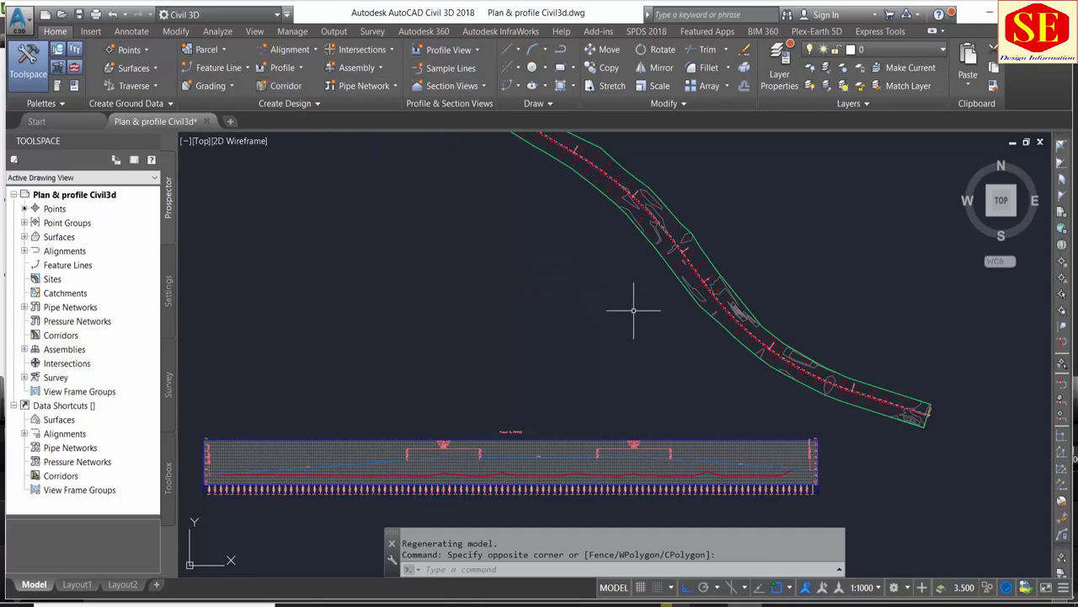
pyautogui.scroll(-2, 628, 301)
pyautogui.moveTo(628, 300); pyautogui.dragTo(617, 320, button='middle')
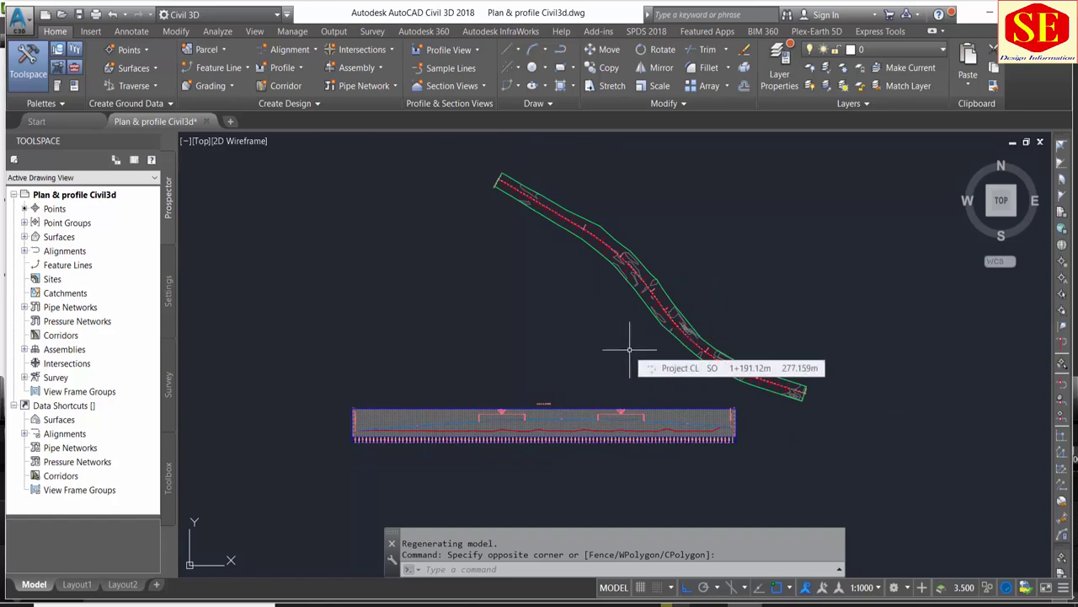
pyautogui.scroll(2, 629, 349)
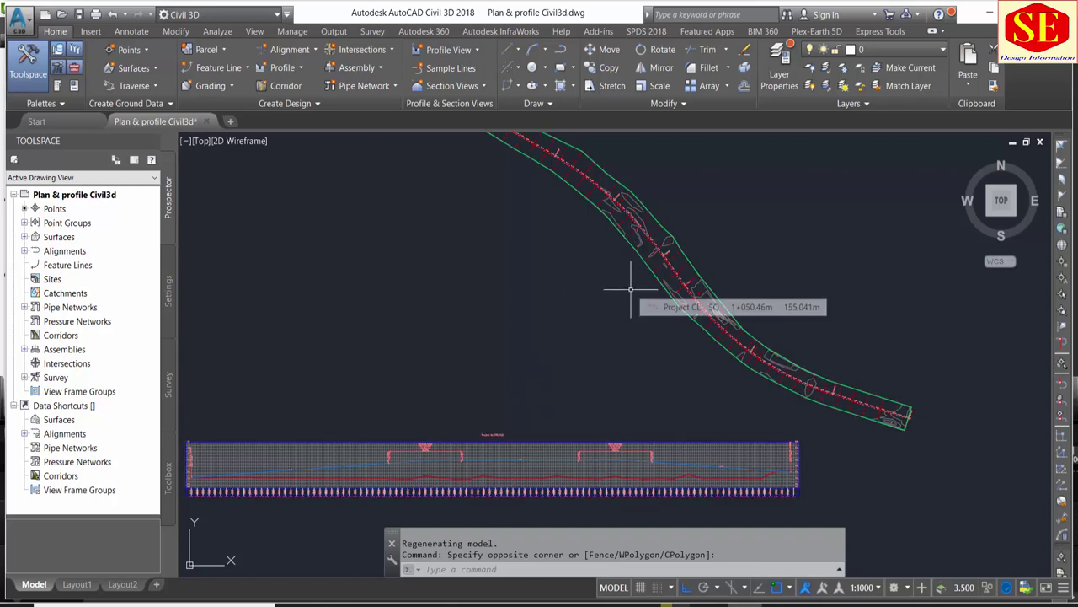
pyautogui.moveTo(563, 345); pyautogui.dragTo(592, 390, button='middle')
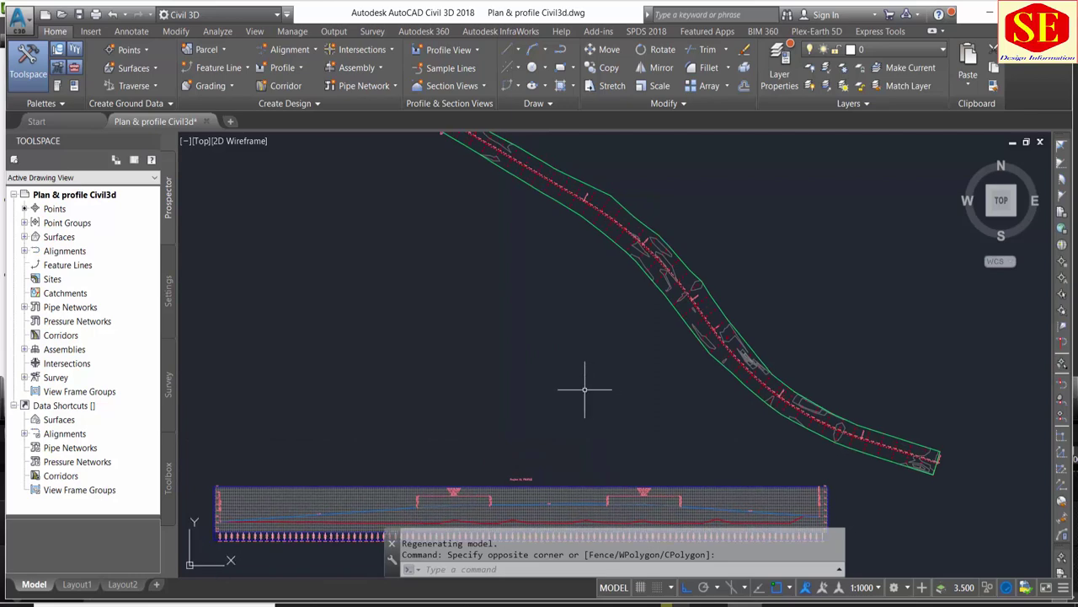